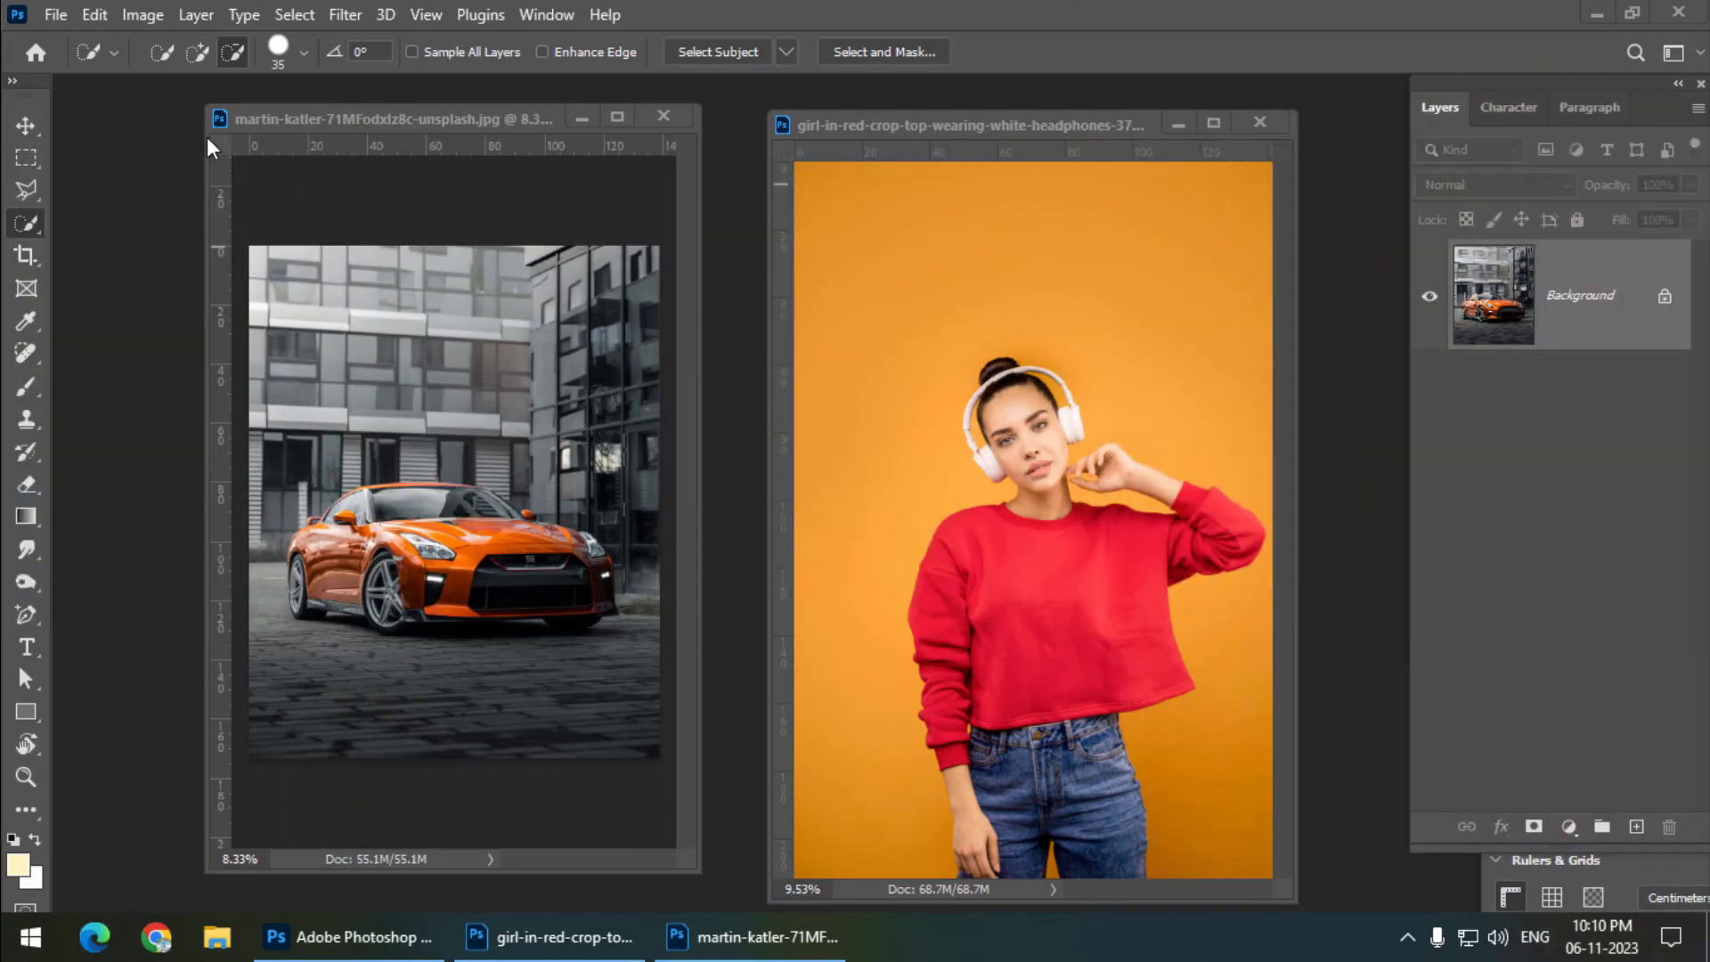
# Step: Copy the selected woman from the portrait photo into the car photo and place her along its lower edge
pyautogui.click(278, 129)
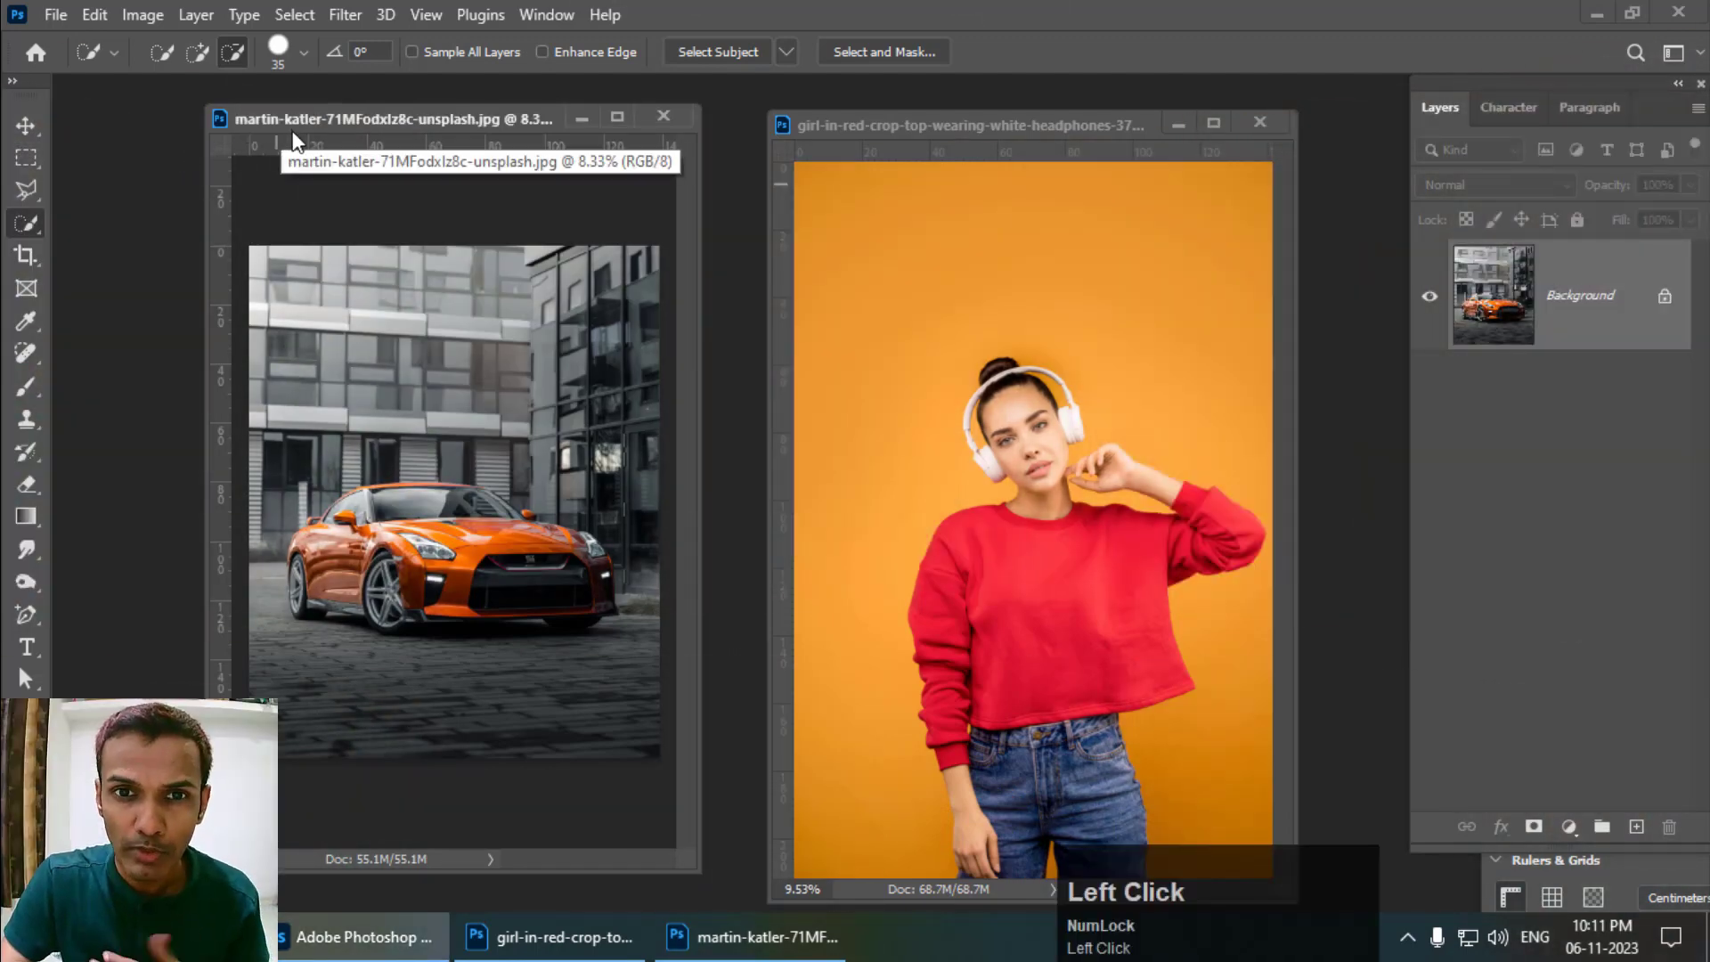
pyautogui.click(864, 126)
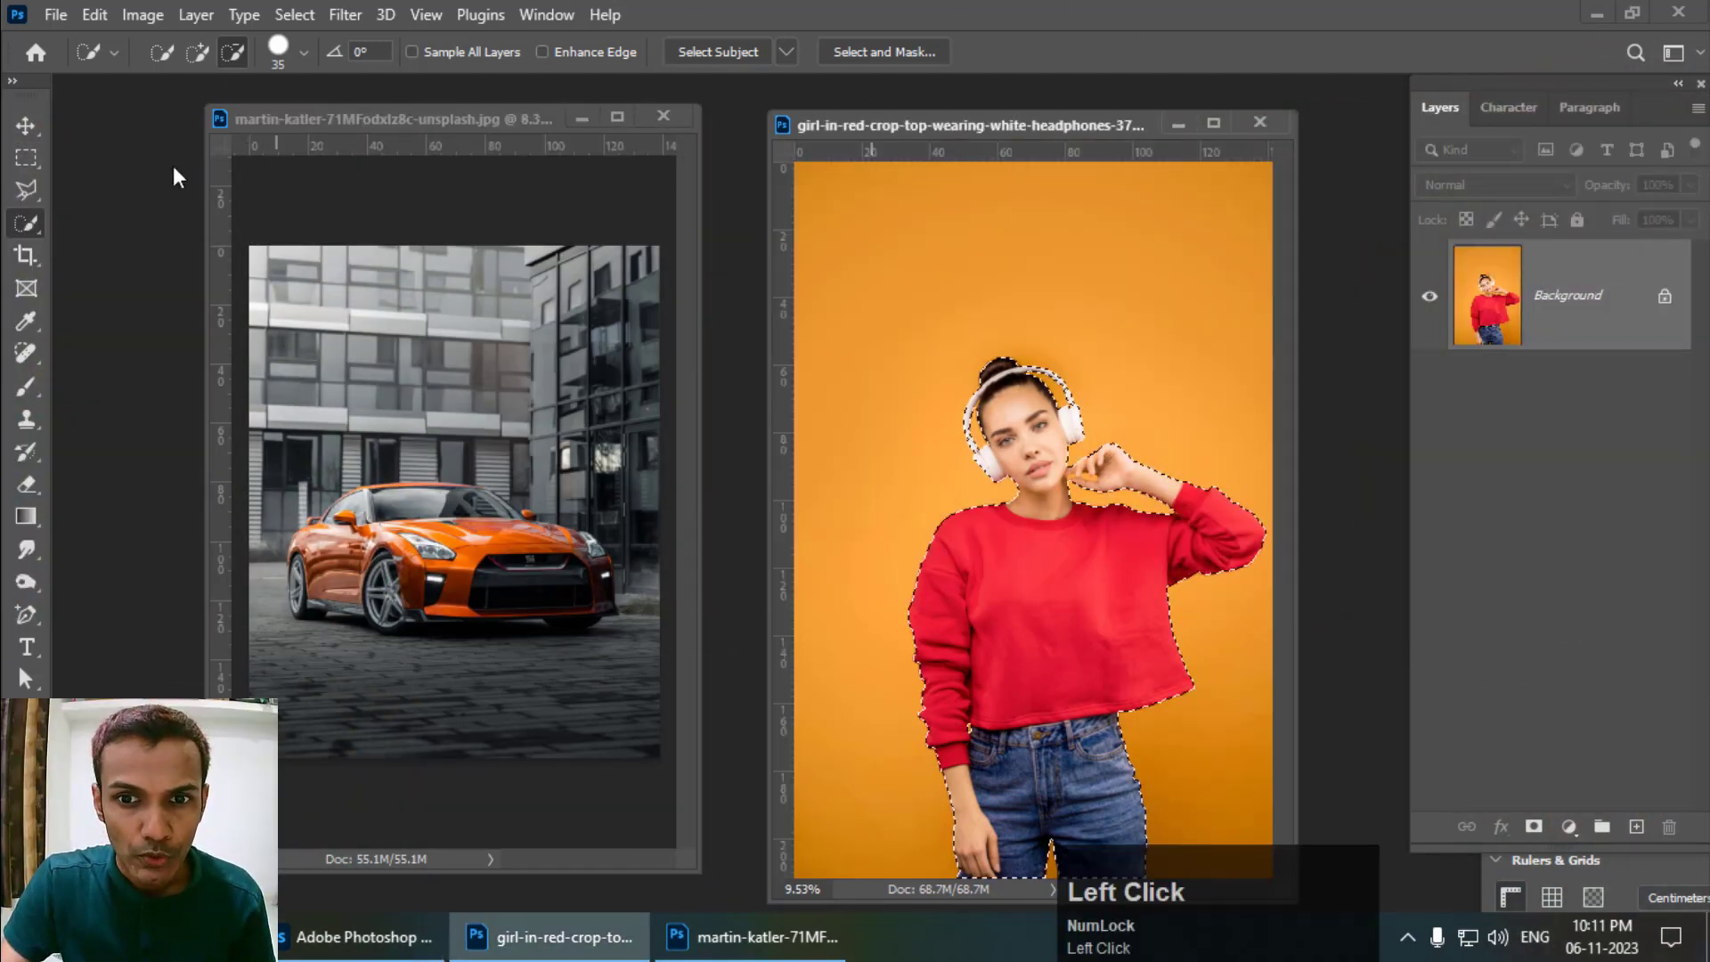
pyautogui.click(25, 125)
pyautogui.moveTo(1027, 569); pyautogui.dragTo(575, 626)
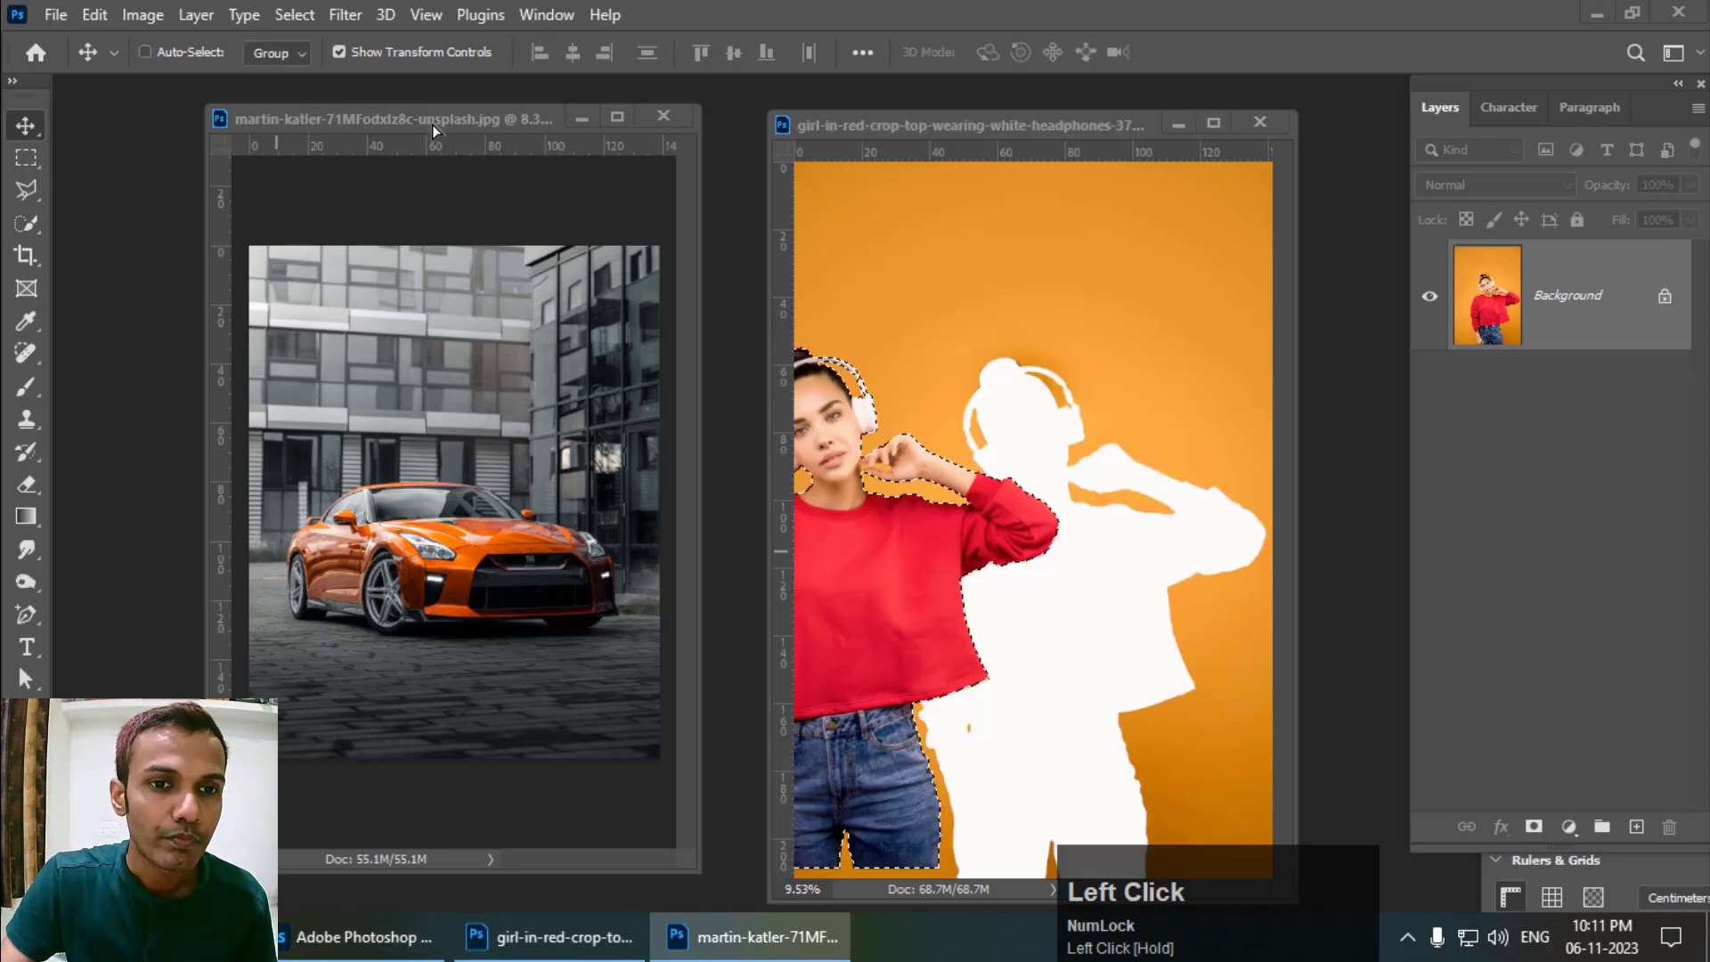
pyautogui.moveTo(431, 125); pyautogui.dragTo(617, 462)
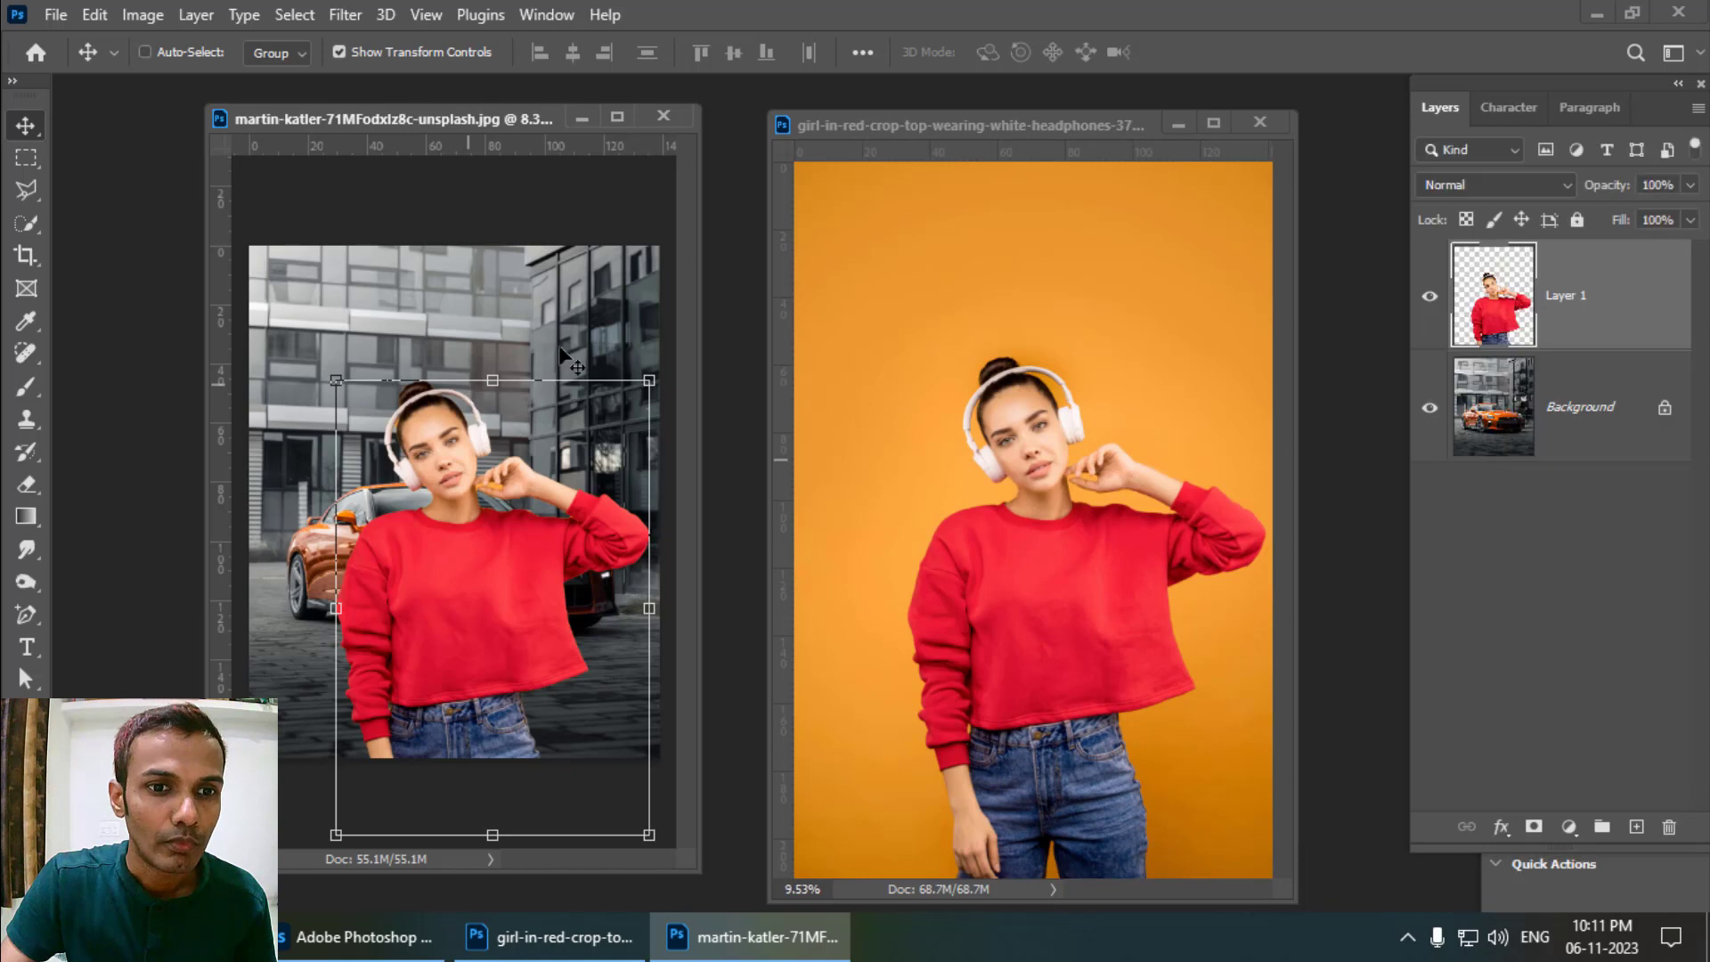
pyautogui.moveTo(456, 116); pyautogui.dragTo(547, 124)
pyautogui.moveTo(599, 551); pyautogui.dragTo(607, 474)
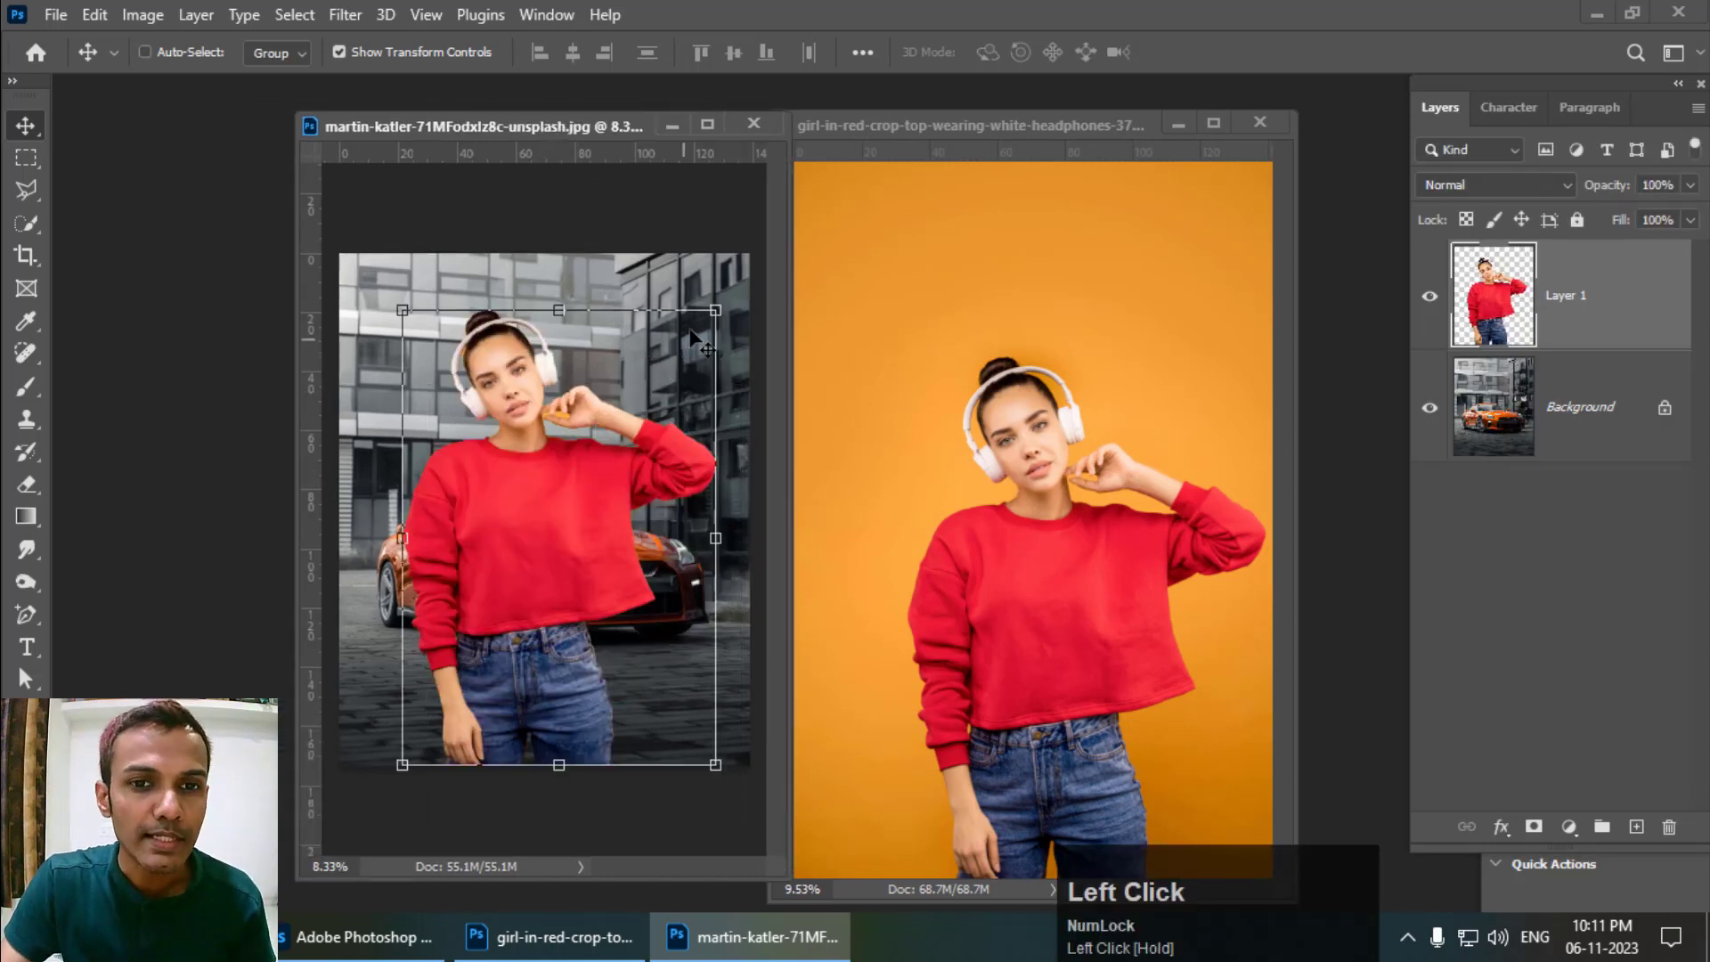
# Step: Scale the woman layer down to about 9%, shrink it further, and enlarge it to nearly the car photo's full height
pyautogui.moveTo(716, 310); pyautogui.dragTo(437, 722)
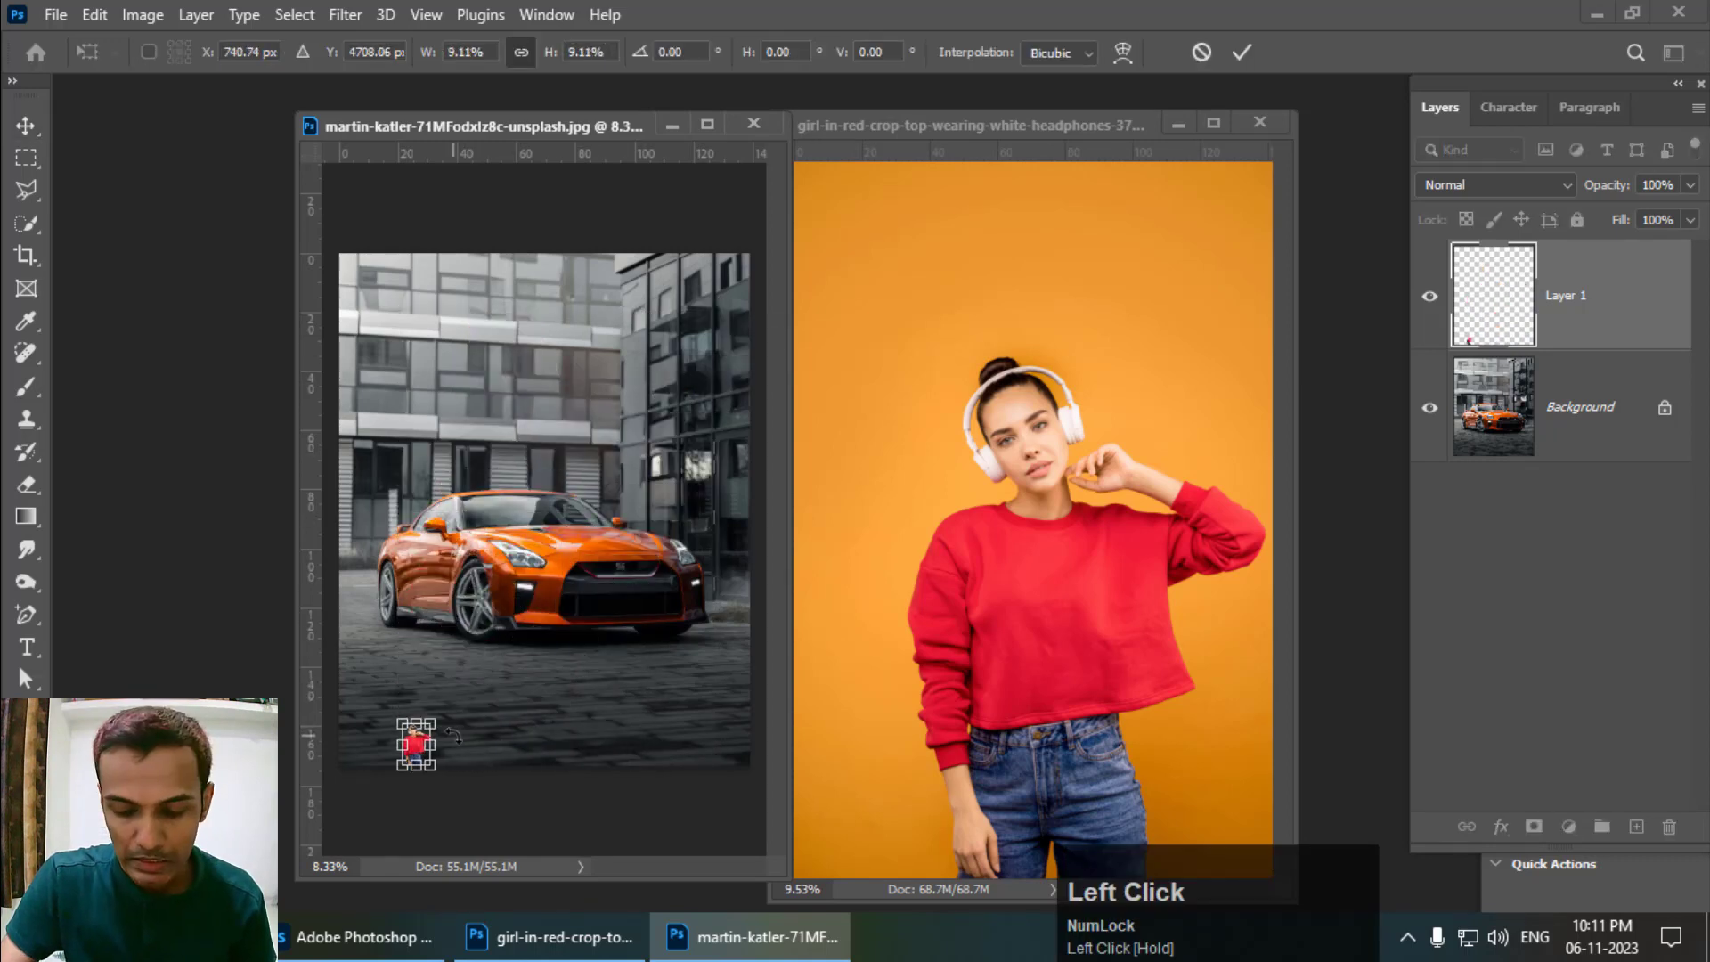
pyautogui.press('Return')
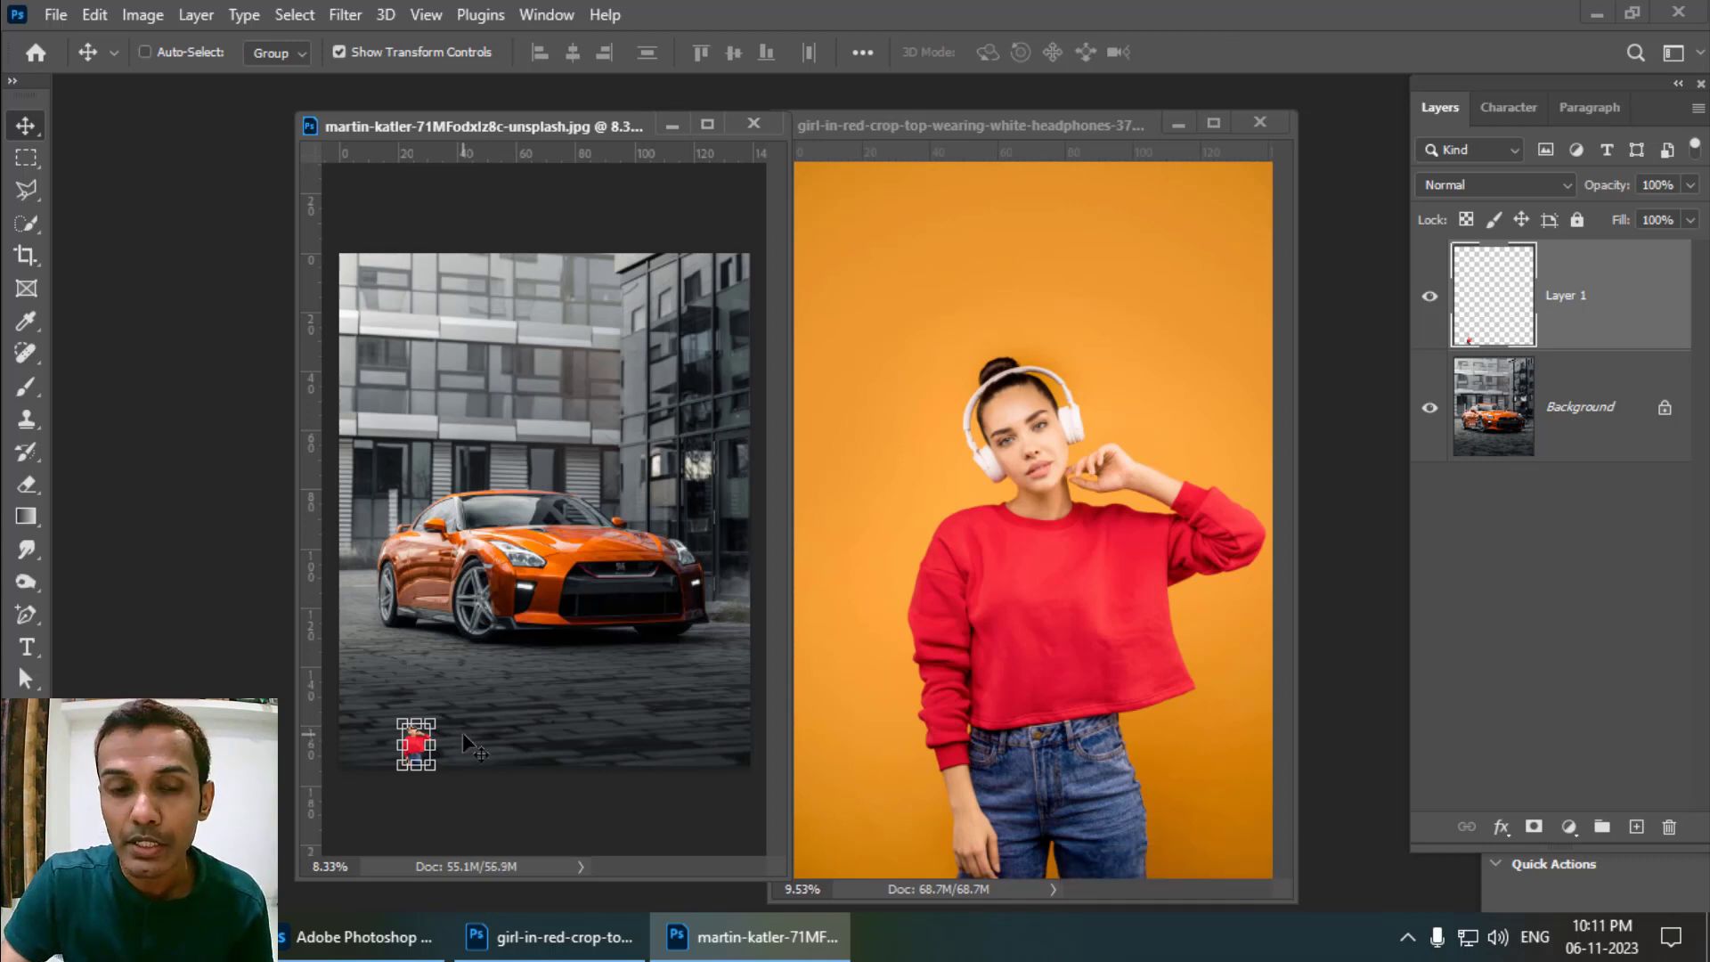
pyautogui.moveTo(438, 718); pyautogui.dragTo(419, 742)
pyautogui.press('Return')
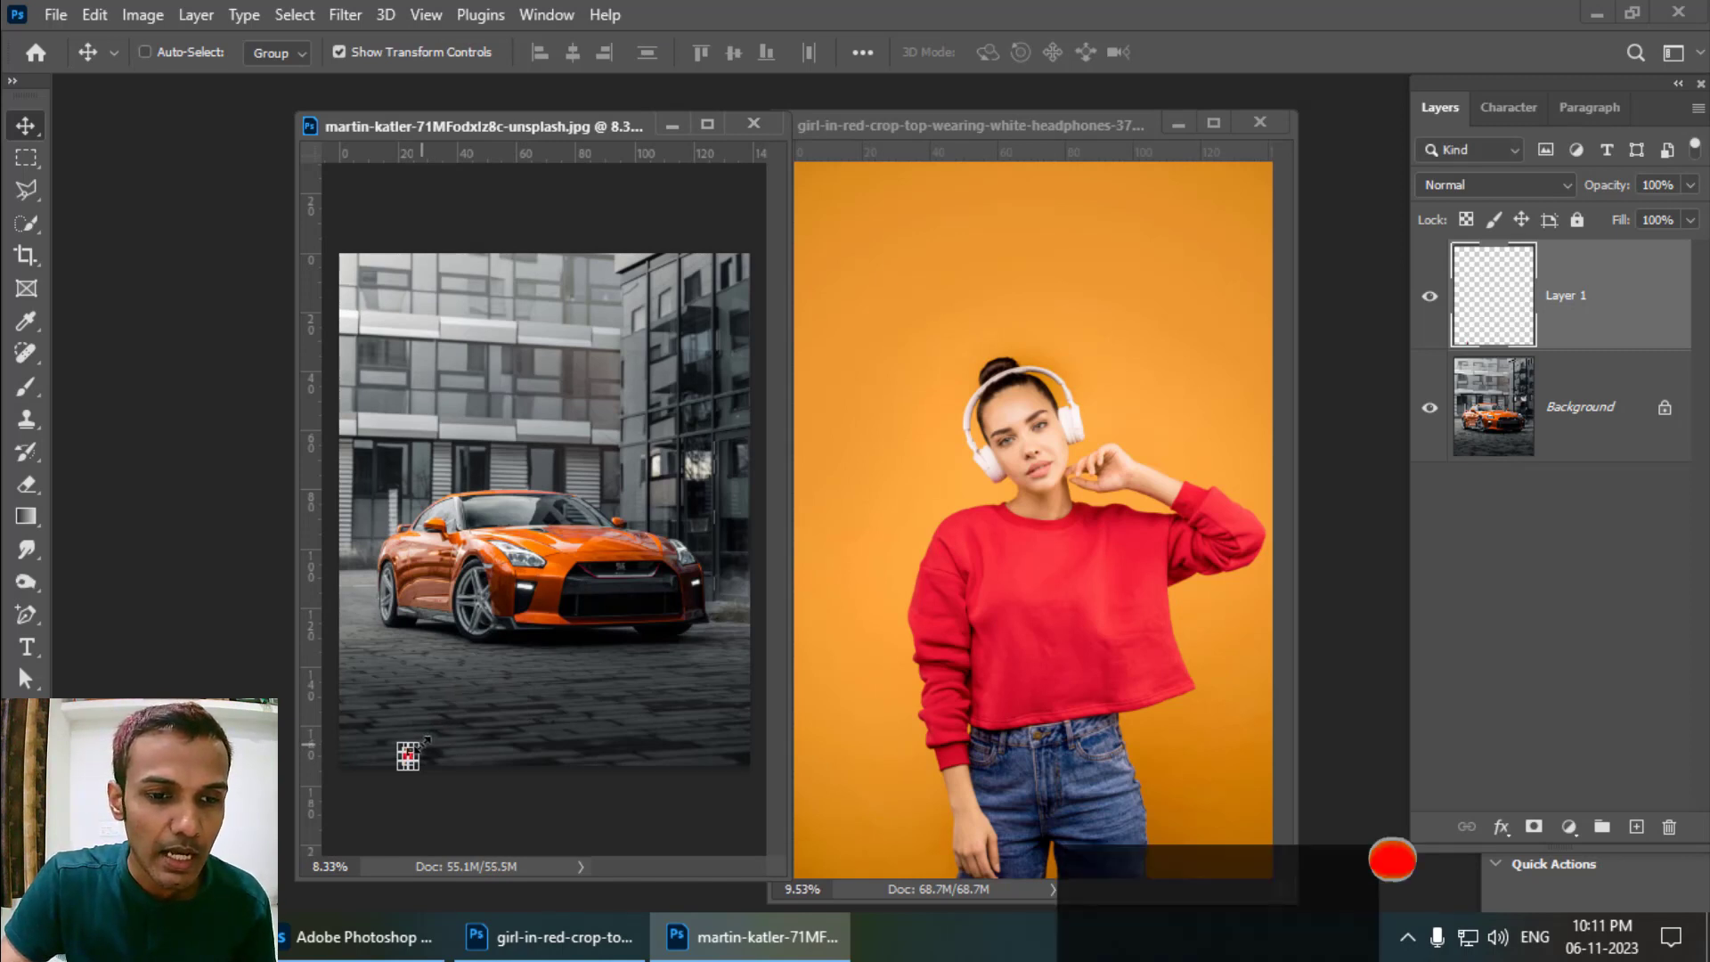
pyautogui.moveTo(419, 742); pyautogui.dragTo(737, 277)
pyautogui.press('Return')
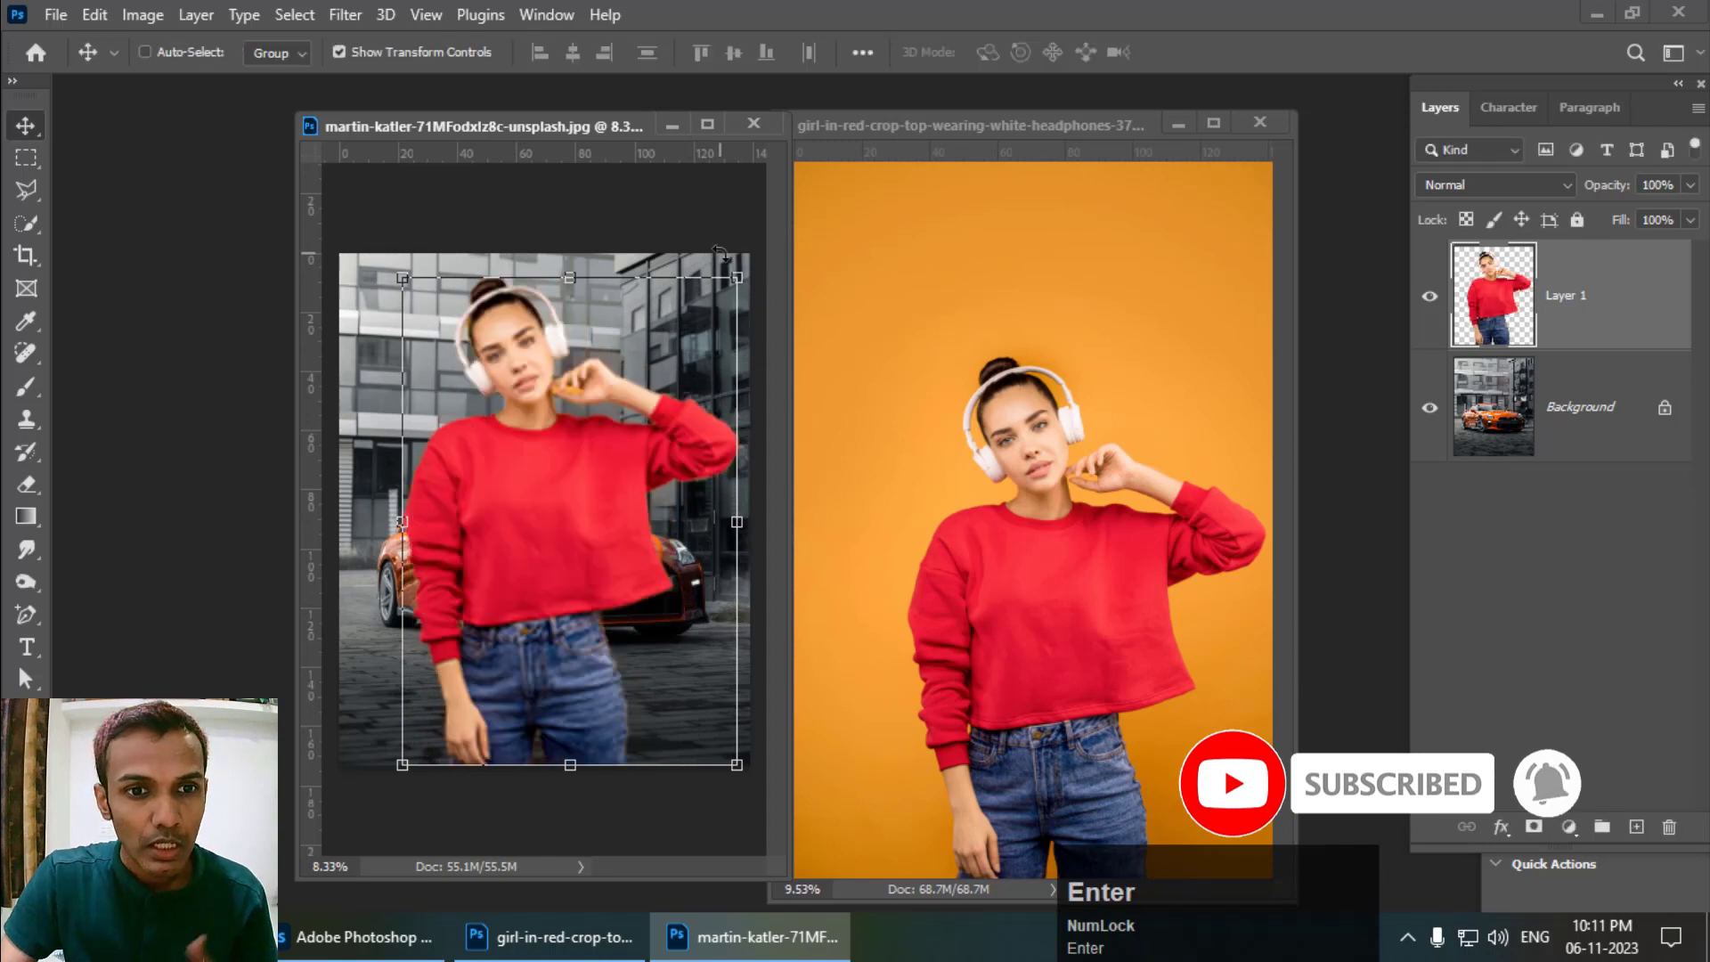
# Step: Delete the rescaled woman layer and bring a fresh copy of the selected woman into the car photo
pyautogui.hotkey('ctrl', '=')
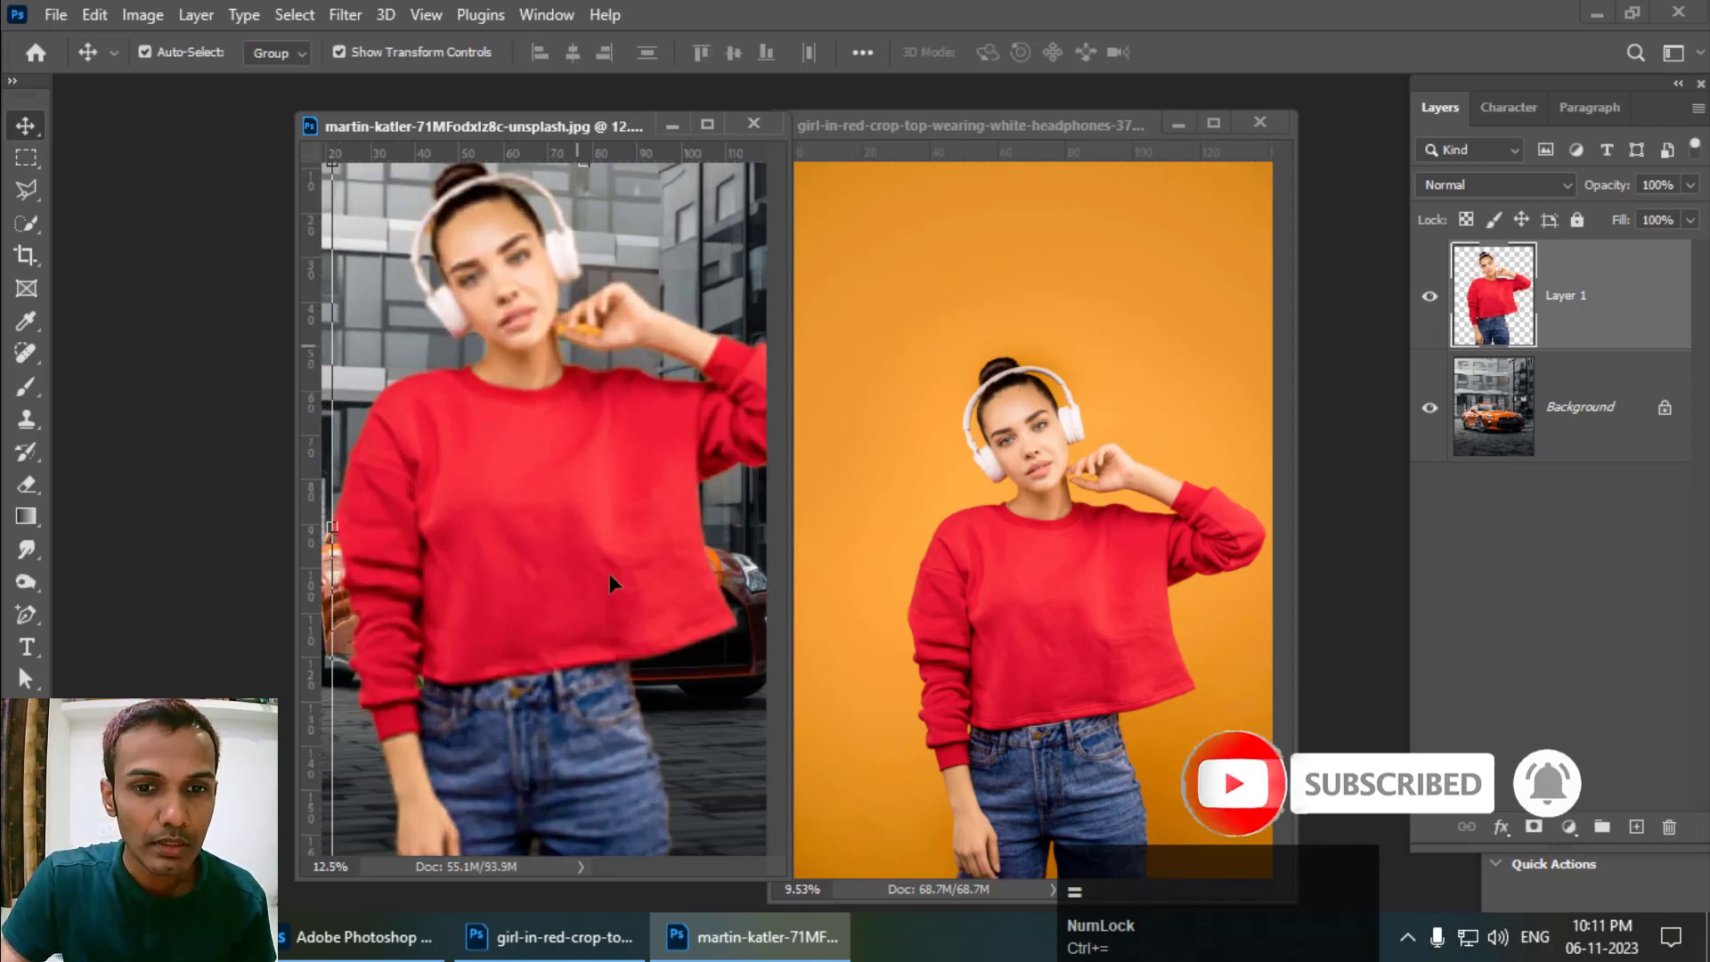
pyautogui.moveTo(452, 126); pyautogui.dragTo(347, 127)
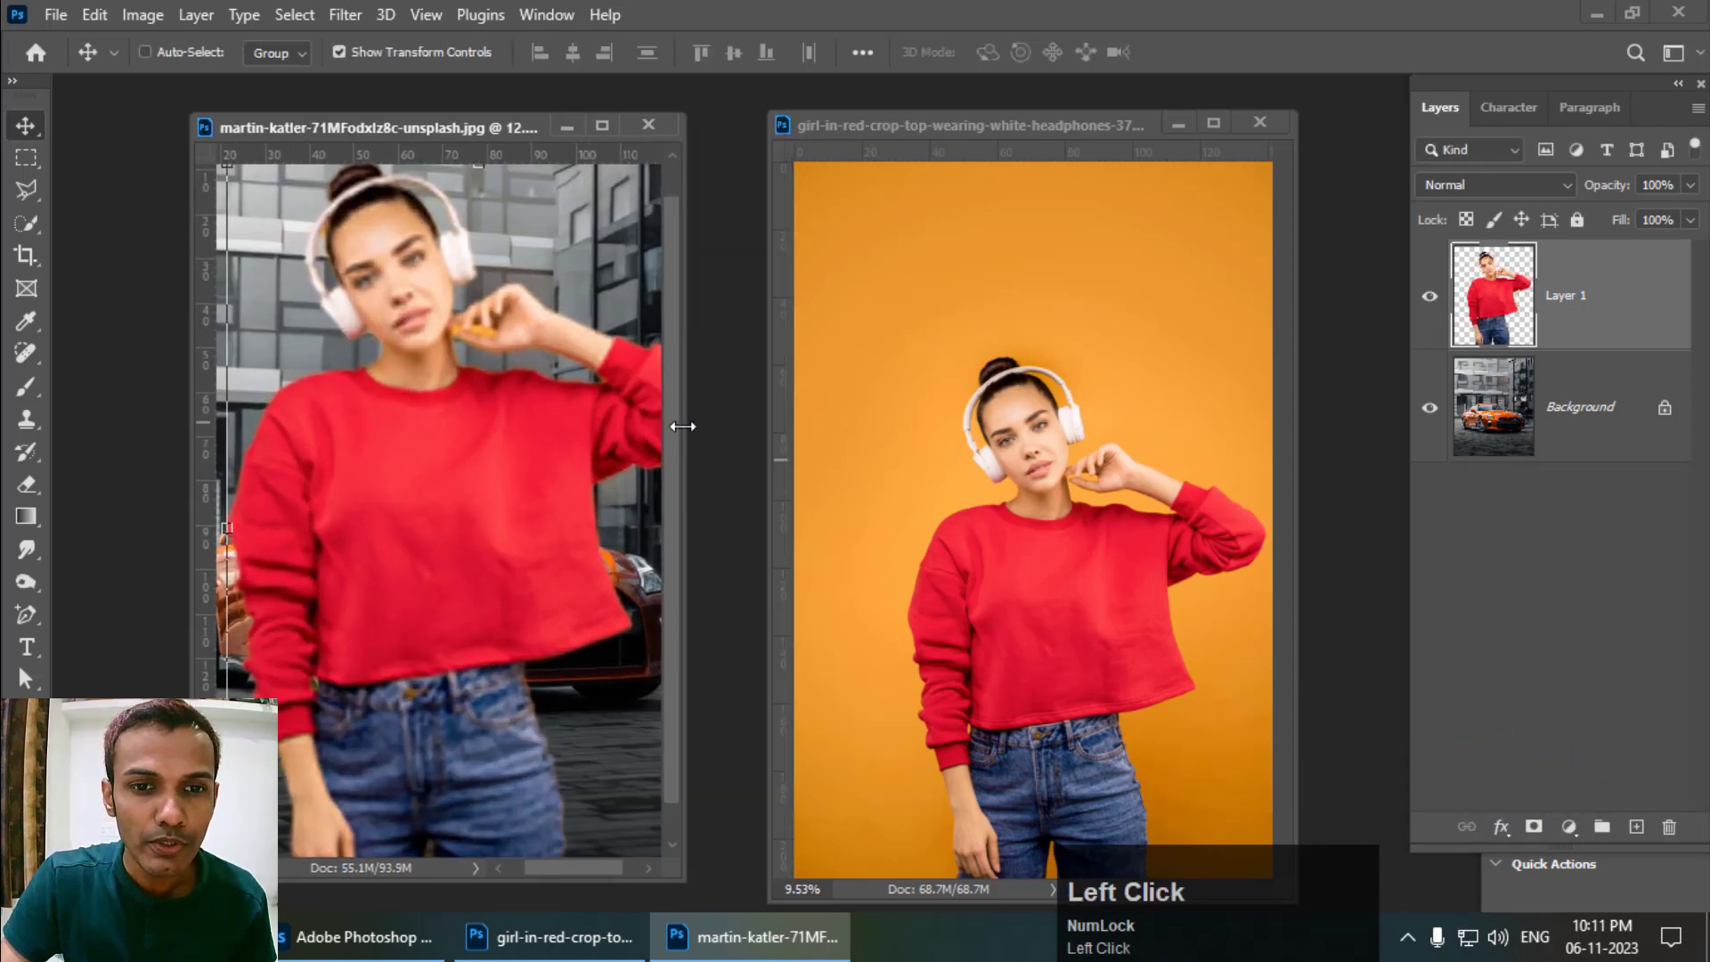
pyautogui.moveTo(683, 427); pyautogui.dragTo(1044, 427)
pyautogui.scroll(2, 808, 342)
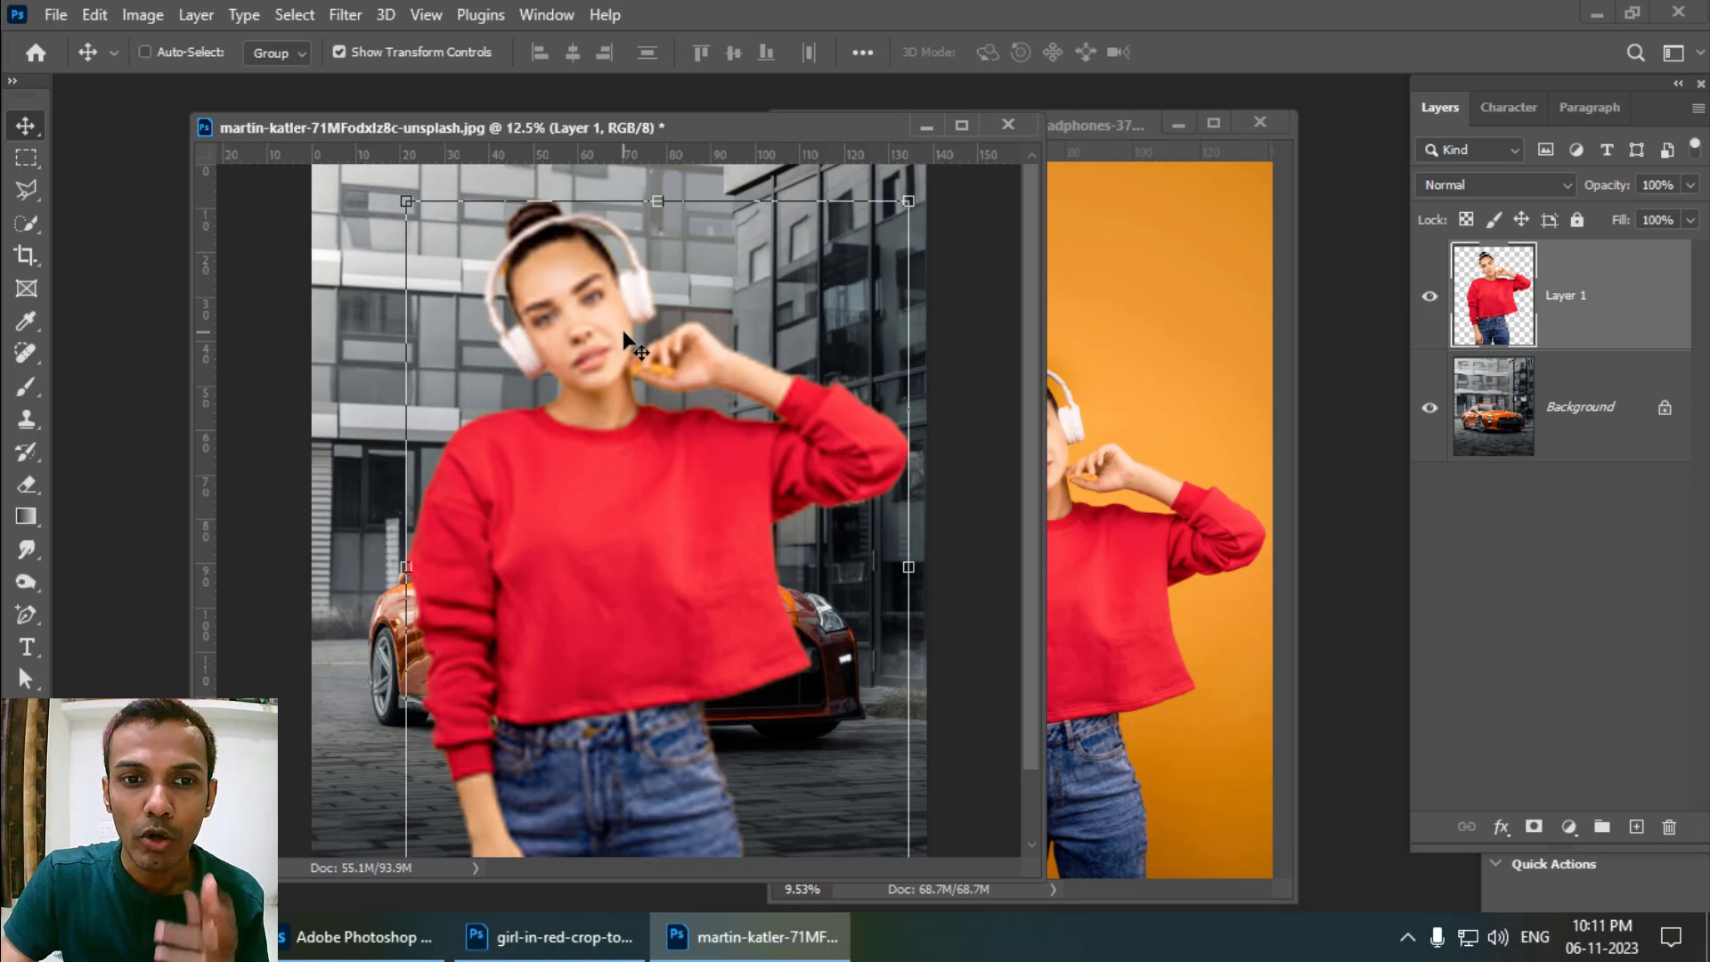
pyautogui.press('Delete')
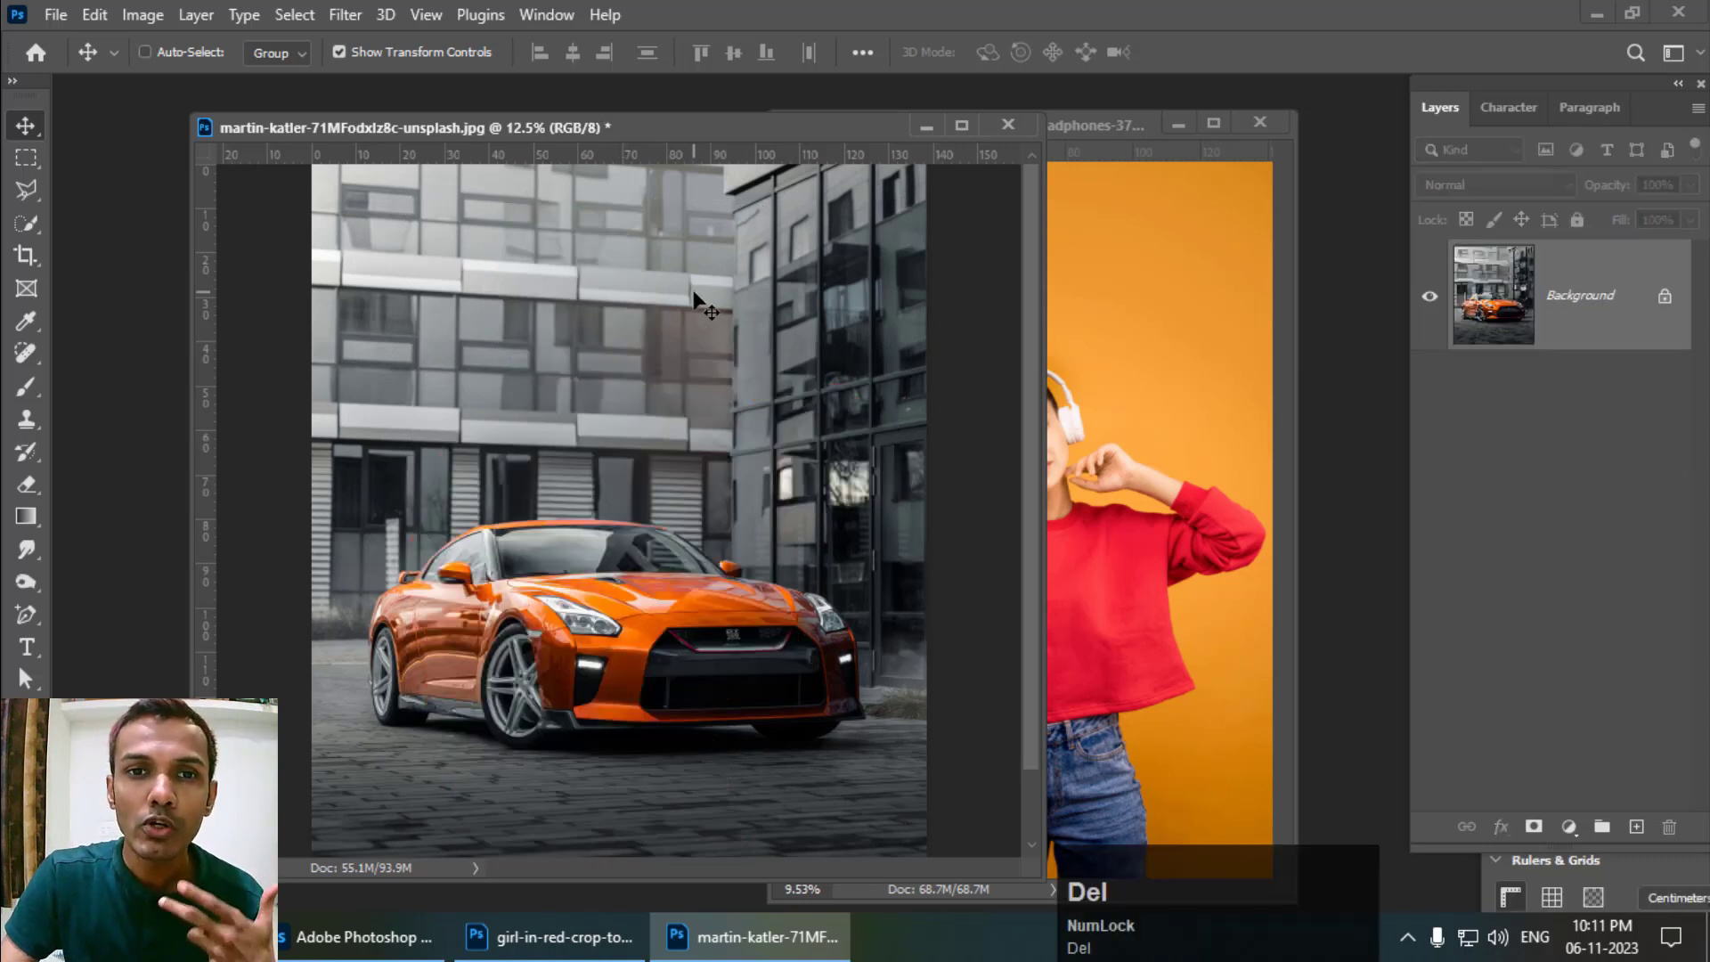
pyautogui.click(1125, 338)
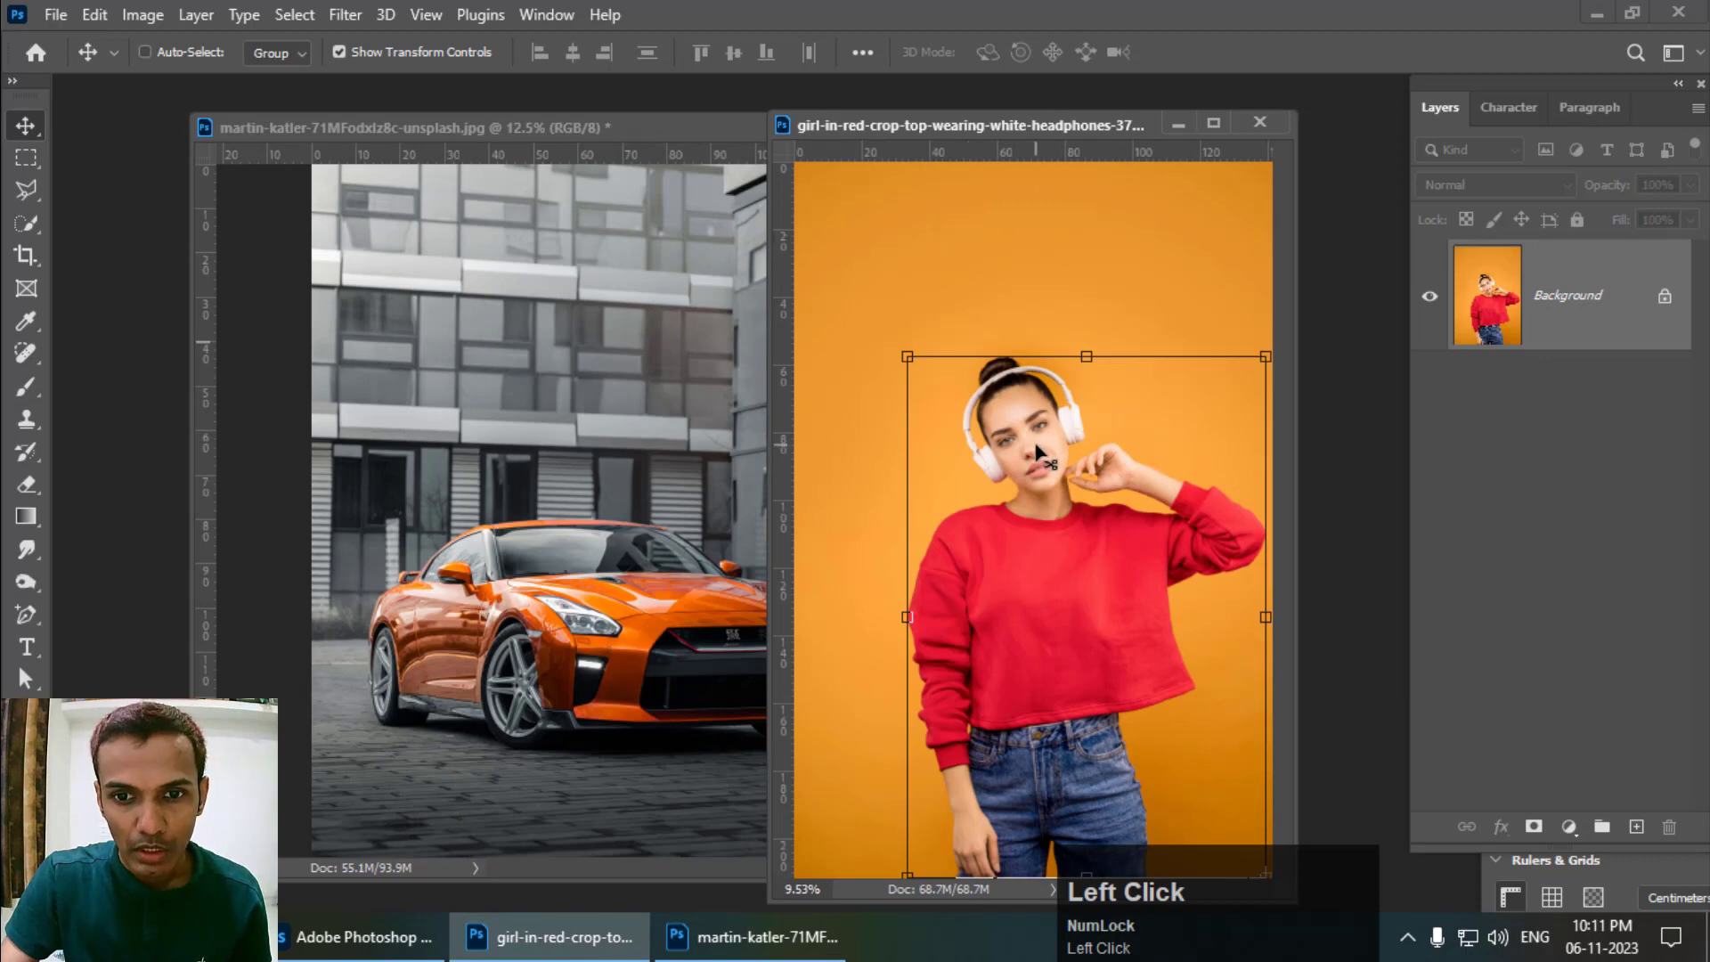
pyautogui.moveTo(866, 479); pyautogui.dragTo(641, 538)
pyautogui.hotkey('ctrl', '-')
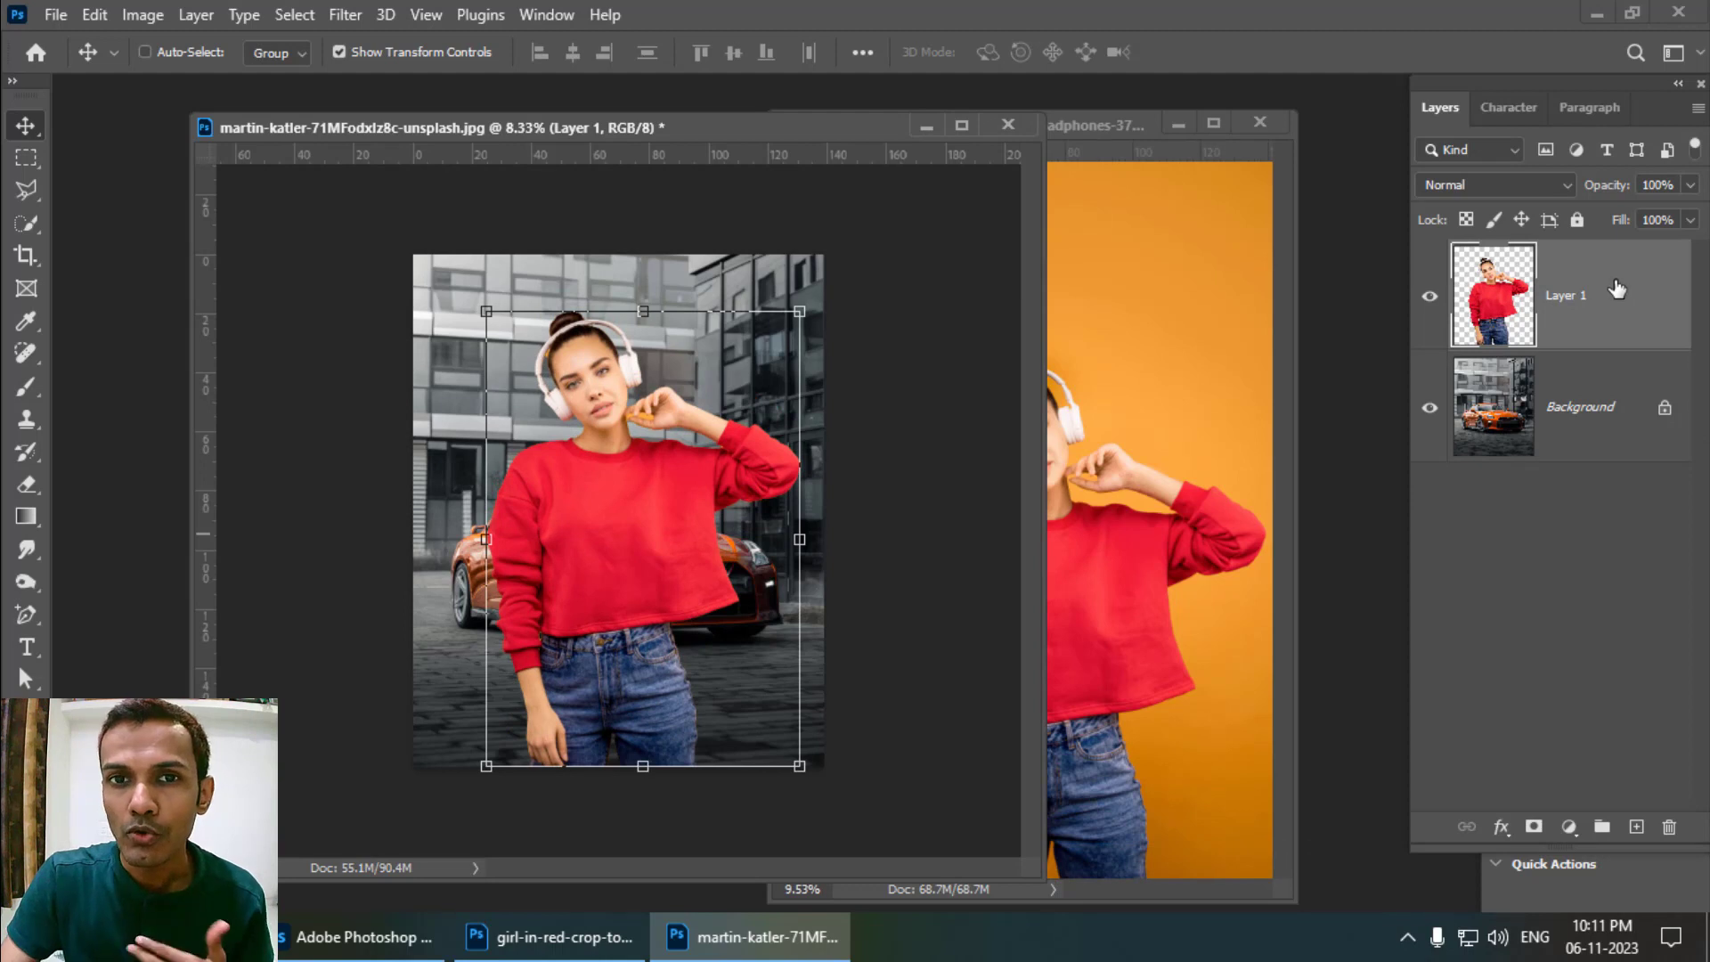
# Step: Convert the woman's layer, Layer 1, to a smart object
pyautogui.moveTo(1504, 80)
pyautogui.mouseDown()
pyautogui.moveTo(1468, 84)
pyautogui.moveTo(1520, 88)
pyautogui.mouseUp()
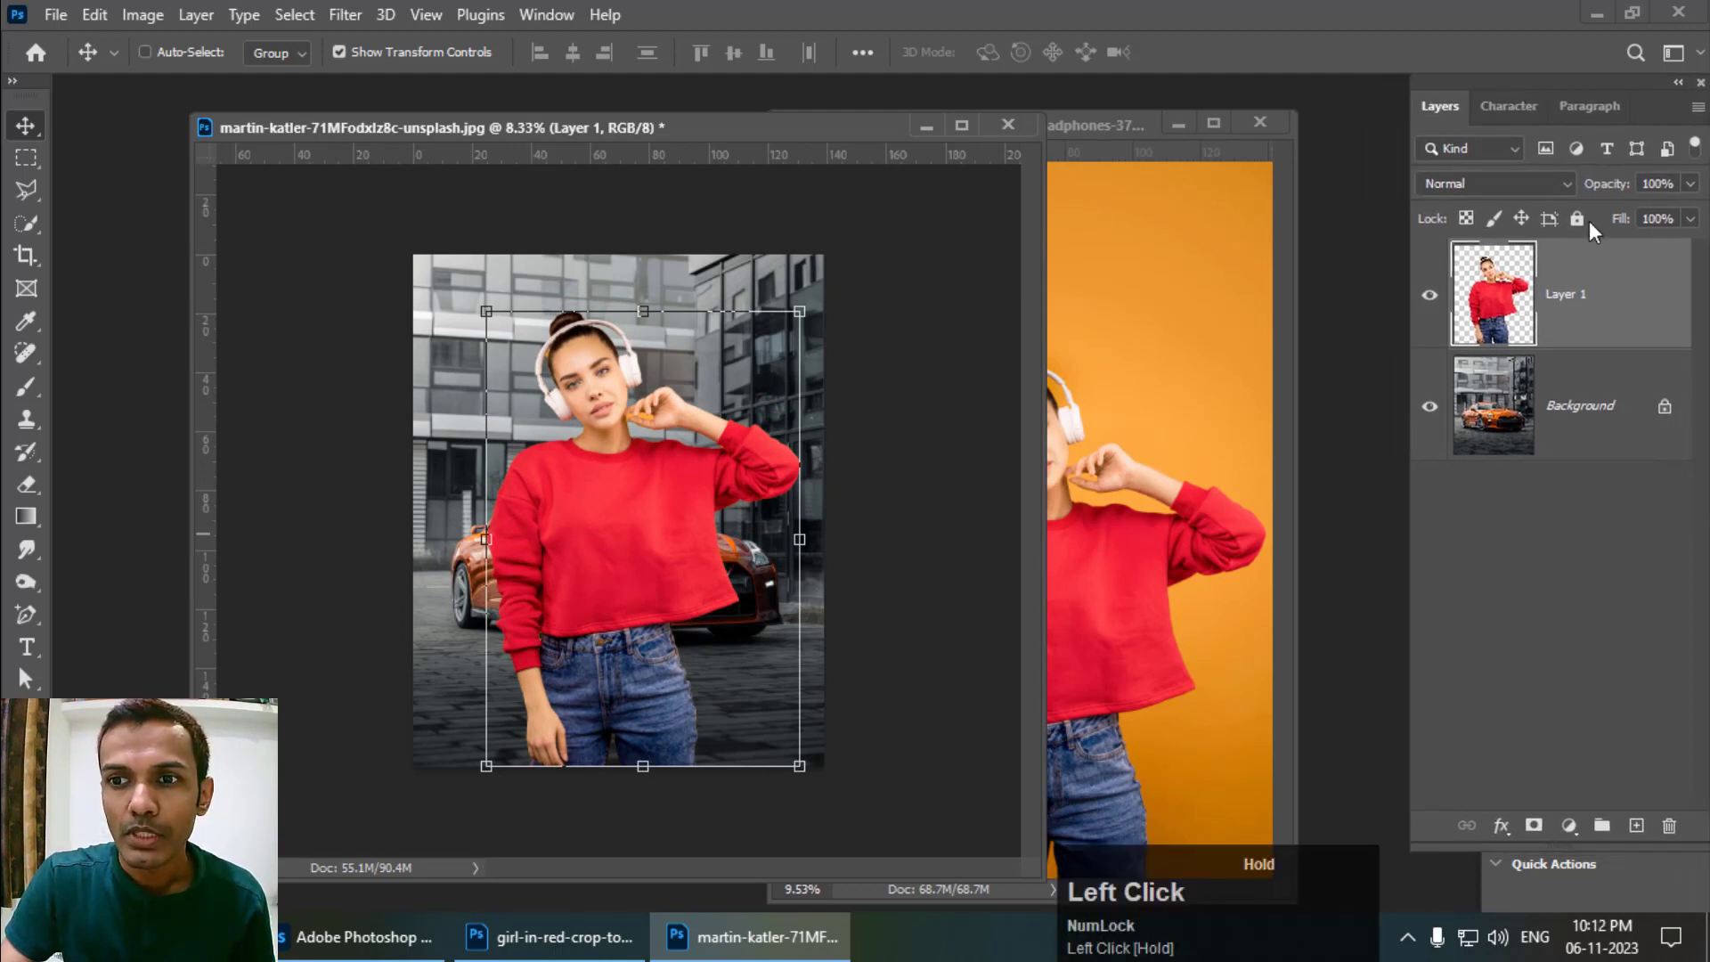
pyautogui.rightClick(1642, 302)
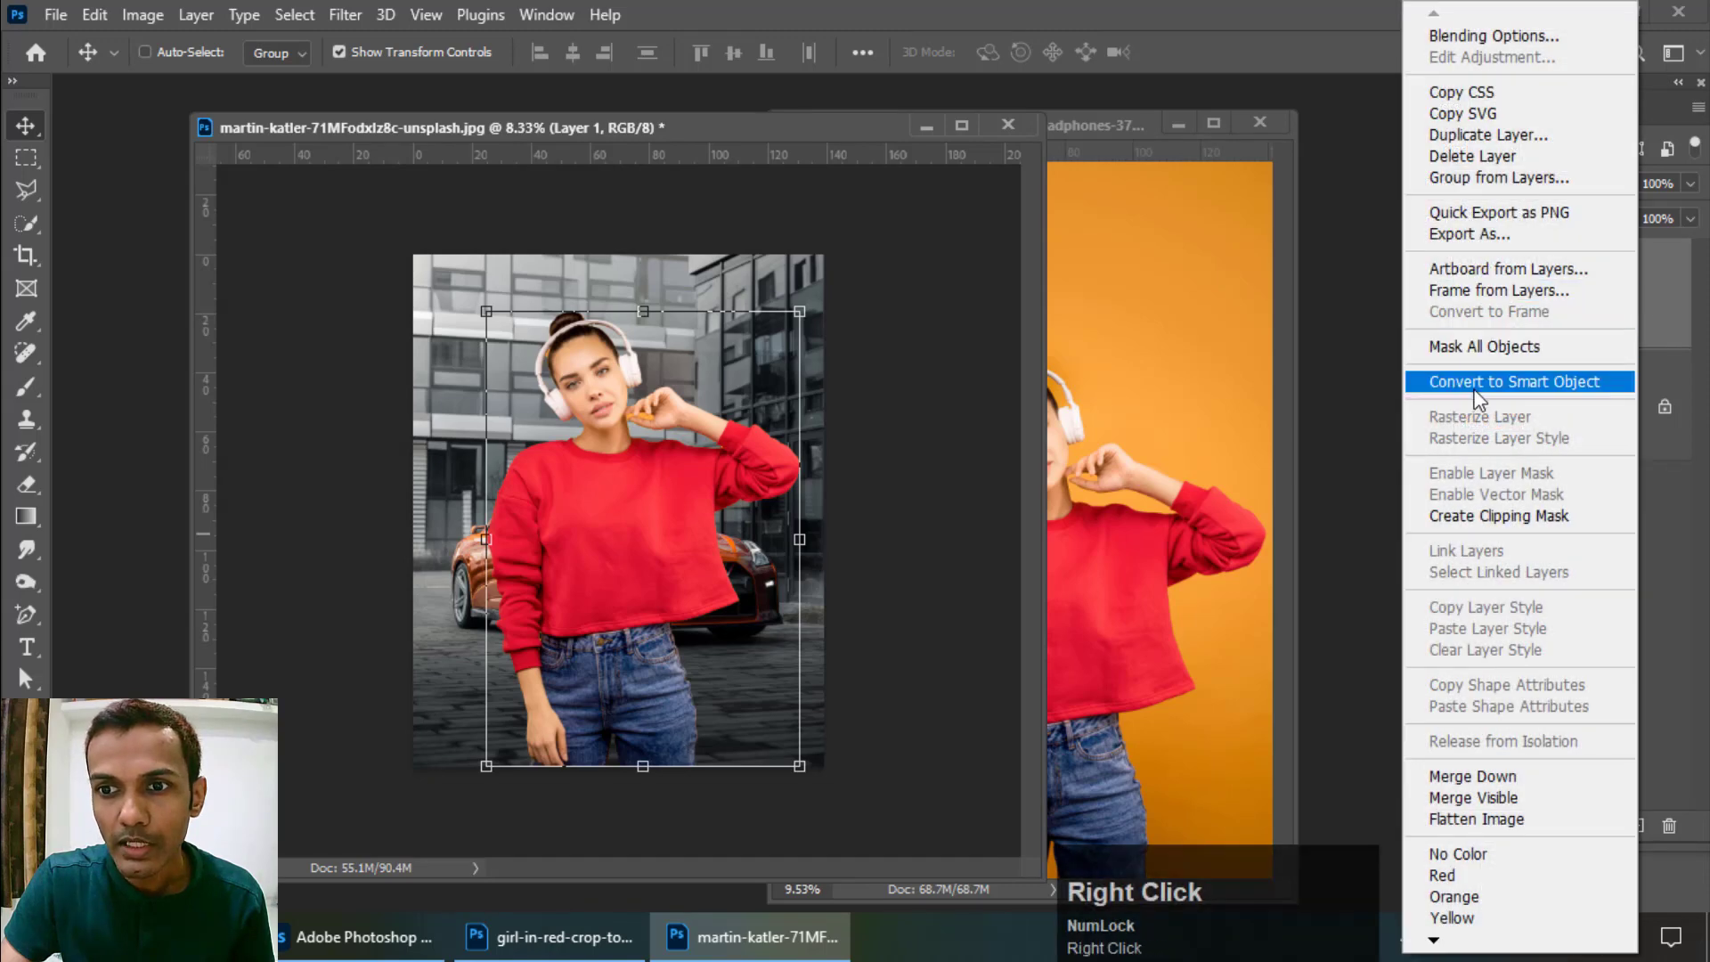
pyautogui.click(1561, 381)
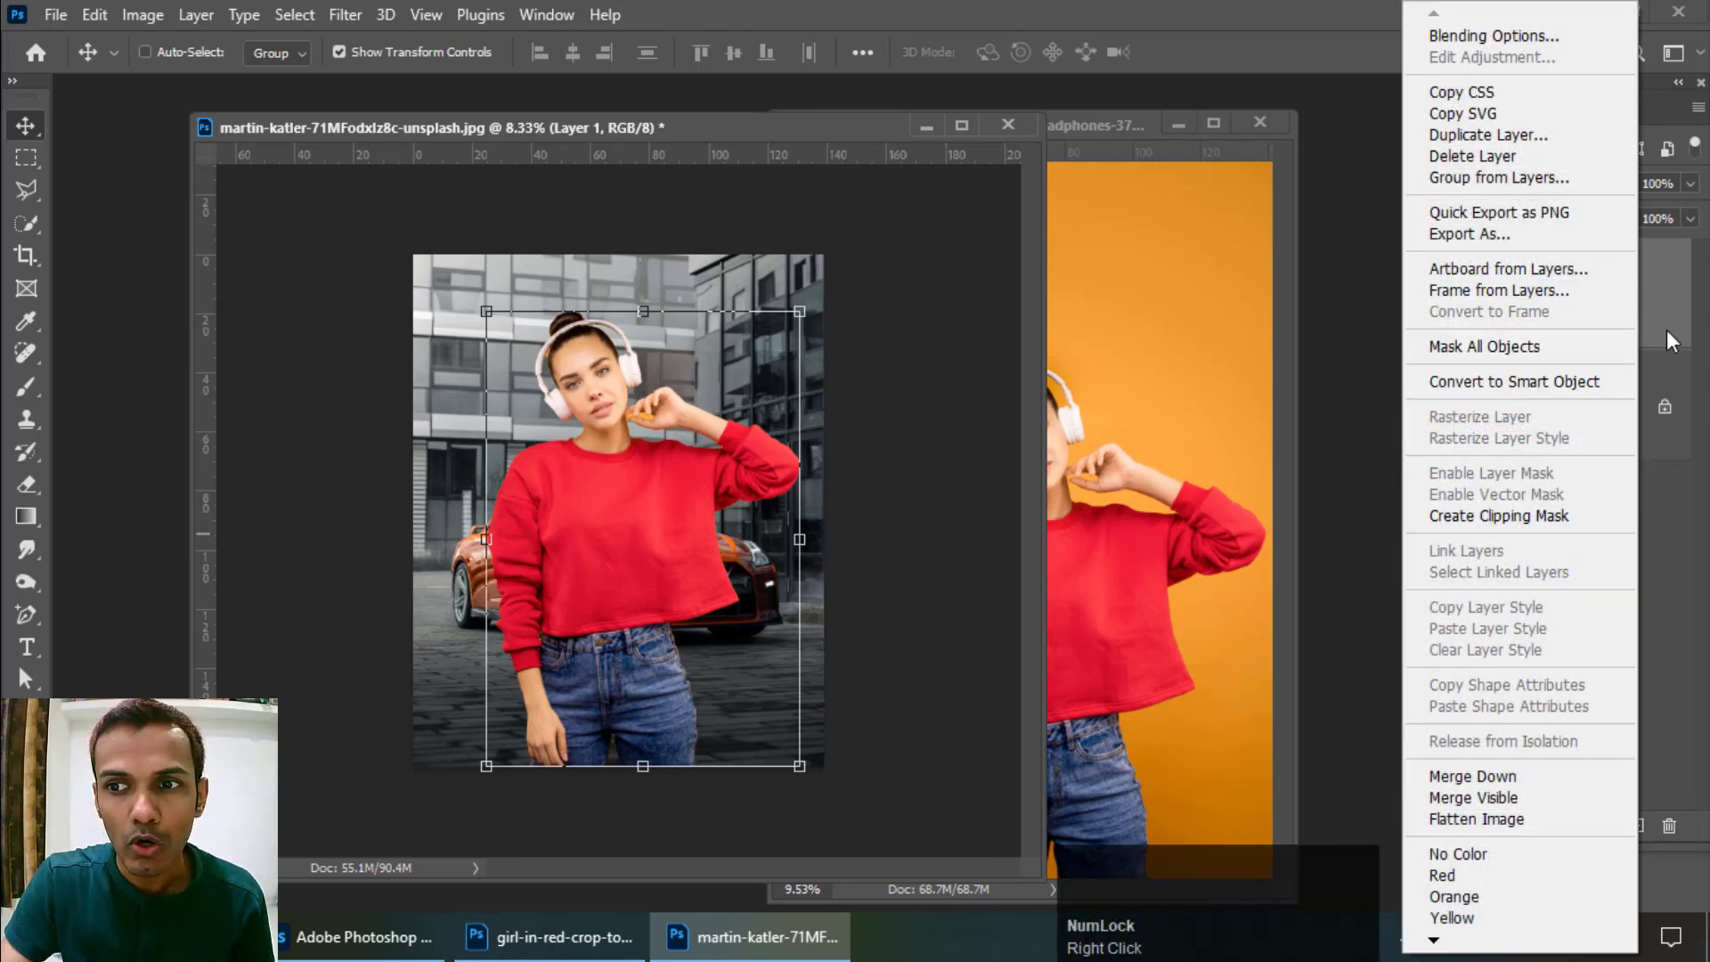
pyautogui.click(196, 14)
pyautogui.moveTo(336, 515)
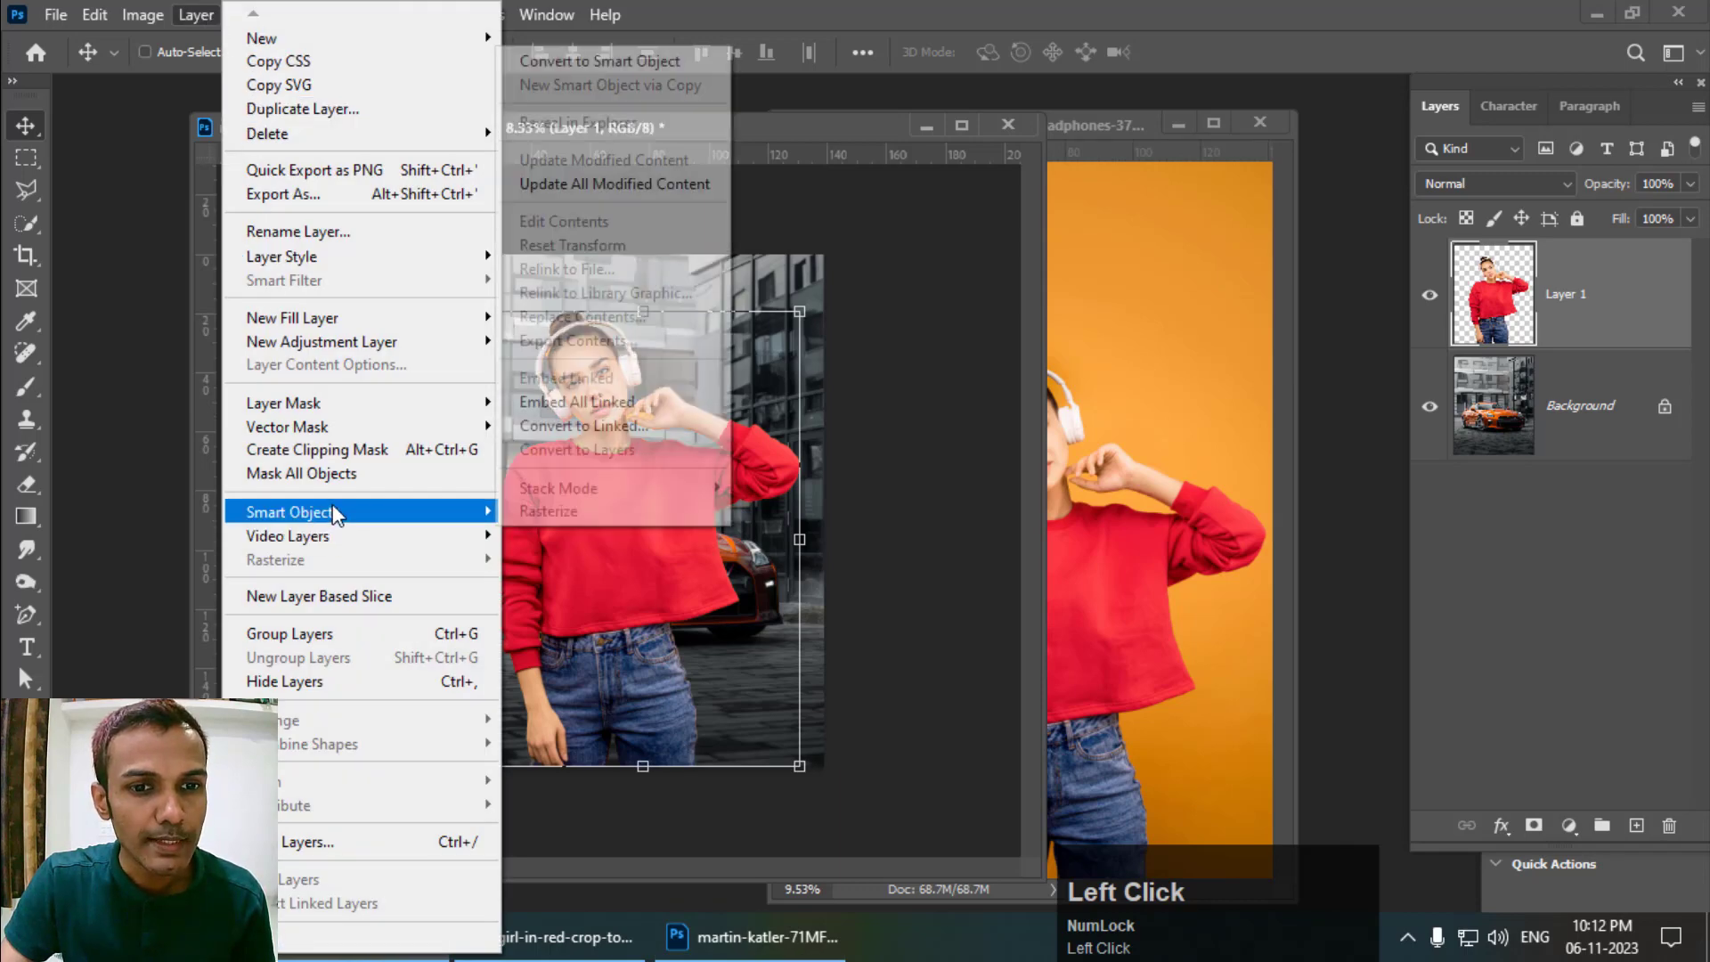
pyautogui.click(583, 63)
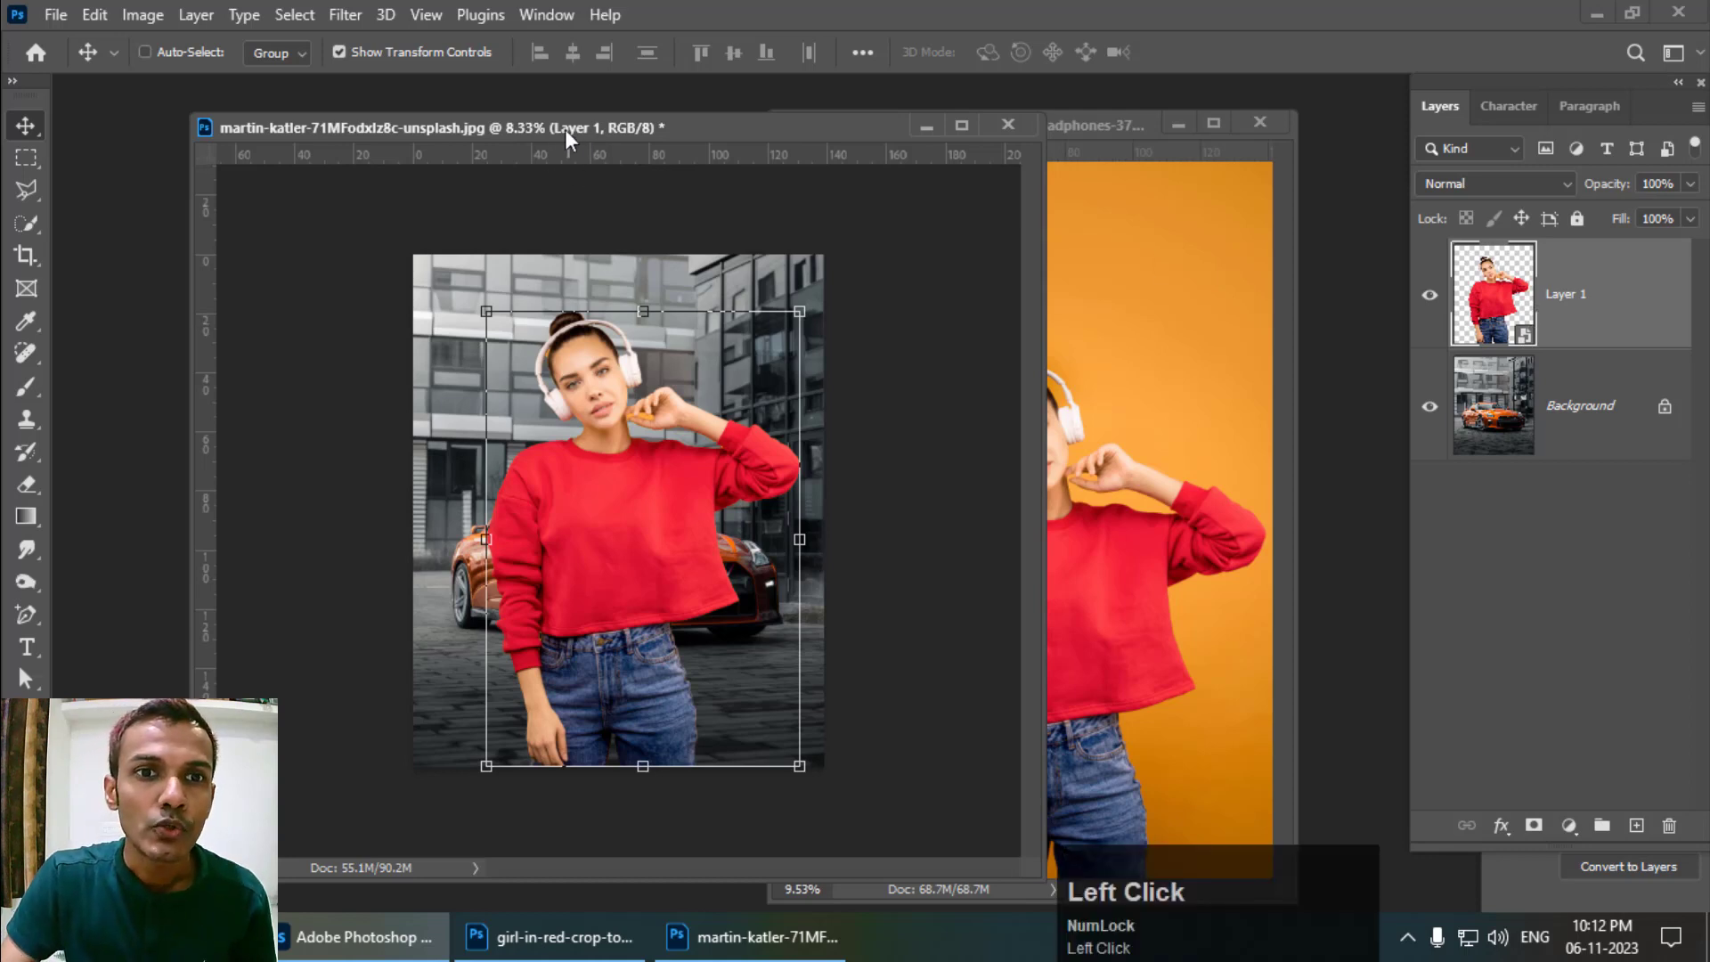
# Step: Scale the woman smart object down to about 3% and enlarge it again to cover most of the car photo
pyautogui.moveTo(565, 130); pyautogui.dragTo(554, 130)
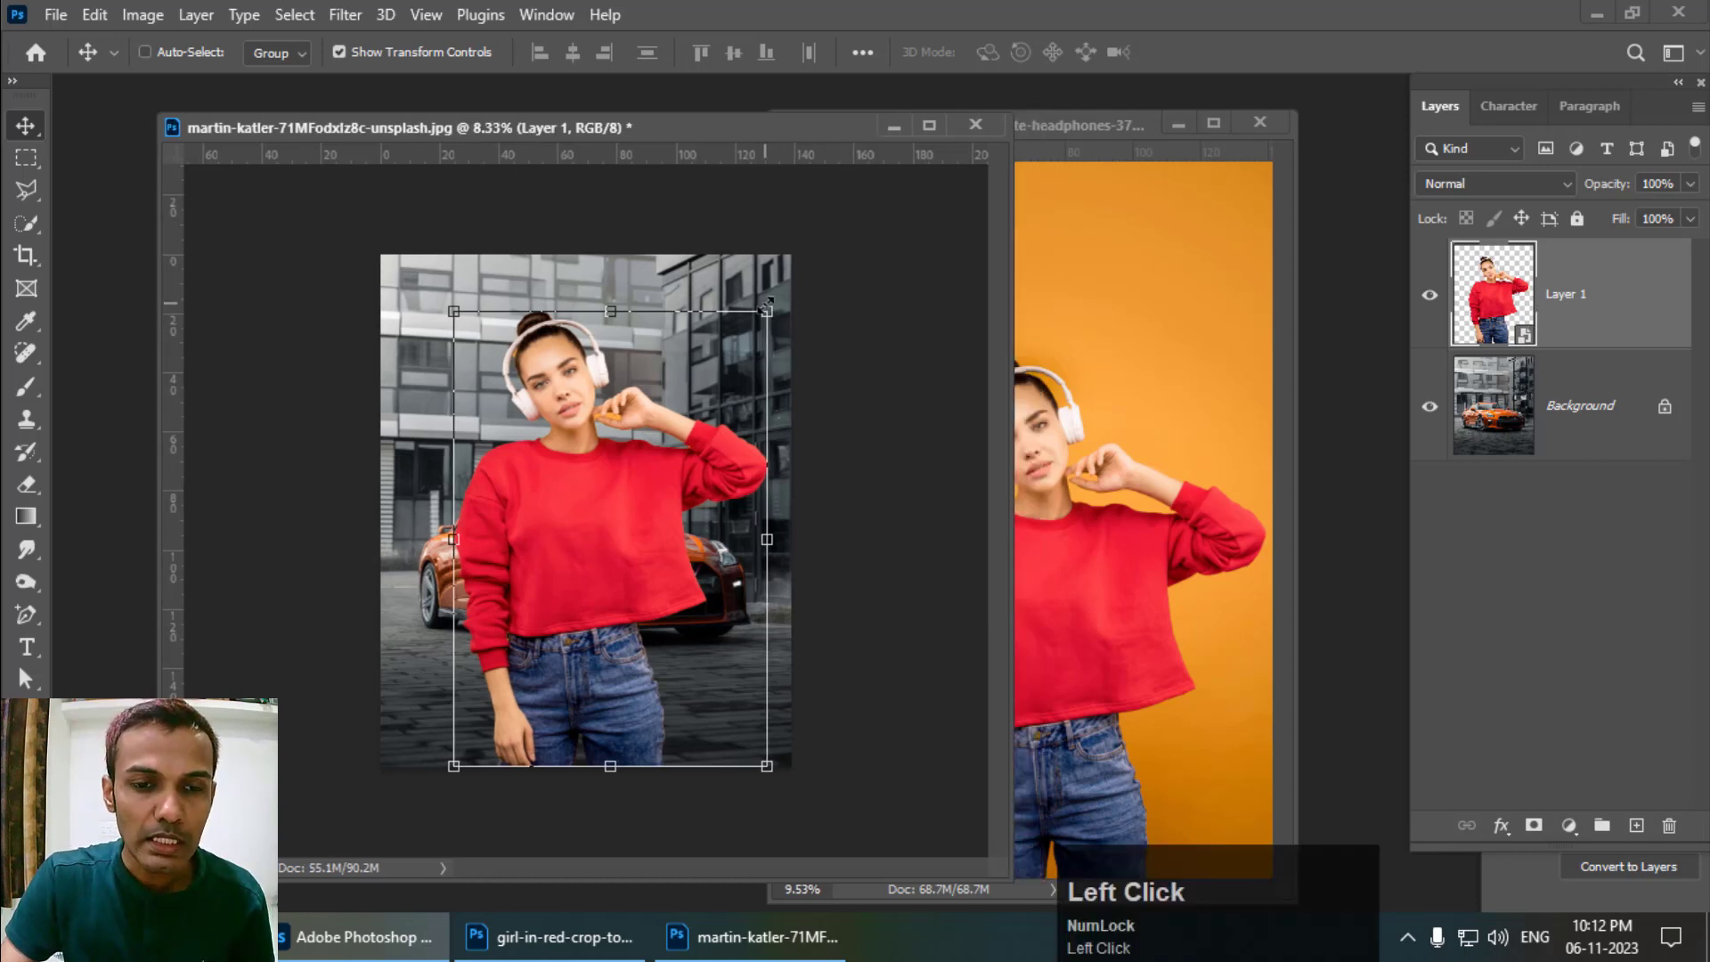
pyautogui.moveTo(766, 309); pyautogui.dragTo(467, 751)
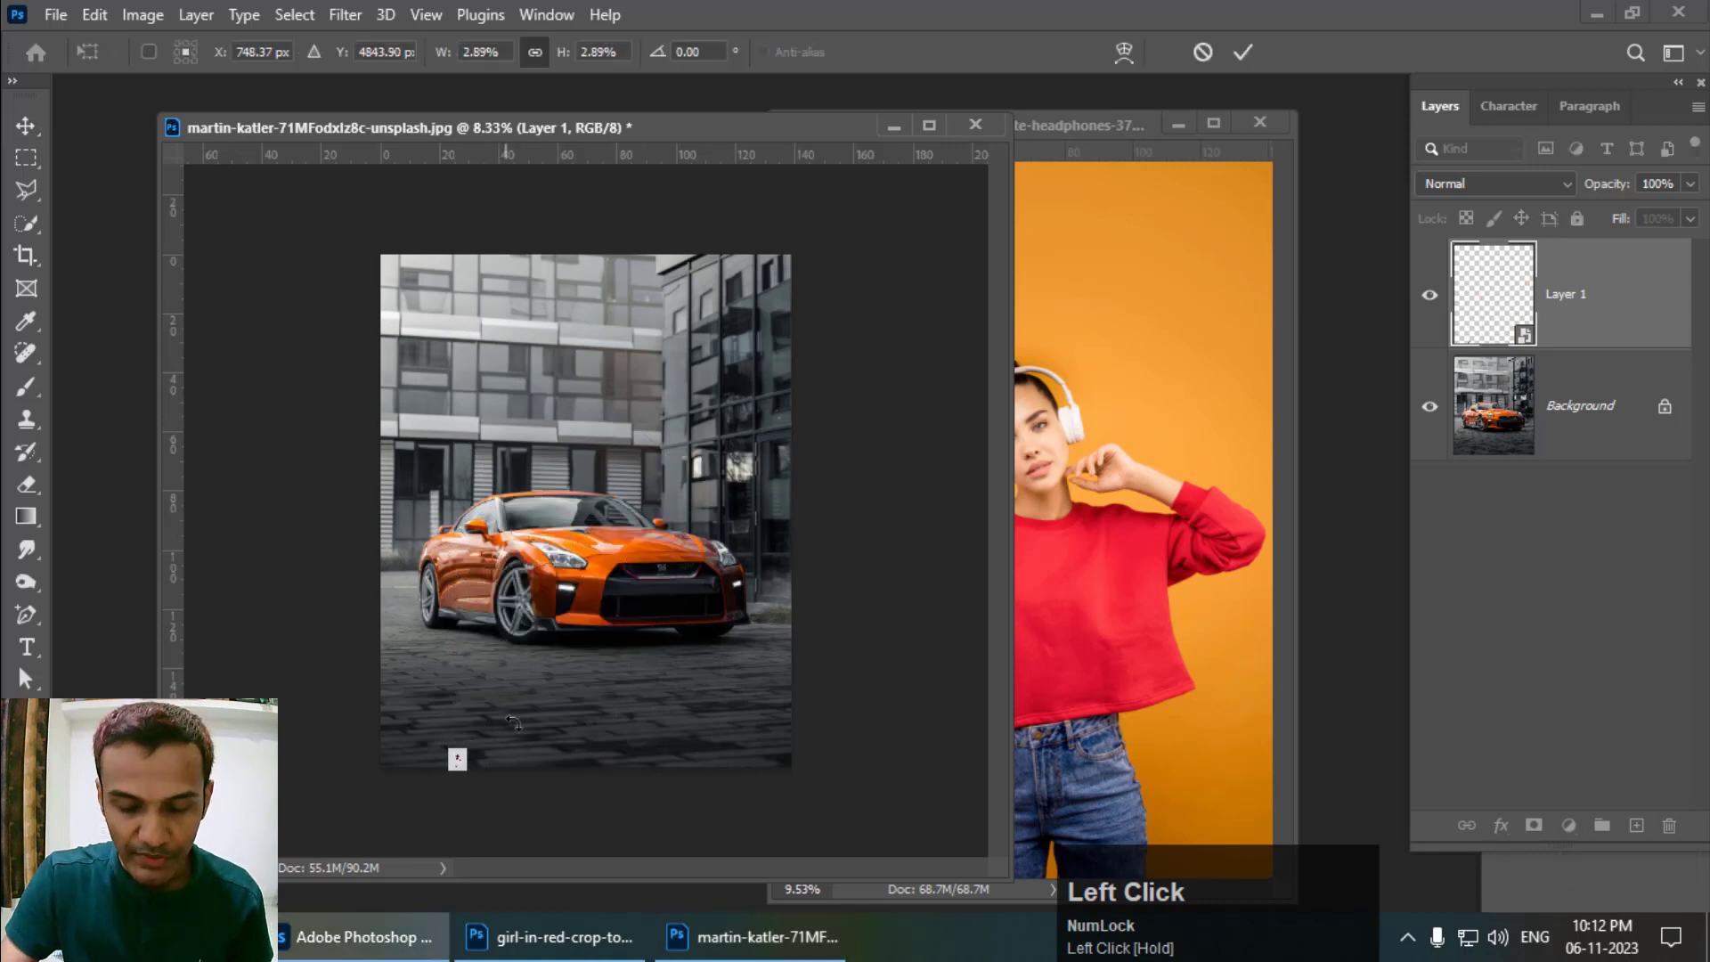
pyautogui.press('Return')
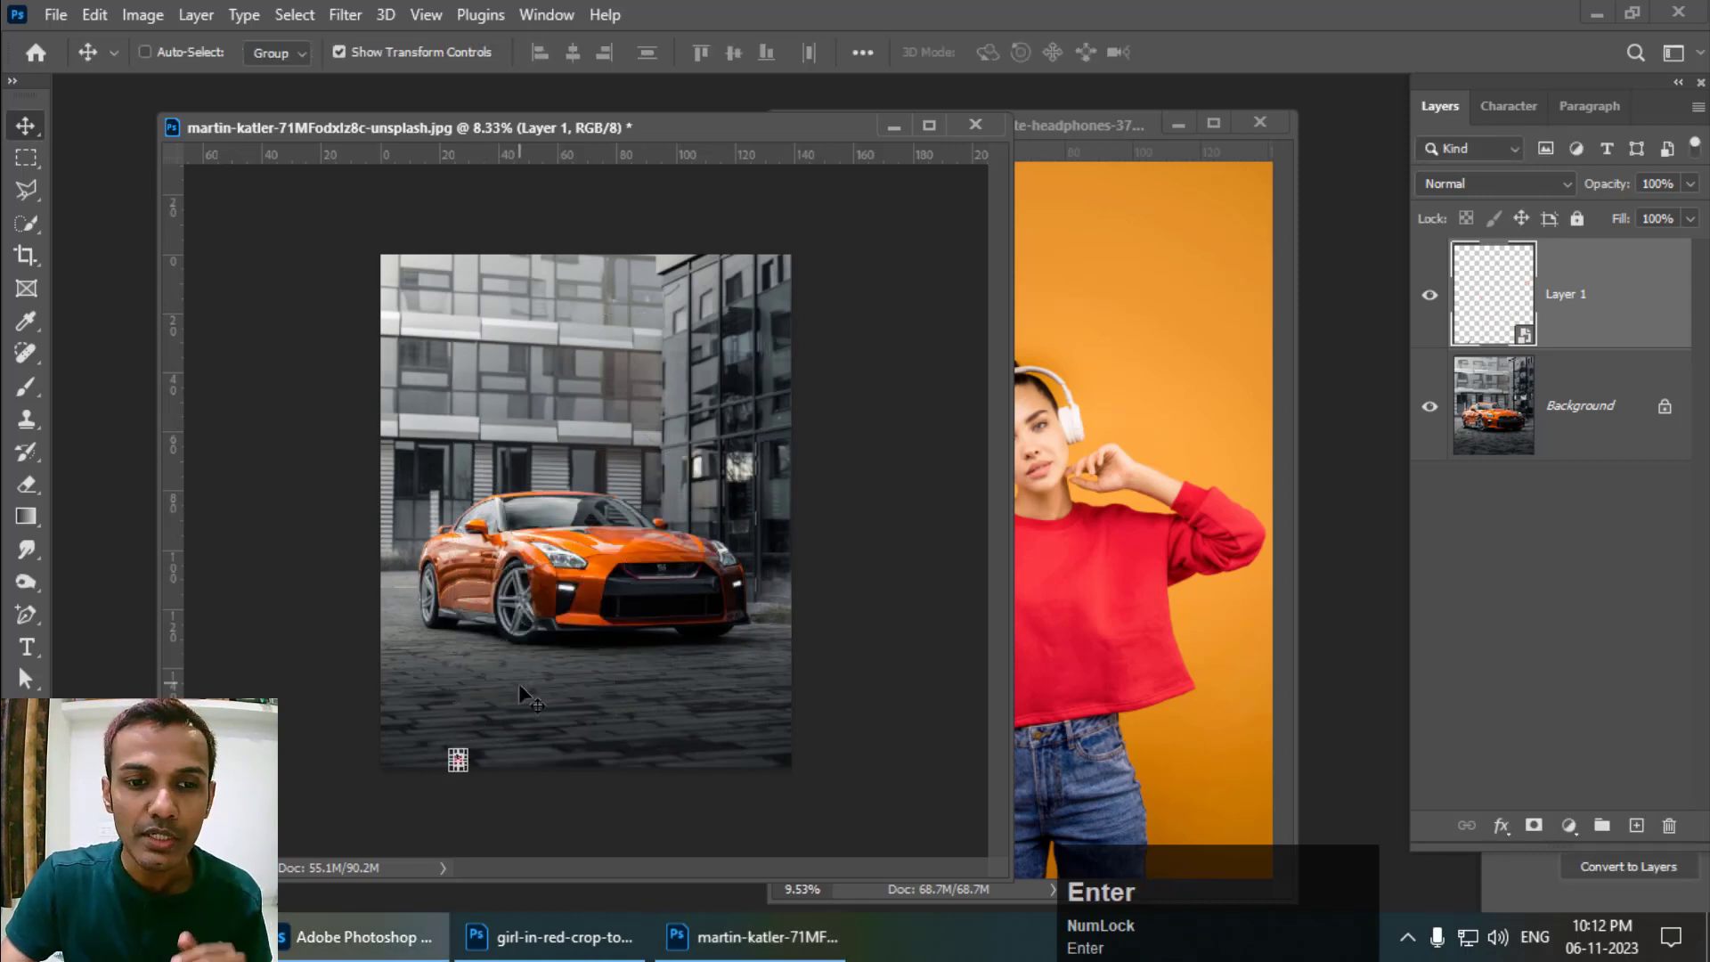
pyautogui.moveTo(466, 750); pyautogui.dragTo(755, 320)
pyautogui.press('Return')
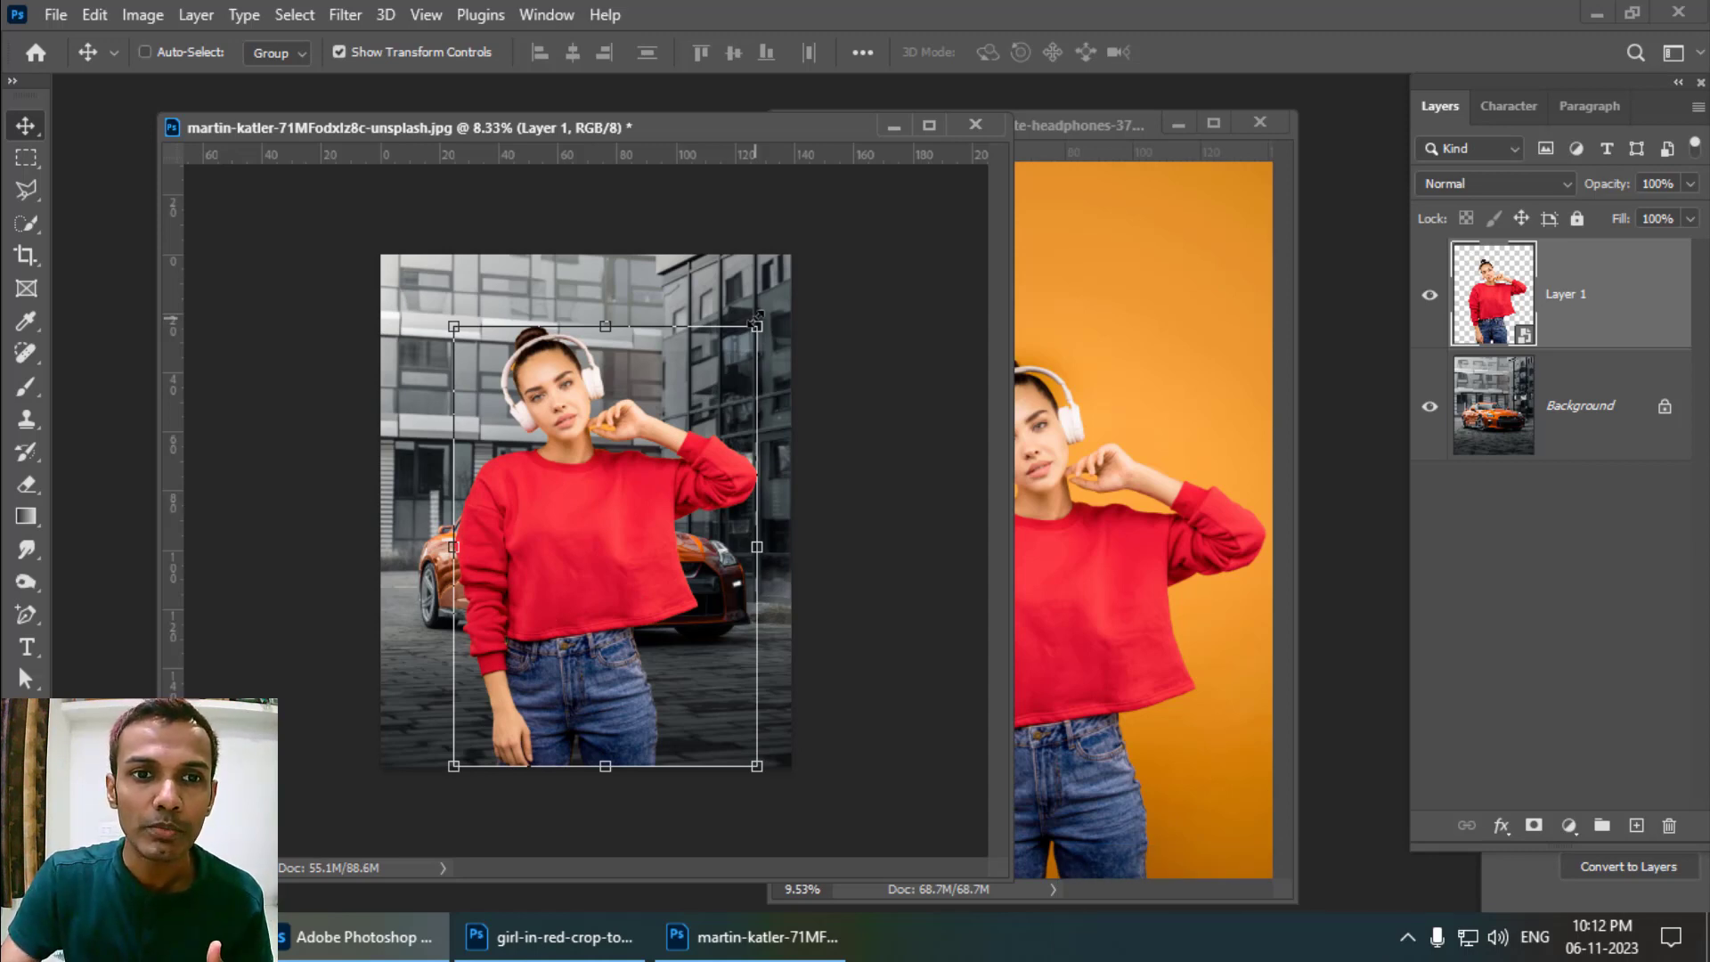
# Step: Delete the woman smart object layer from the car photo
pyautogui.click(458, 132)
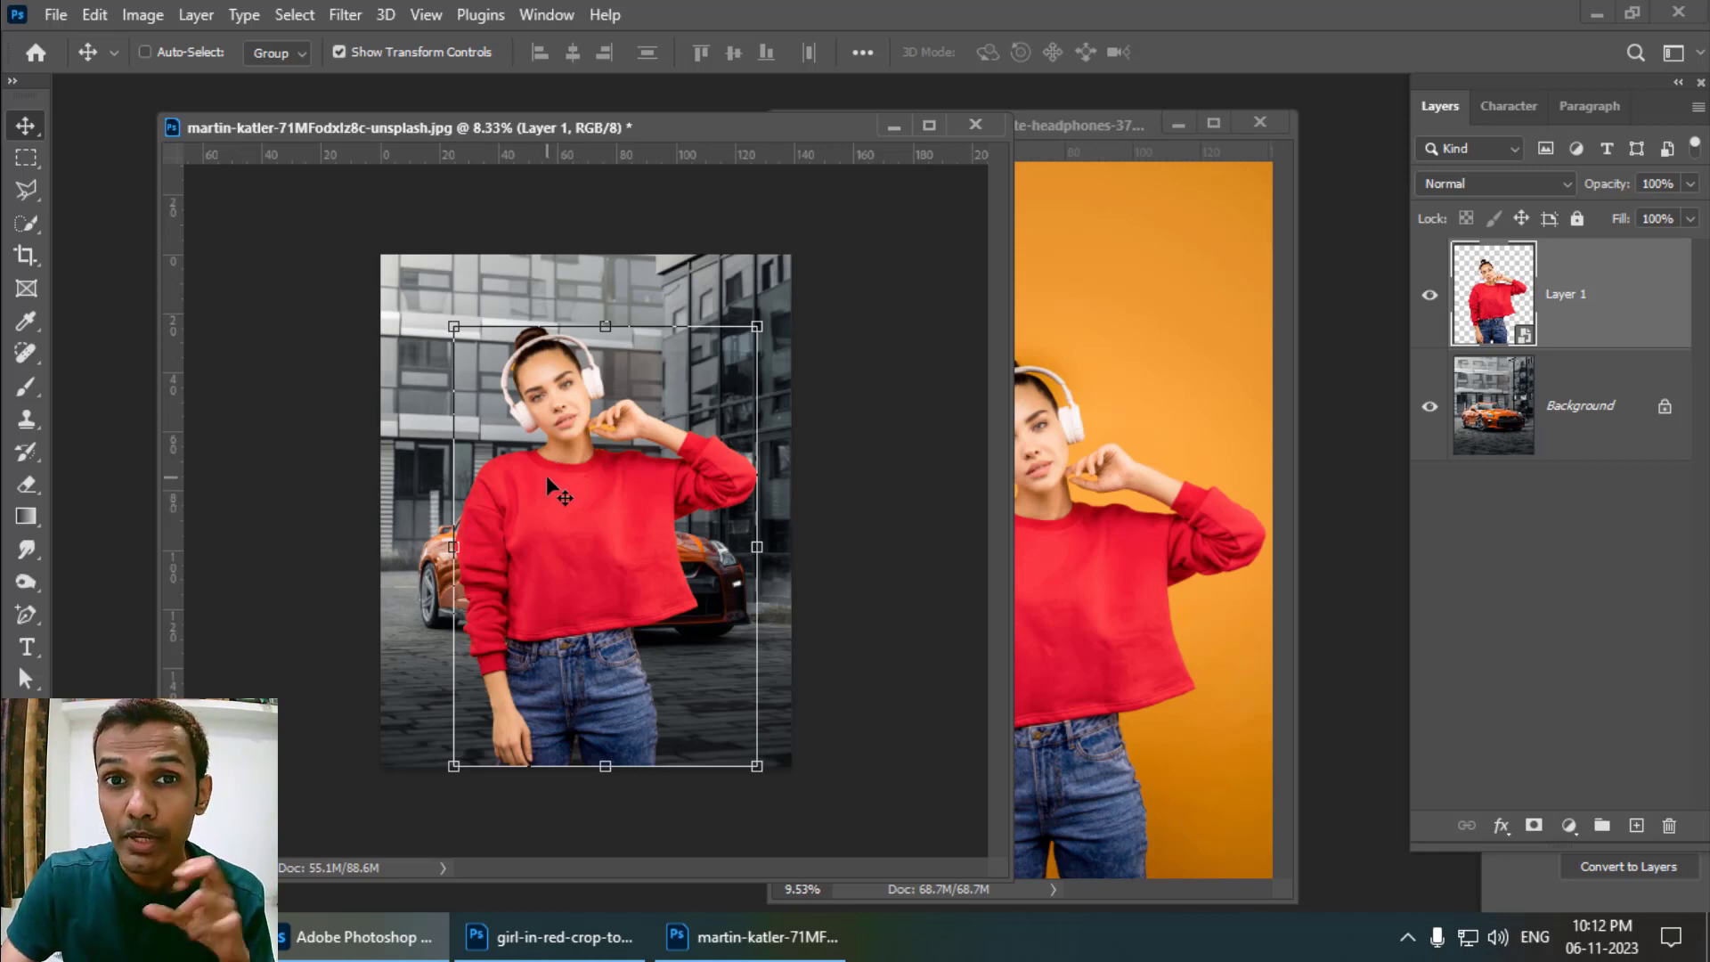
pyautogui.click(681, 473)
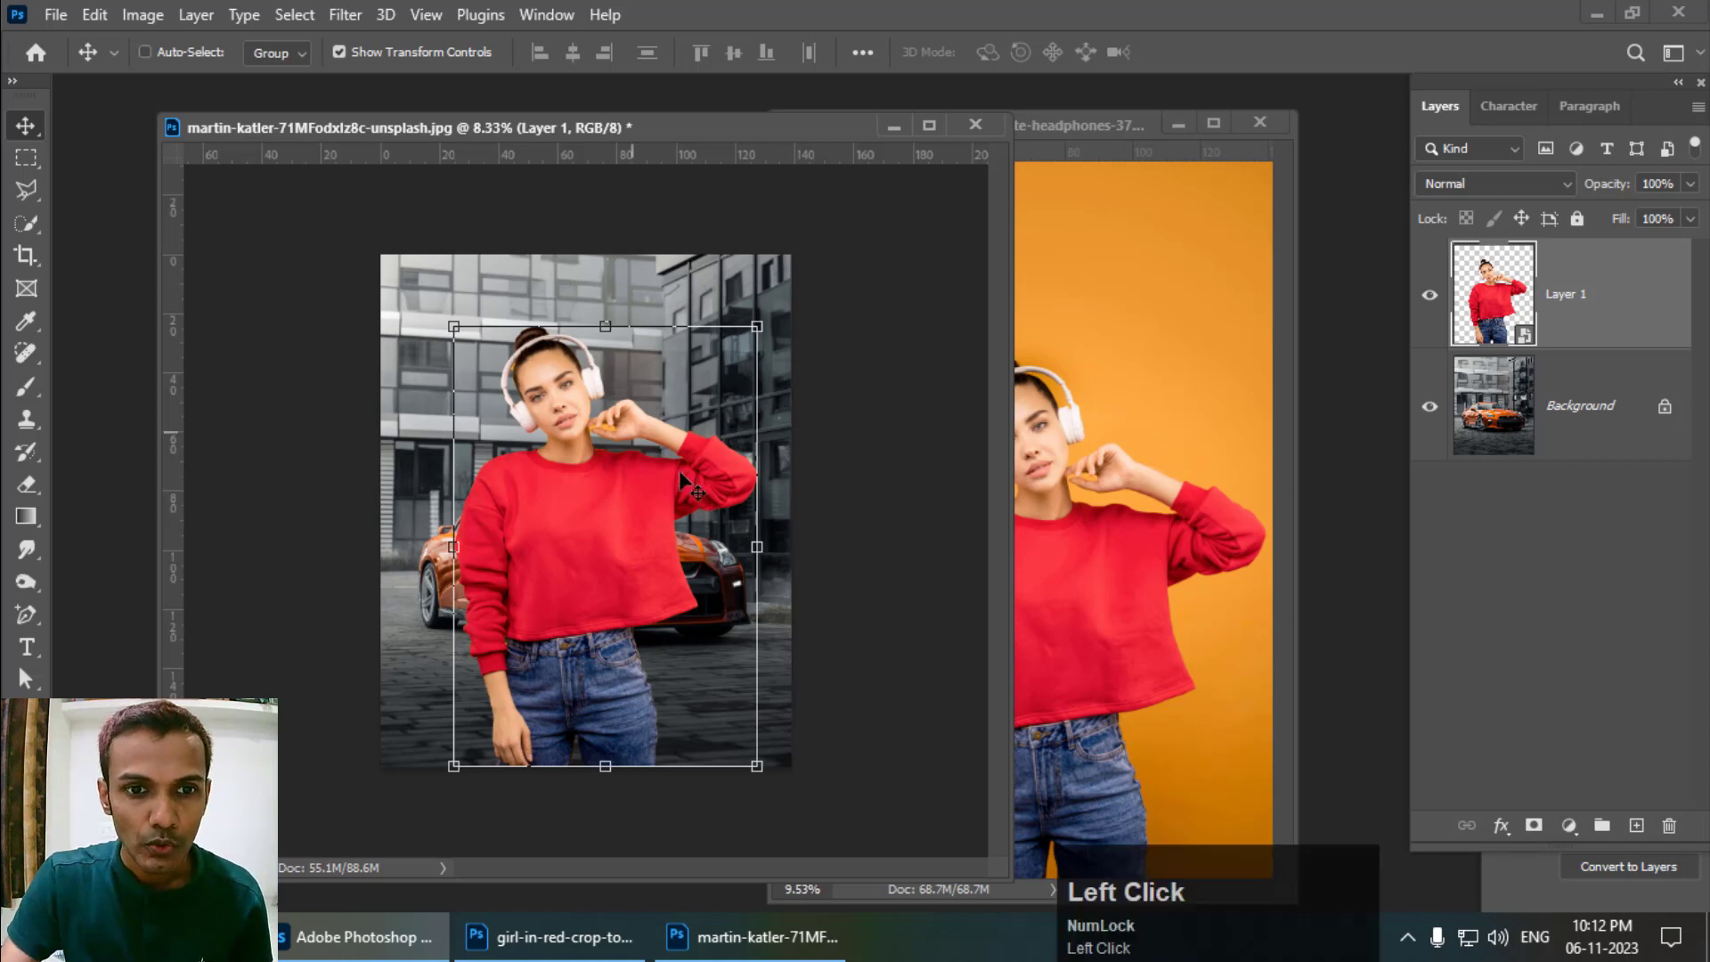
pyautogui.moveTo(680, 473); pyautogui.dragTo(576, 419)
pyautogui.moveTo(487, 136); pyautogui.dragTo(438, 142)
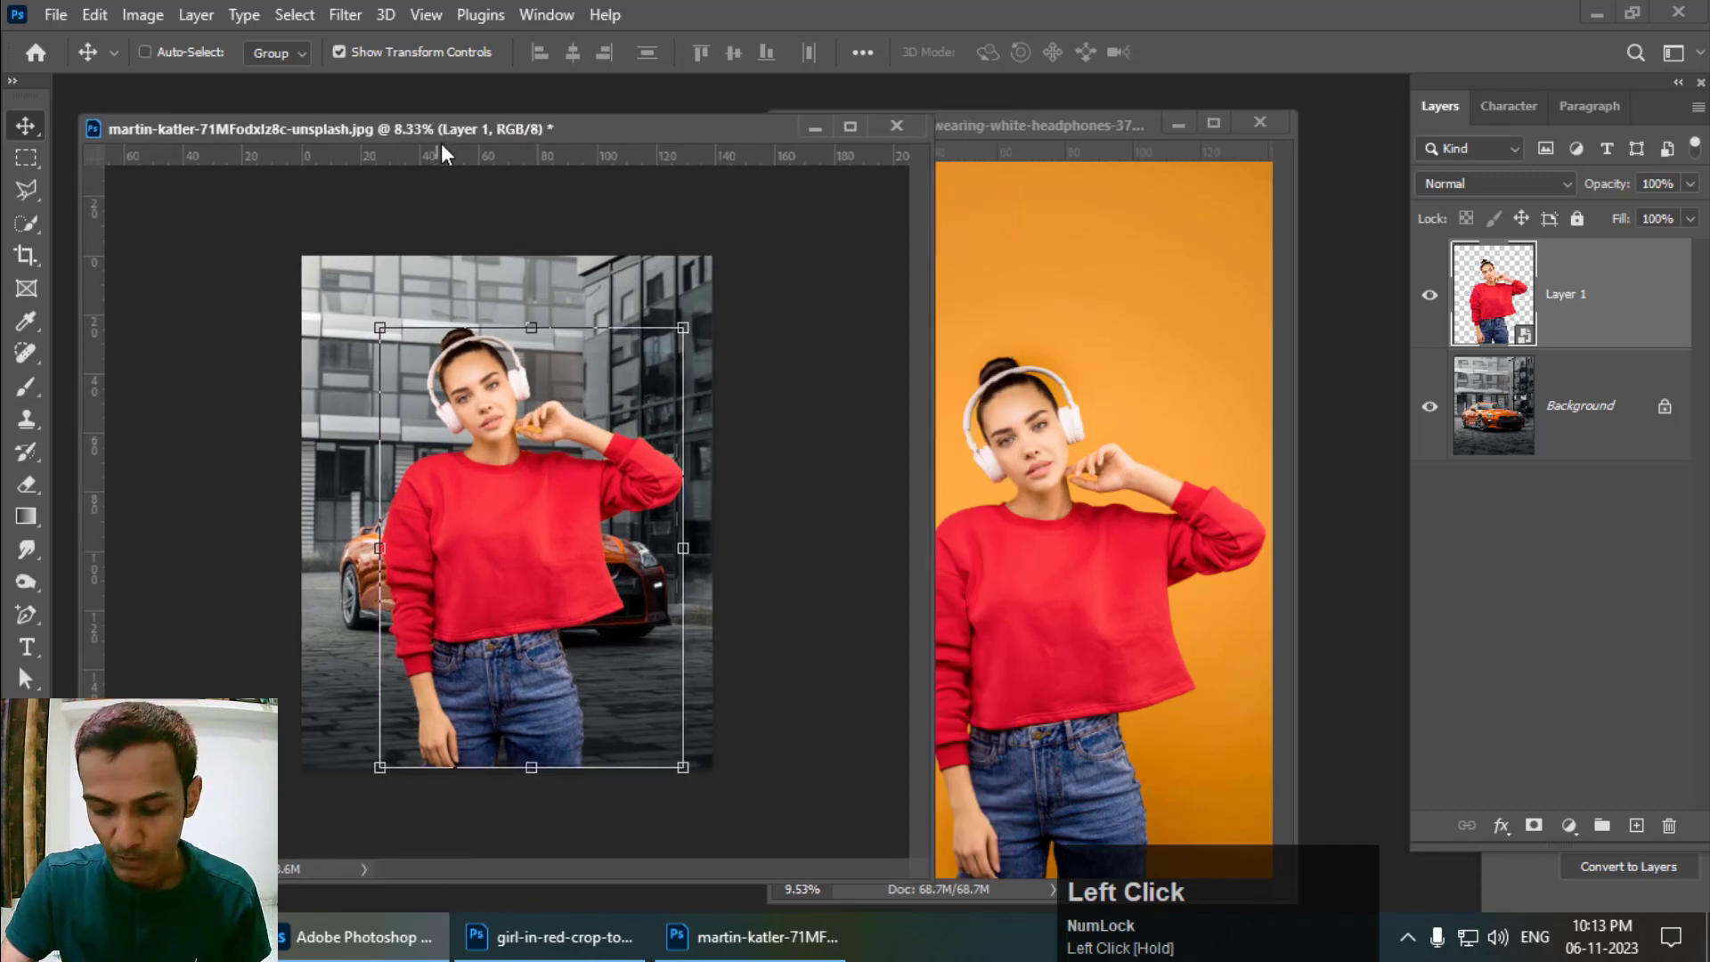
pyautogui.press('Delete')
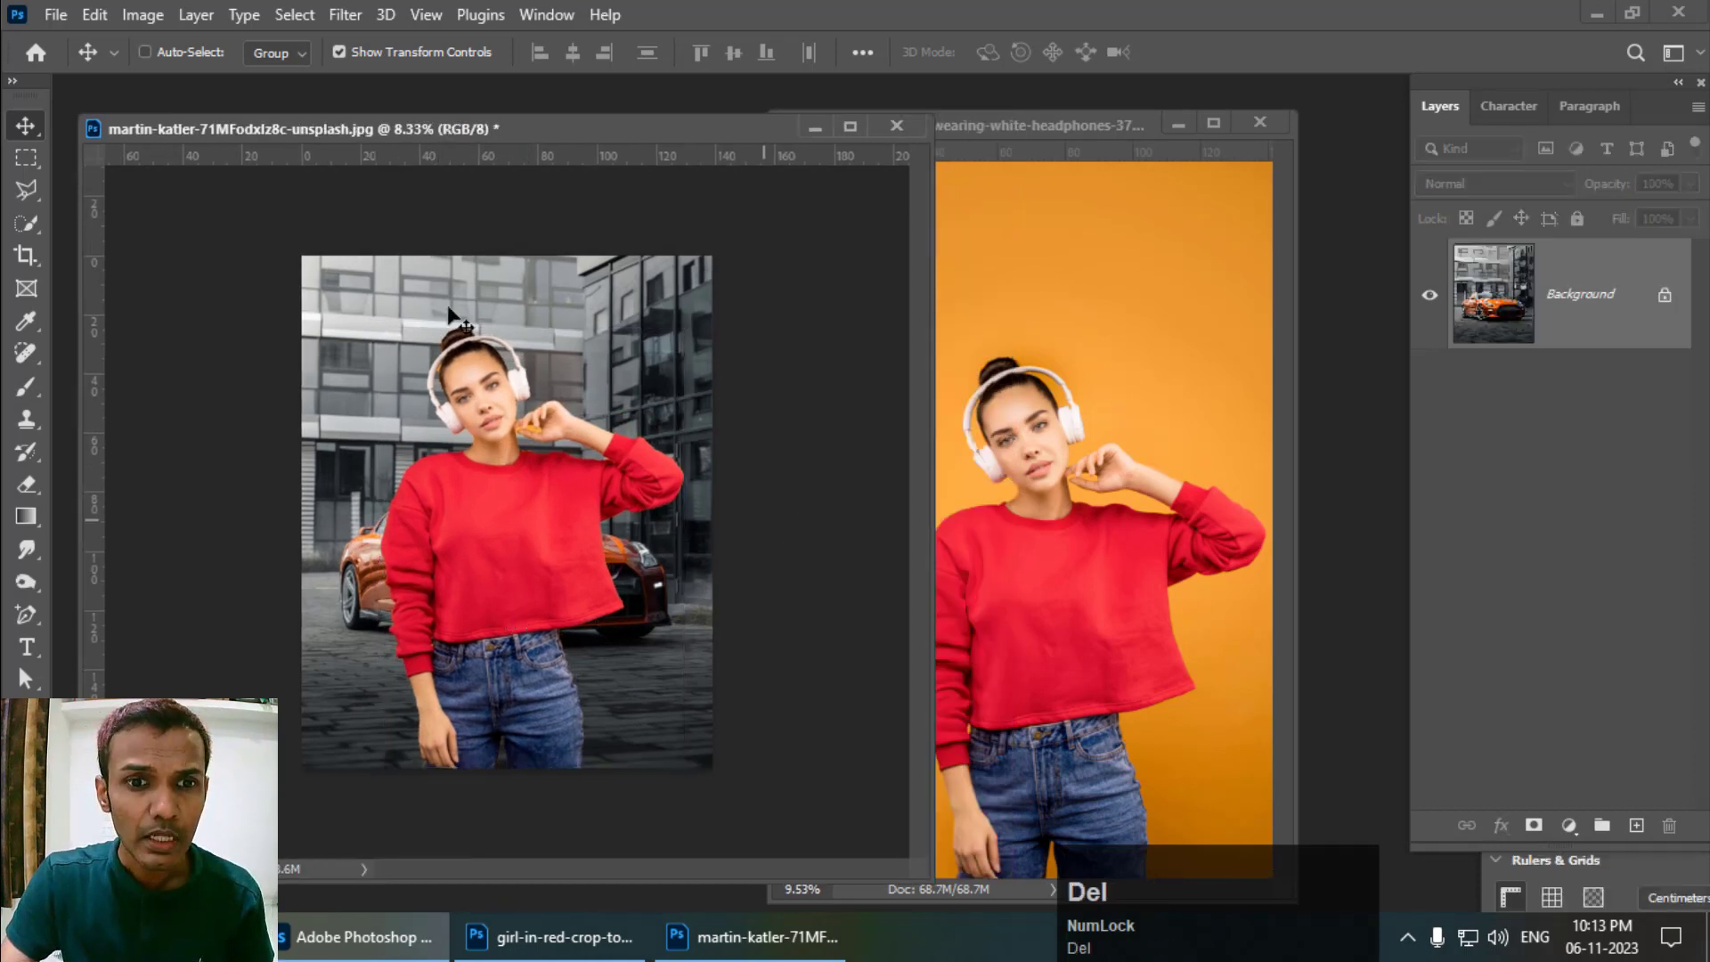
# Step: Enlarge the car photo's document window and convert its Background layer to a smart object
pyautogui.moveTo(512, 124); pyautogui.dragTo(521, 122)
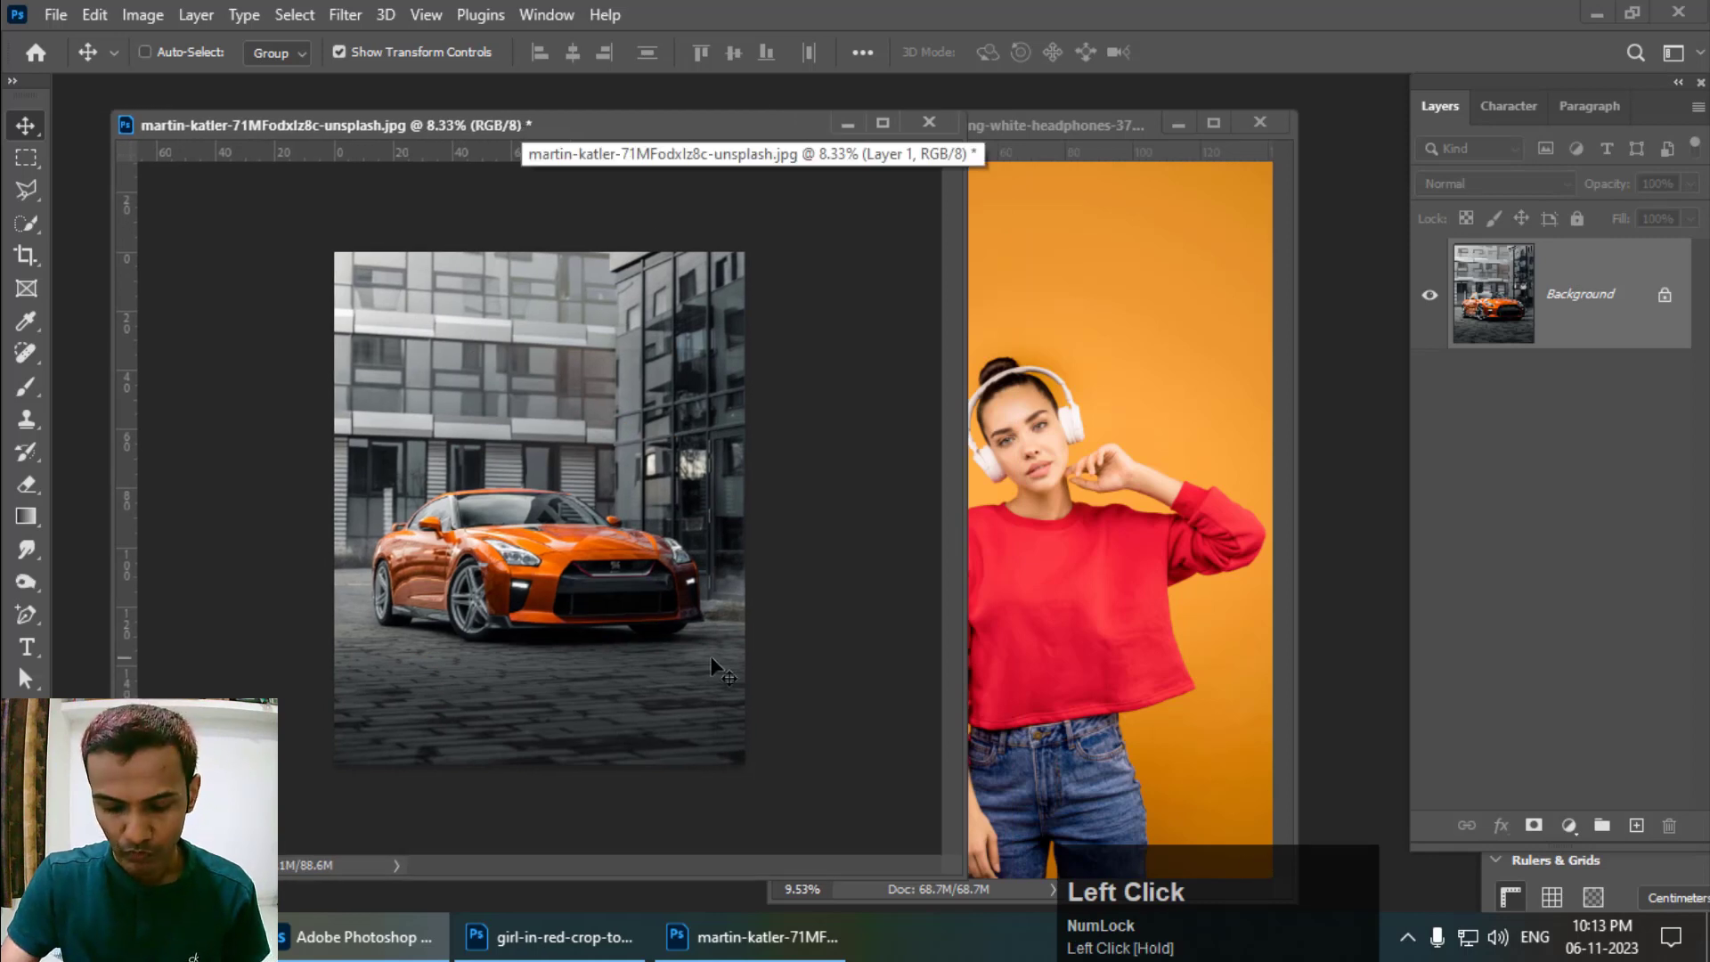
pyautogui.hotkey('ctrl', '=')
pyautogui.moveTo(466, 125); pyautogui.dragTo(469, 114)
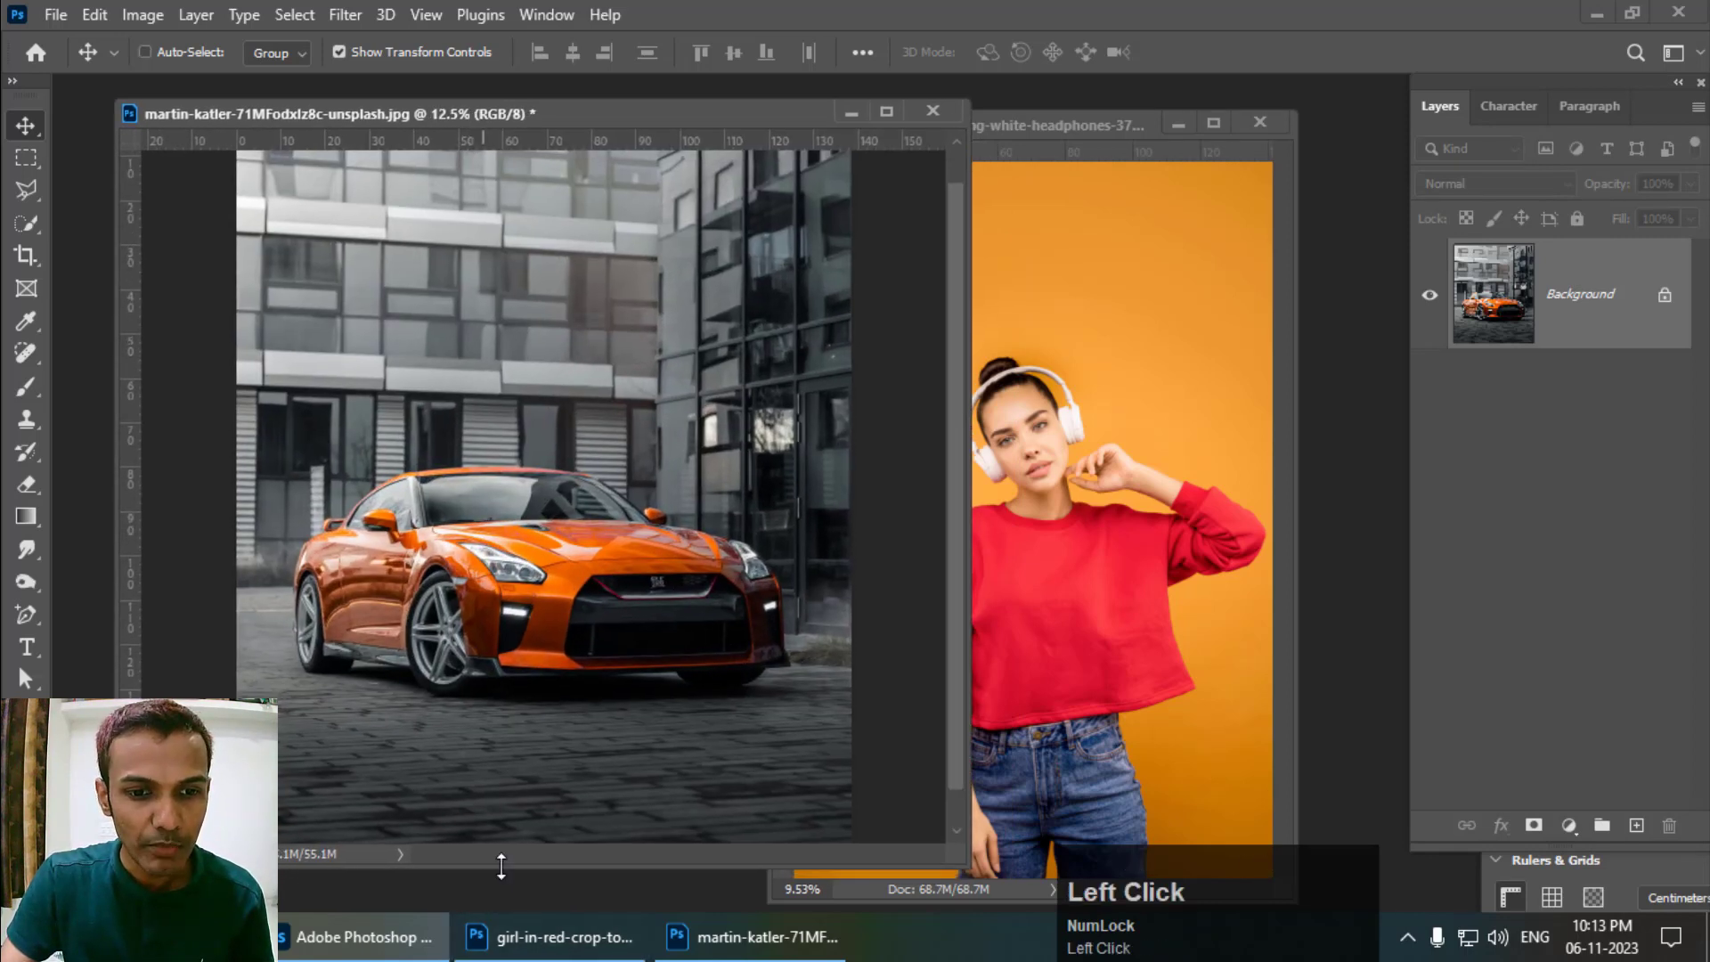
pyautogui.moveTo(497, 867); pyautogui.dragTo(498, 904)
pyautogui.rightClick(1603, 323)
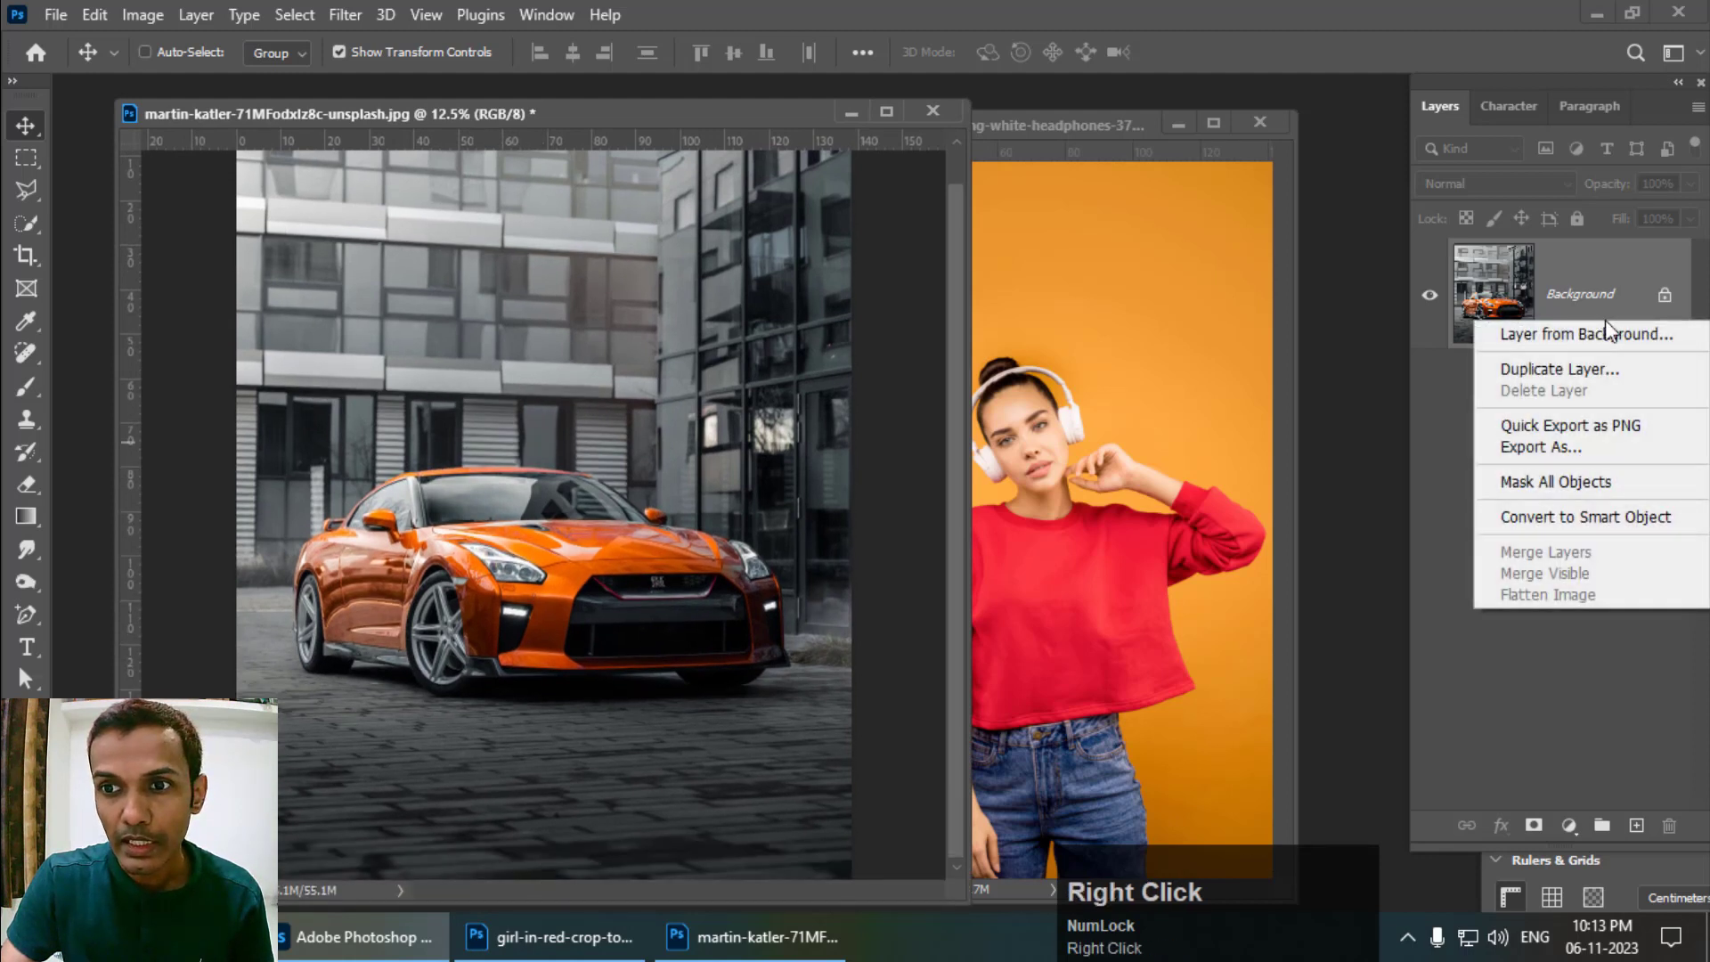
pyautogui.click(1580, 518)
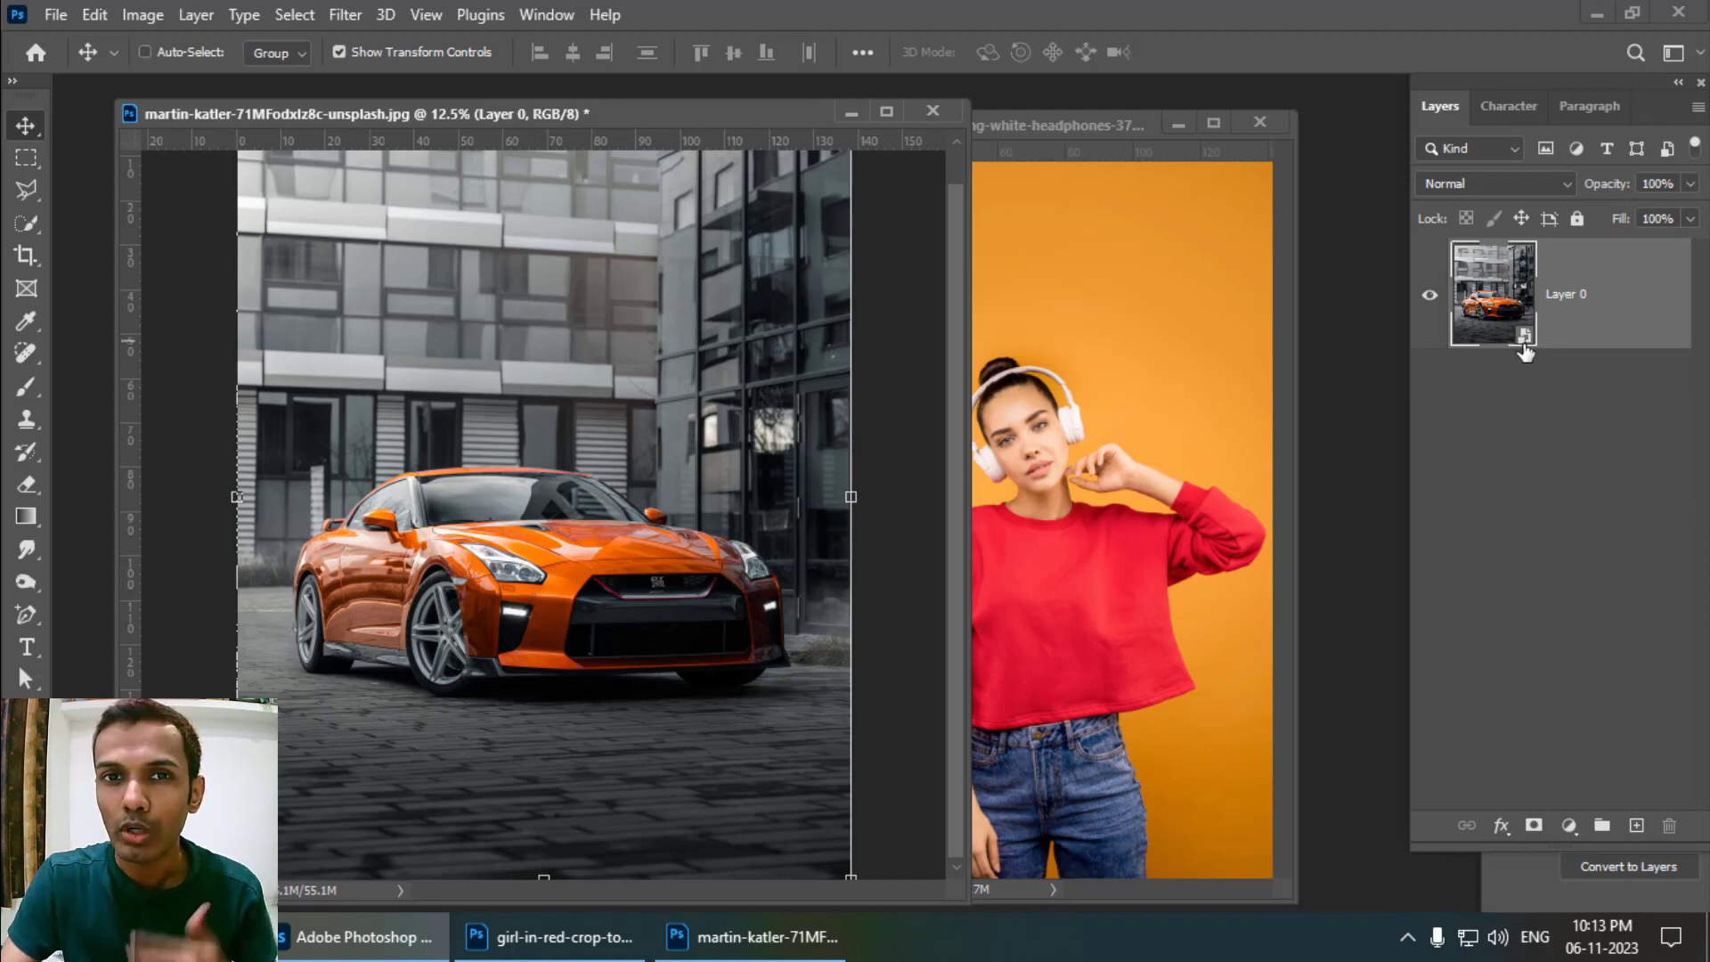
pyautogui.moveTo(580, 117); pyautogui.dragTo(570, 119)
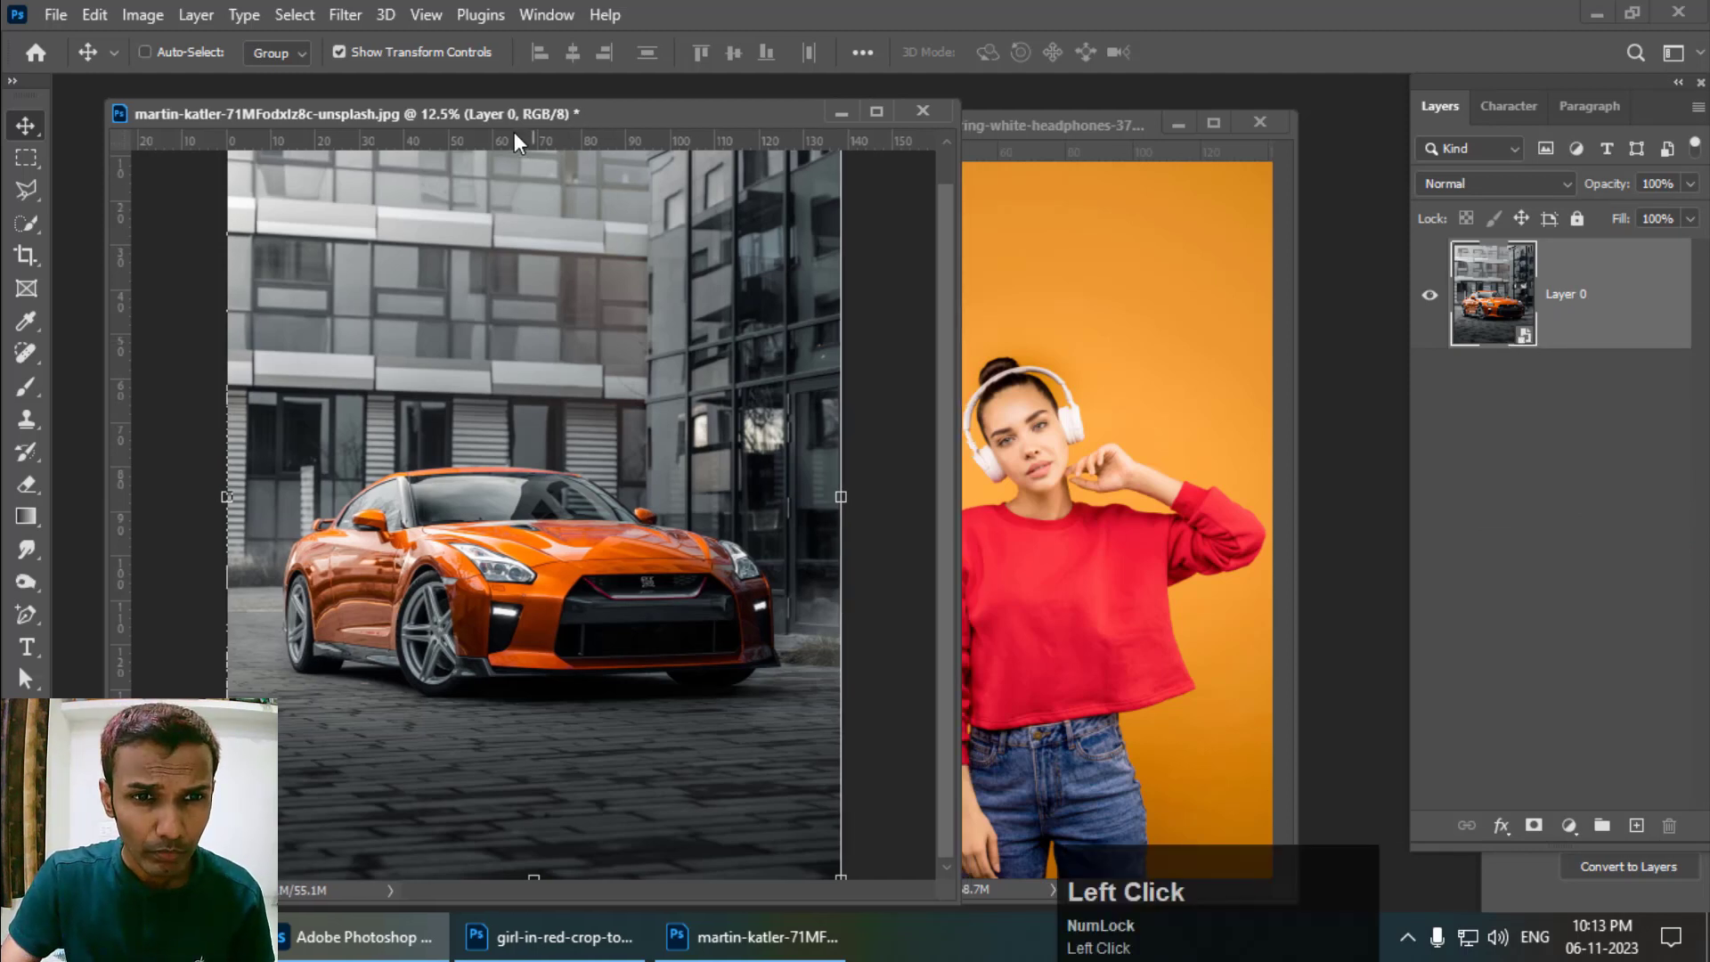
pyautogui.click(152, 19)
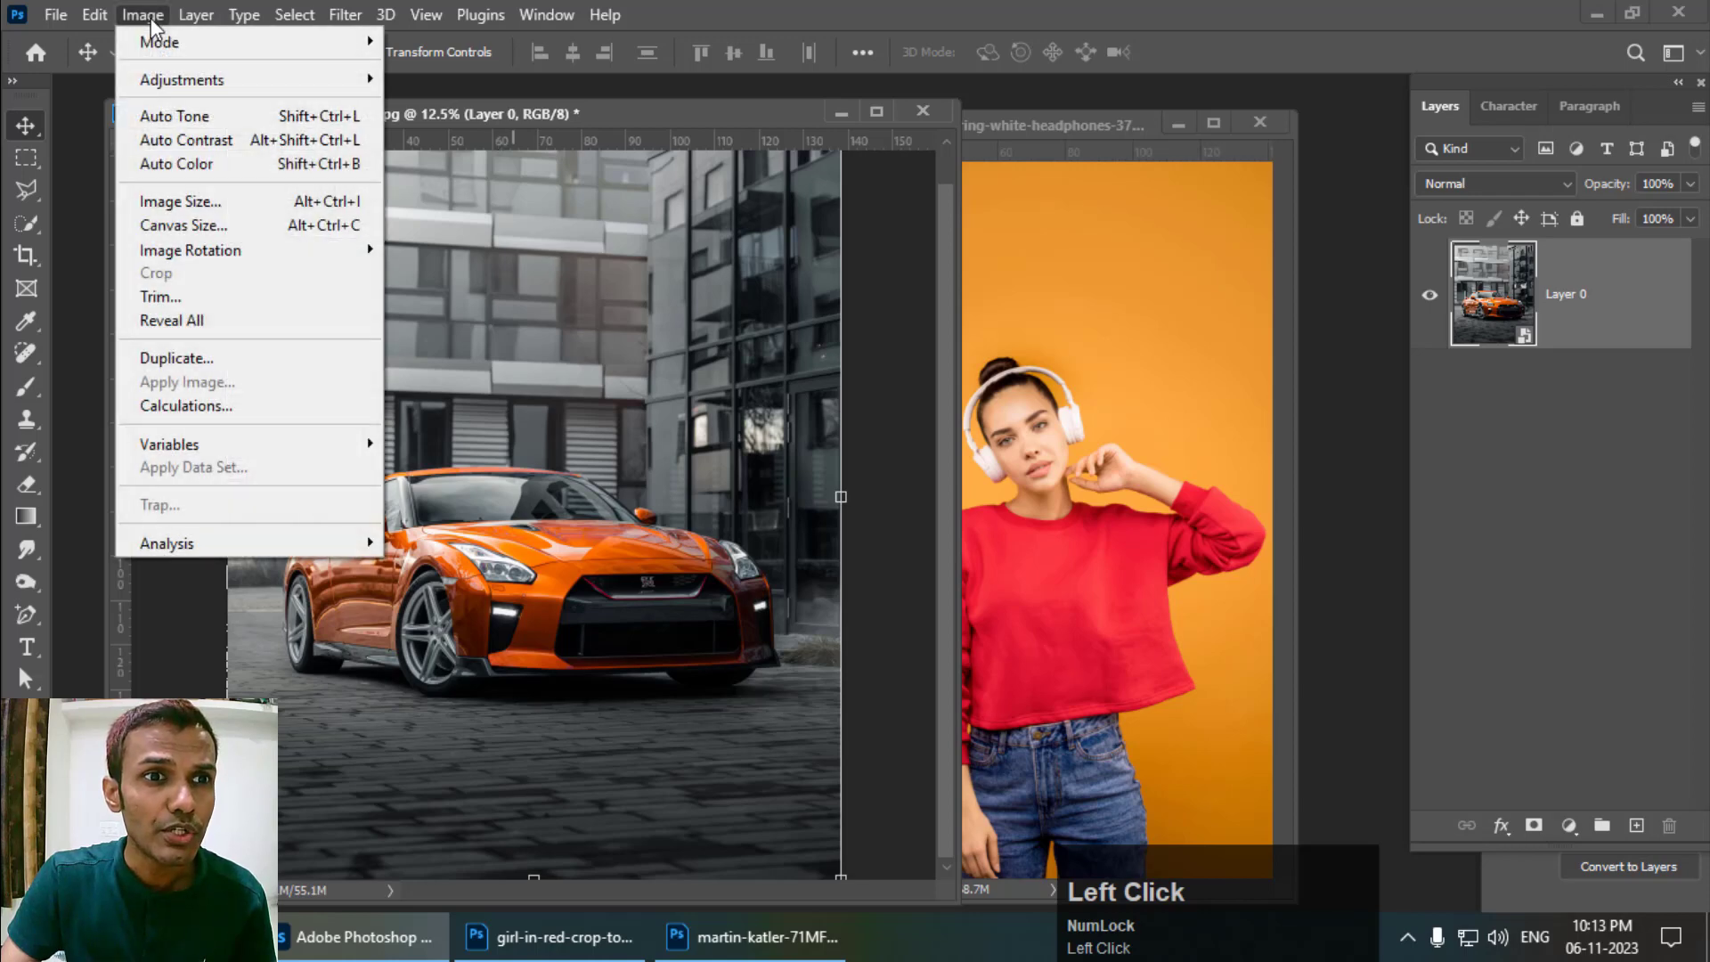
pyautogui.moveTo(169, 78)
pyautogui.click(702, 121)
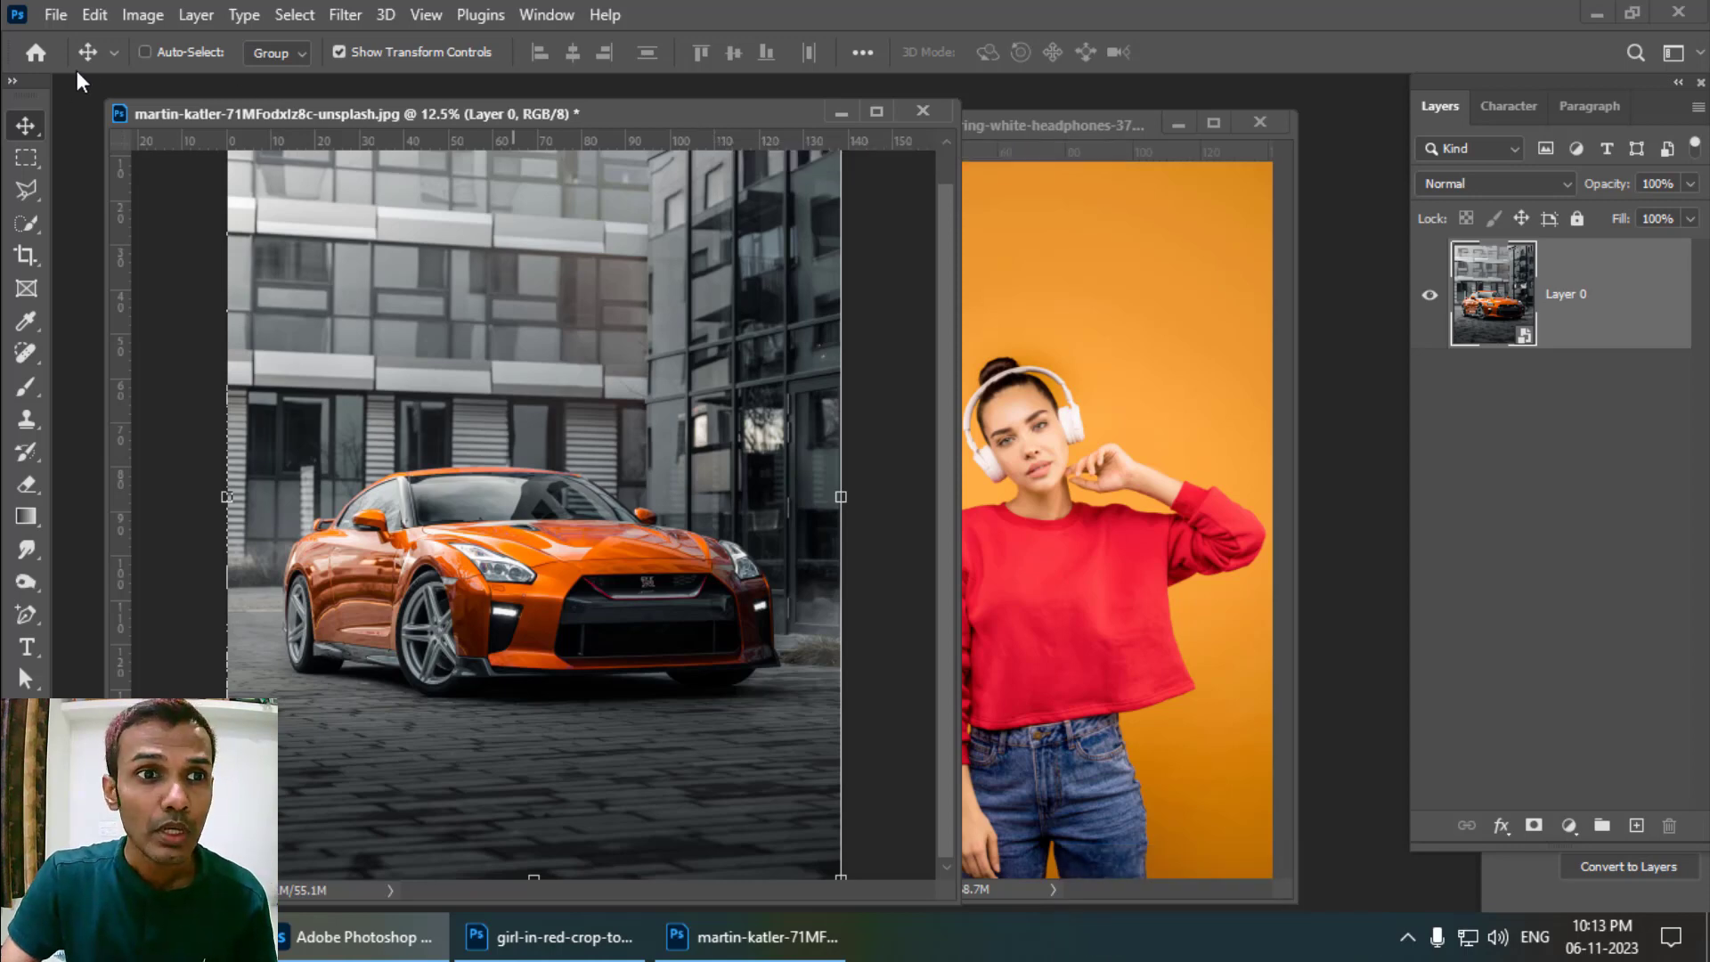
pyautogui.click(143, 15)
pyautogui.moveTo(178, 78)
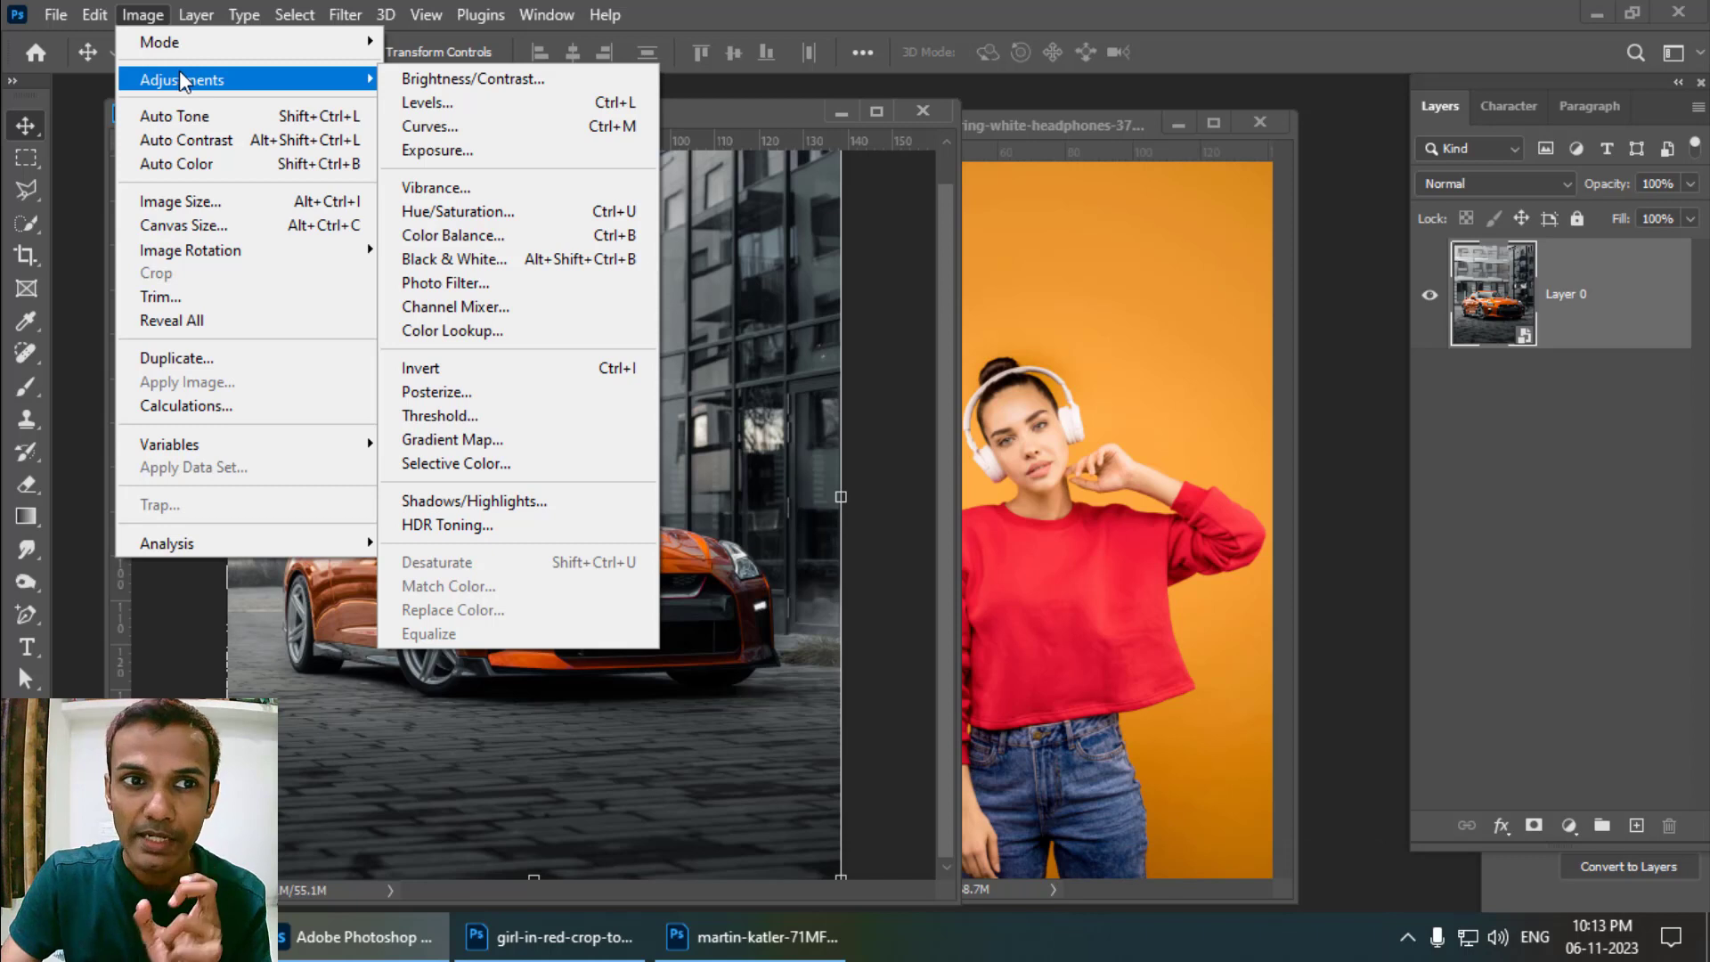
pyautogui.click(716, 112)
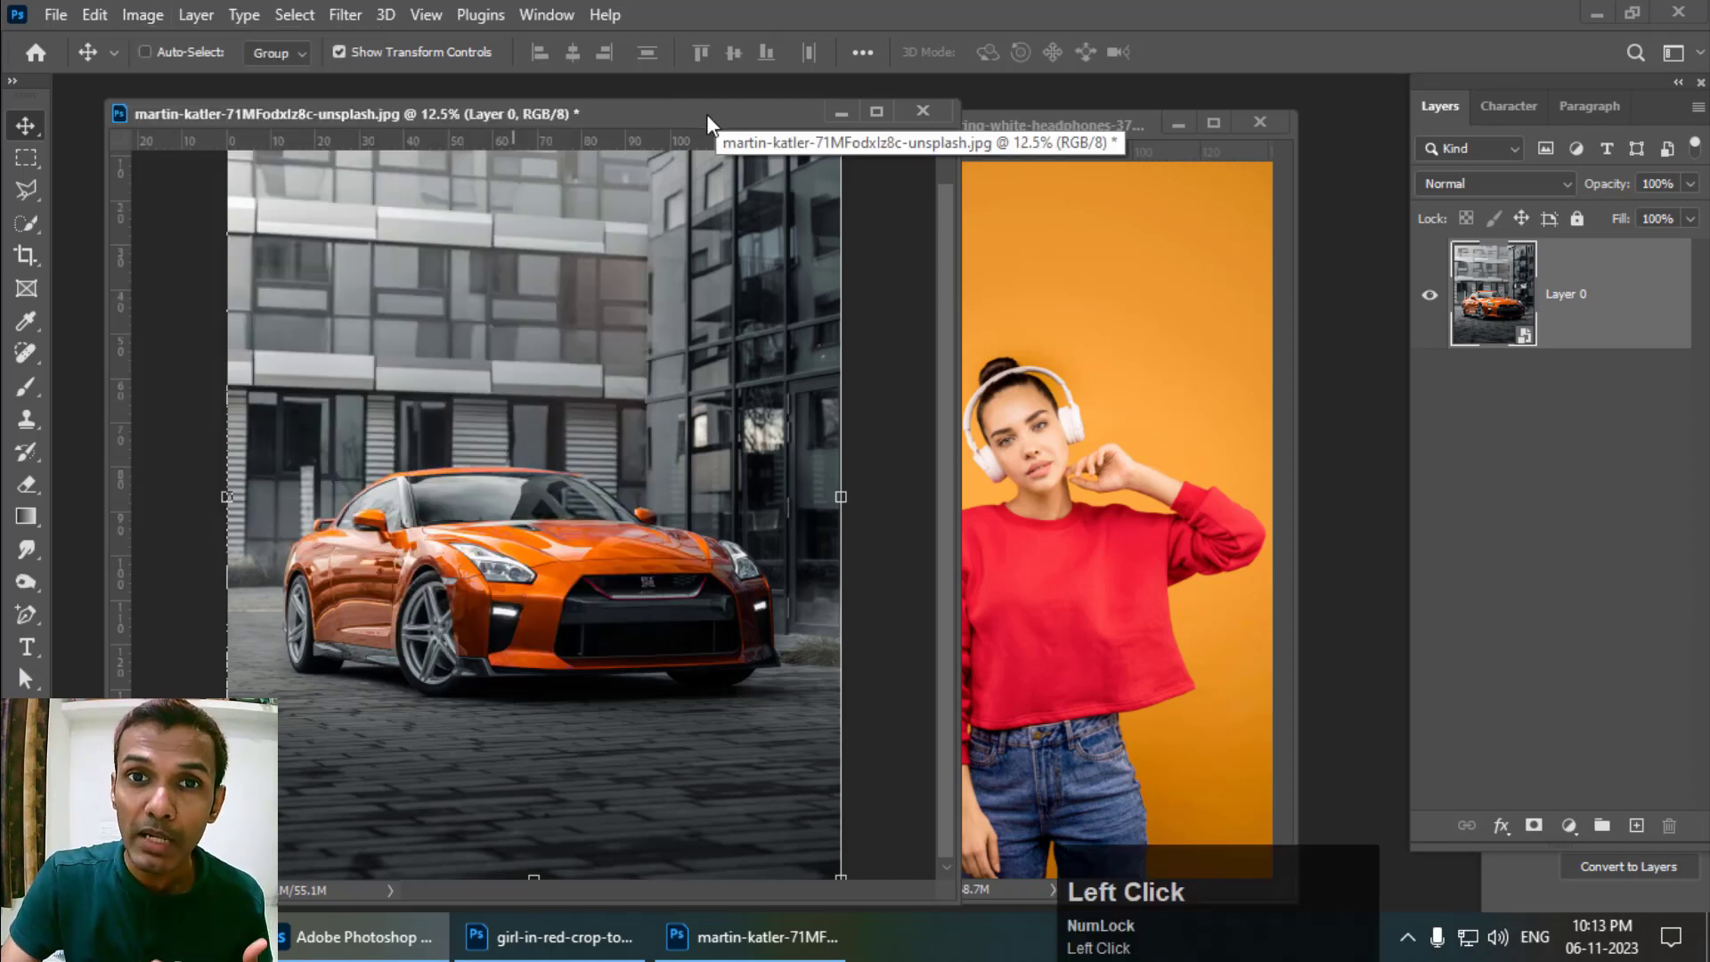
# Step: Apply a Brightness/Contrast adjustment to the car smart object, with brightness -46 and strongly raised contrast
pyautogui.click(161, 25)
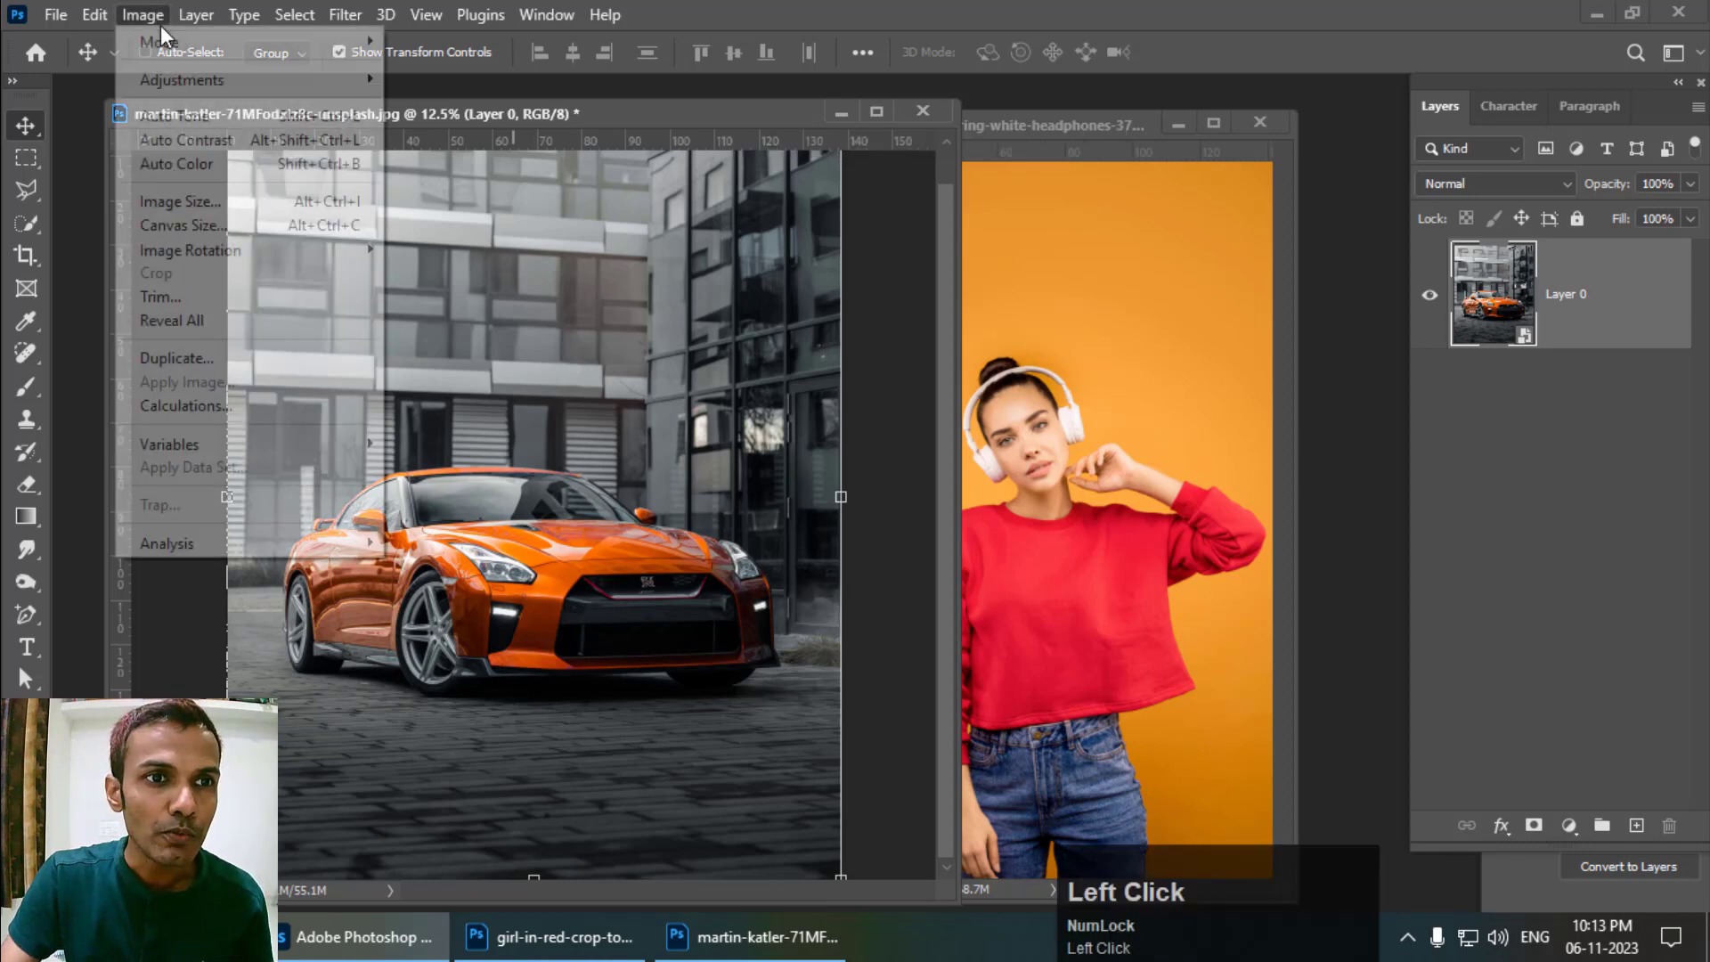
pyautogui.moveTo(183, 80)
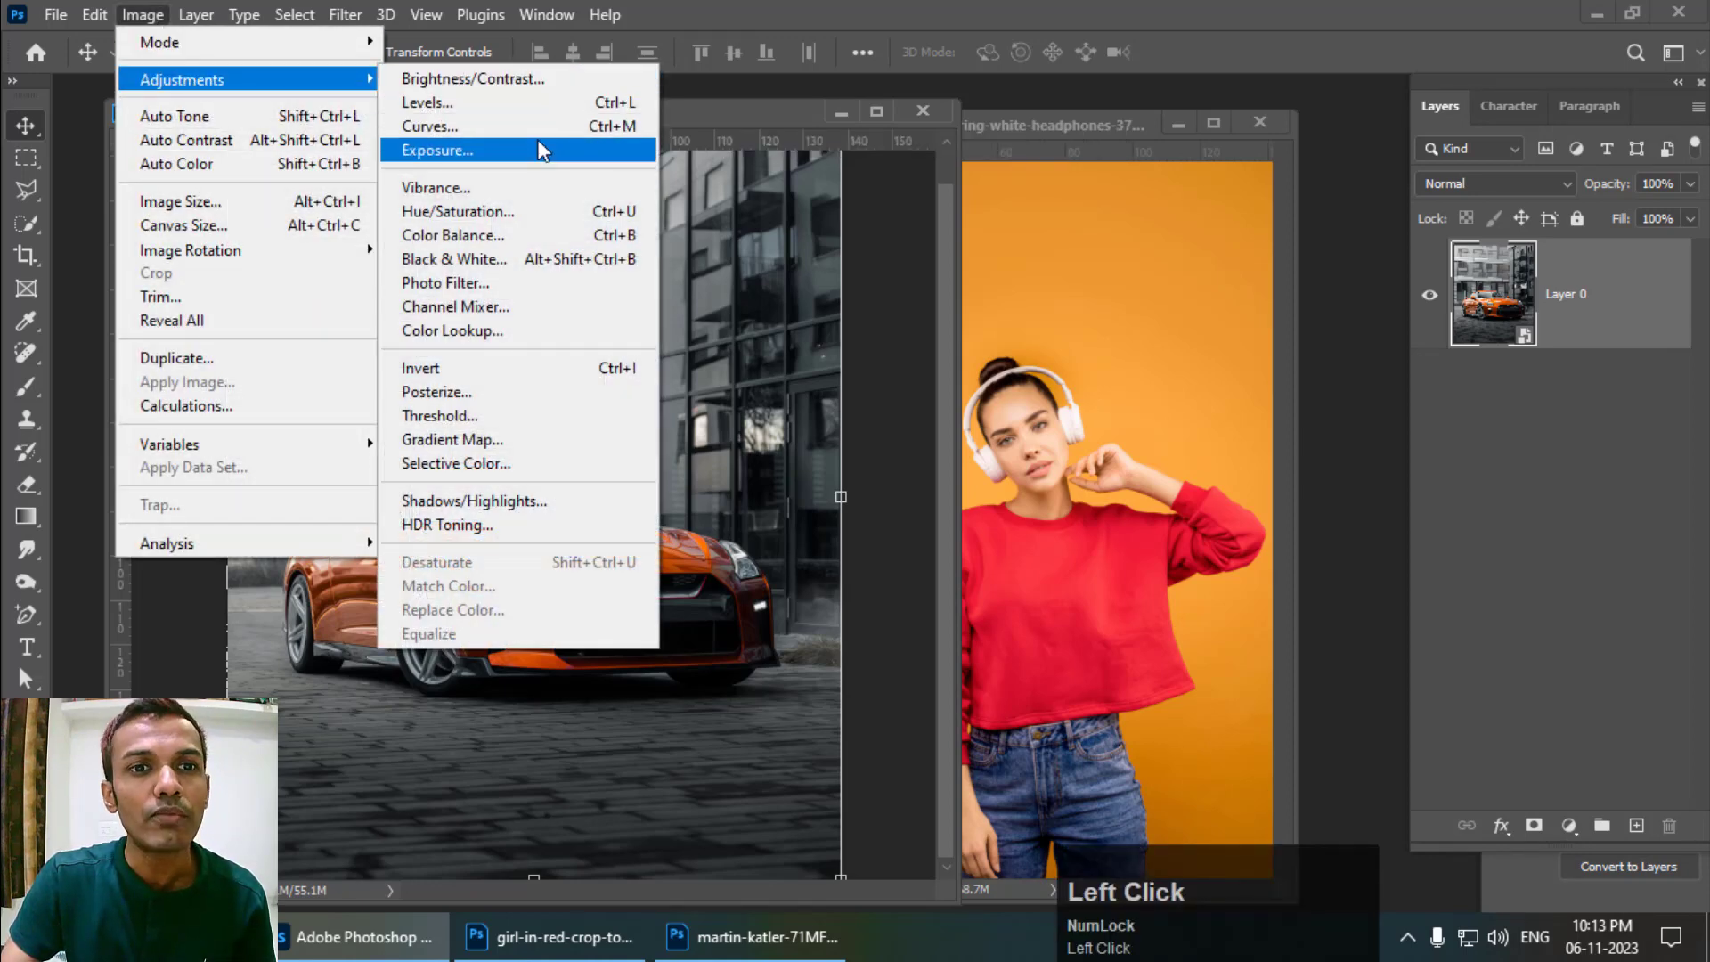
pyautogui.click(482, 82)
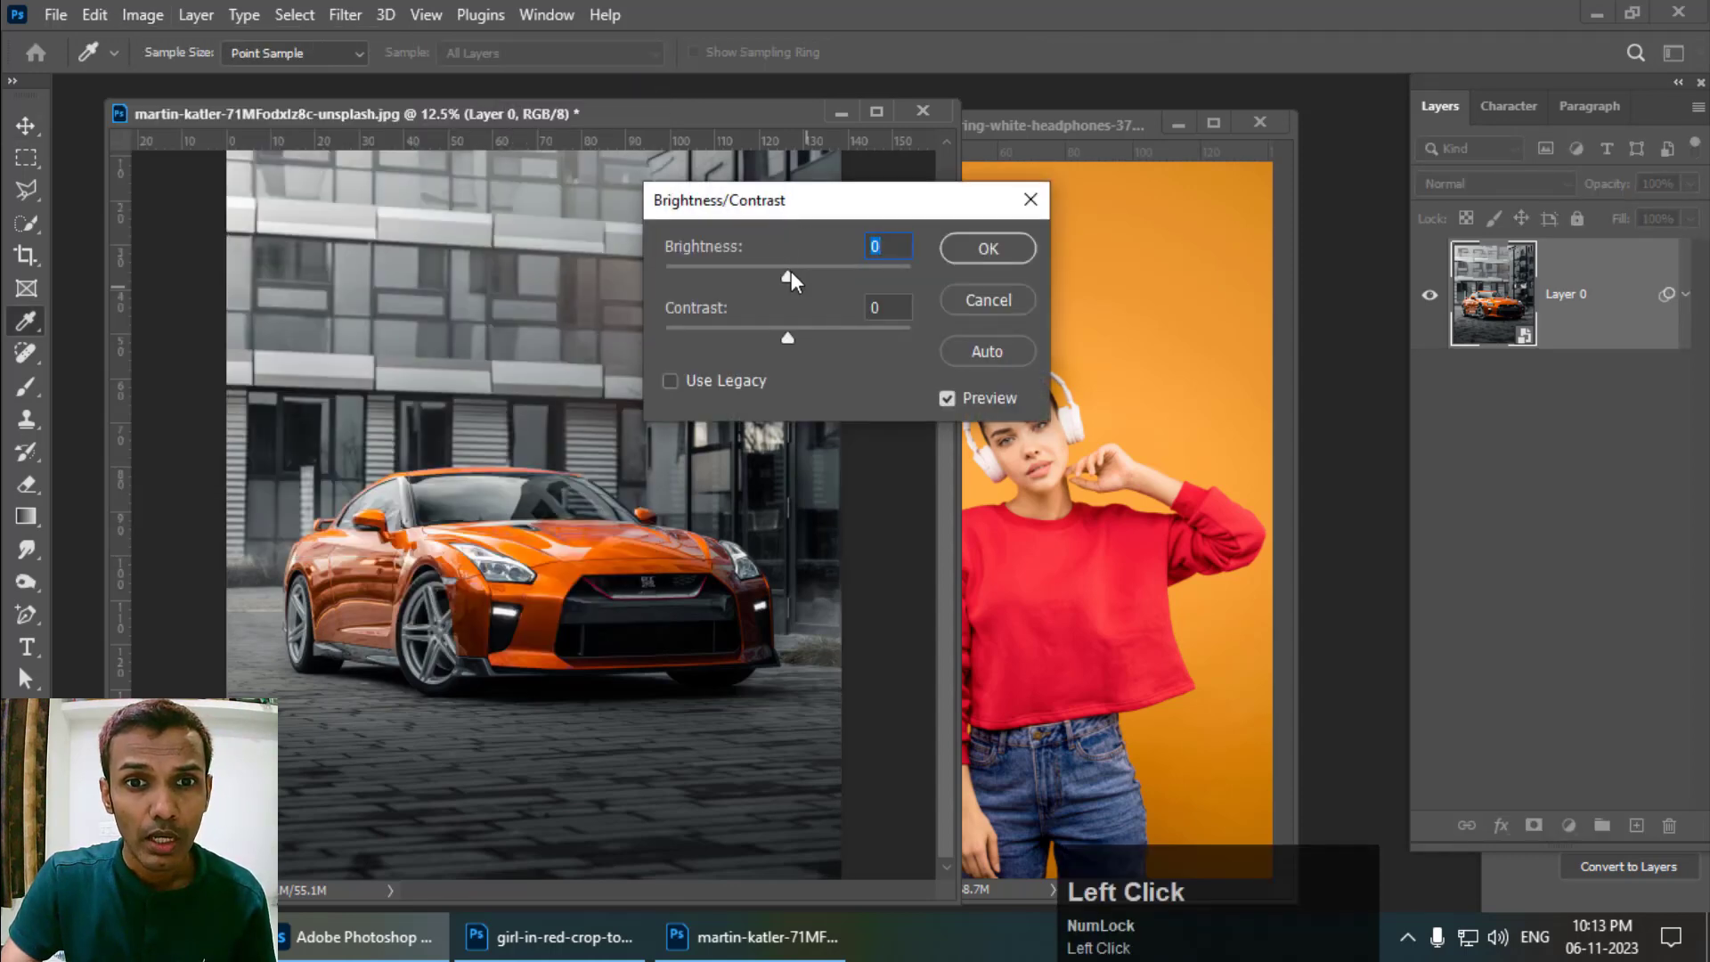
pyautogui.moveTo(798, 335); pyautogui.dragTo(847, 339)
pyautogui.click(867, 339)
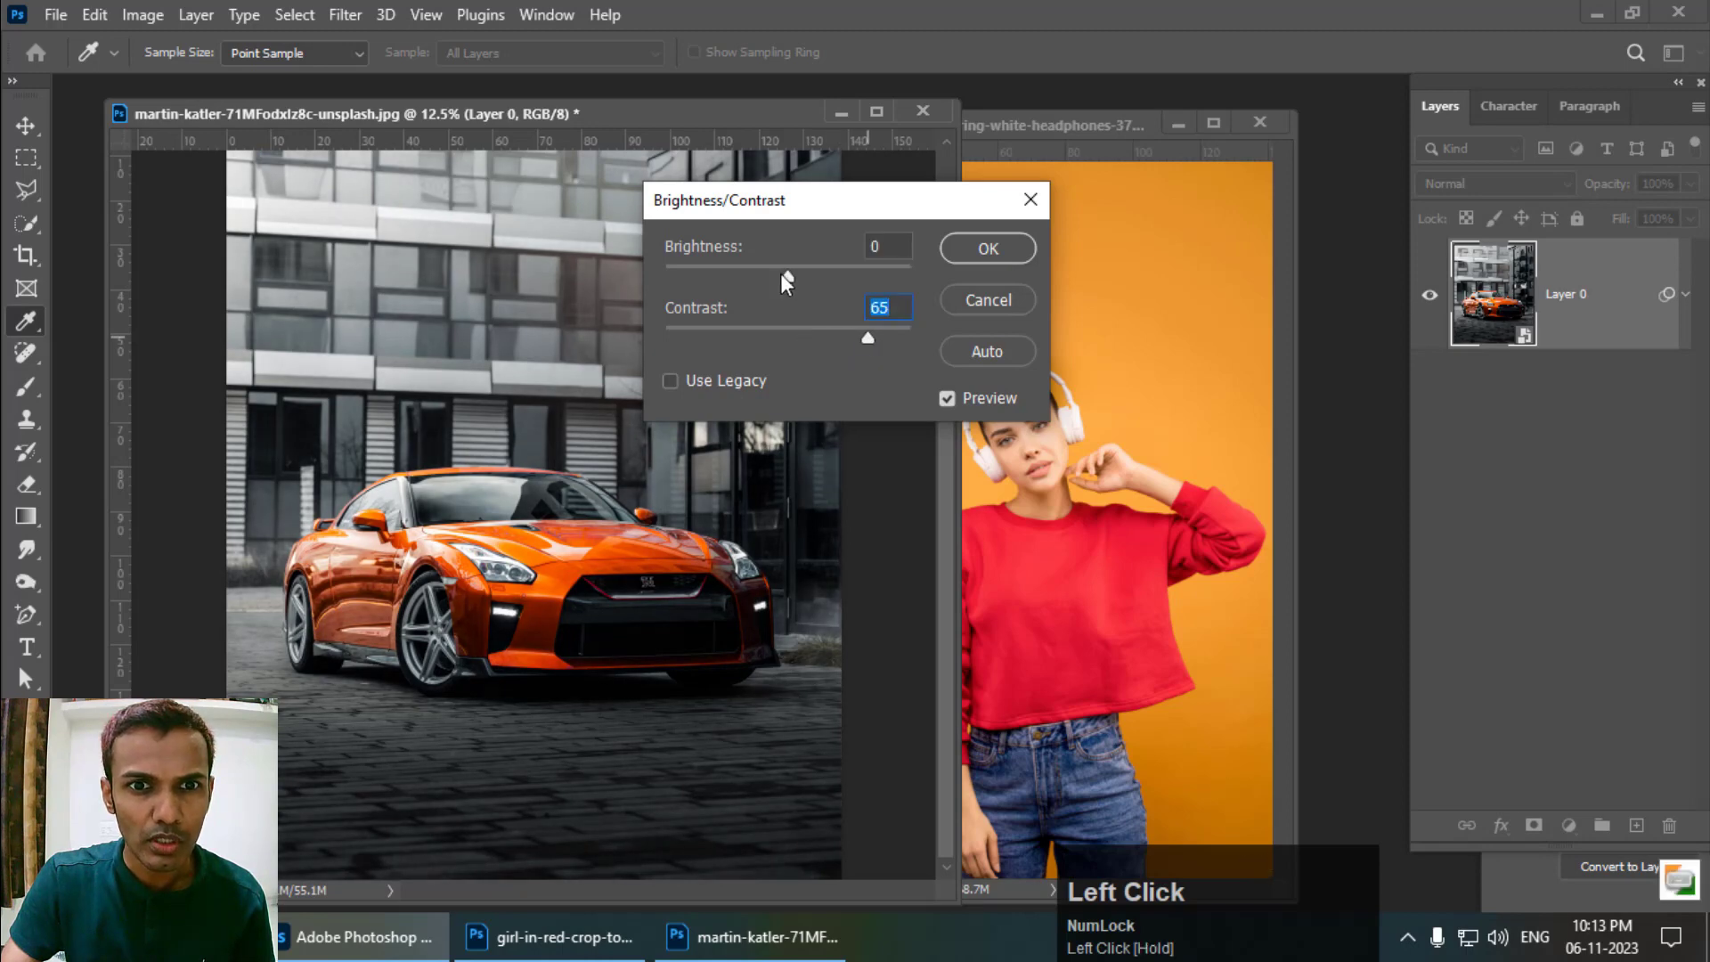
pyautogui.moveTo(780, 274); pyautogui.dragTo(751, 276)
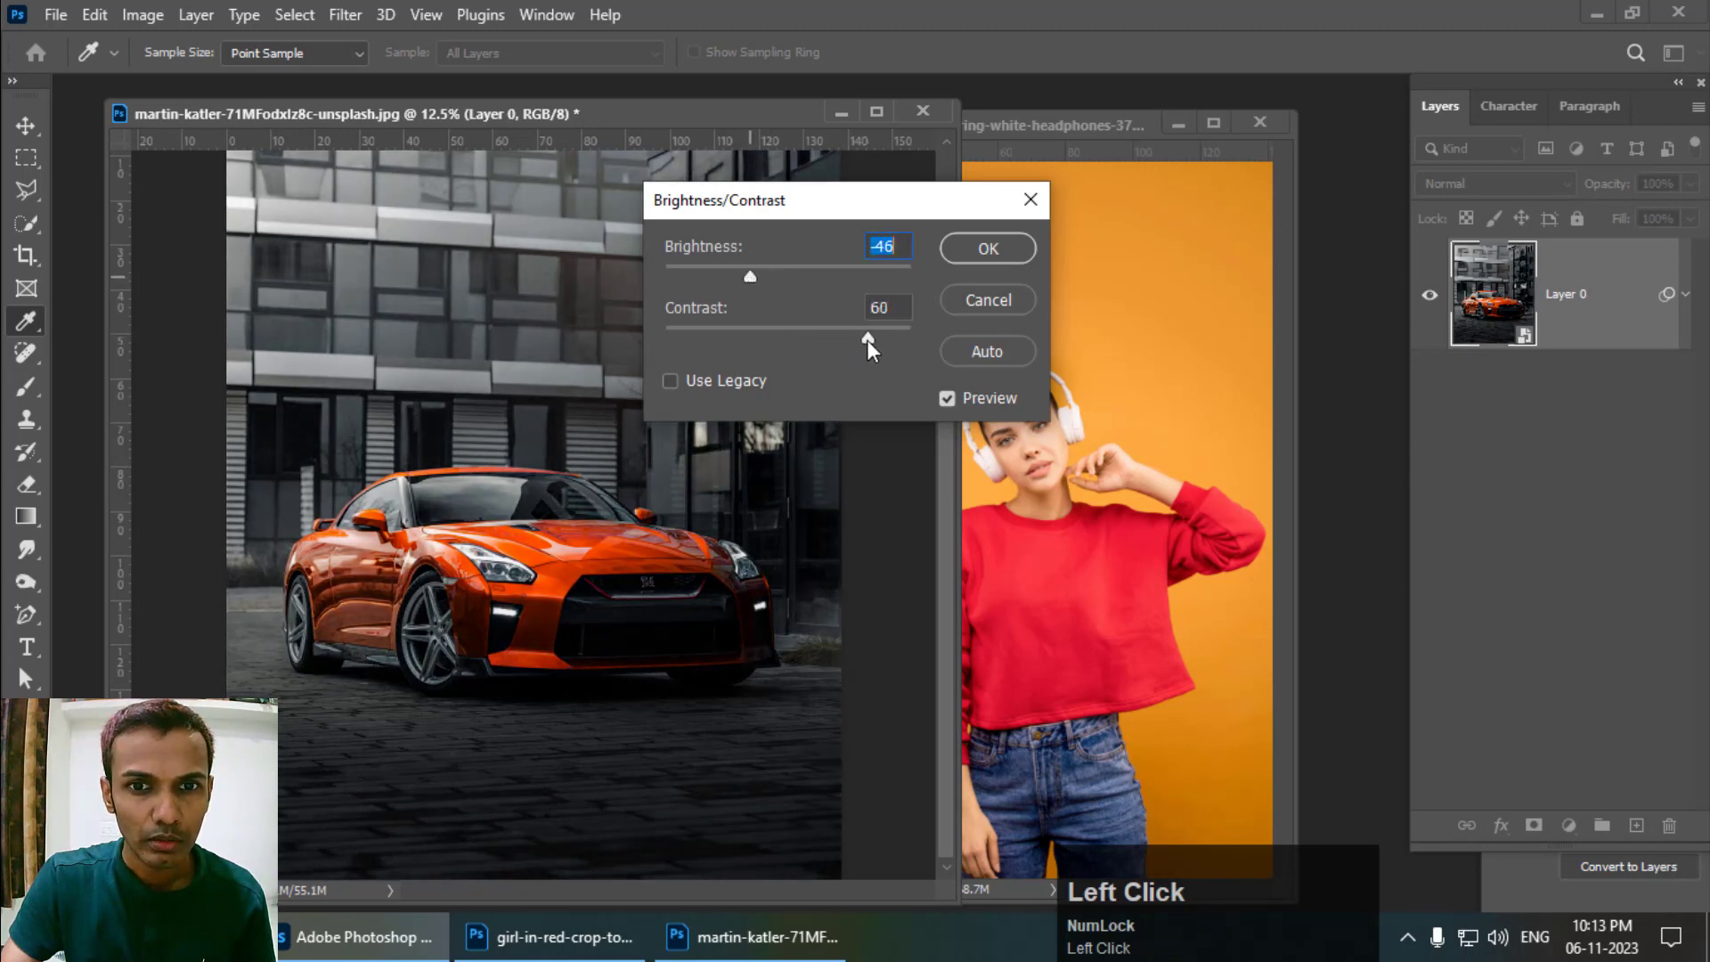
pyautogui.moveTo(867, 339); pyautogui.dragTo(894, 340)
pyautogui.click(988, 249)
pyautogui.press('v')
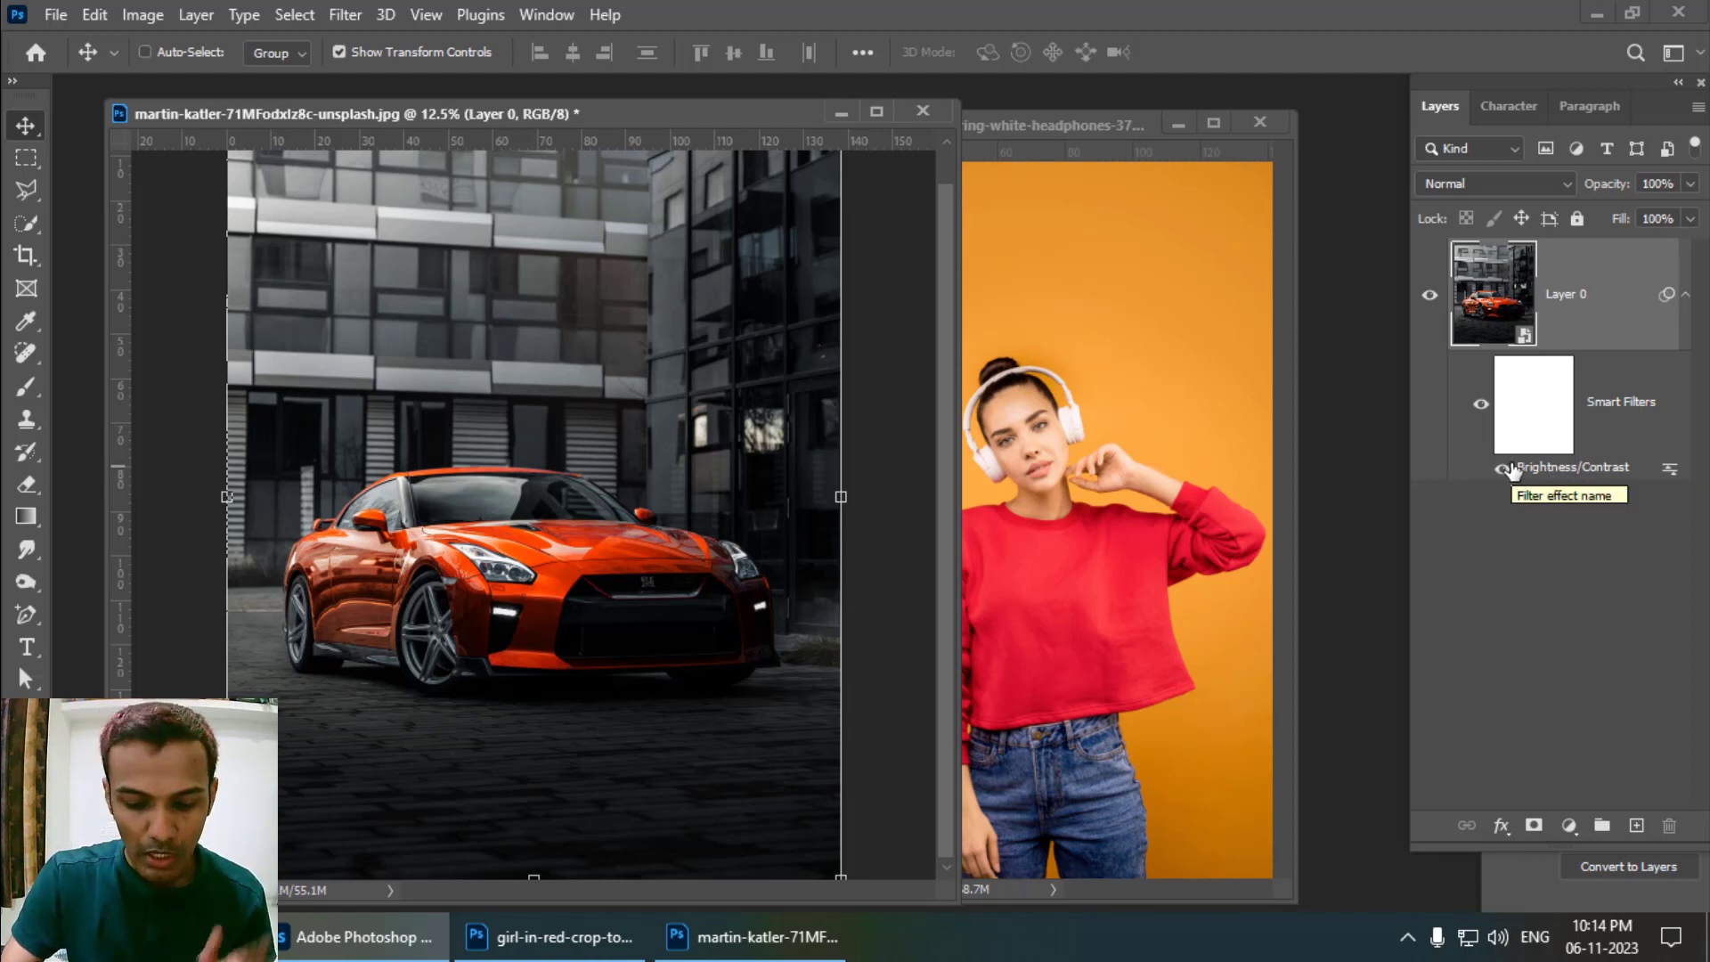
# Step: Revert the car photo to its saved state and apply Brightness/Contrast directly to the Background, with brightness -84 and contrast 86
pyautogui.press('F12')
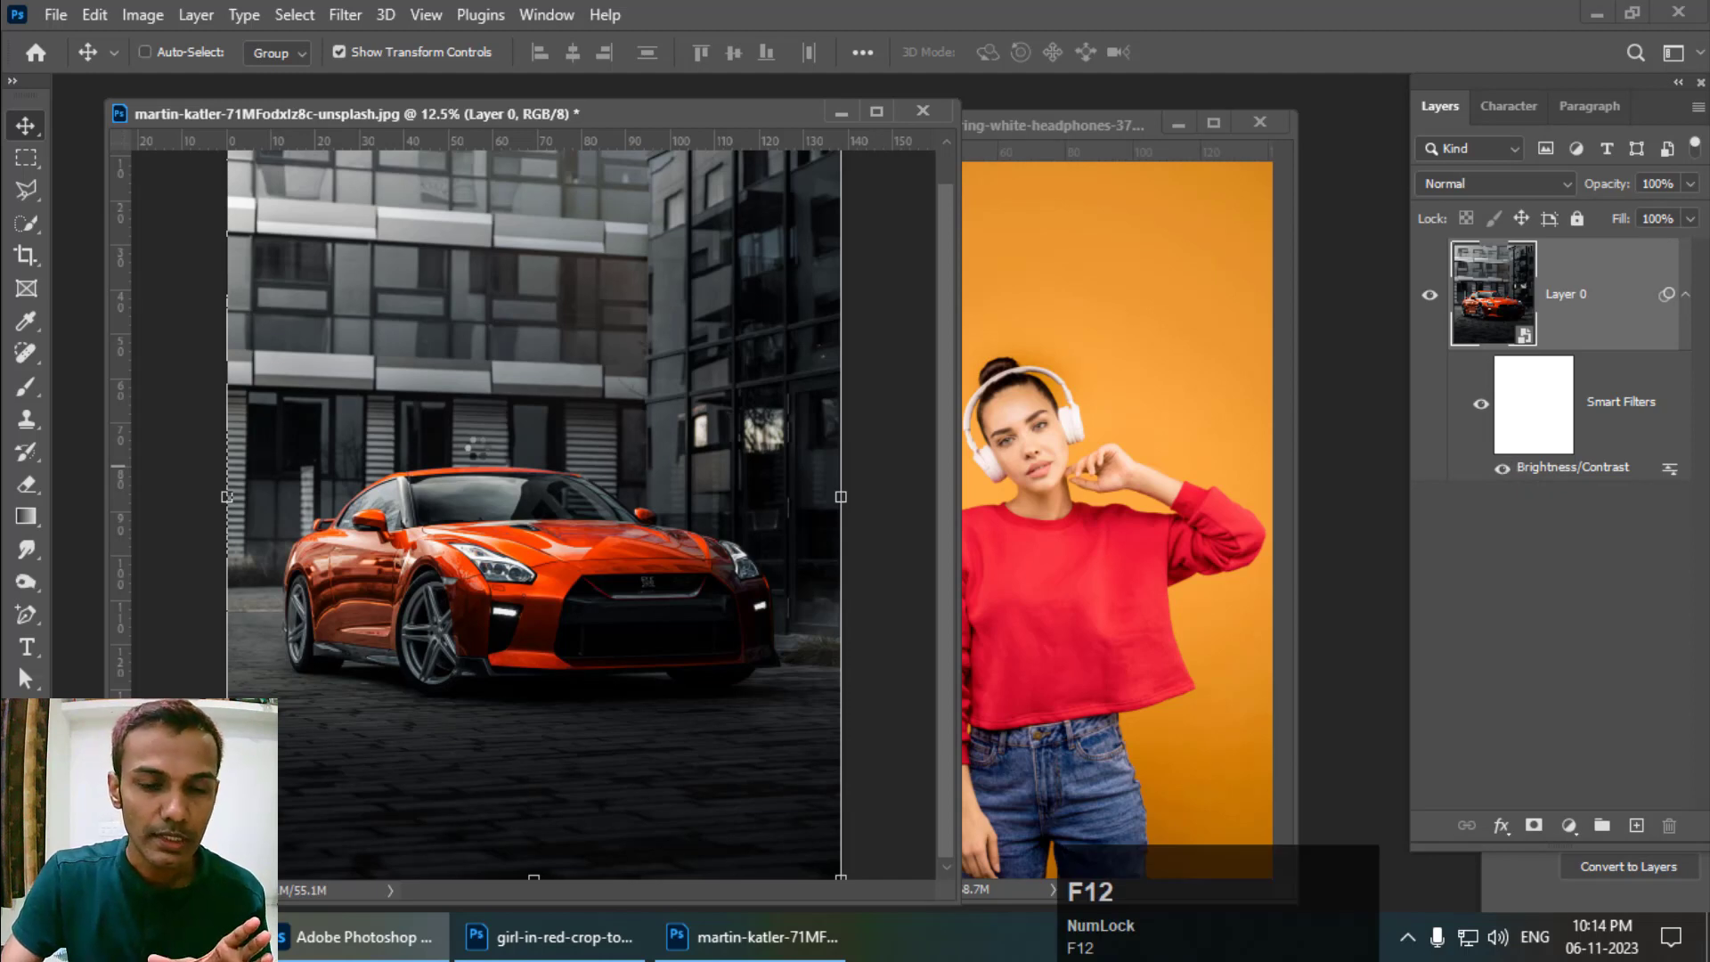
pyautogui.press('F12')
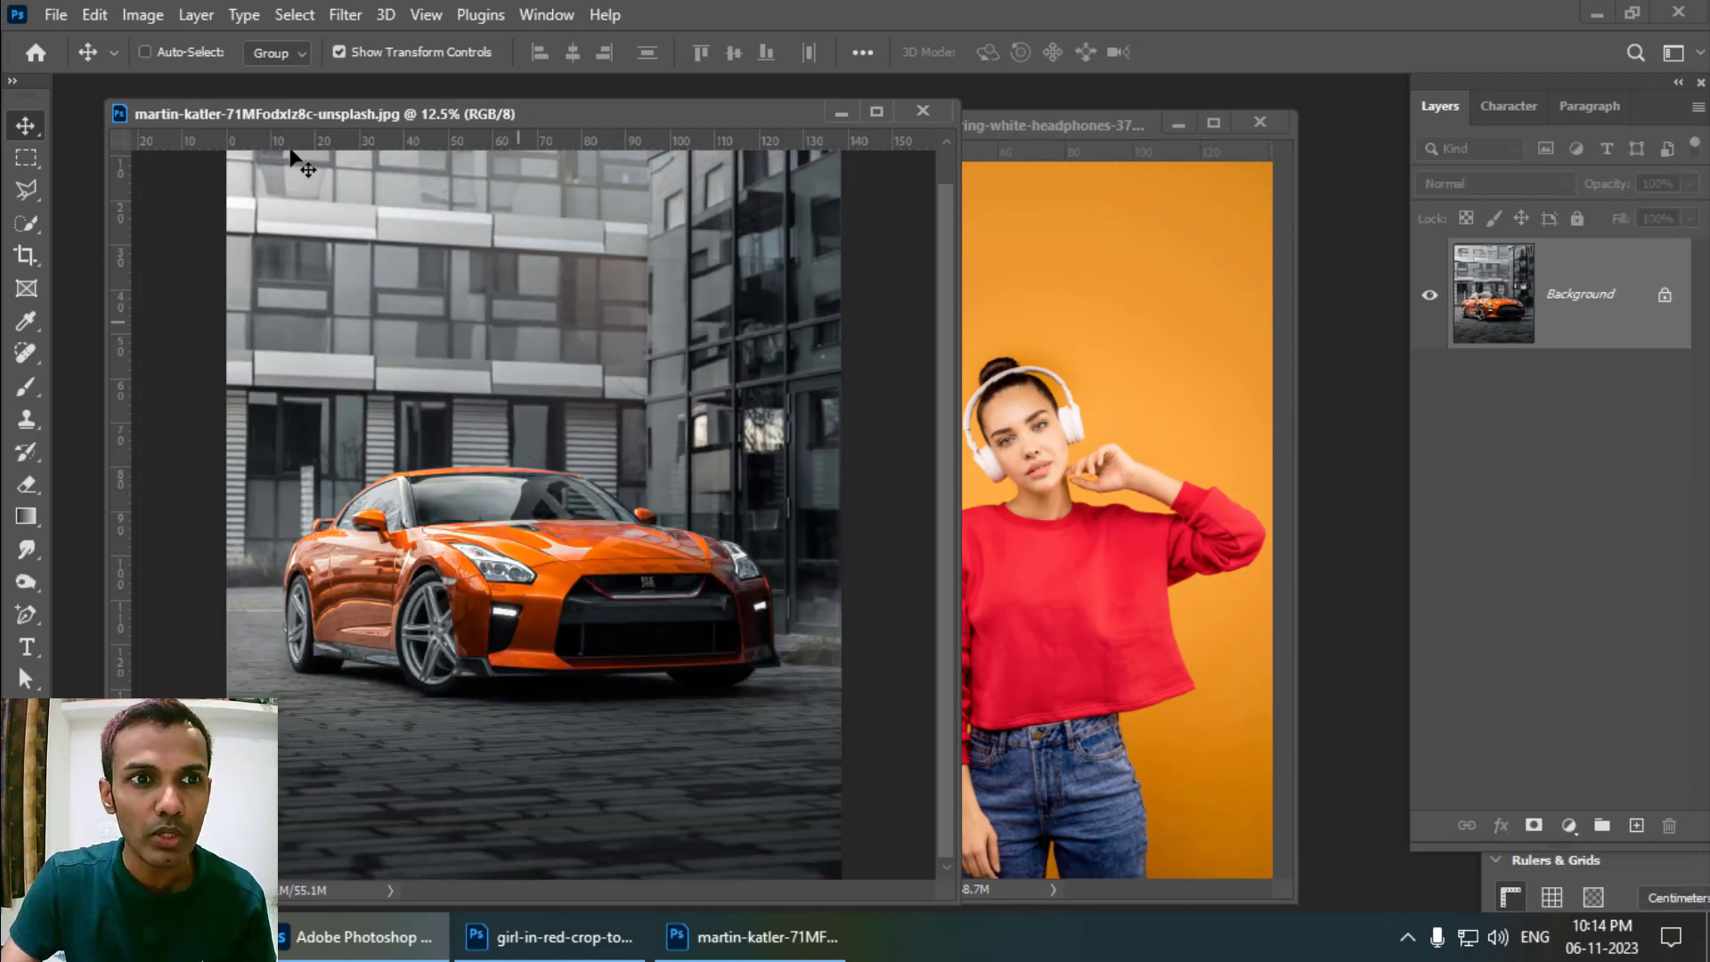
pyautogui.click(166, 16)
pyautogui.moveTo(182, 77)
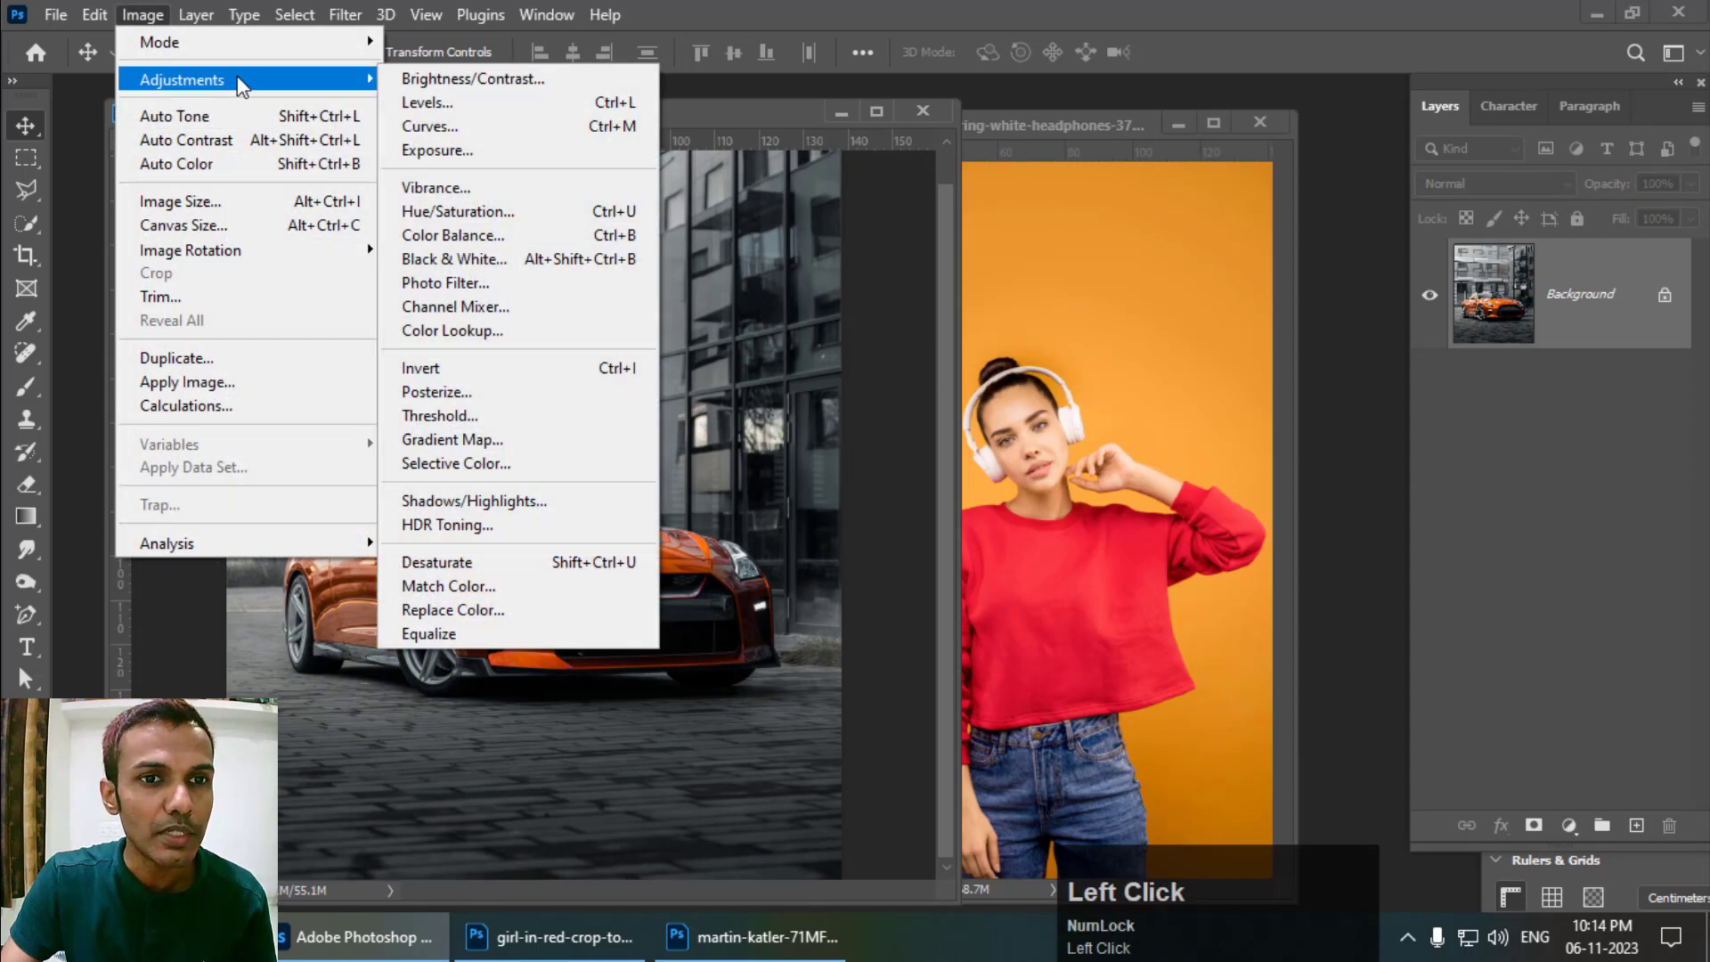
pyautogui.click(470, 78)
pyautogui.moveTo(1387, 395); pyautogui.dragTo(1454, 395)
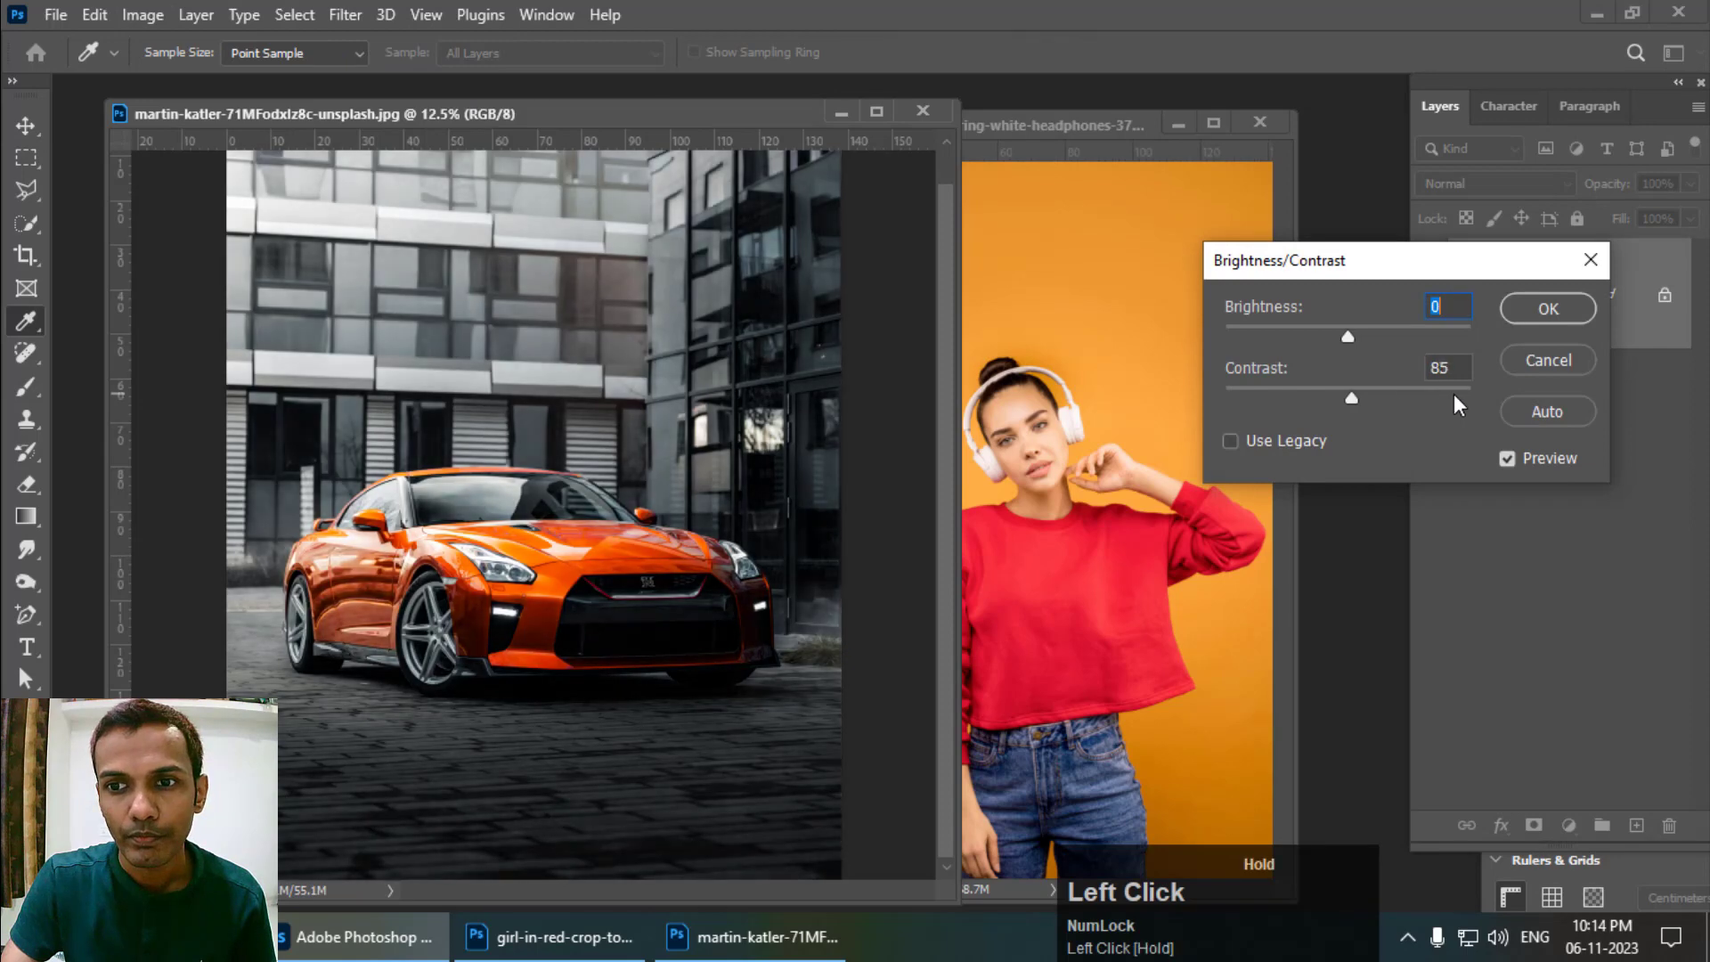
pyautogui.moveTo(1348, 337); pyautogui.dragTo(1279, 331)
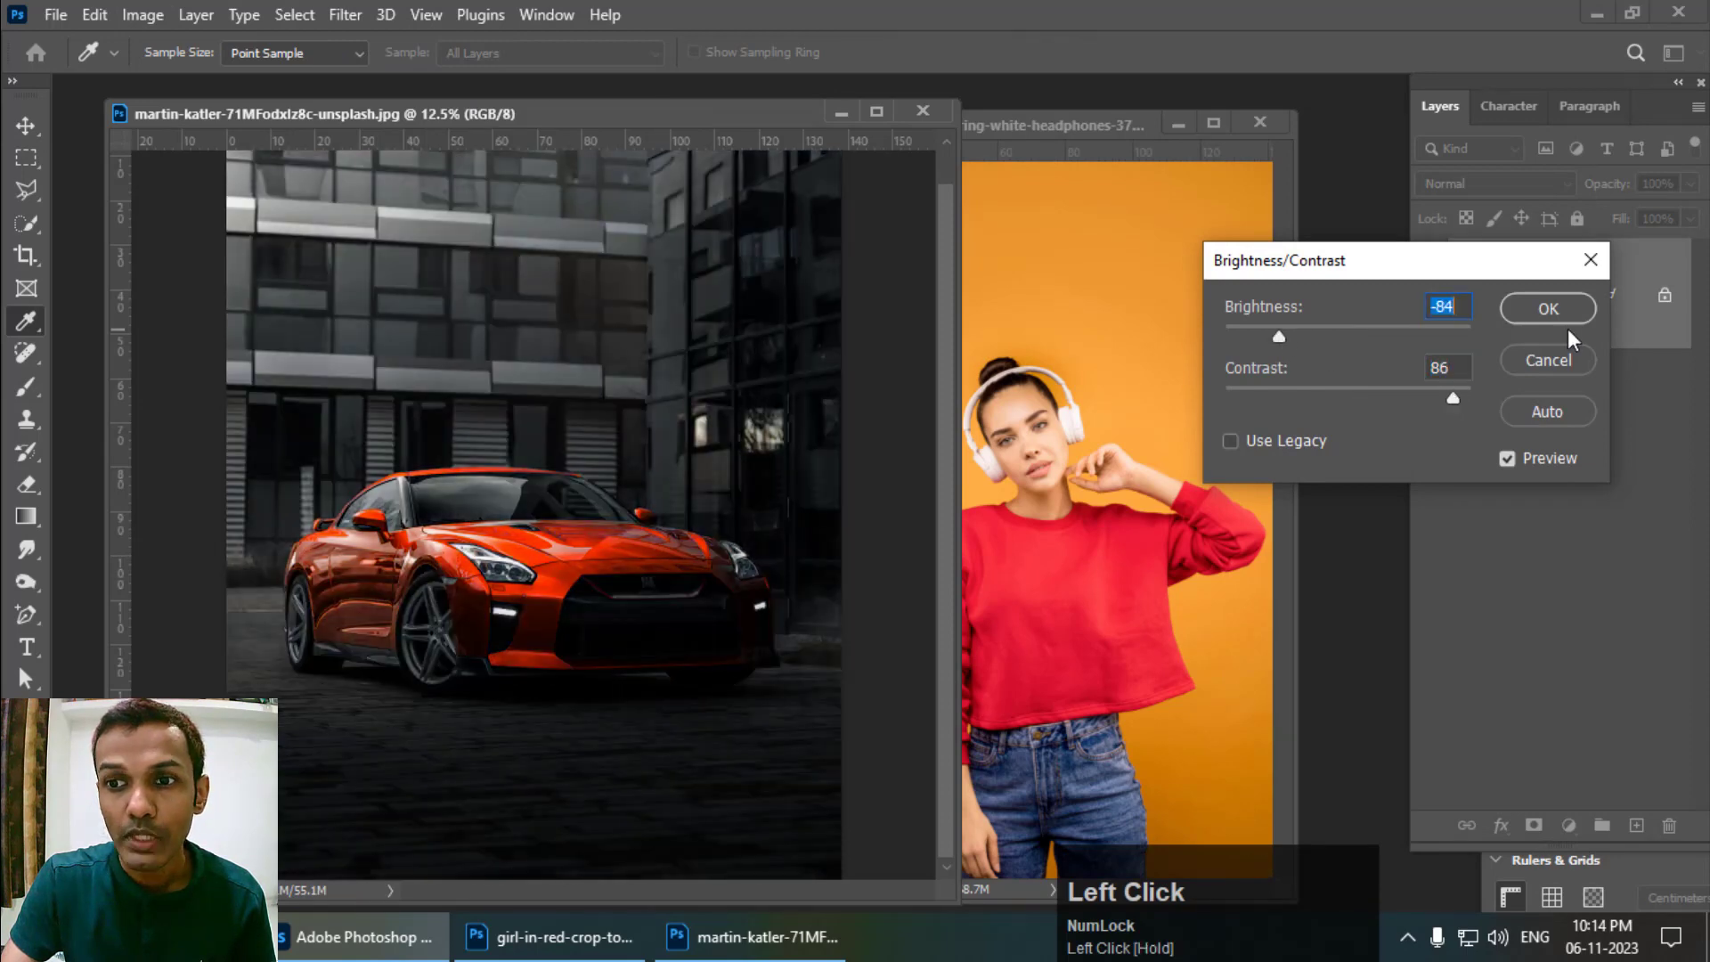
pyautogui.click(1545, 309)
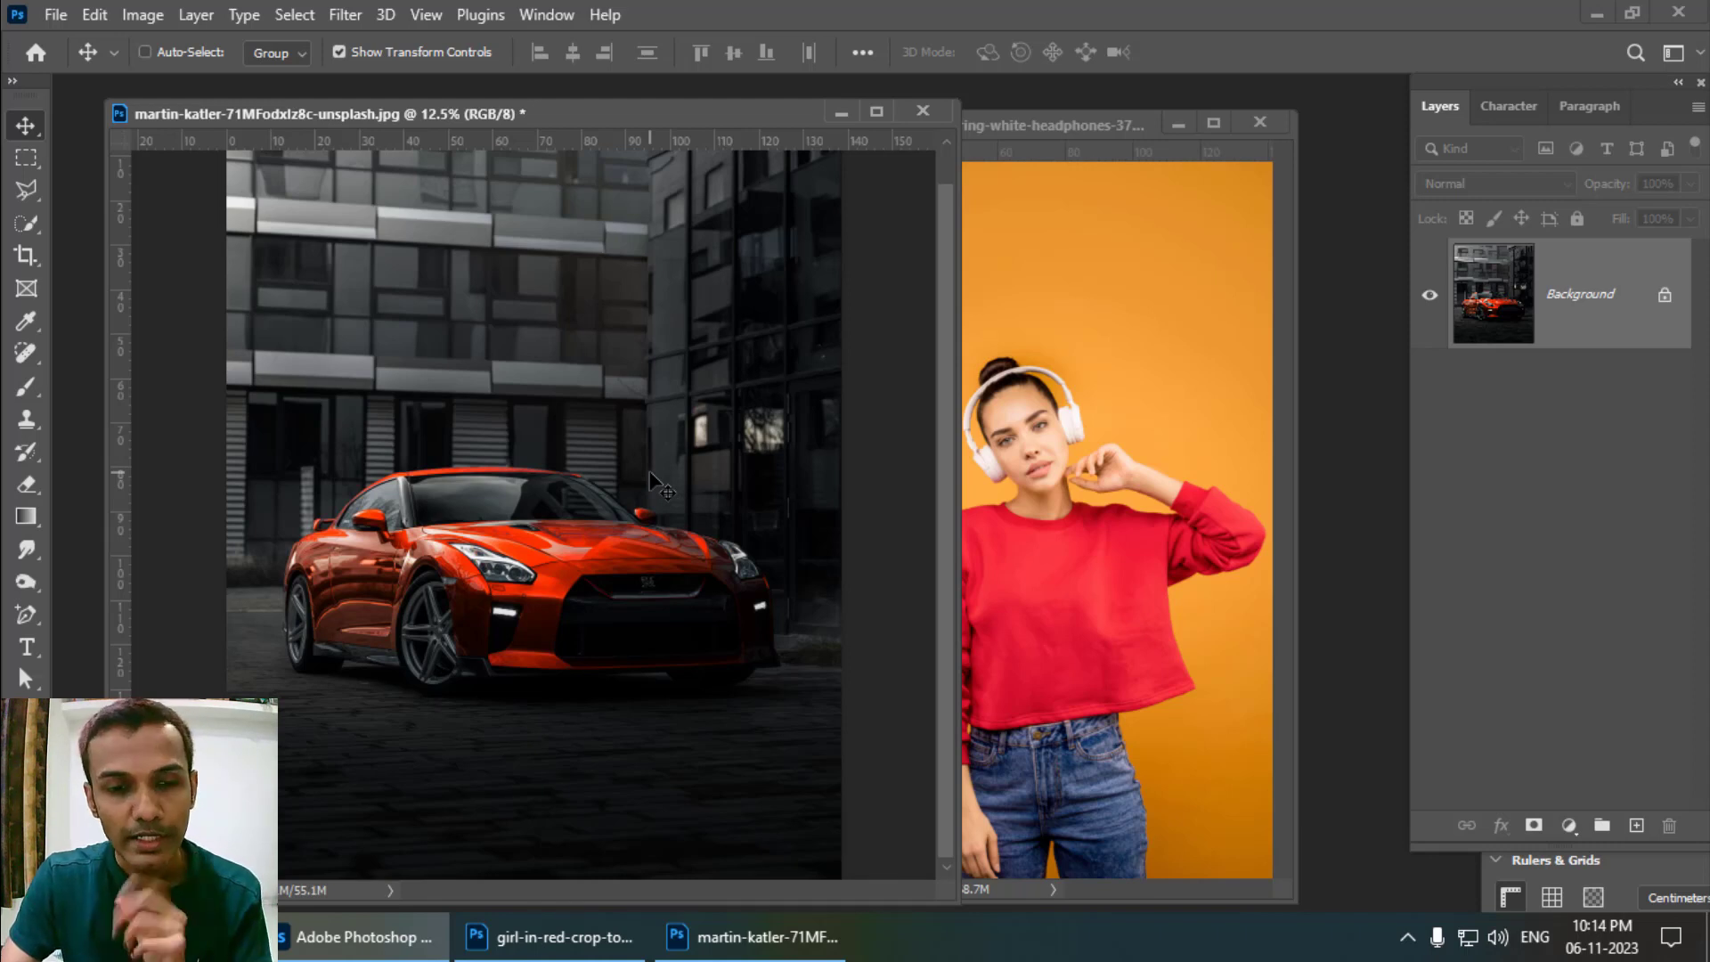
# Step: Undo the Brightness/Contrast change and convert the car photo's Background layer to a smart object
pyautogui.hotkey('ctrl', 'z')
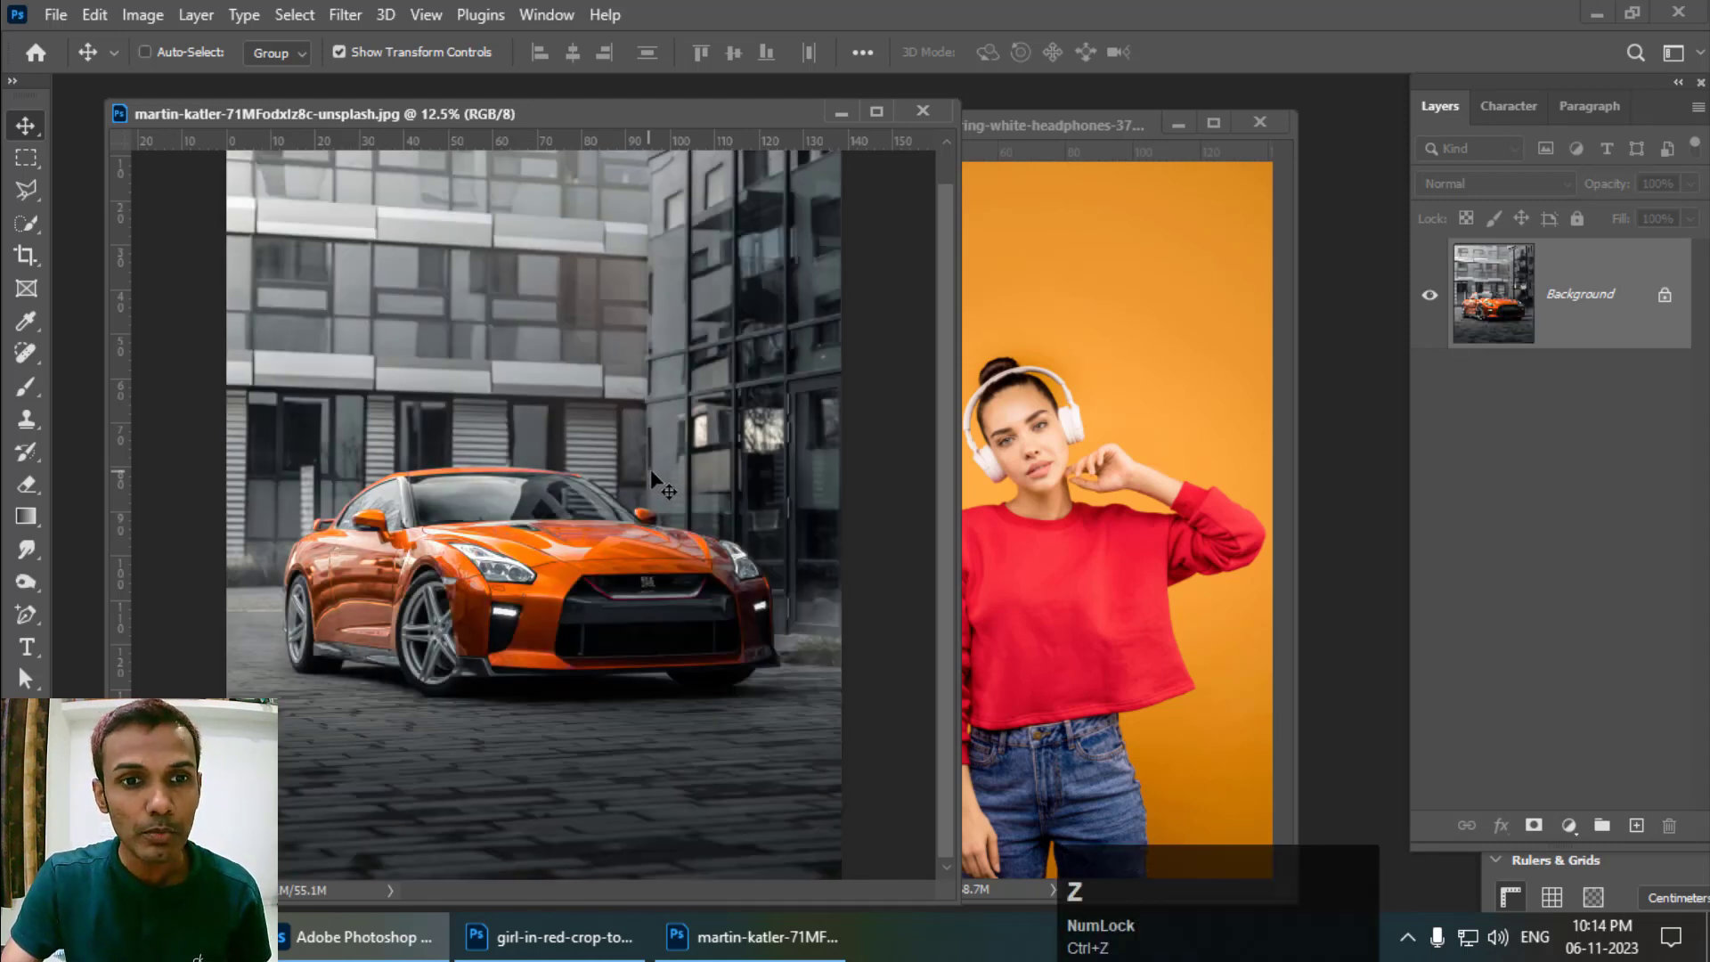
pyautogui.rightClick(1631, 335)
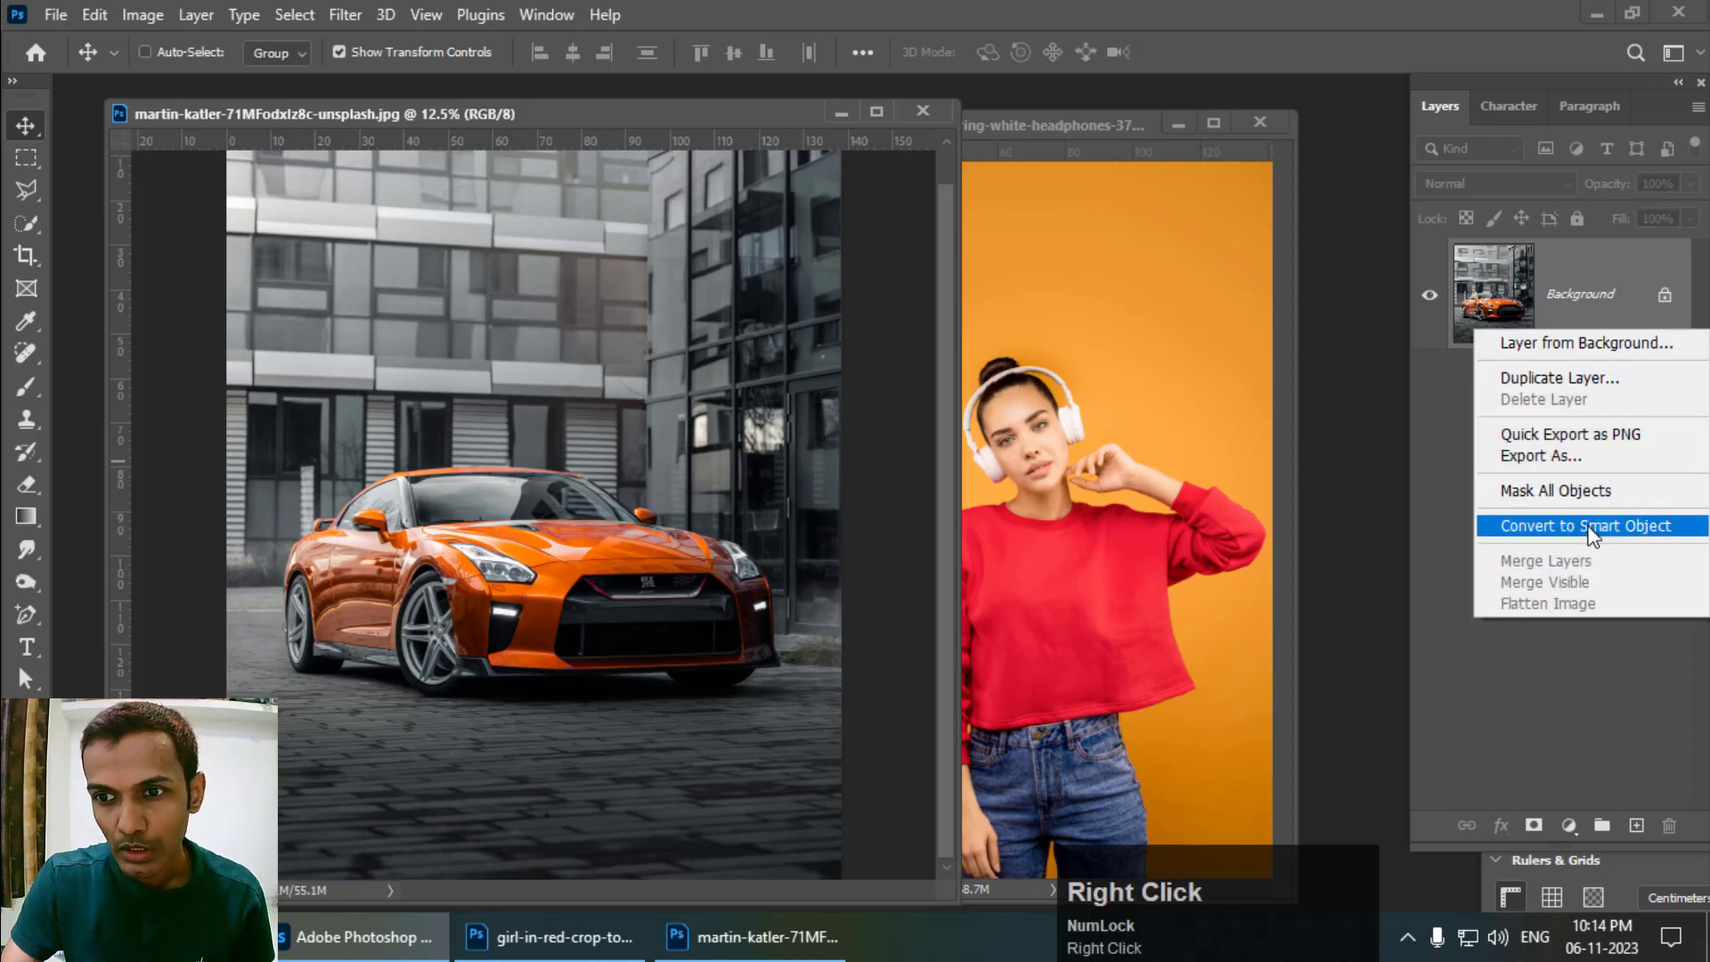
pyautogui.click(1548, 522)
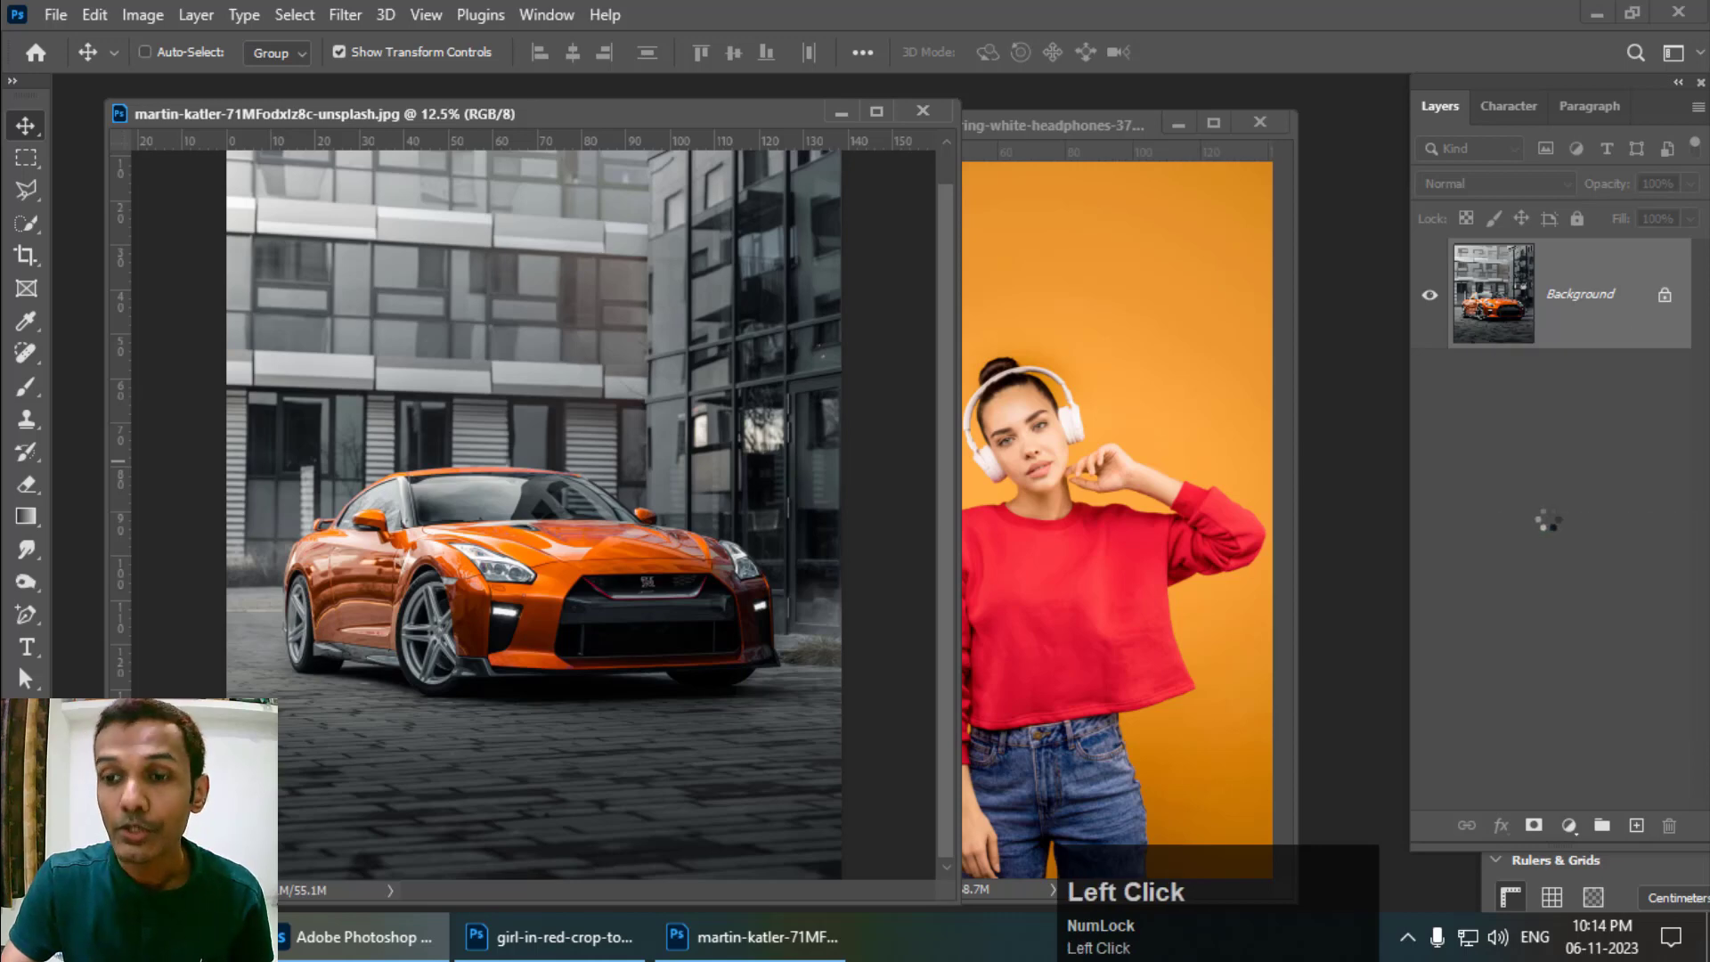
# Step: Apply a Curves adjustment to the car smart object as a steep S-curve, with raised highlights and a shadow point at input 79, output 51
pyautogui.click(141, 14)
pyautogui.moveTo(187, 81)
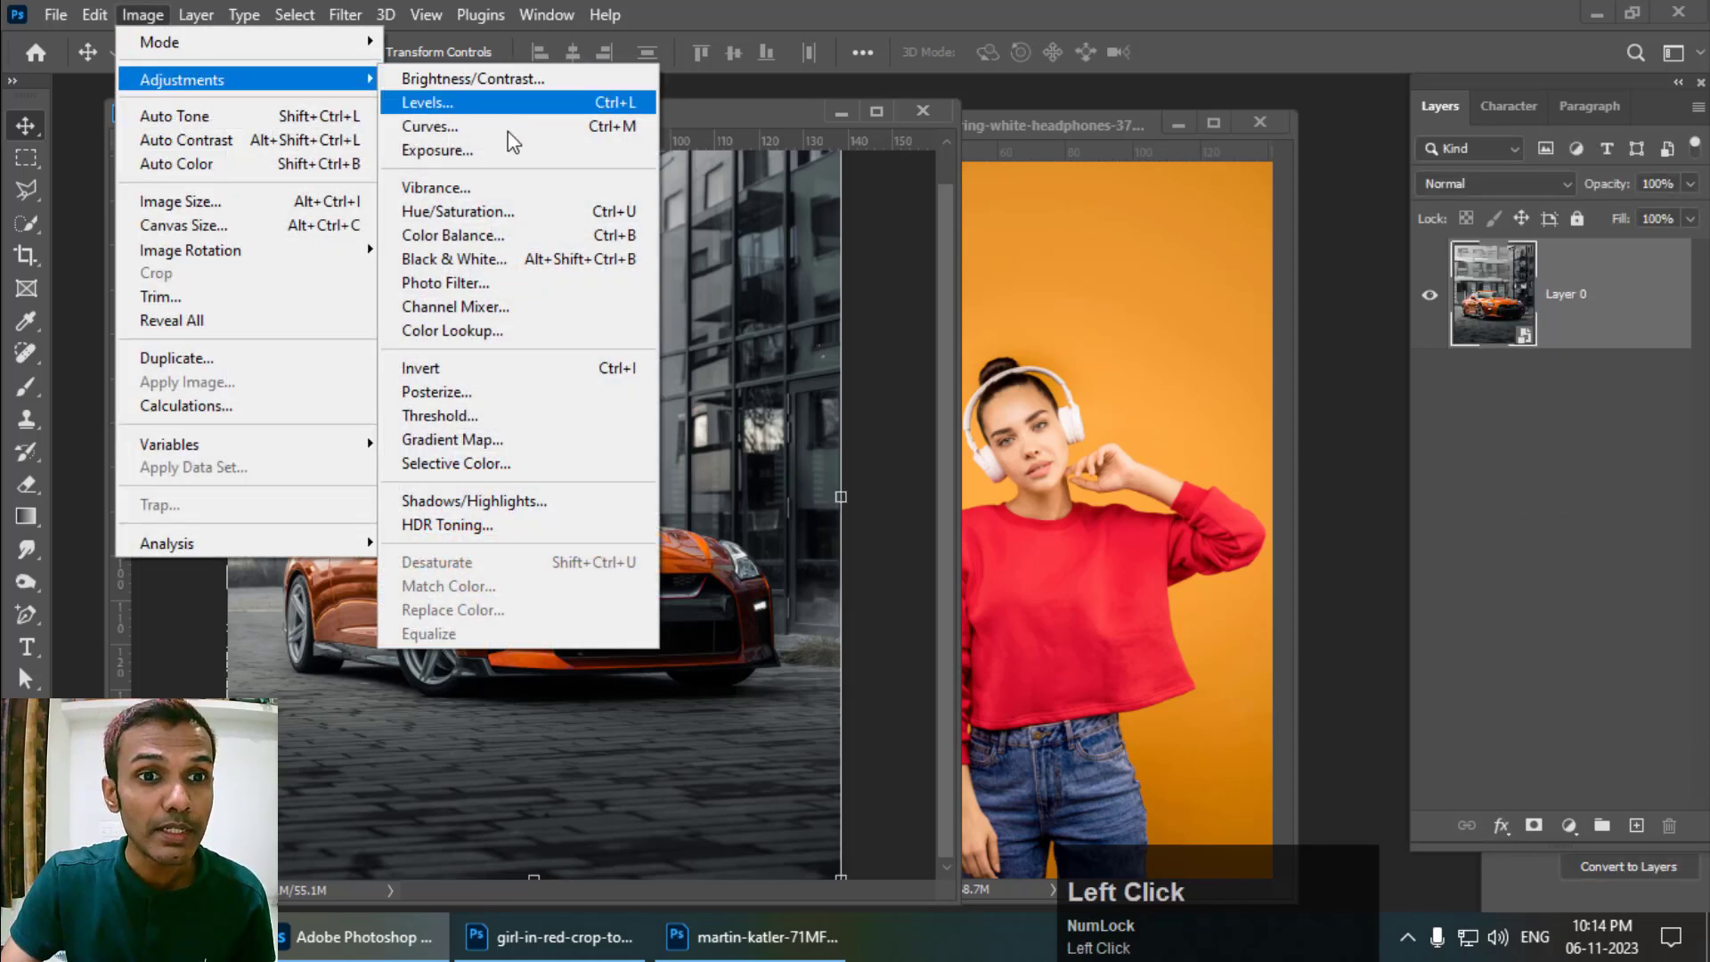
pyautogui.click(456, 118)
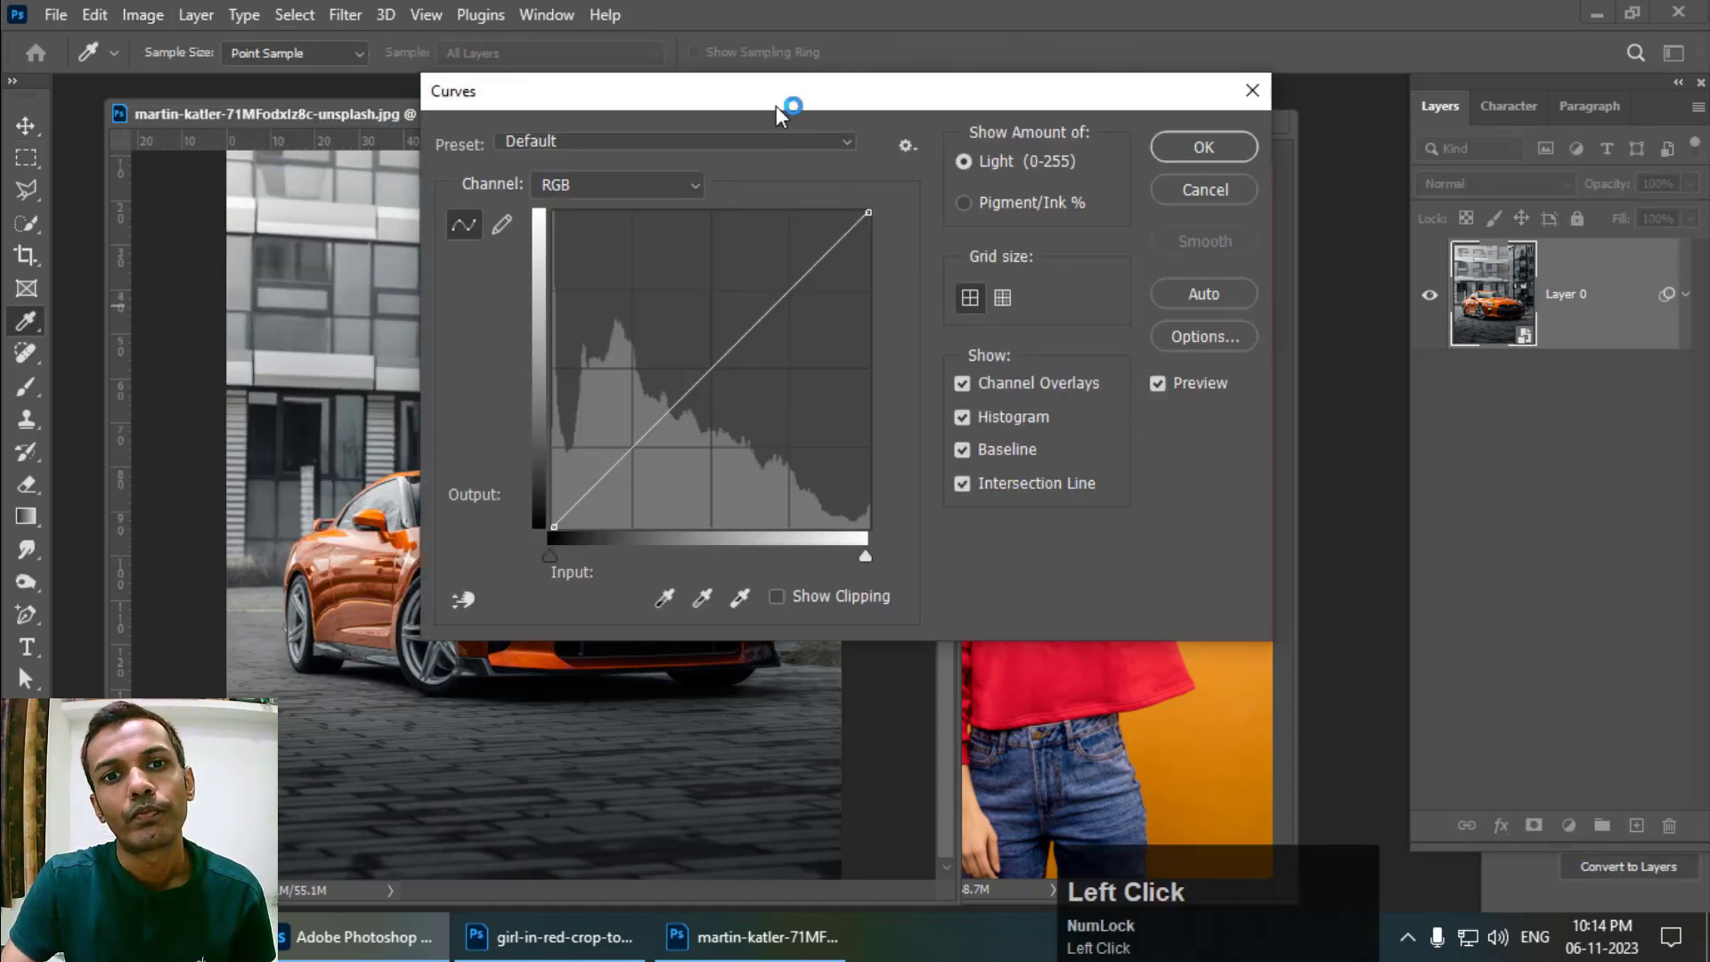
pyautogui.moveTo(790, 107); pyautogui.dragTo(989, 149)
pyautogui.moveTo(1003, 356); pyautogui.dragTo(893, 415)
pyautogui.moveTo(815, 490); pyautogui.dragTo(864, 522)
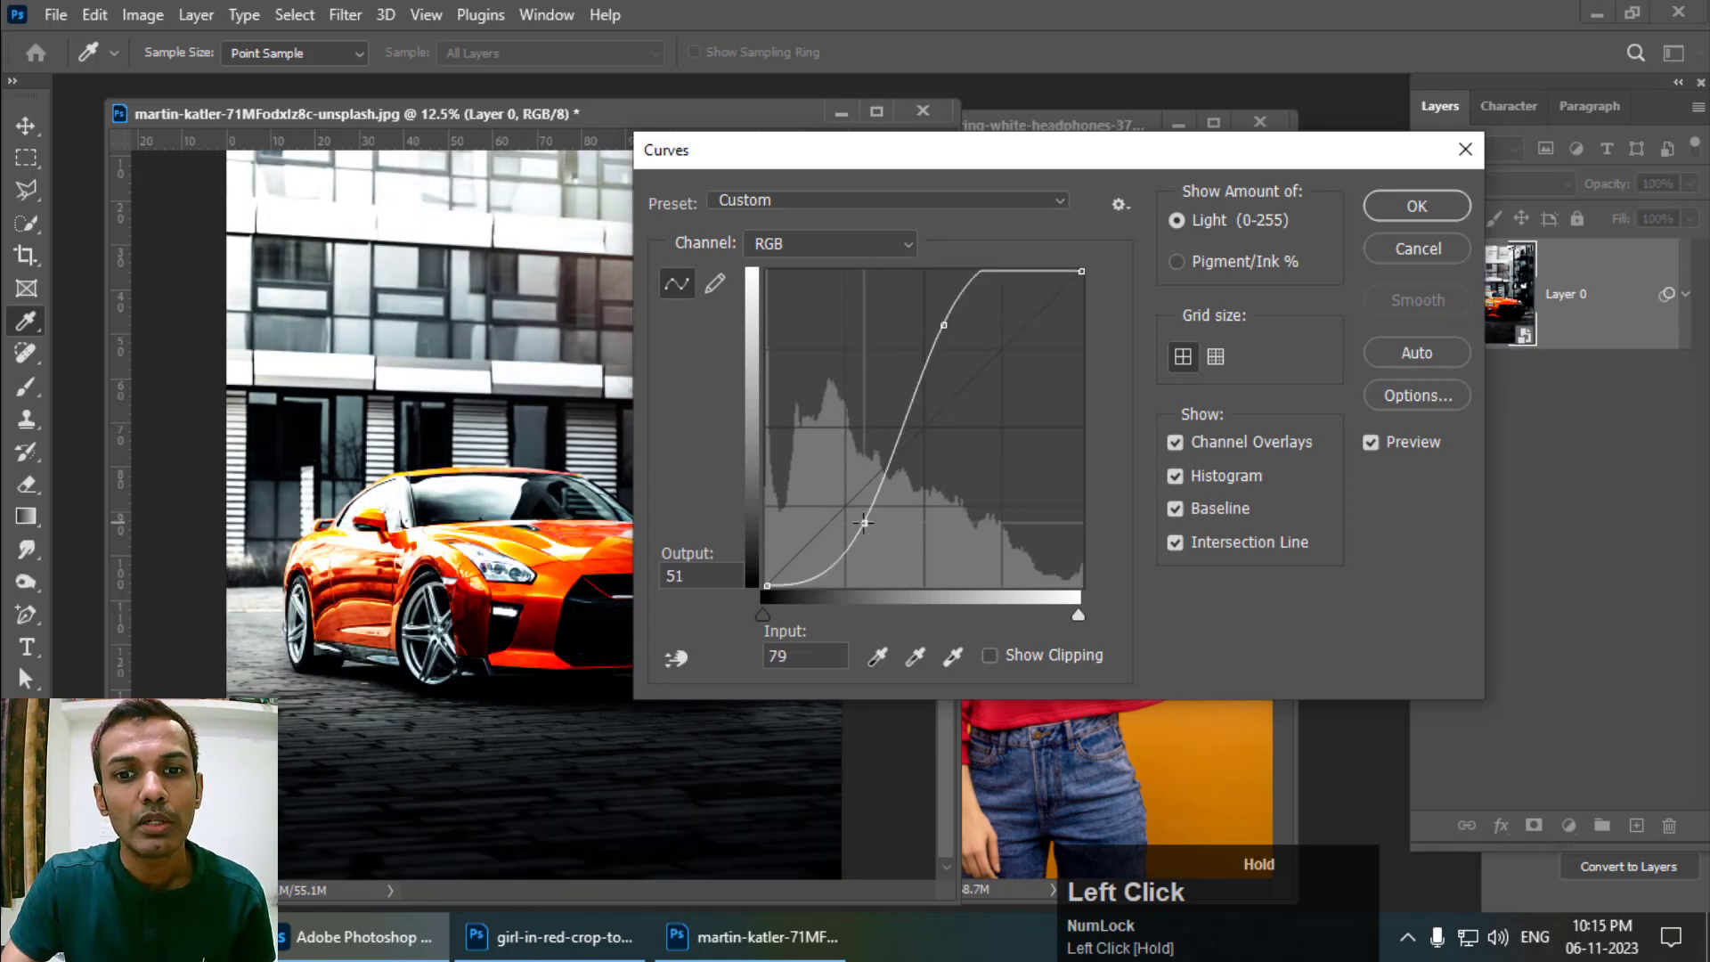
pyautogui.moveTo(924, 151); pyautogui.dragTo(811, 256)
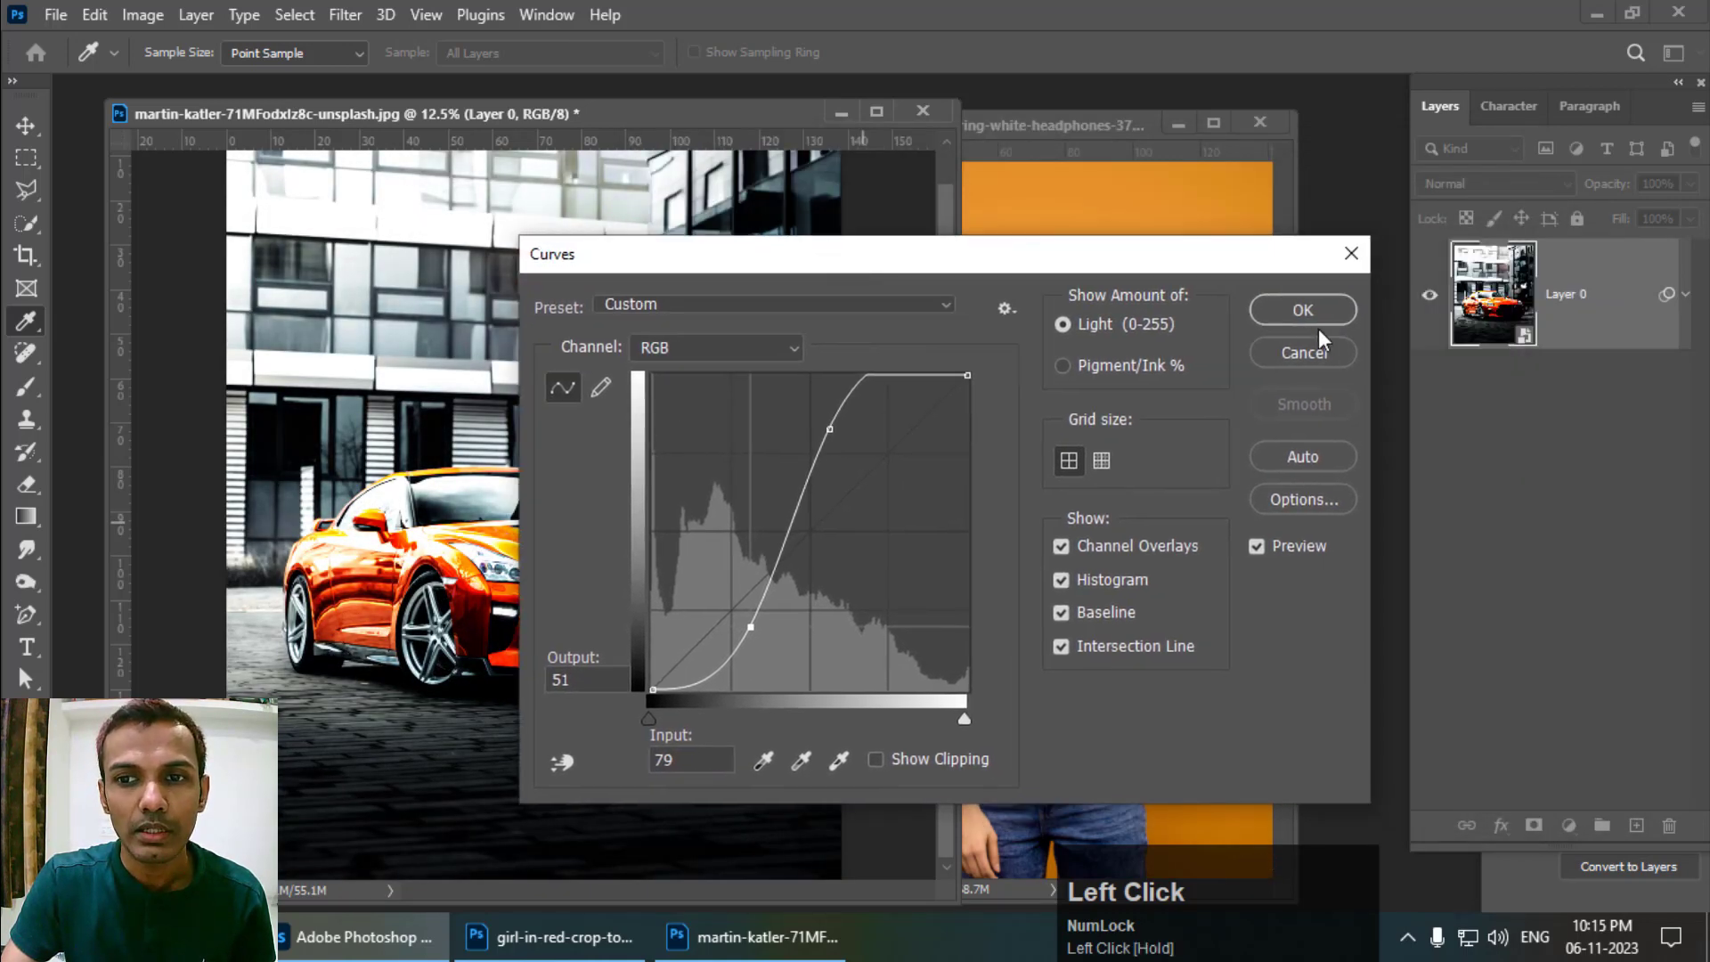
pyautogui.click(1302, 312)
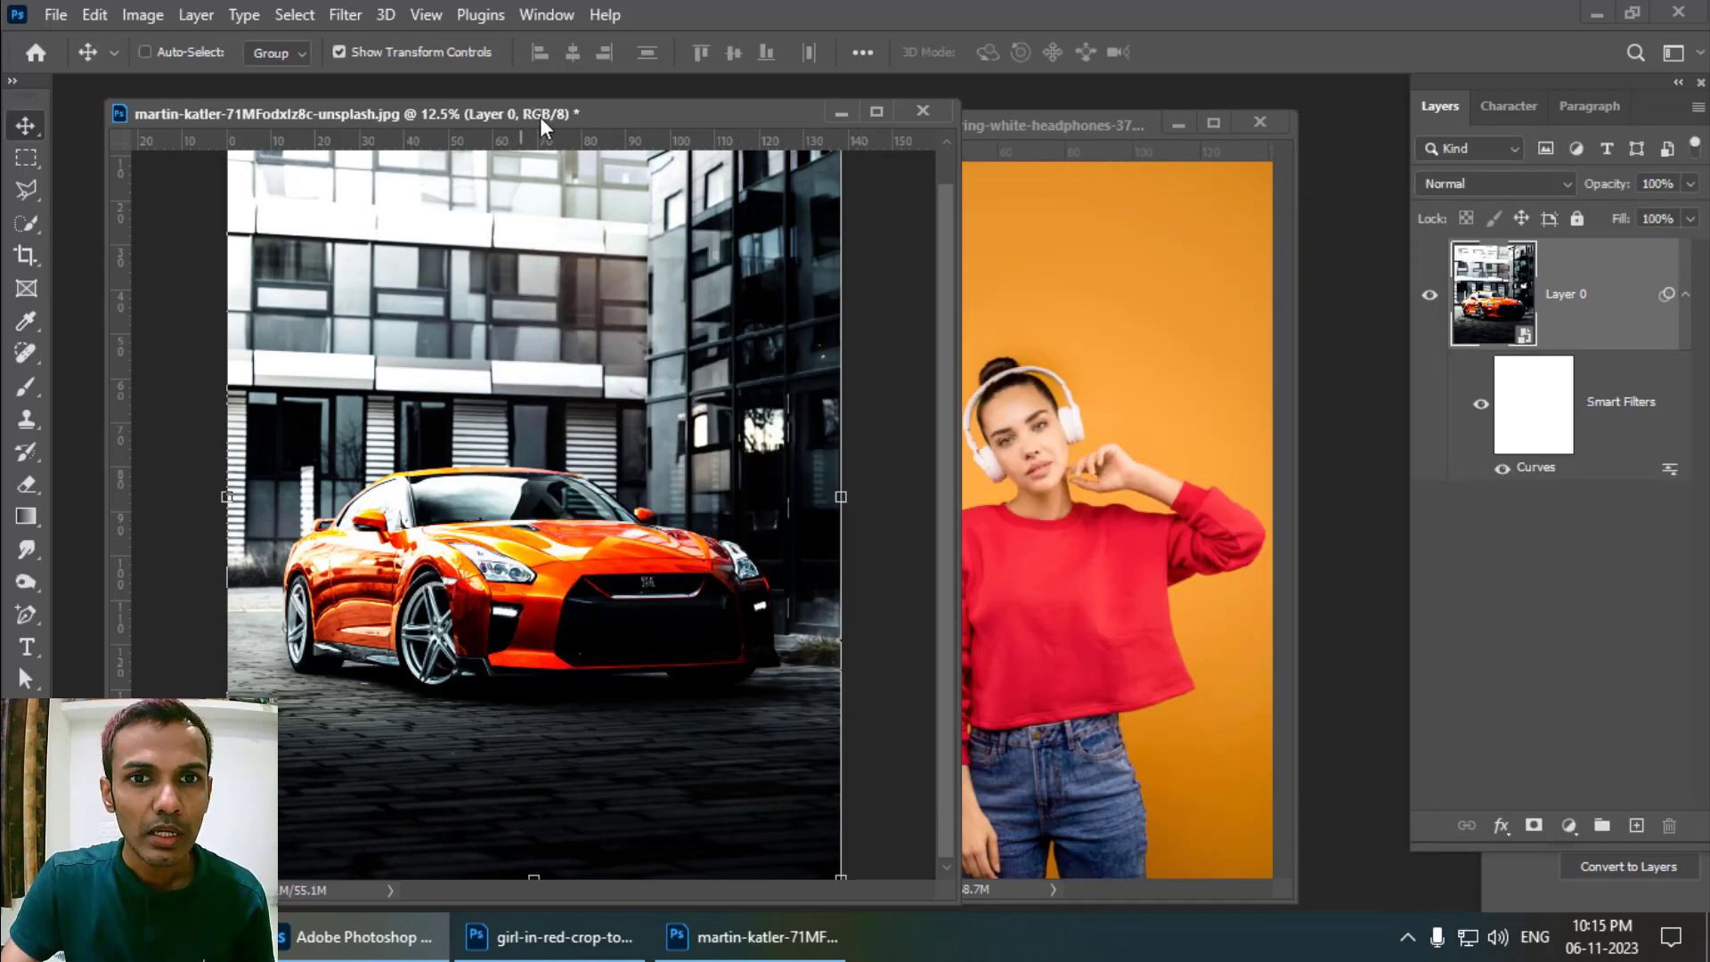
# Step: Hide and show the Curves smart filter twice to compare the car photo with and without it
pyautogui.moveTo(539, 116); pyautogui.dragTo(531, 115)
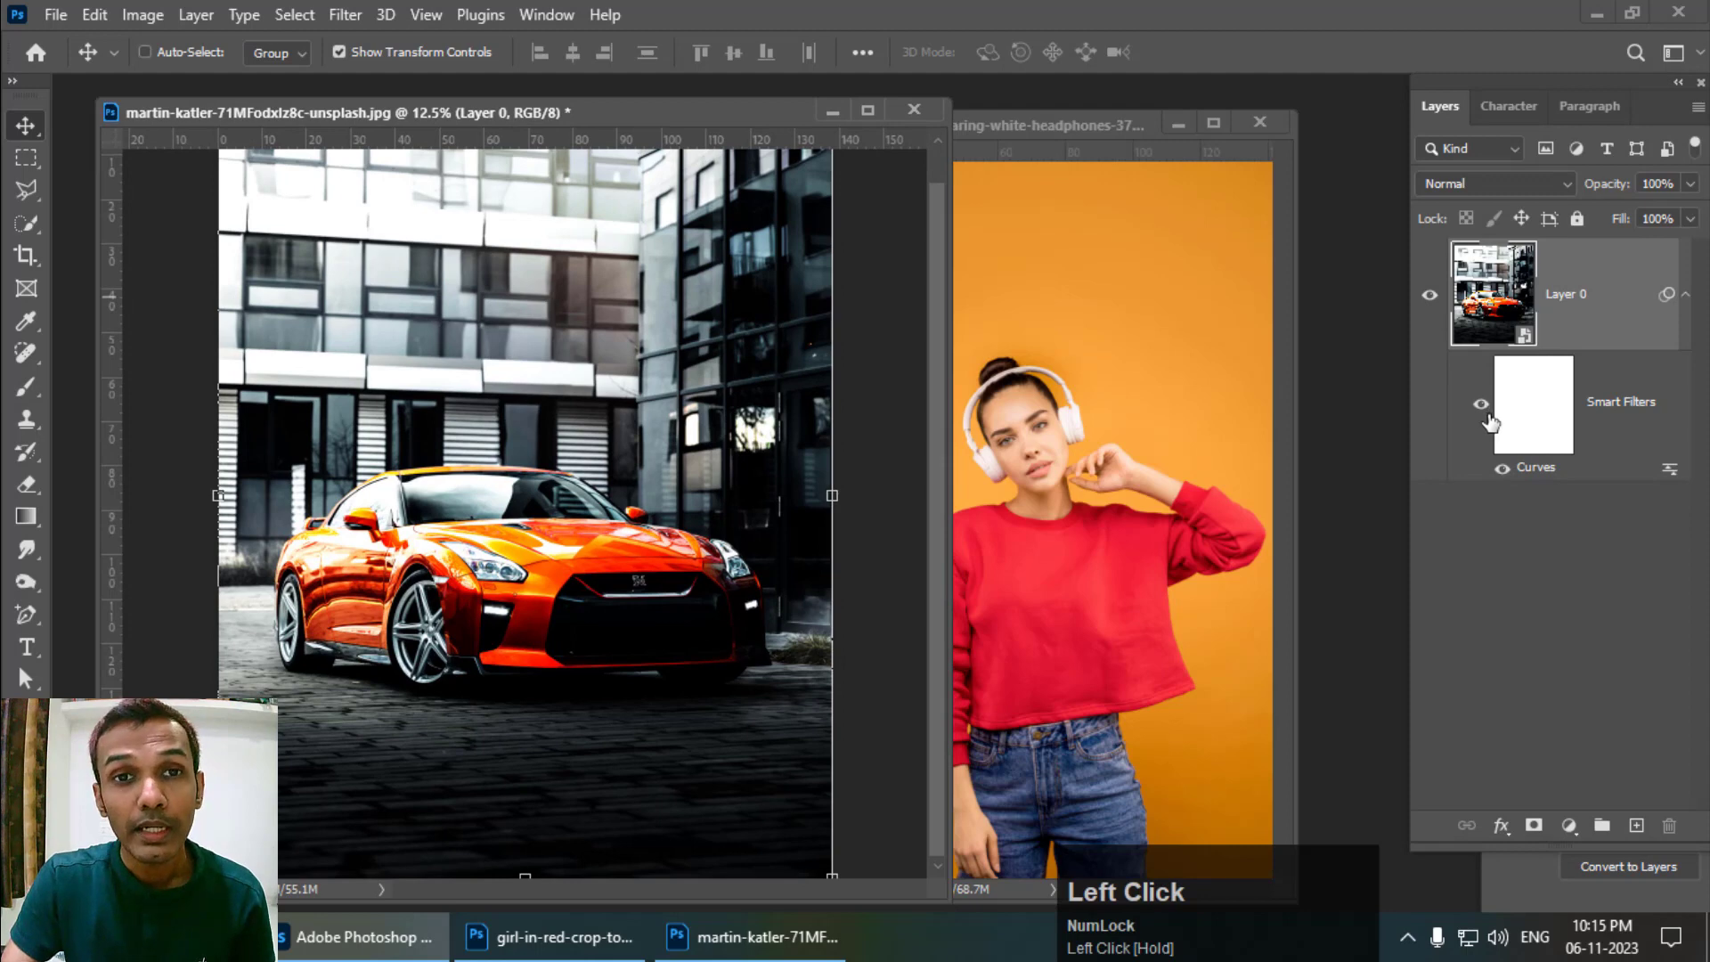
pyautogui.click(1502, 476)
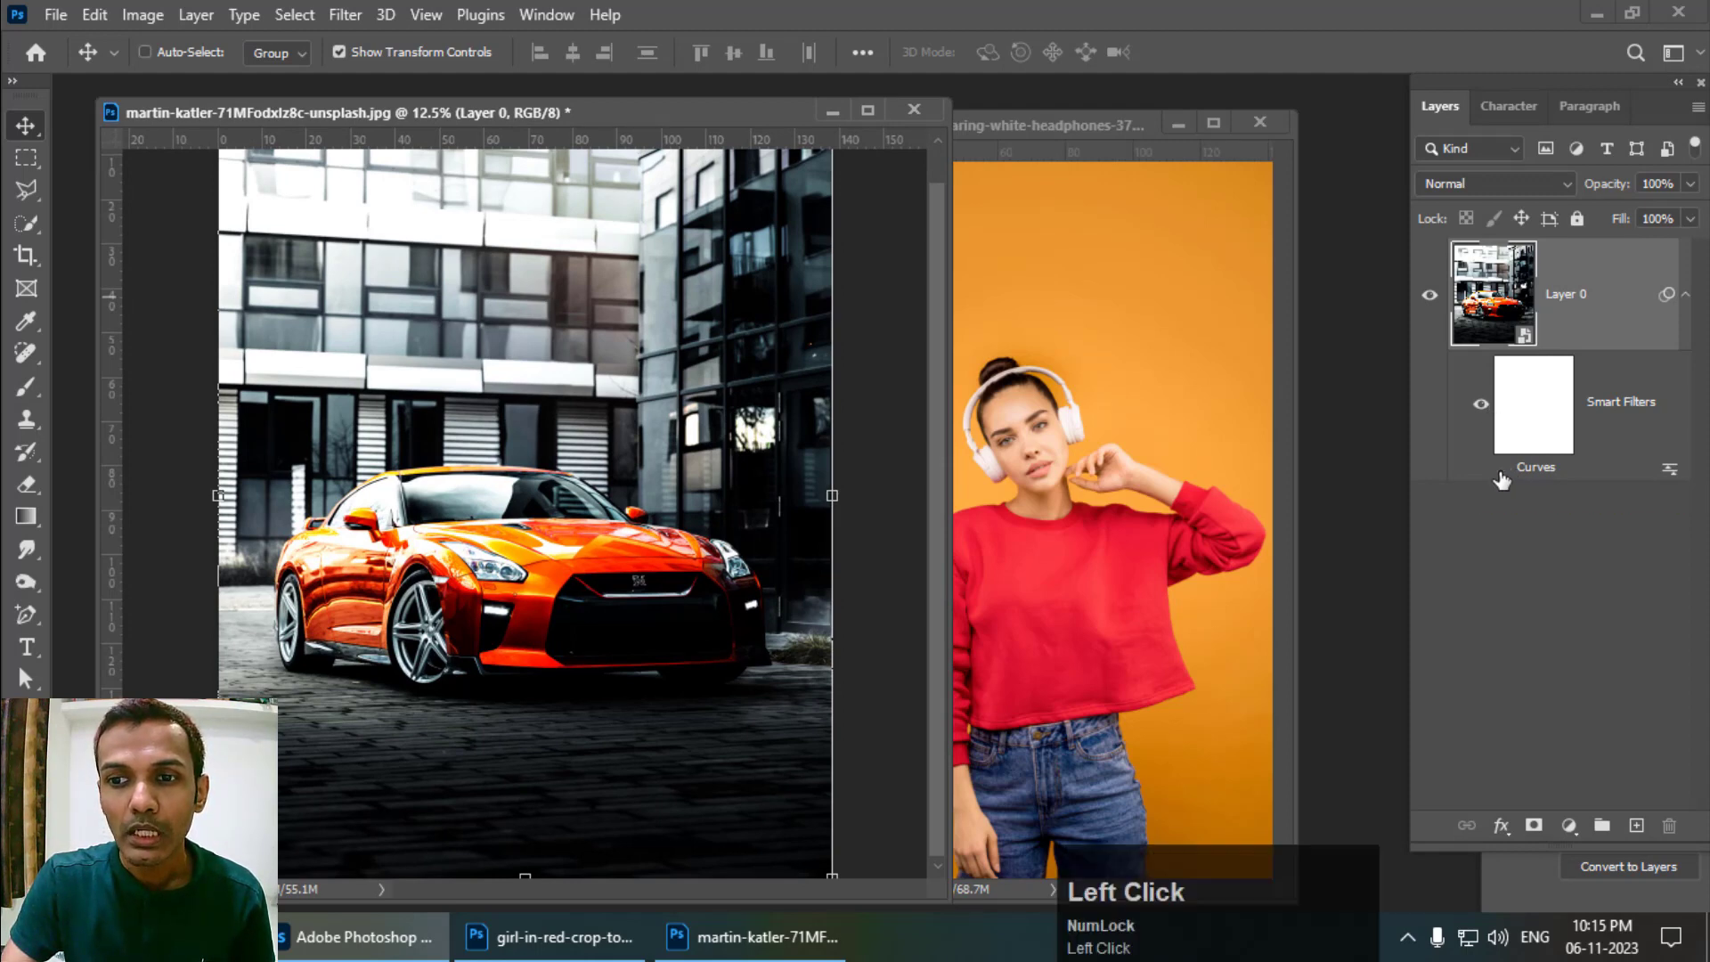
pyautogui.click(1502, 472)
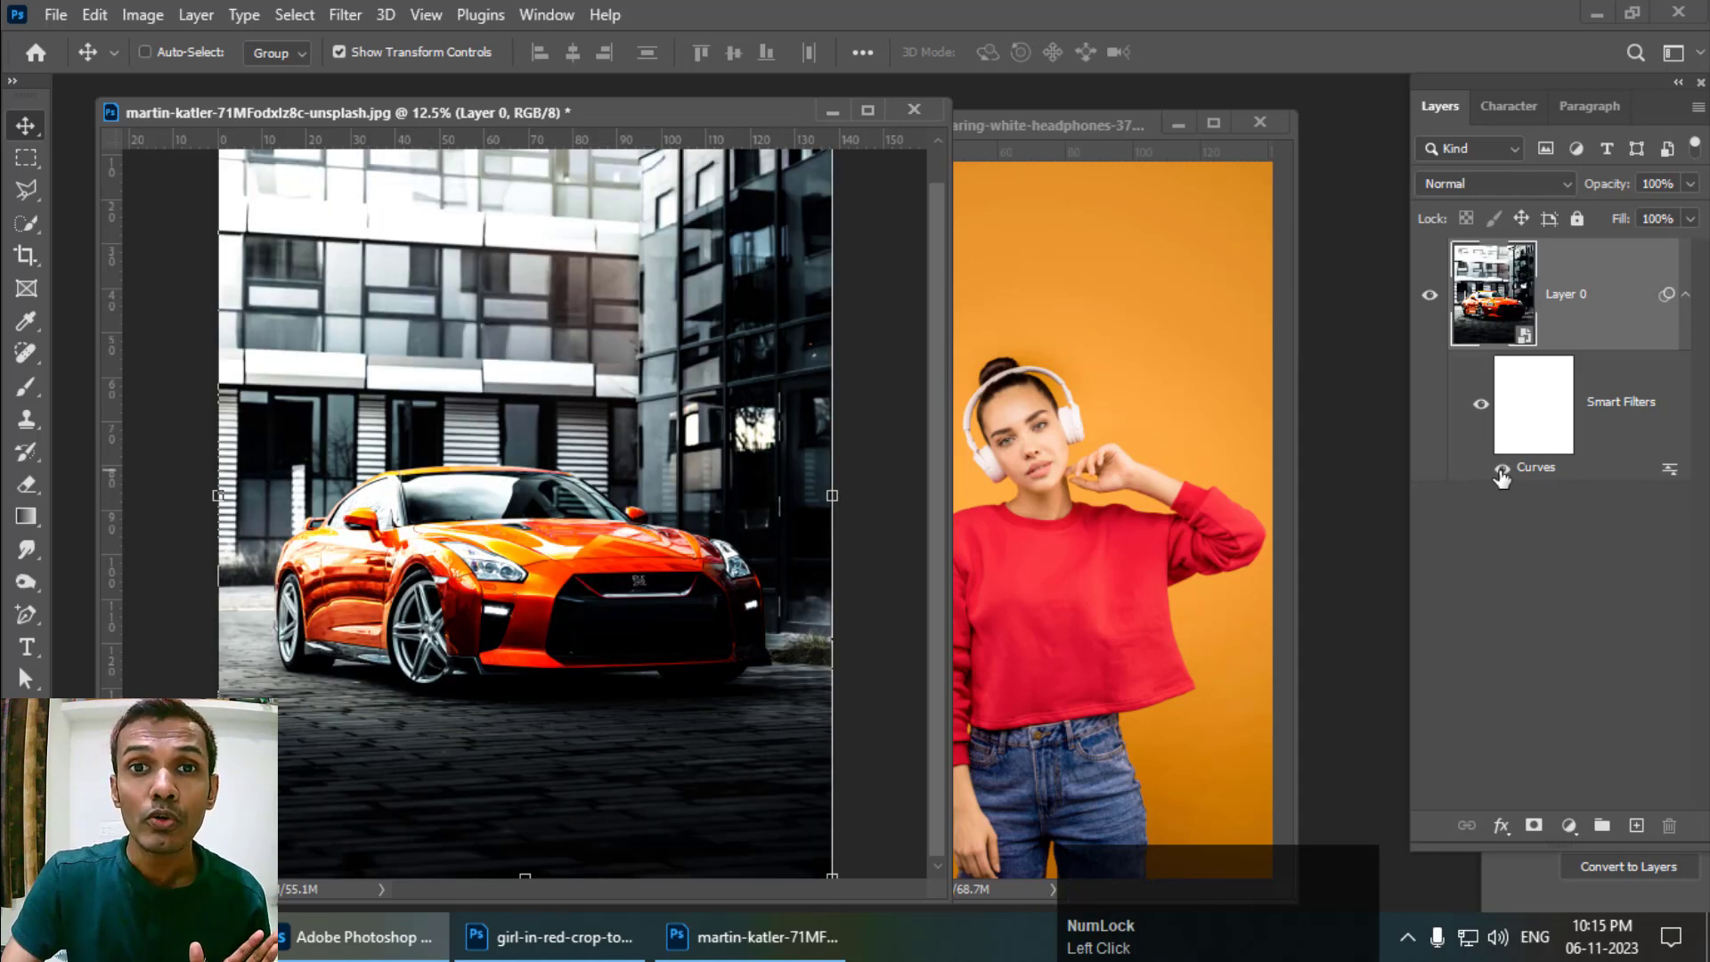
pyautogui.click(1502, 470)
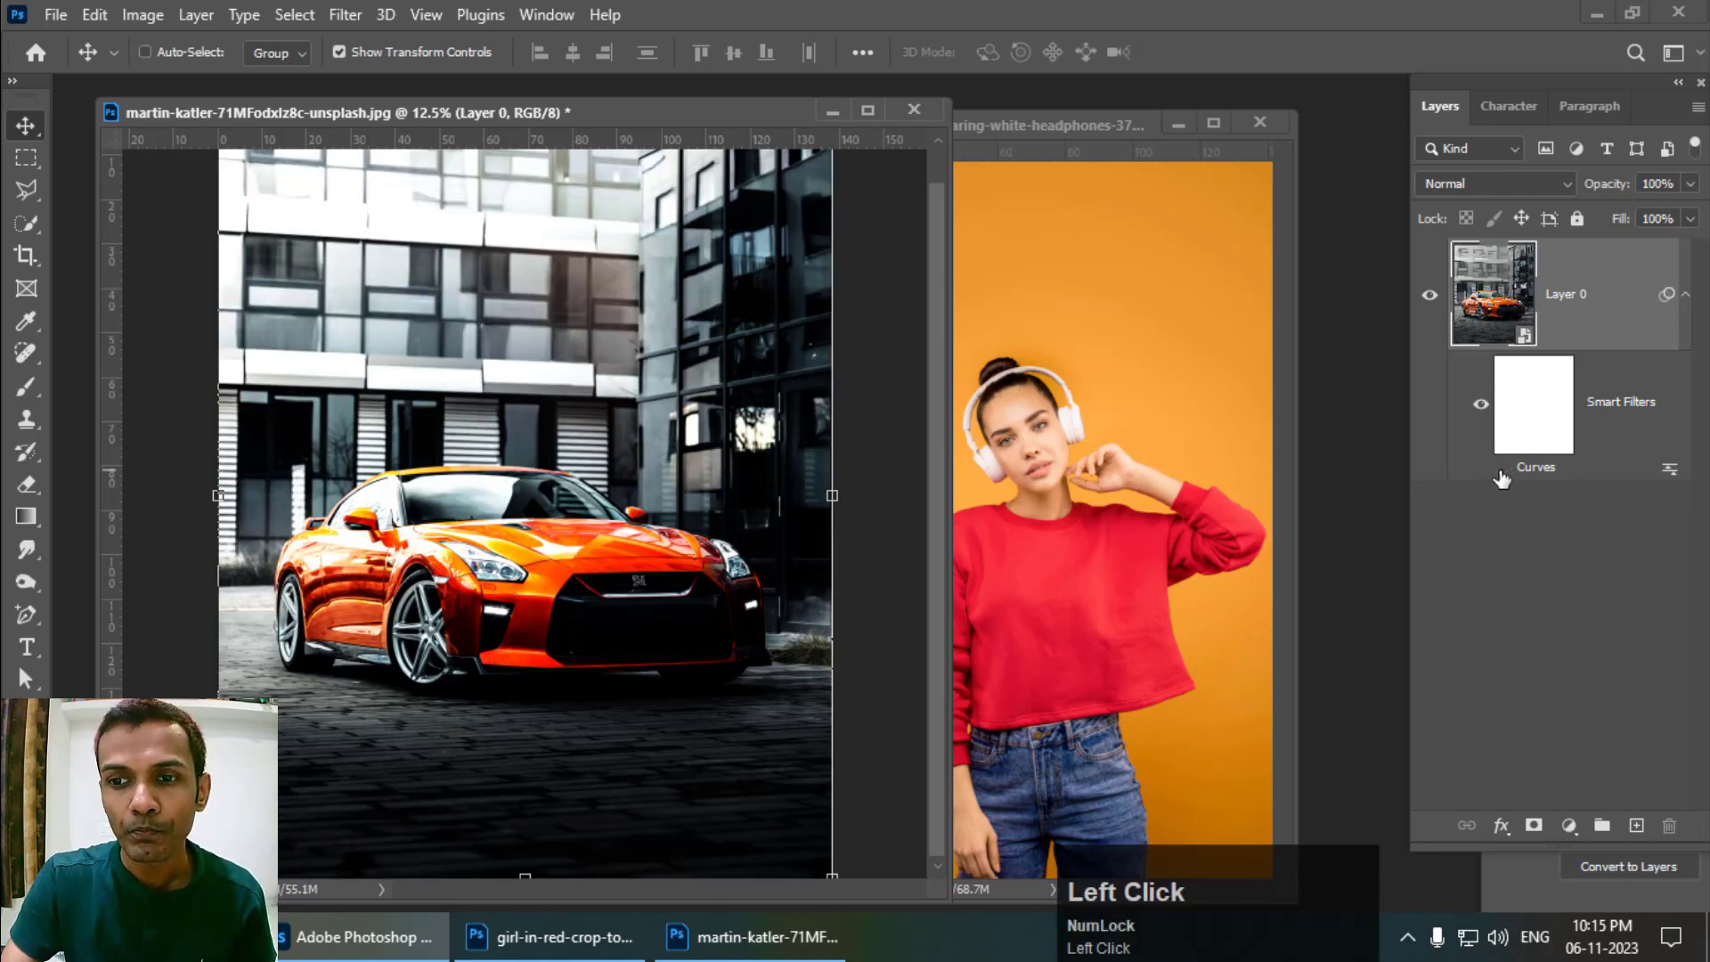
pyautogui.click(1502, 471)
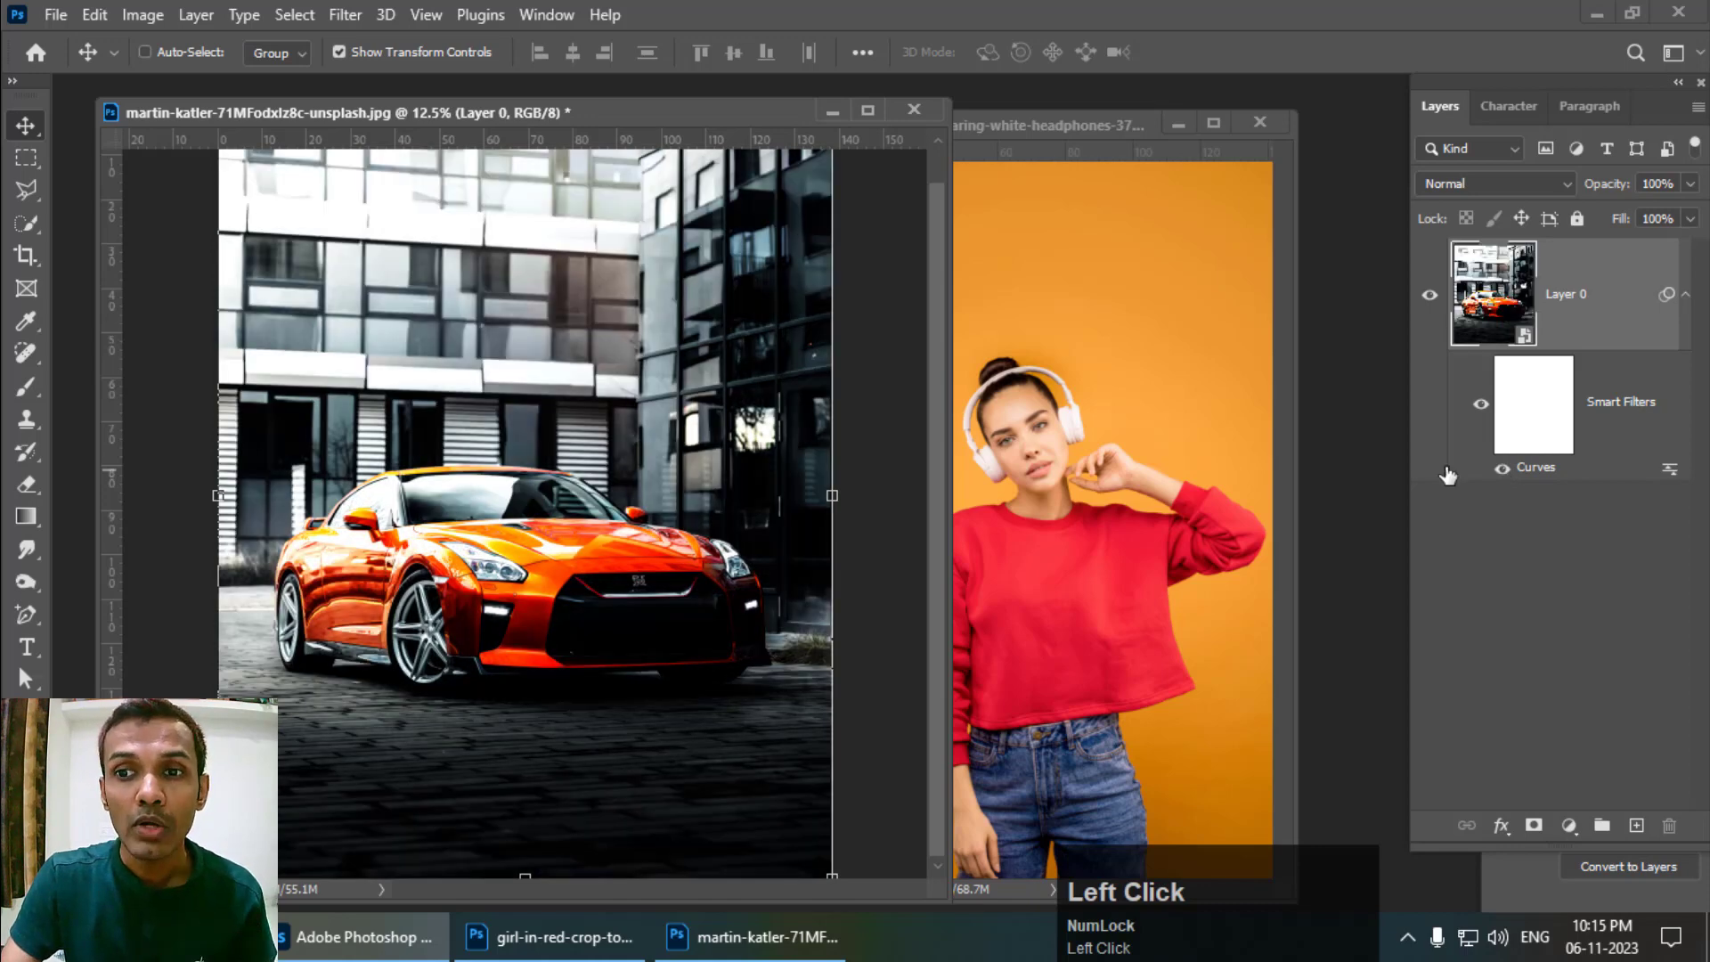
# Step: Apply a Hue/Saturation adjustment to the car smart object, with hue -125 and increased saturation
pyautogui.click(148, 16)
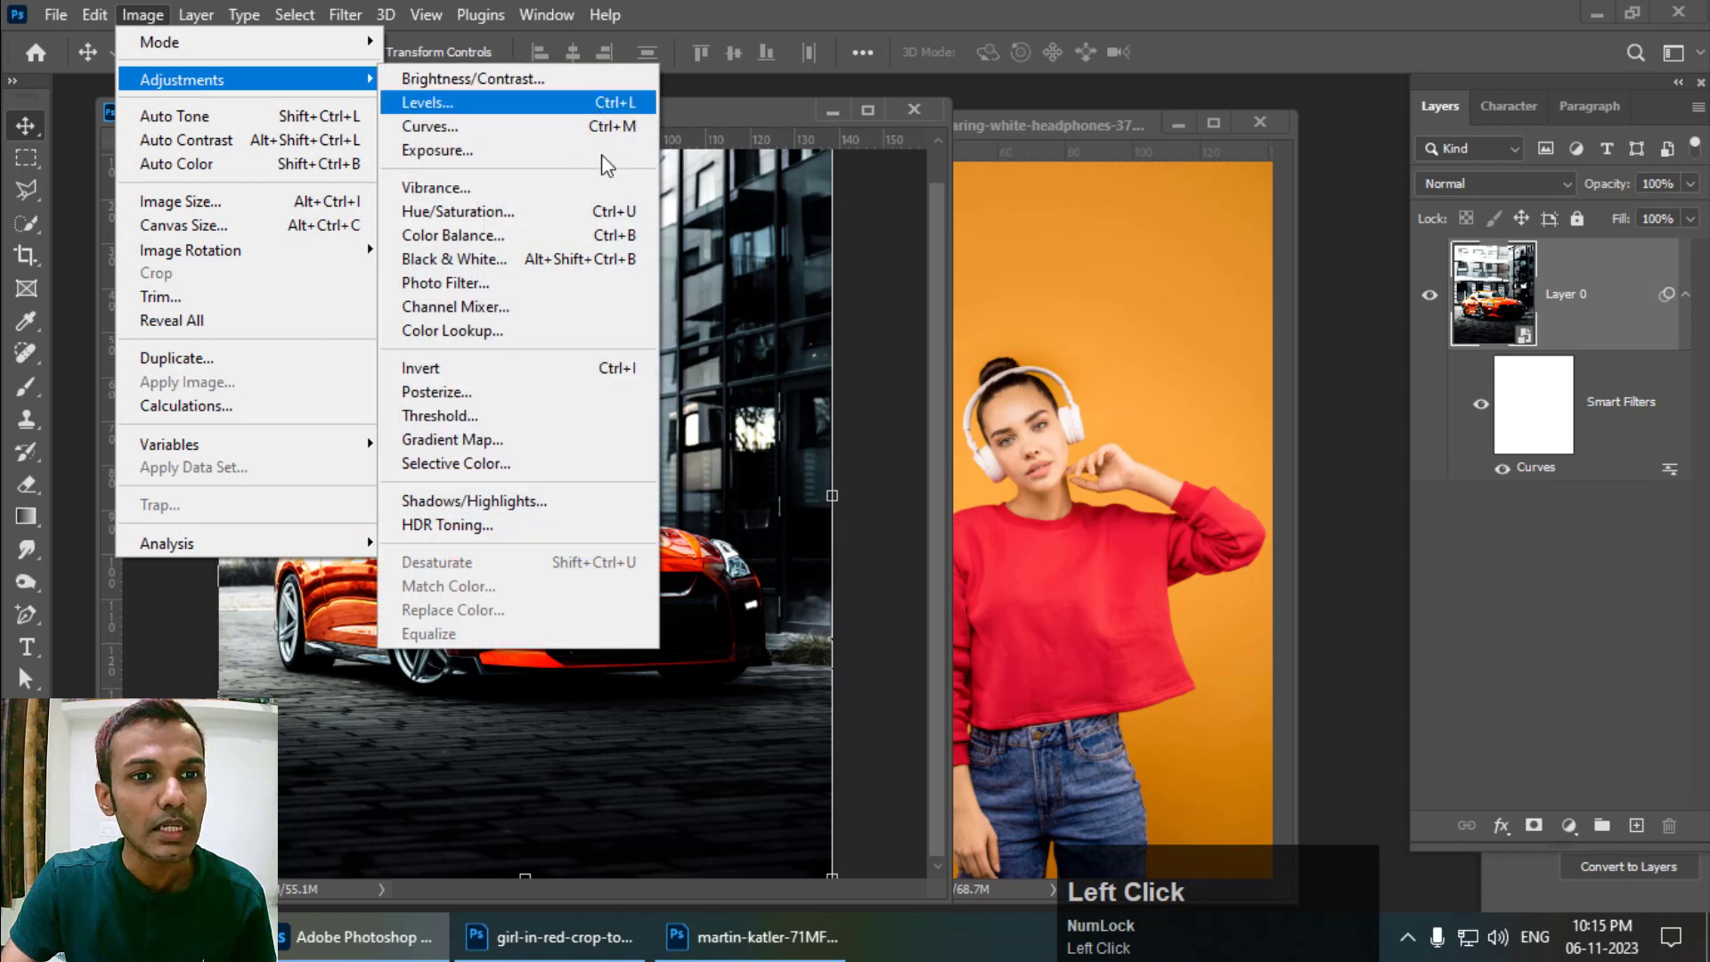
pyautogui.click(554, 218)
pyautogui.moveTo(847, 131); pyautogui.dragTo(1104, 187)
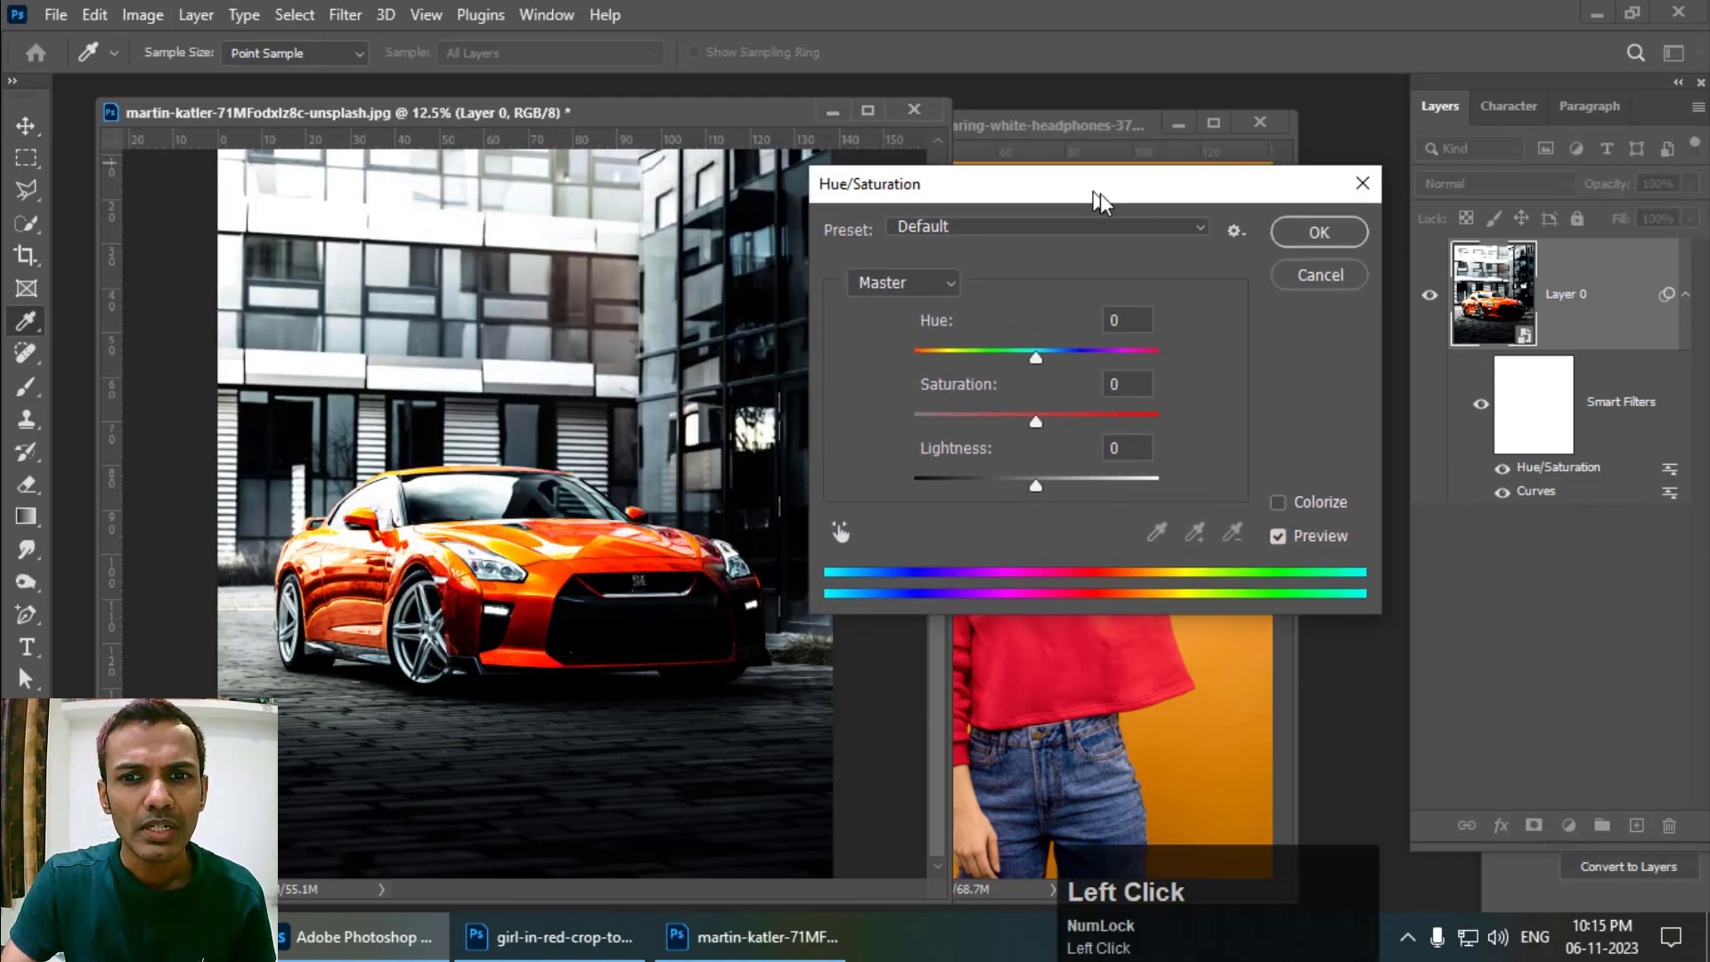
pyautogui.moveTo(1045, 364); pyautogui.dragTo(953, 356)
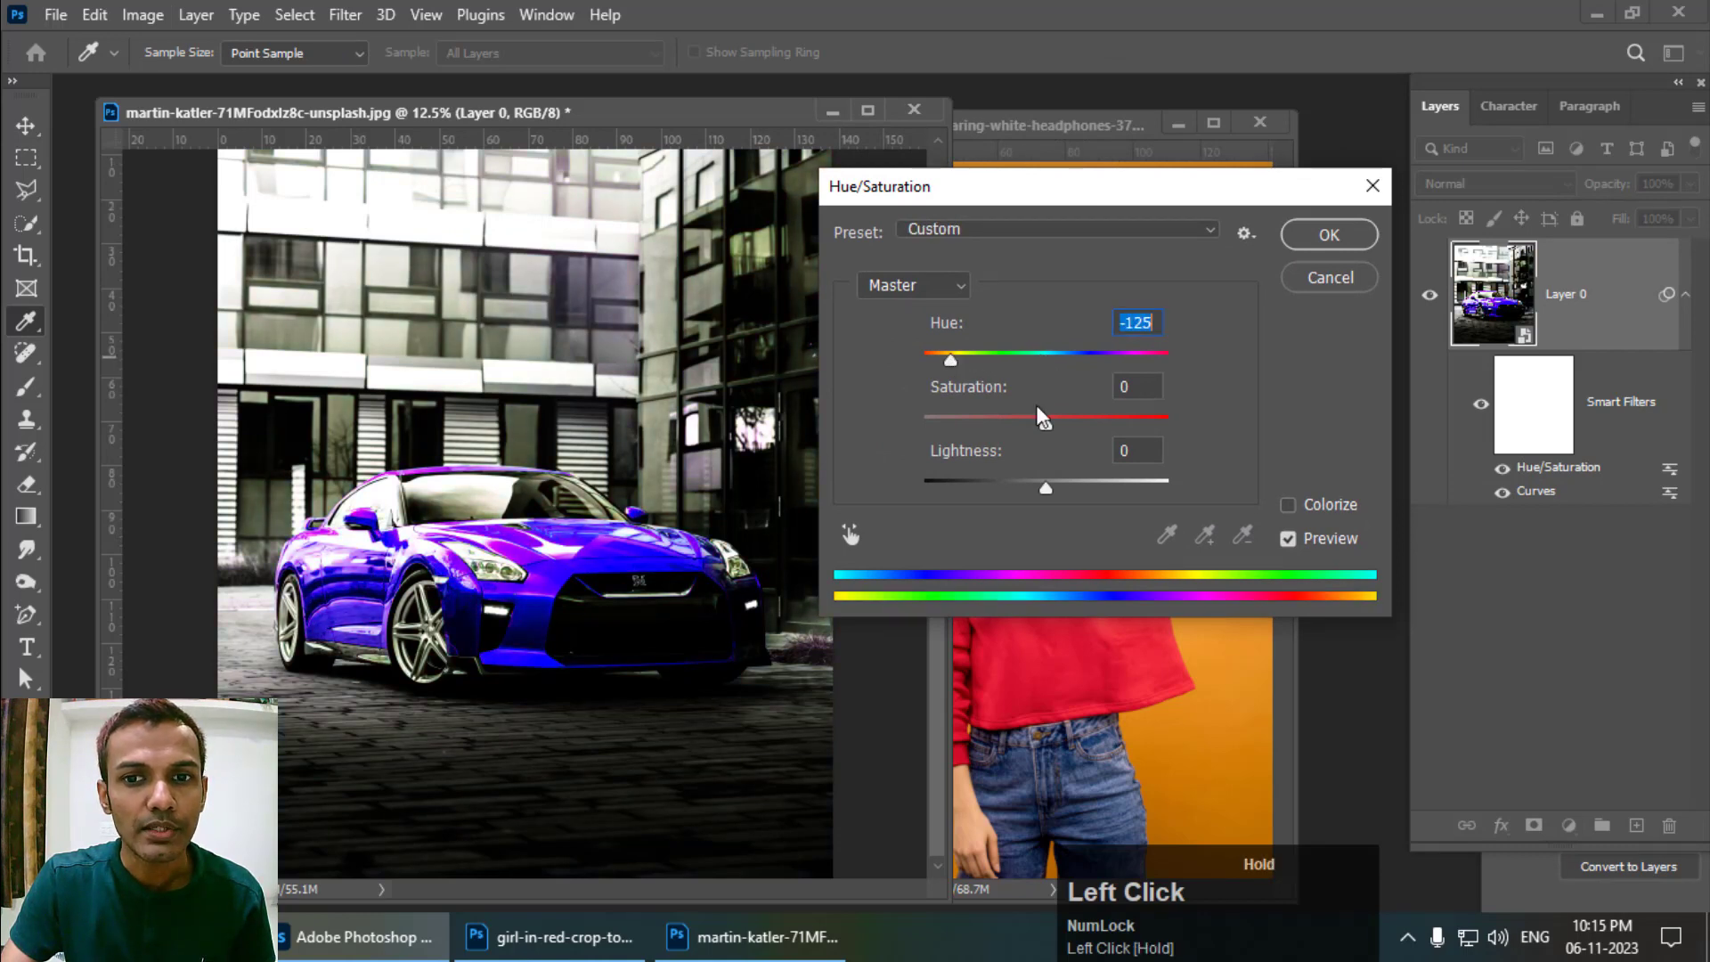
pyautogui.click(1096, 424)
pyautogui.click(1296, 242)
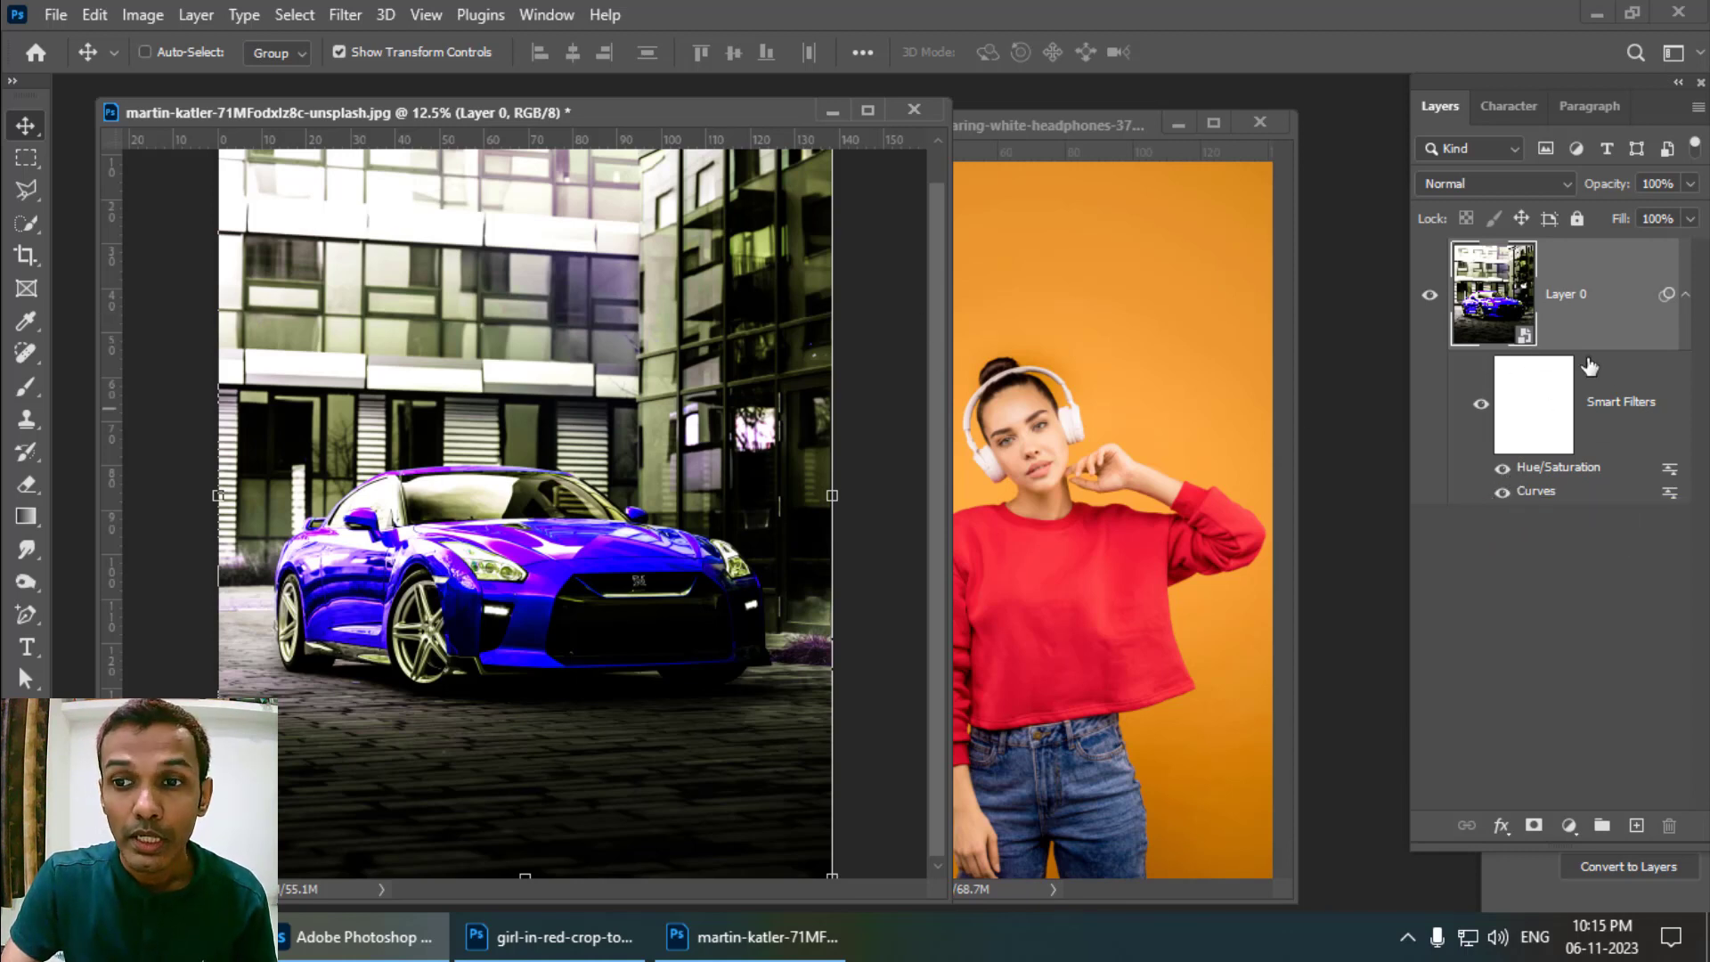
# Step: Toggle the Curves and Hue/Saturation smart filters individually, and hide all smart filters together to compare the car photo
pyautogui.click(1503, 494)
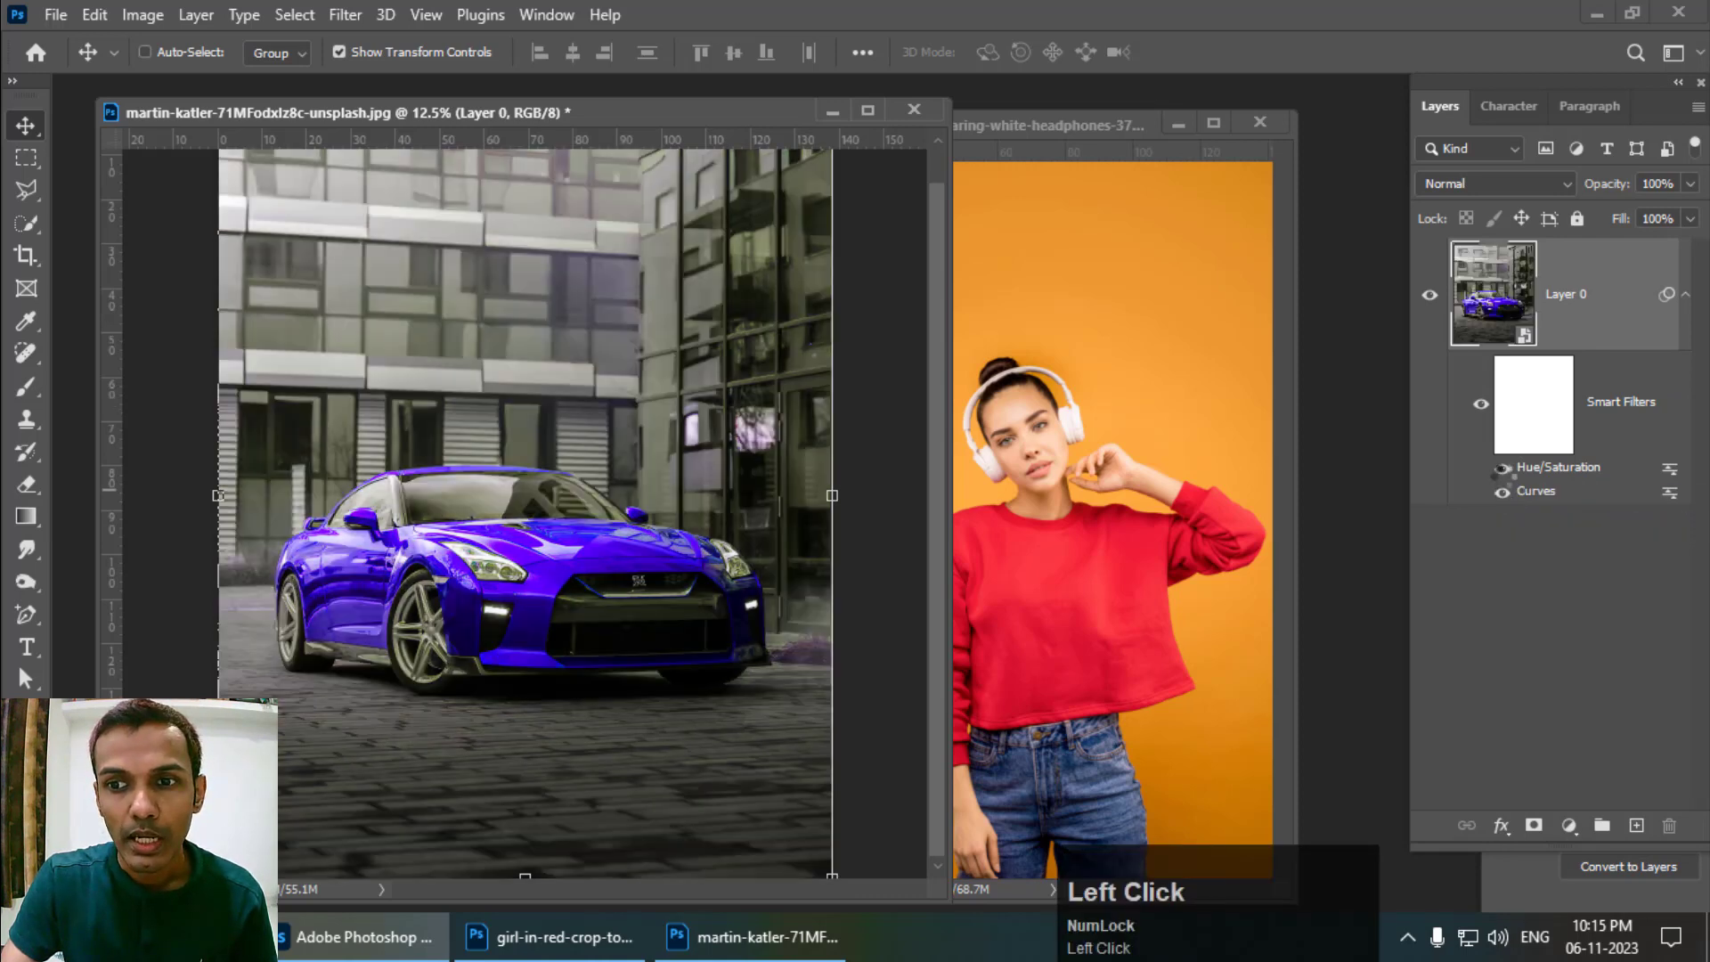
pyautogui.click(1504, 469)
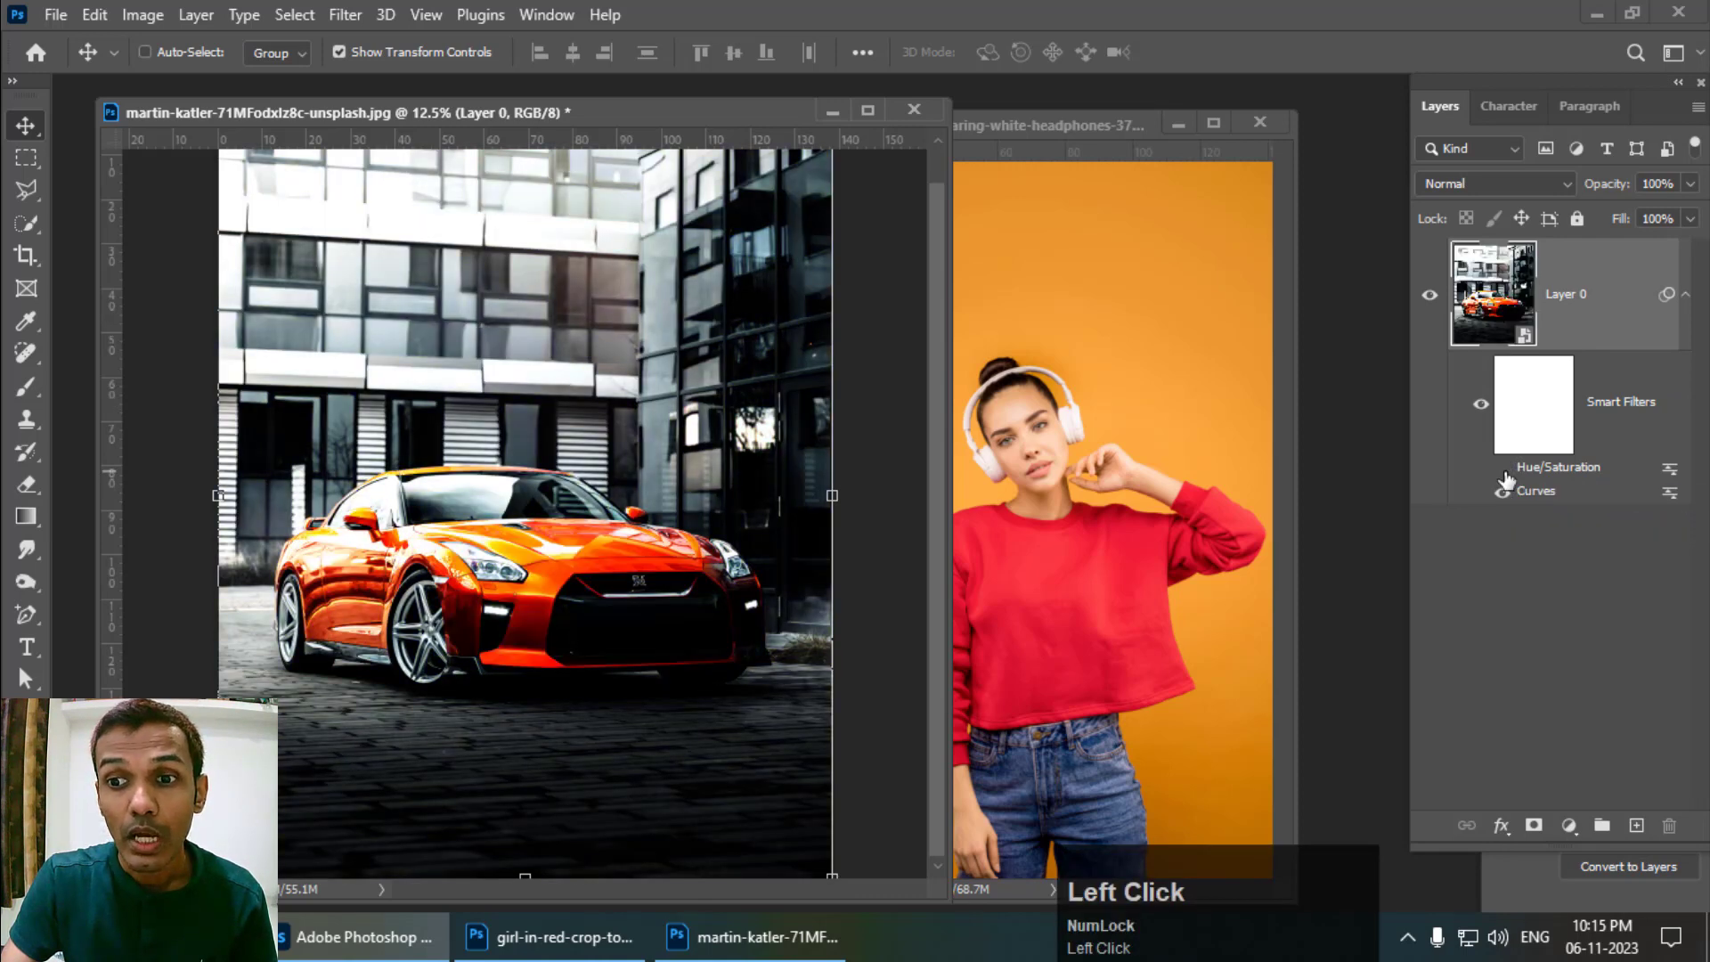
pyautogui.click(1479, 408)
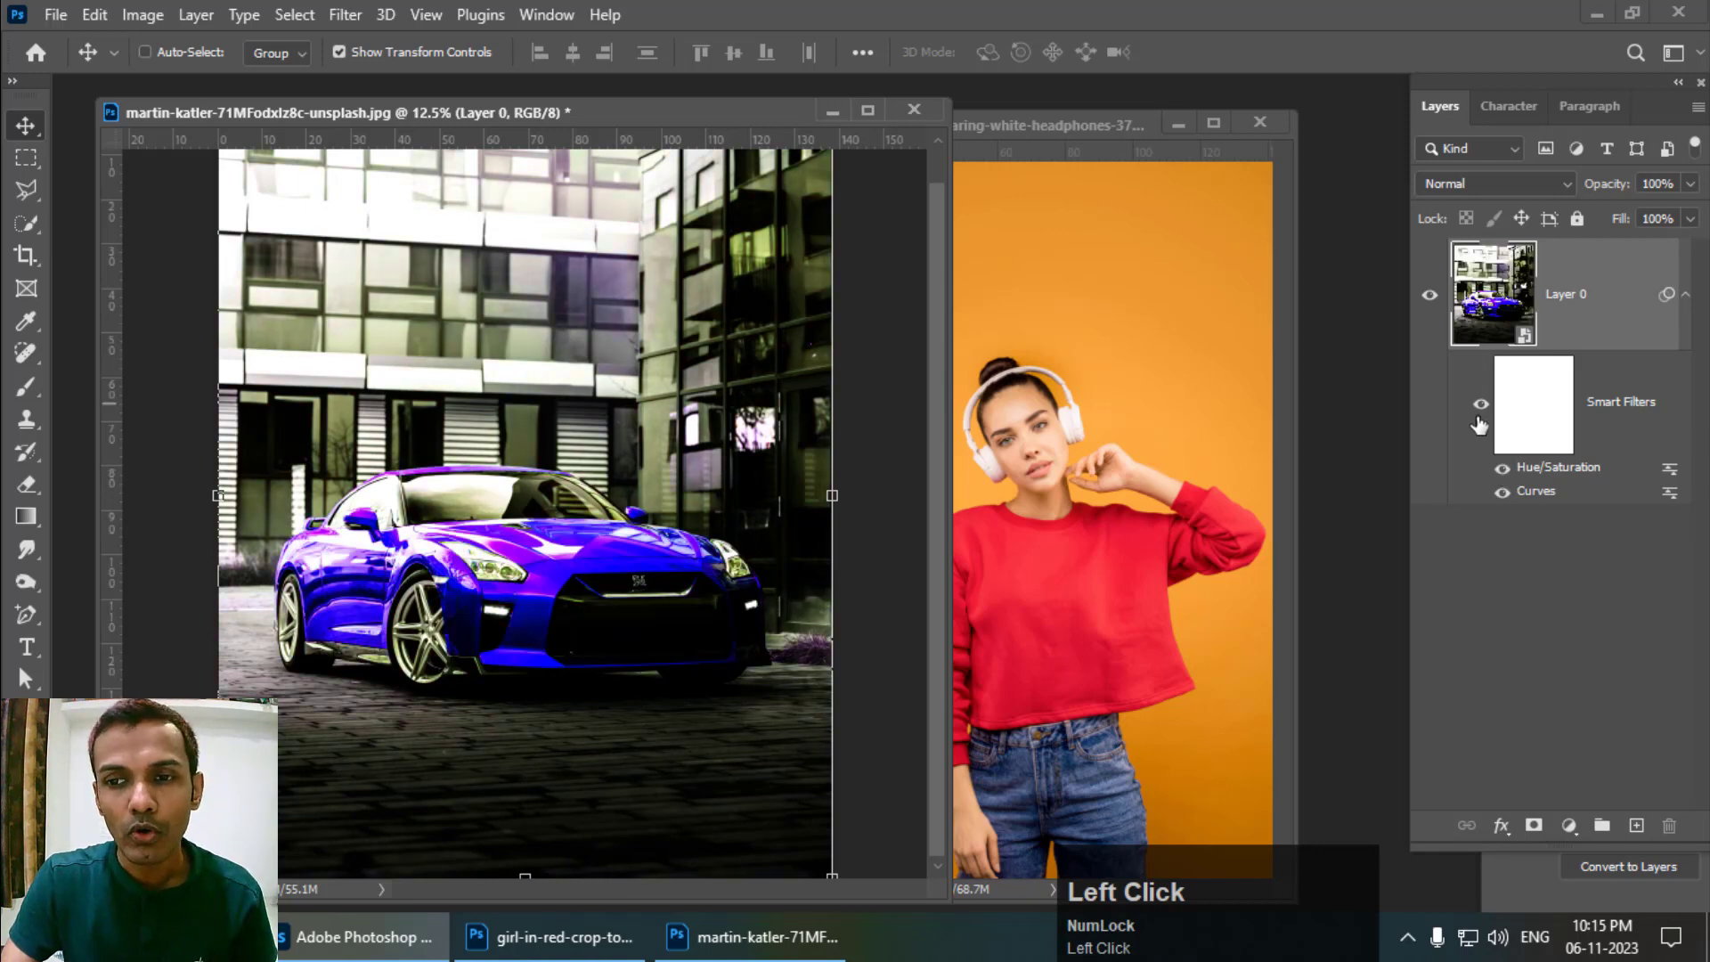
pyautogui.click(1482, 408)
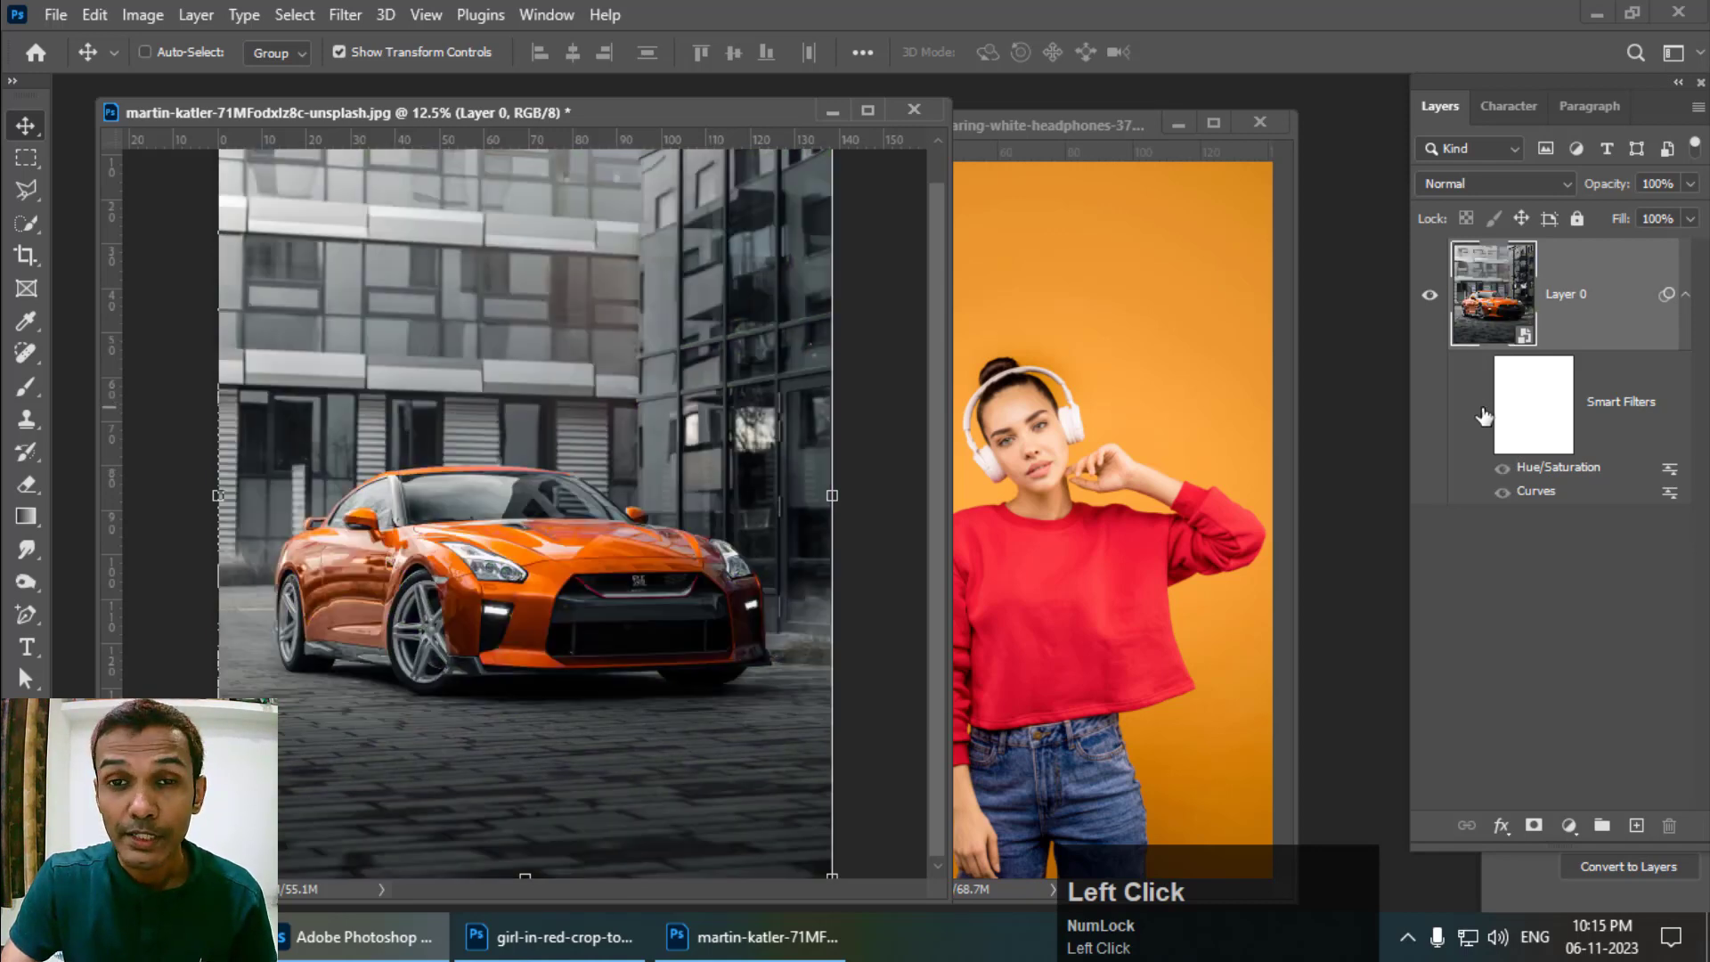
# Step: Show all smart filters on the car photo and soften the Curves filter's S-curve, moving the highlight point to input 154, output 200
pyautogui.click(1481, 407)
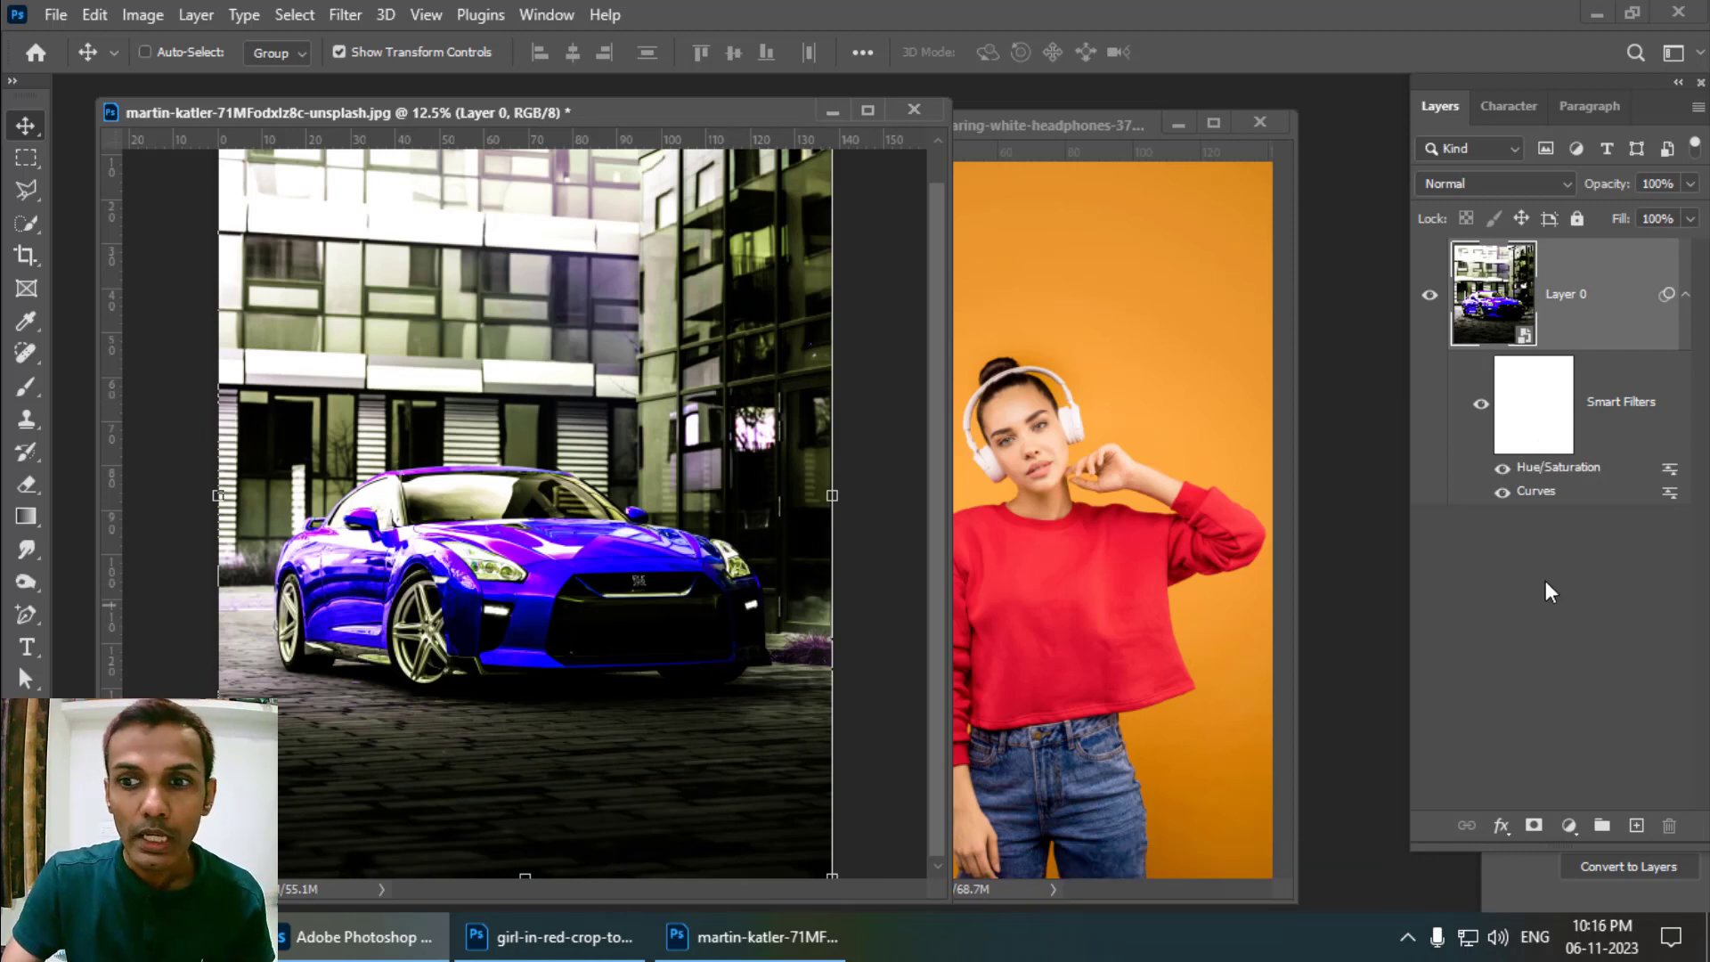
pyautogui.doubleClick(1537, 492)
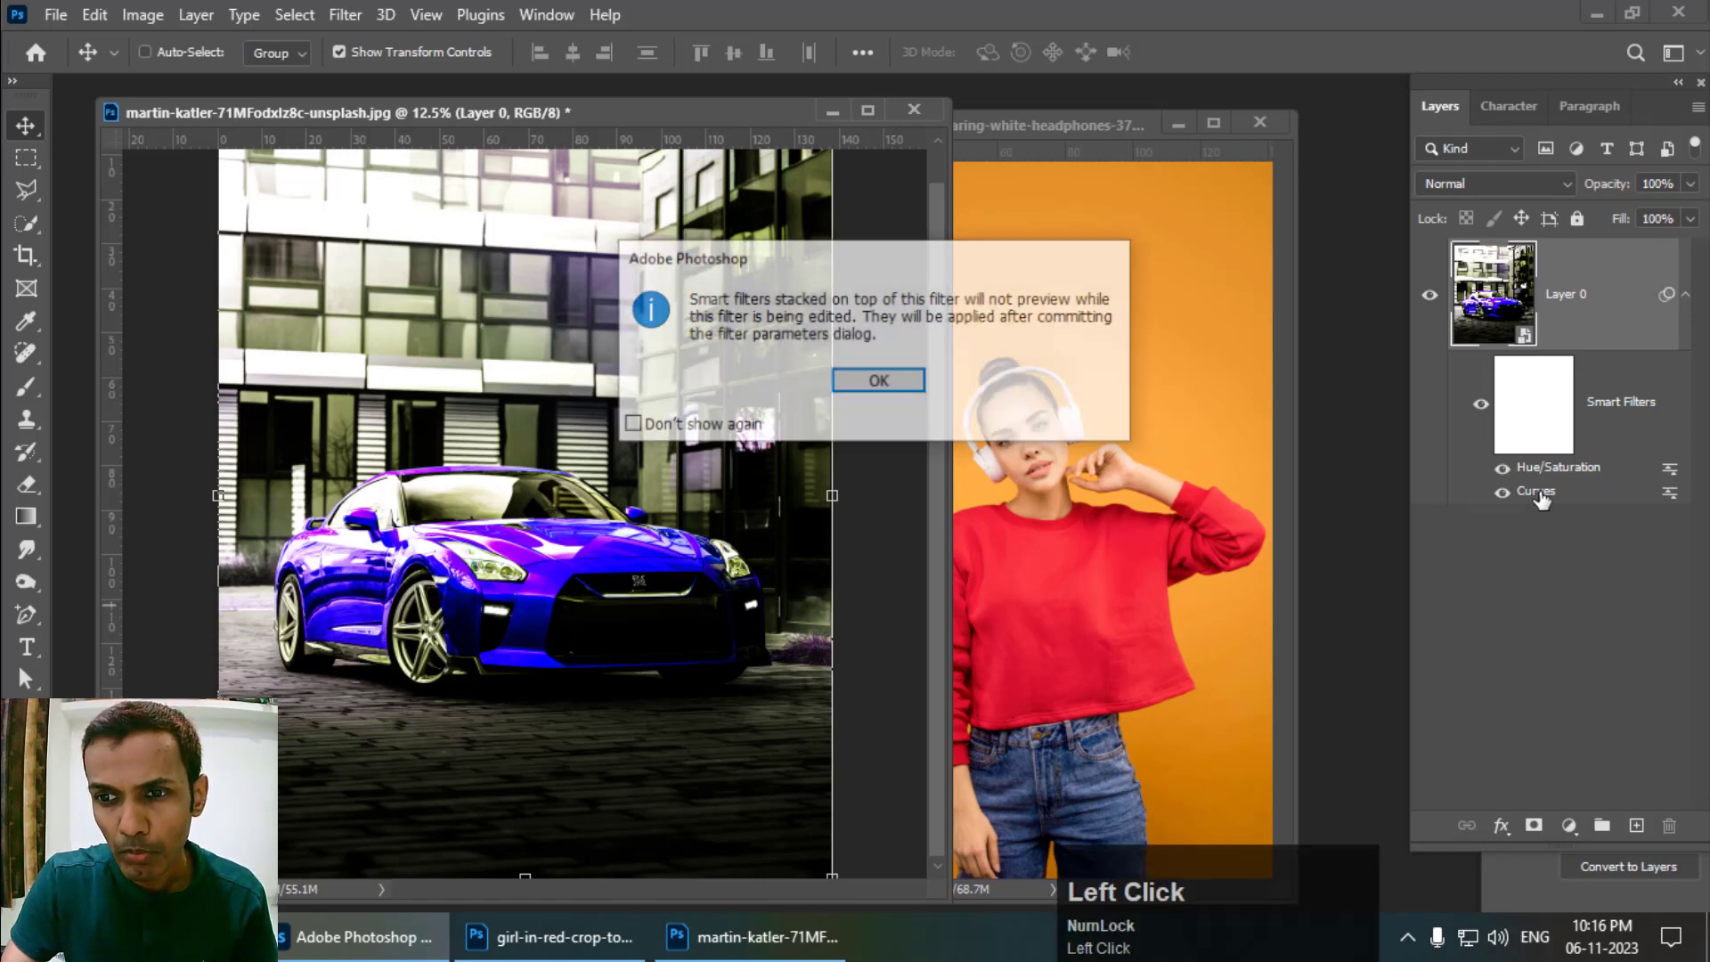
pyautogui.click(893, 385)
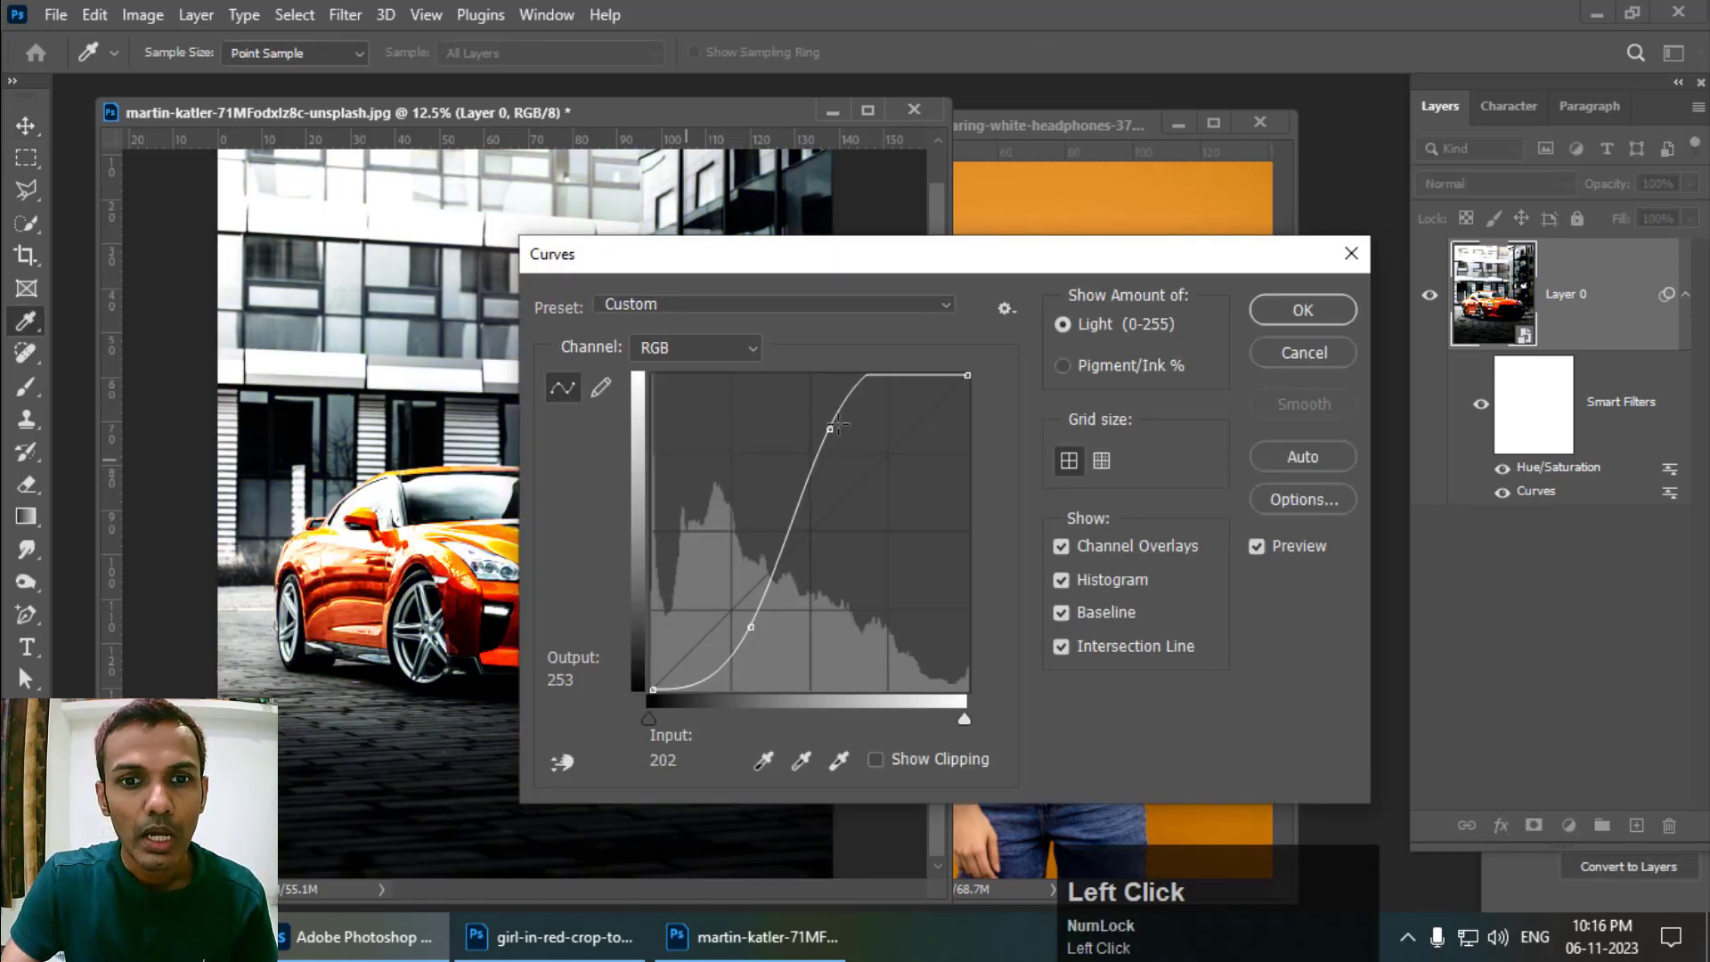
pyautogui.moveTo(830, 430); pyautogui.dragTo(843, 443)
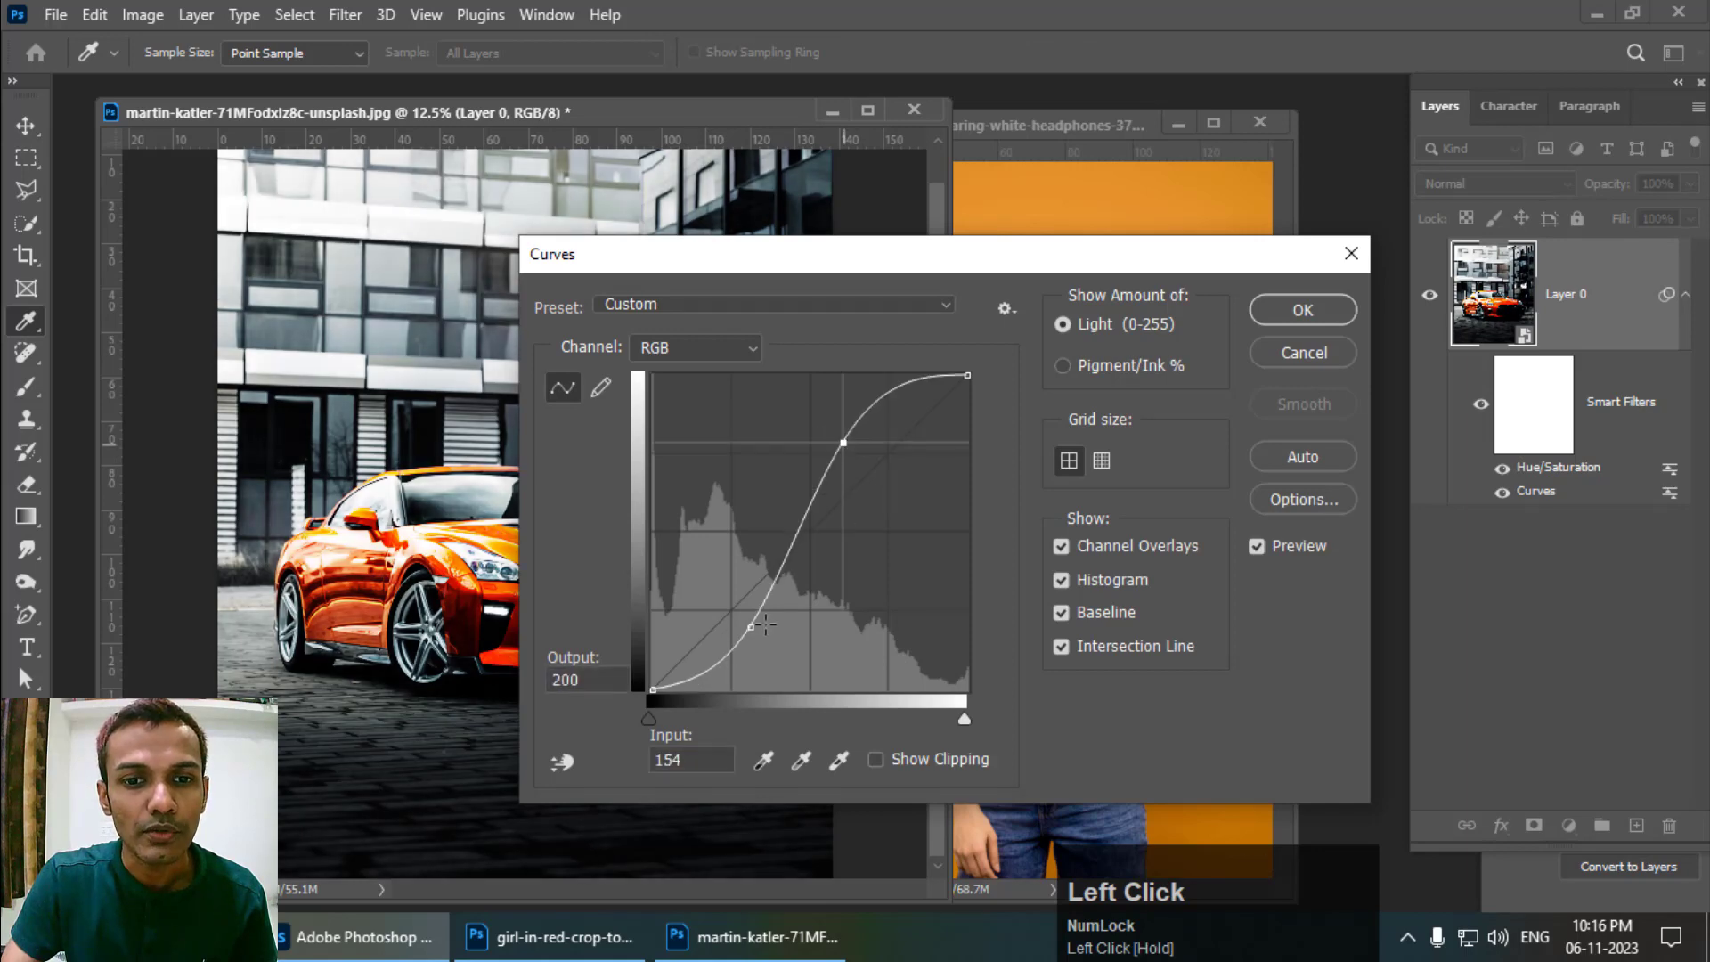
pyautogui.moveTo(751, 627); pyautogui.dragTo(736, 622)
pyautogui.click(1277, 312)
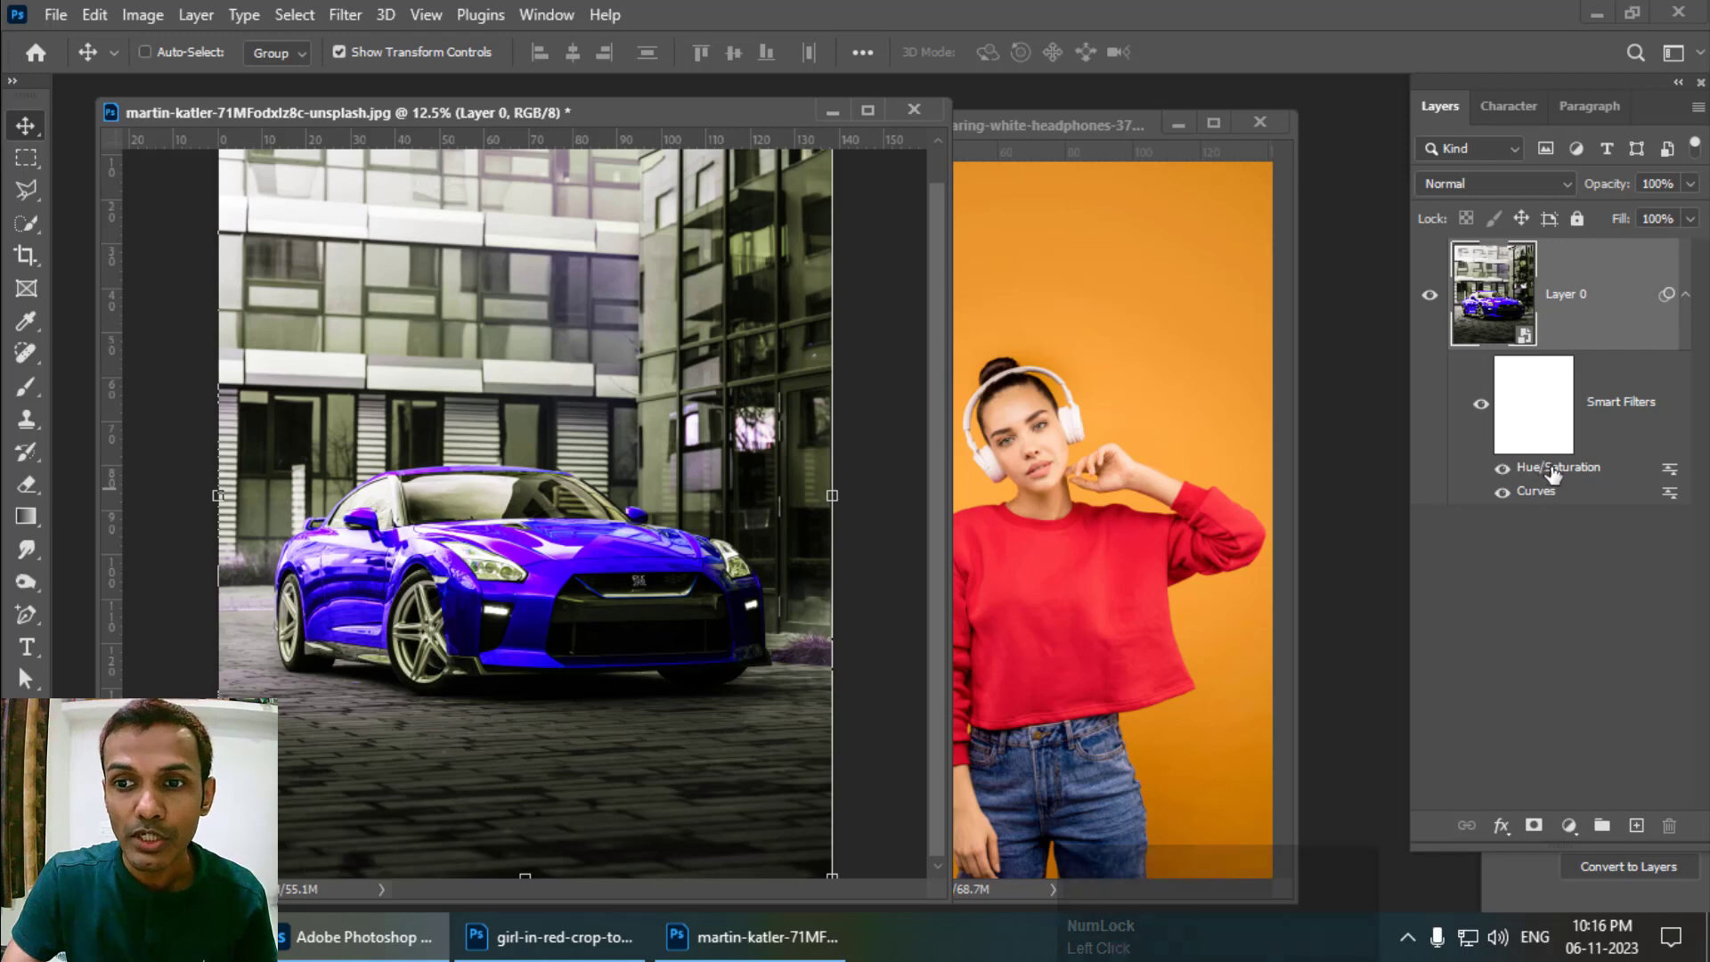
# Step: Edit the Hue/Saturation smart filter on the car photo, raising the hue until the car turns yellow
pyautogui.doubleClick(1545, 470)
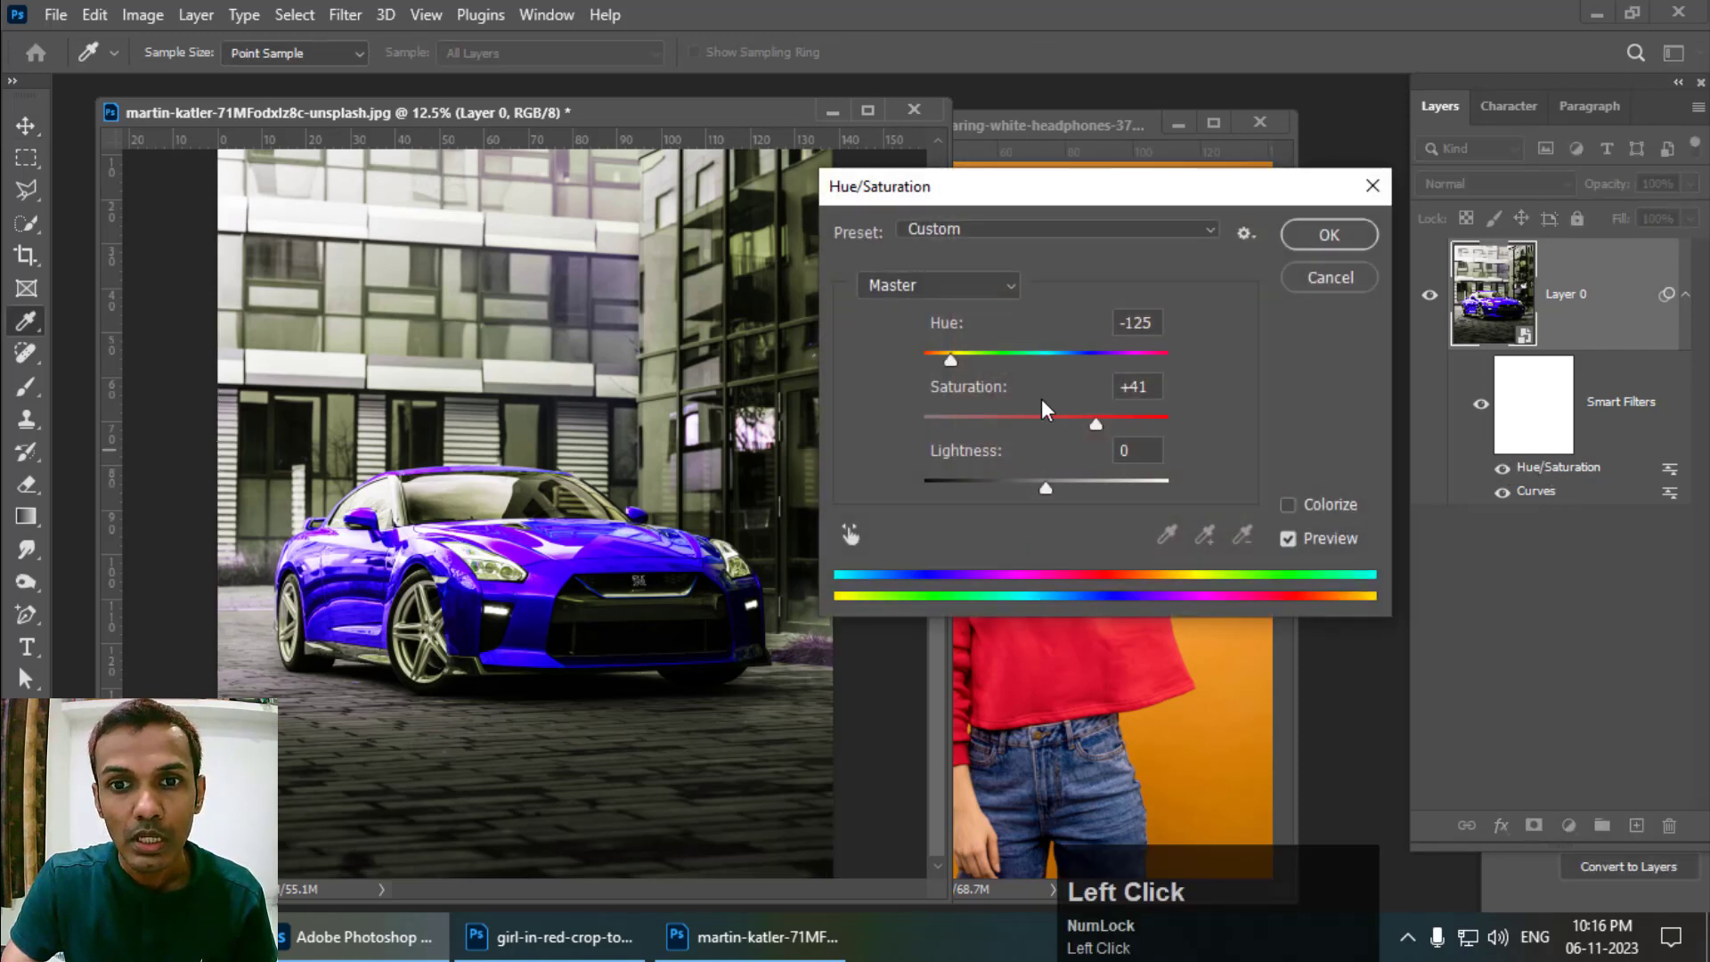
pyautogui.moveTo(953, 360); pyautogui.dragTo(1093, 369)
pyautogui.click(1314, 239)
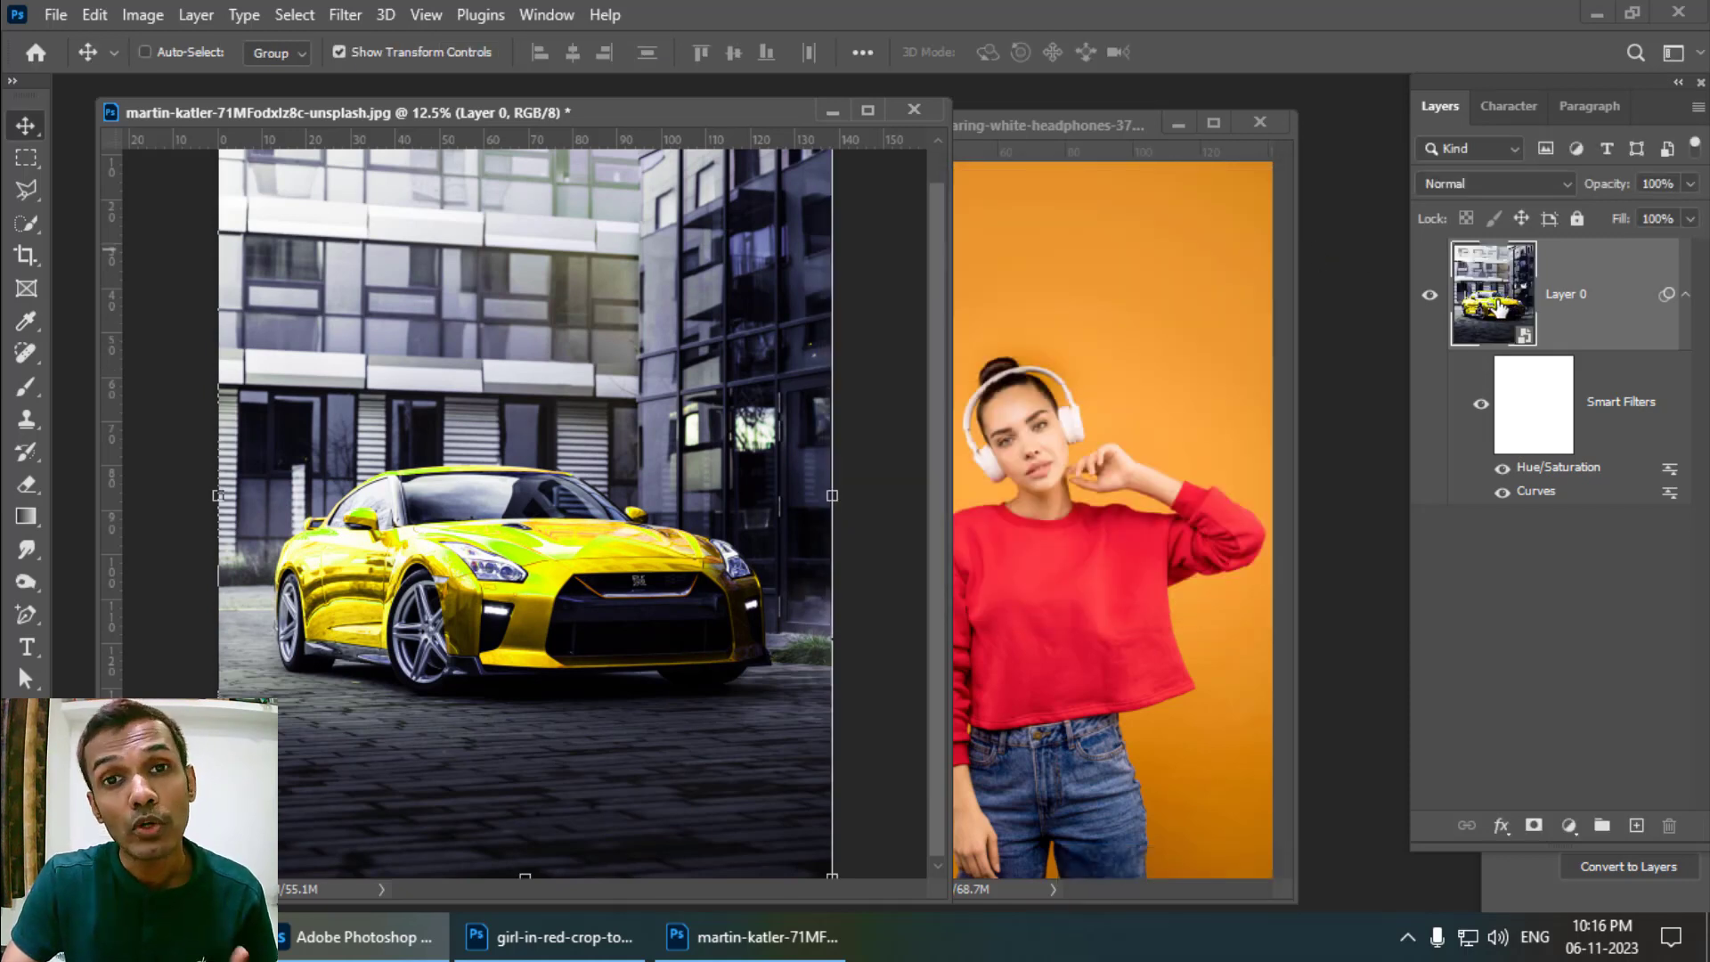
# Step: Try a lower opacity for the Hue/Saturation smart filter in its blending options
pyautogui.click(1671, 479)
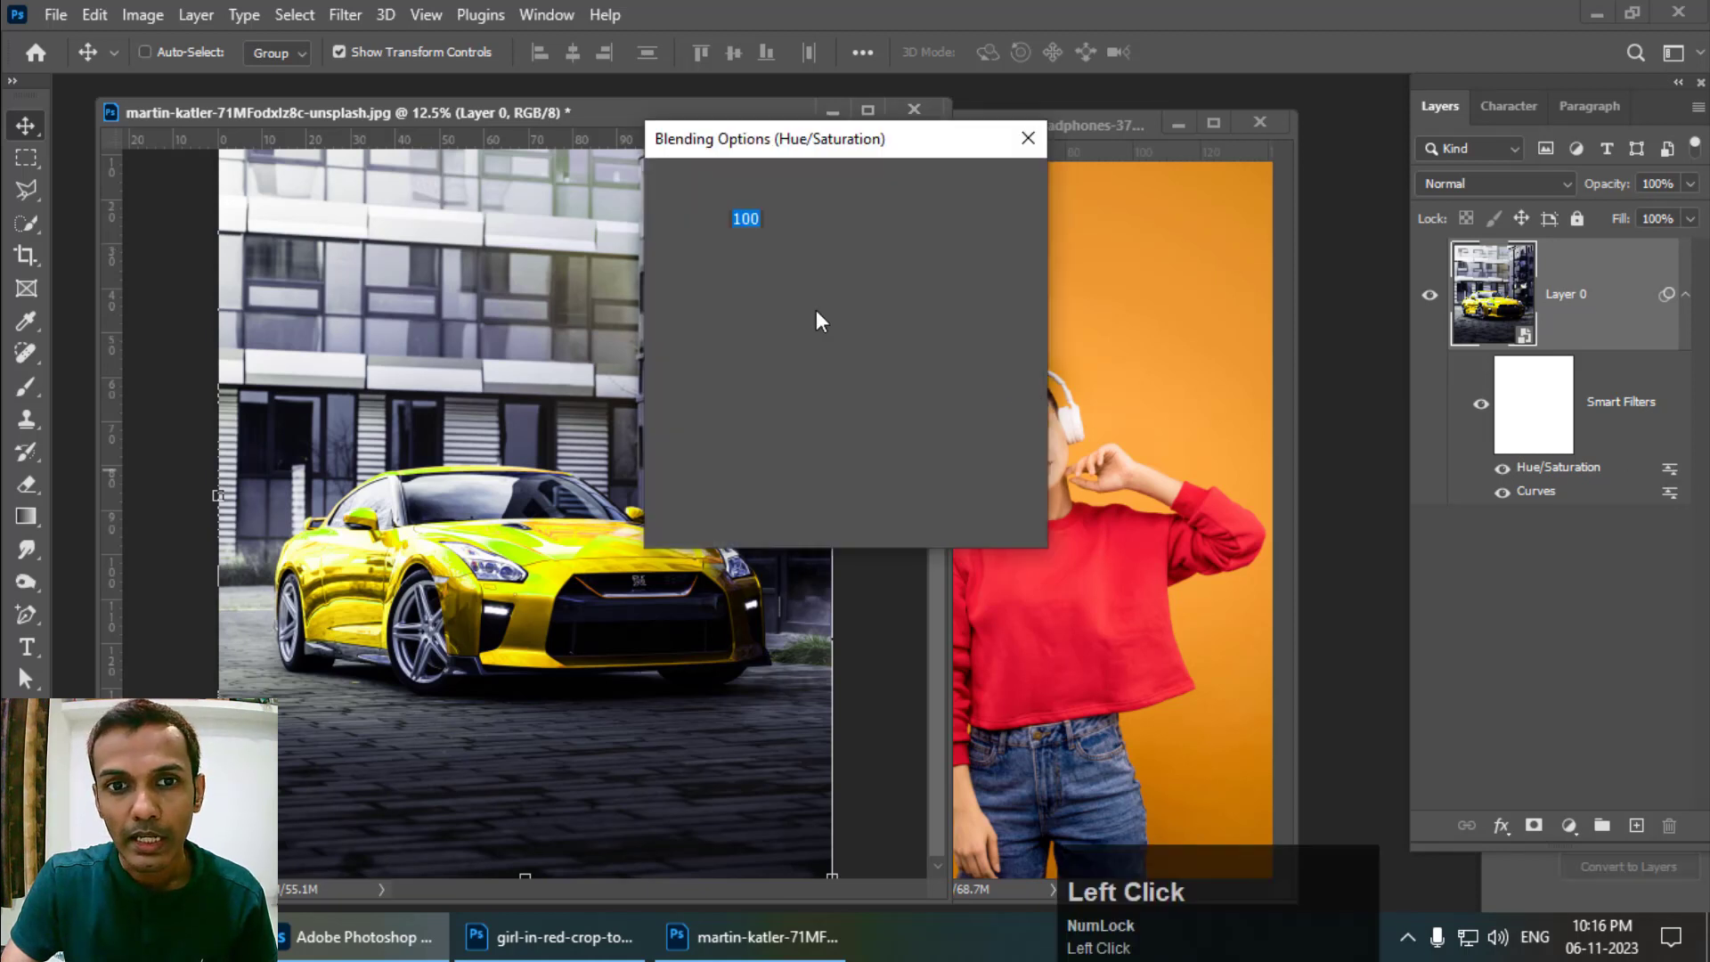
pyautogui.click(777, 221)
pyautogui.moveTo(766, 249); pyautogui.dragTo(718, 253)
pyautogui.click(988, 231)
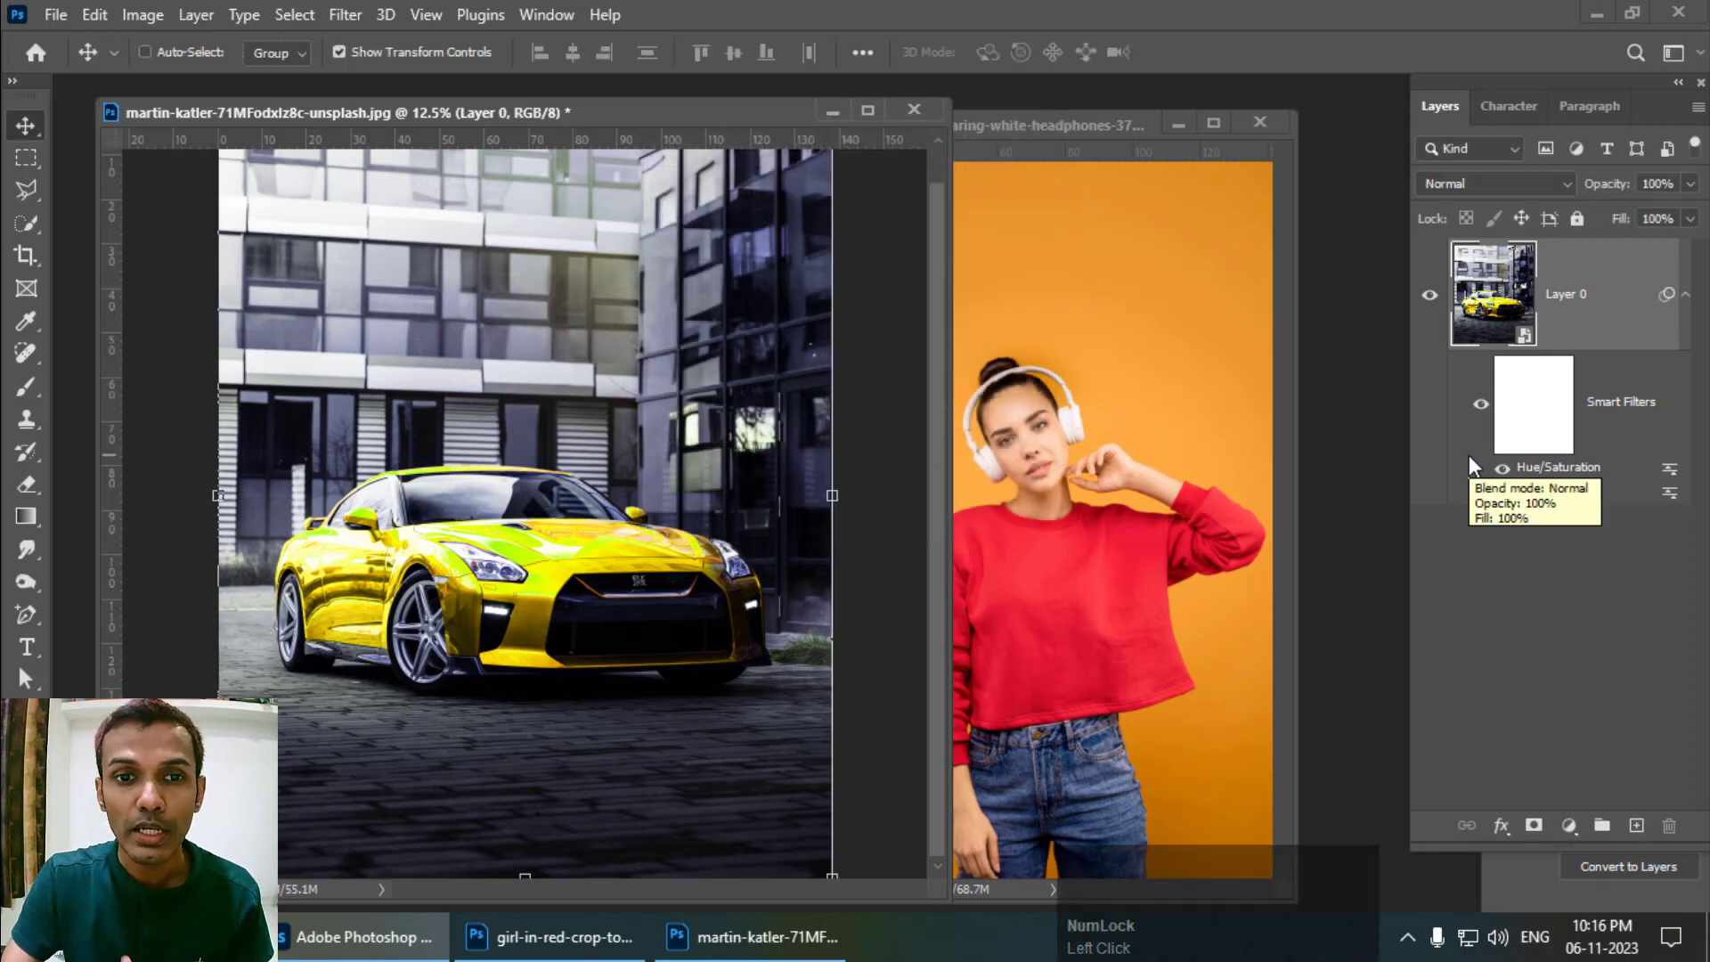
# Step: Revert the car photo to its saved state and convert its Background layer to a smart object
pyautogui.moveTo(452, 112); pyautogui.dragTo(435, 113)
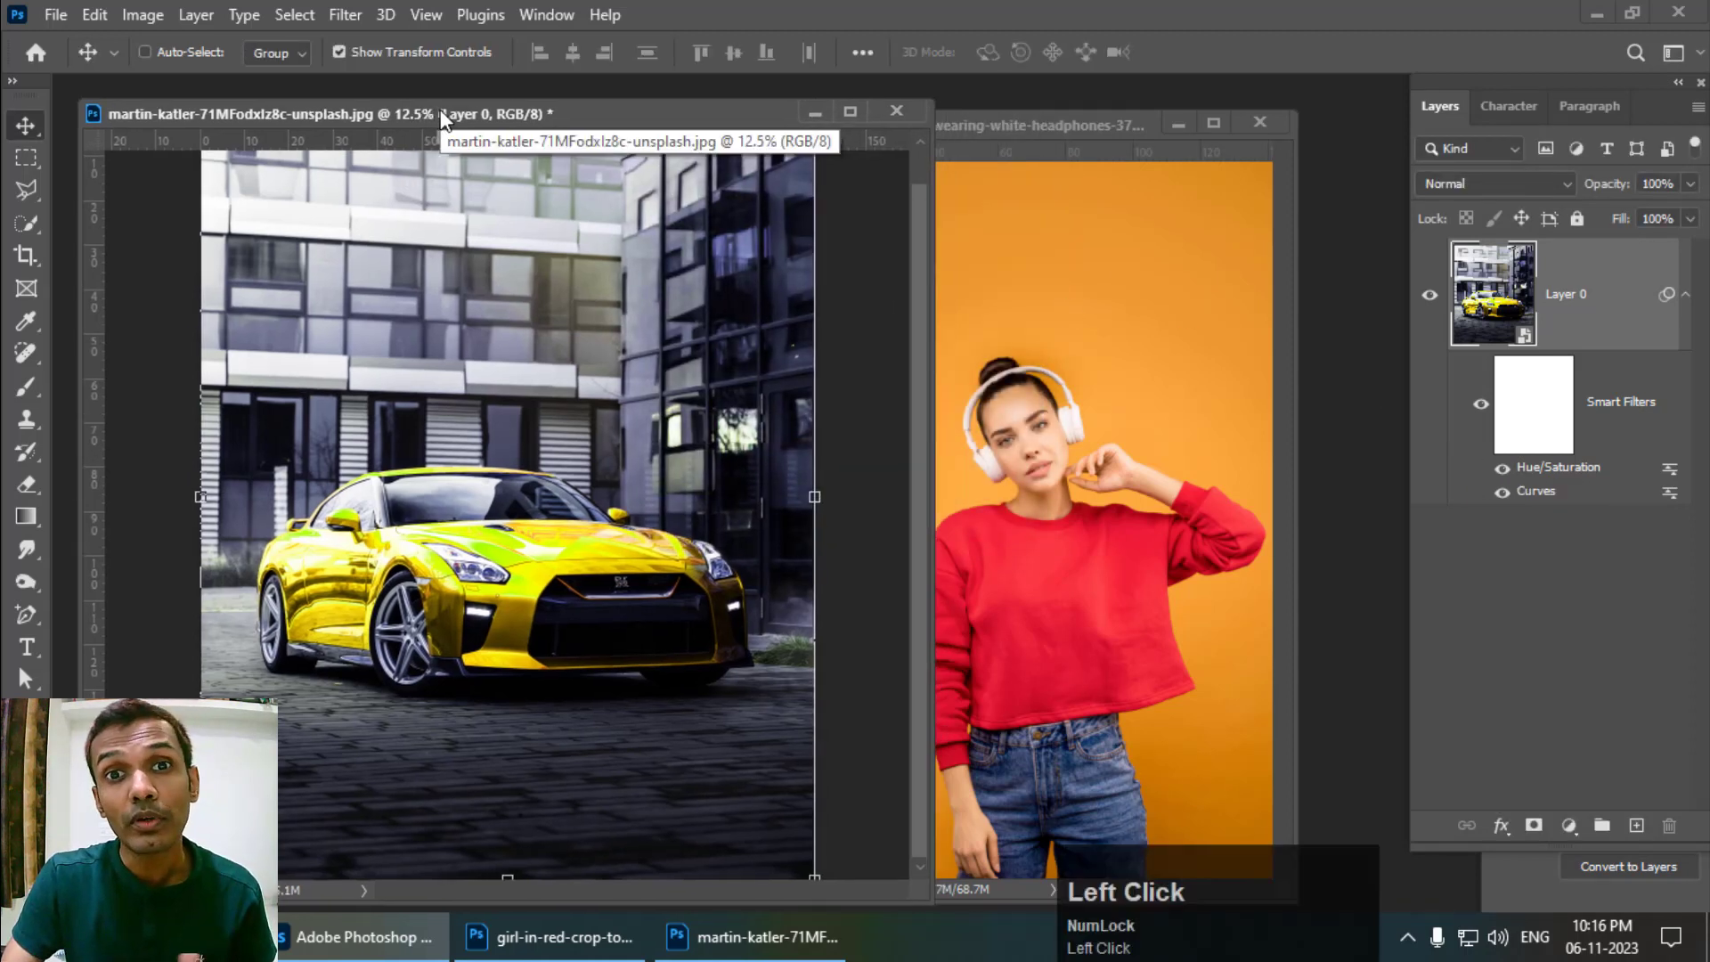
pyautogui.press('F12')
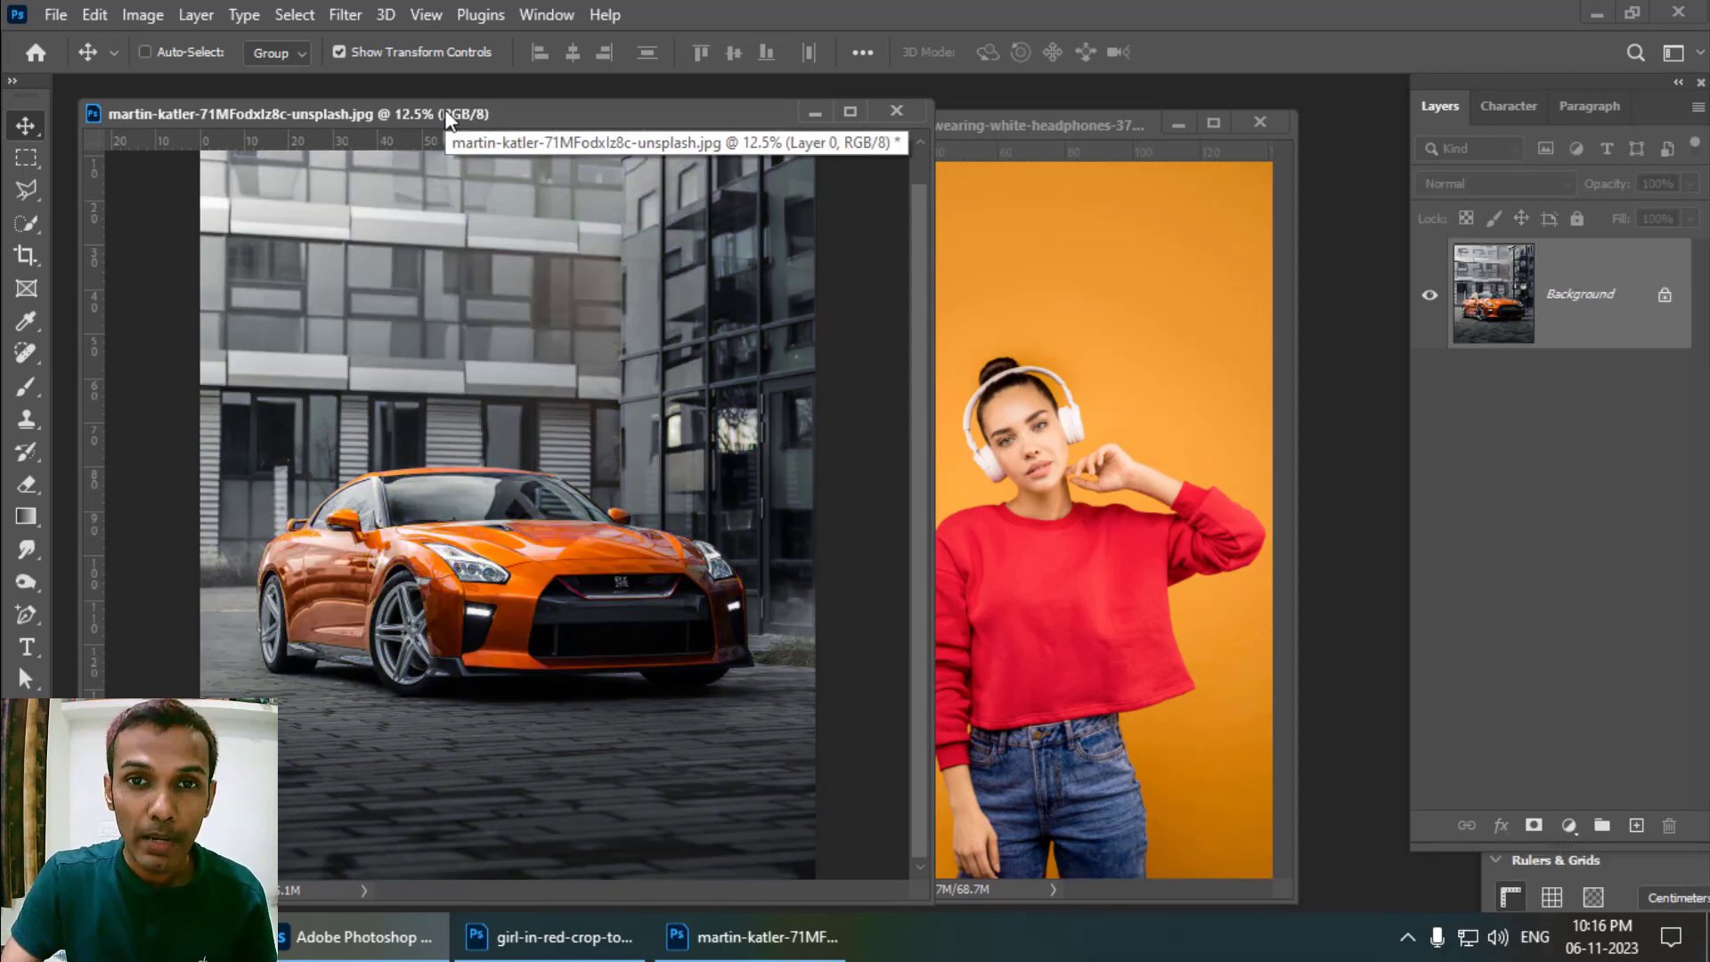
pyautogui.moveTo(455, 123); pyautogui.dragTo(473, 123)
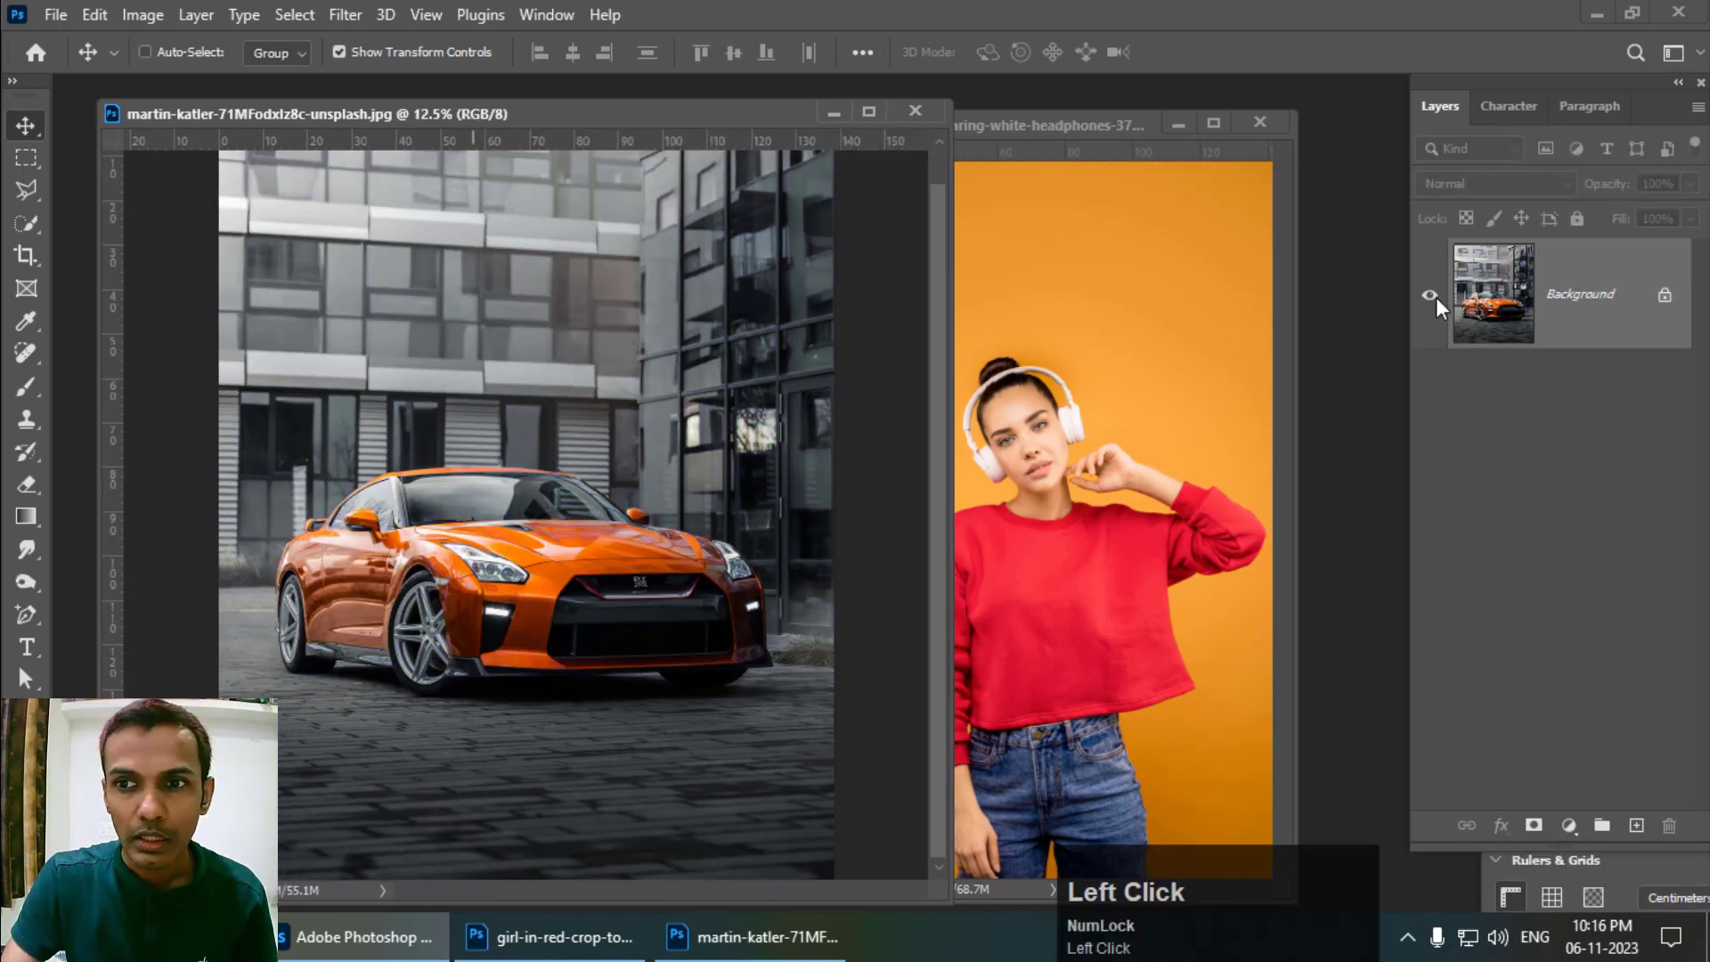
pyautogui.rightClick(1584, 320)
pyautogui.click(1578, 518)
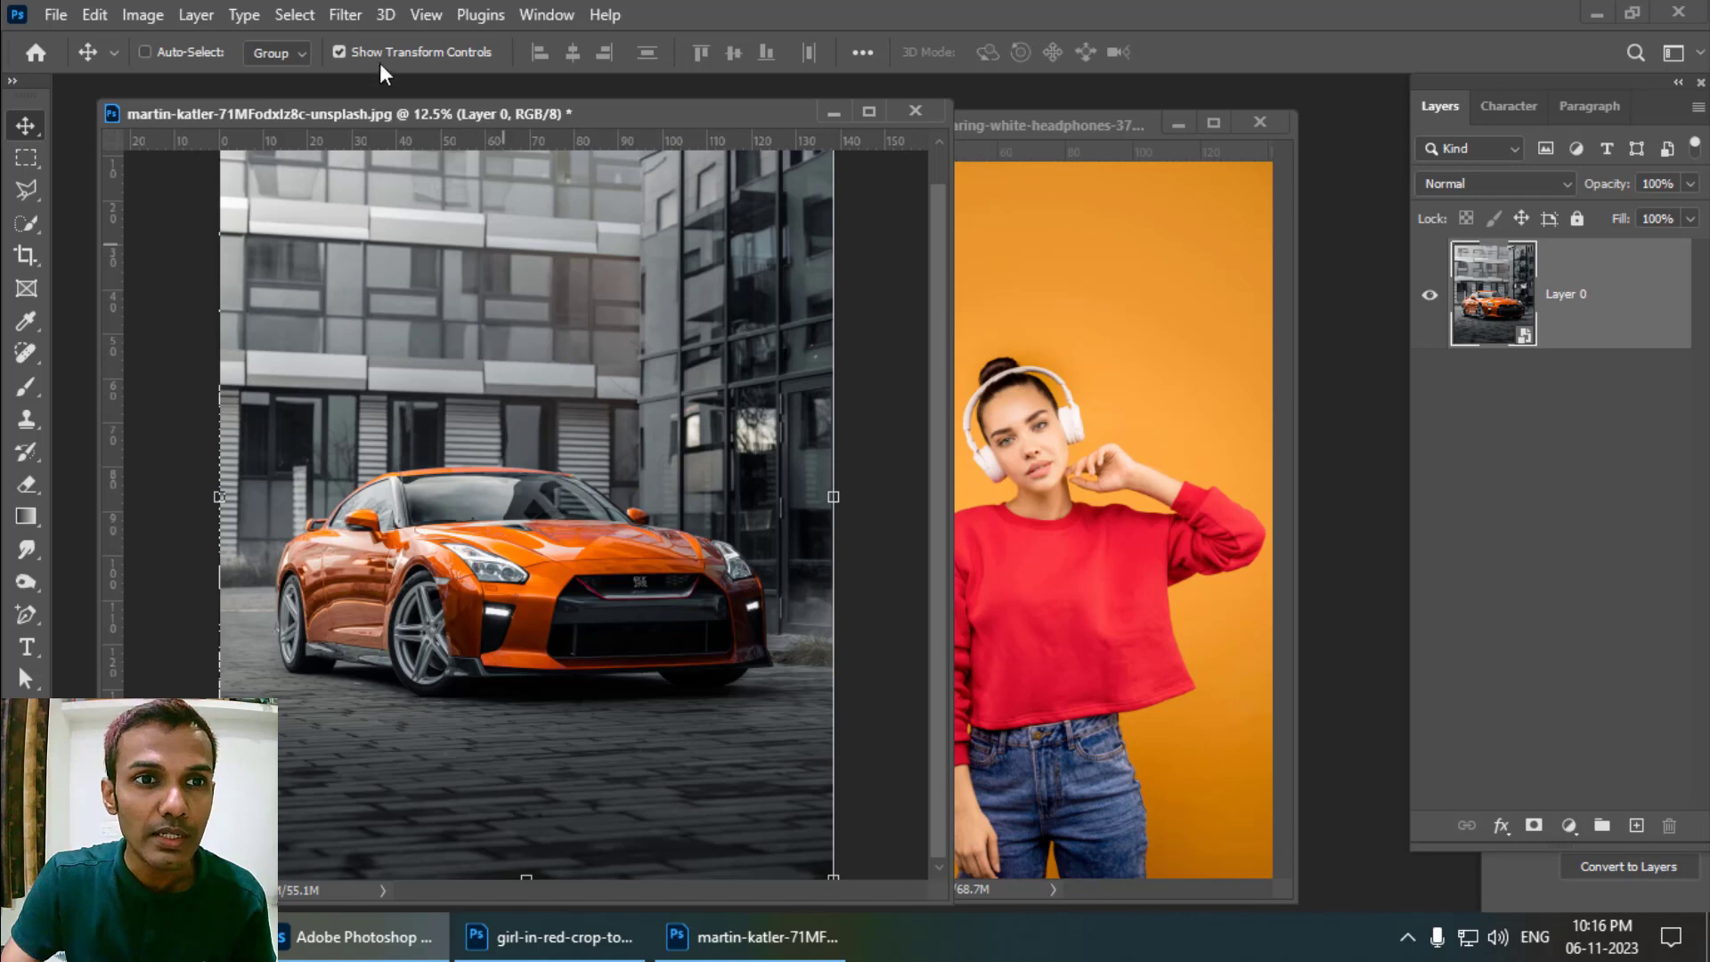
# Step: Apply the Pixelate Mezzotint filter to the car smart object with the type Long Lines
pyautogui.click(354, 19)
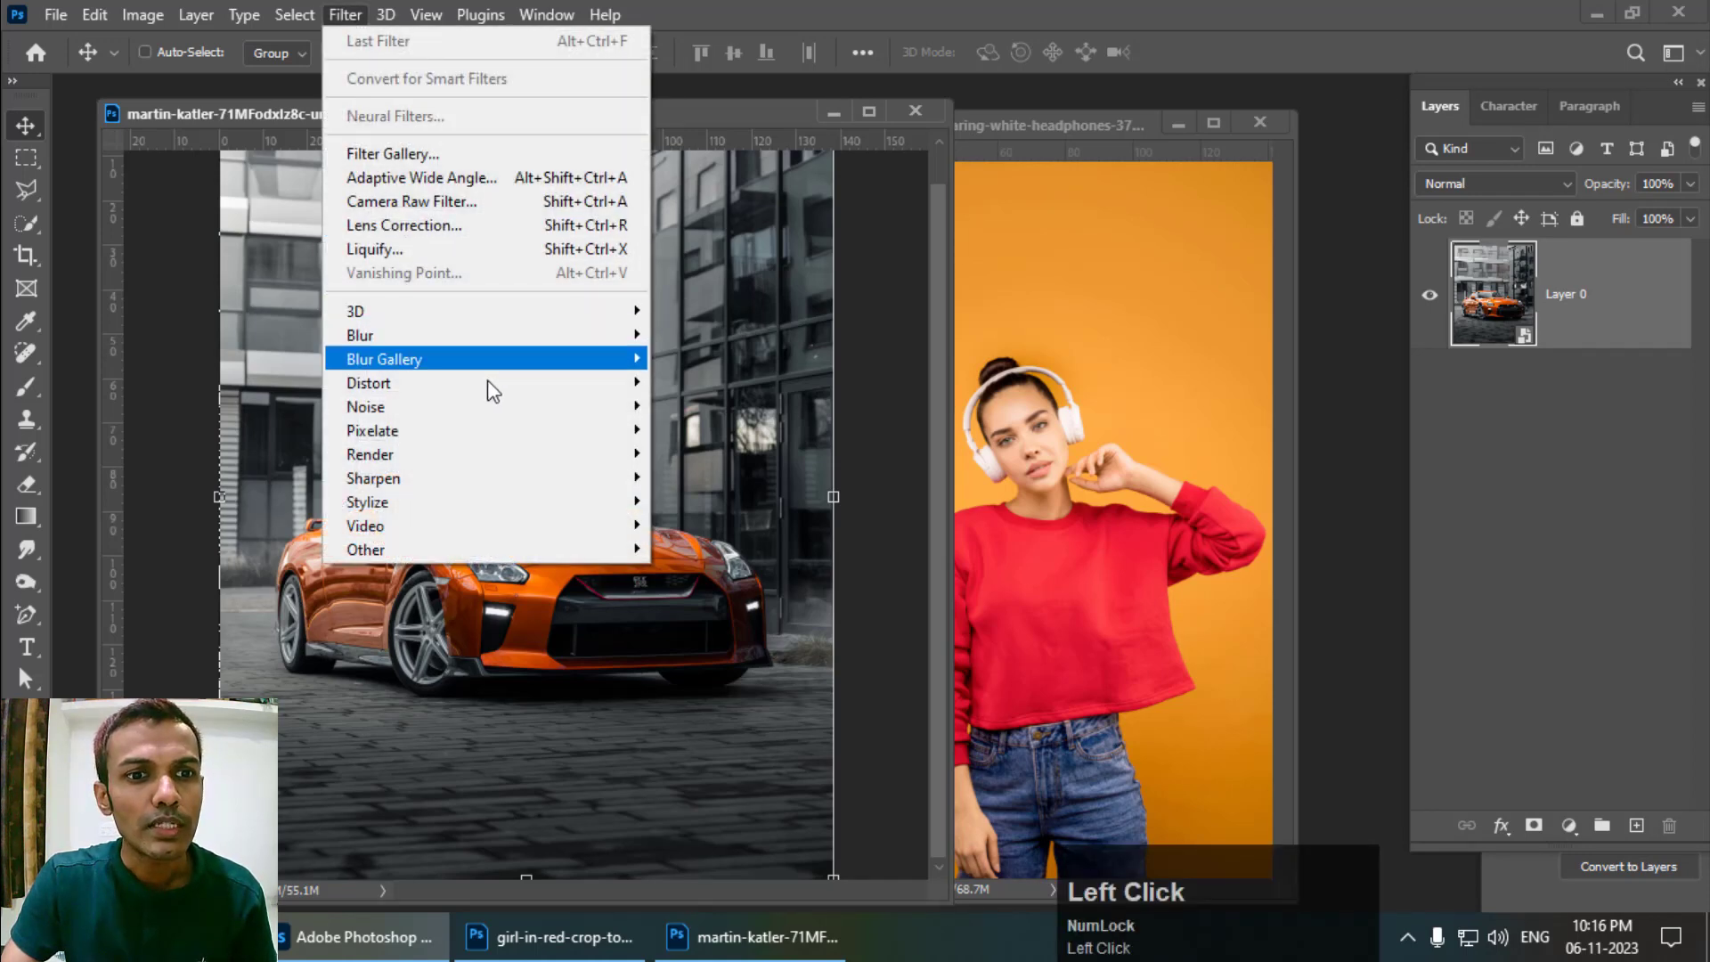
pyautogui.moveTo(495, 426)
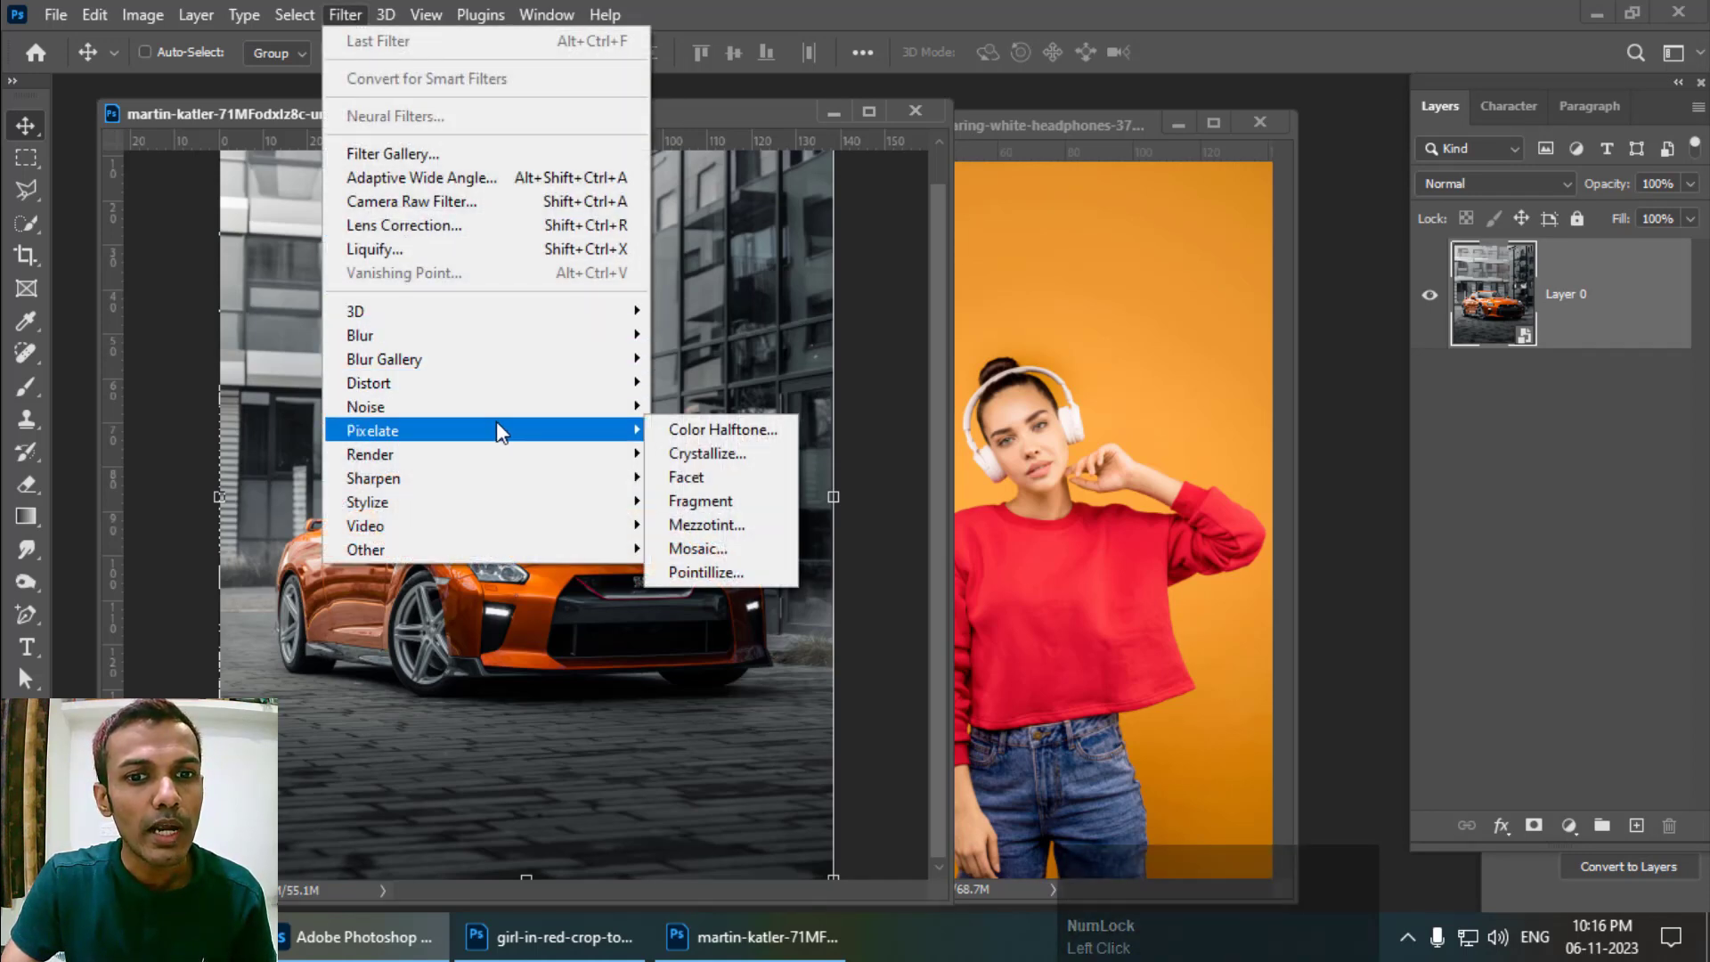
pyautogui.click(728, 525)
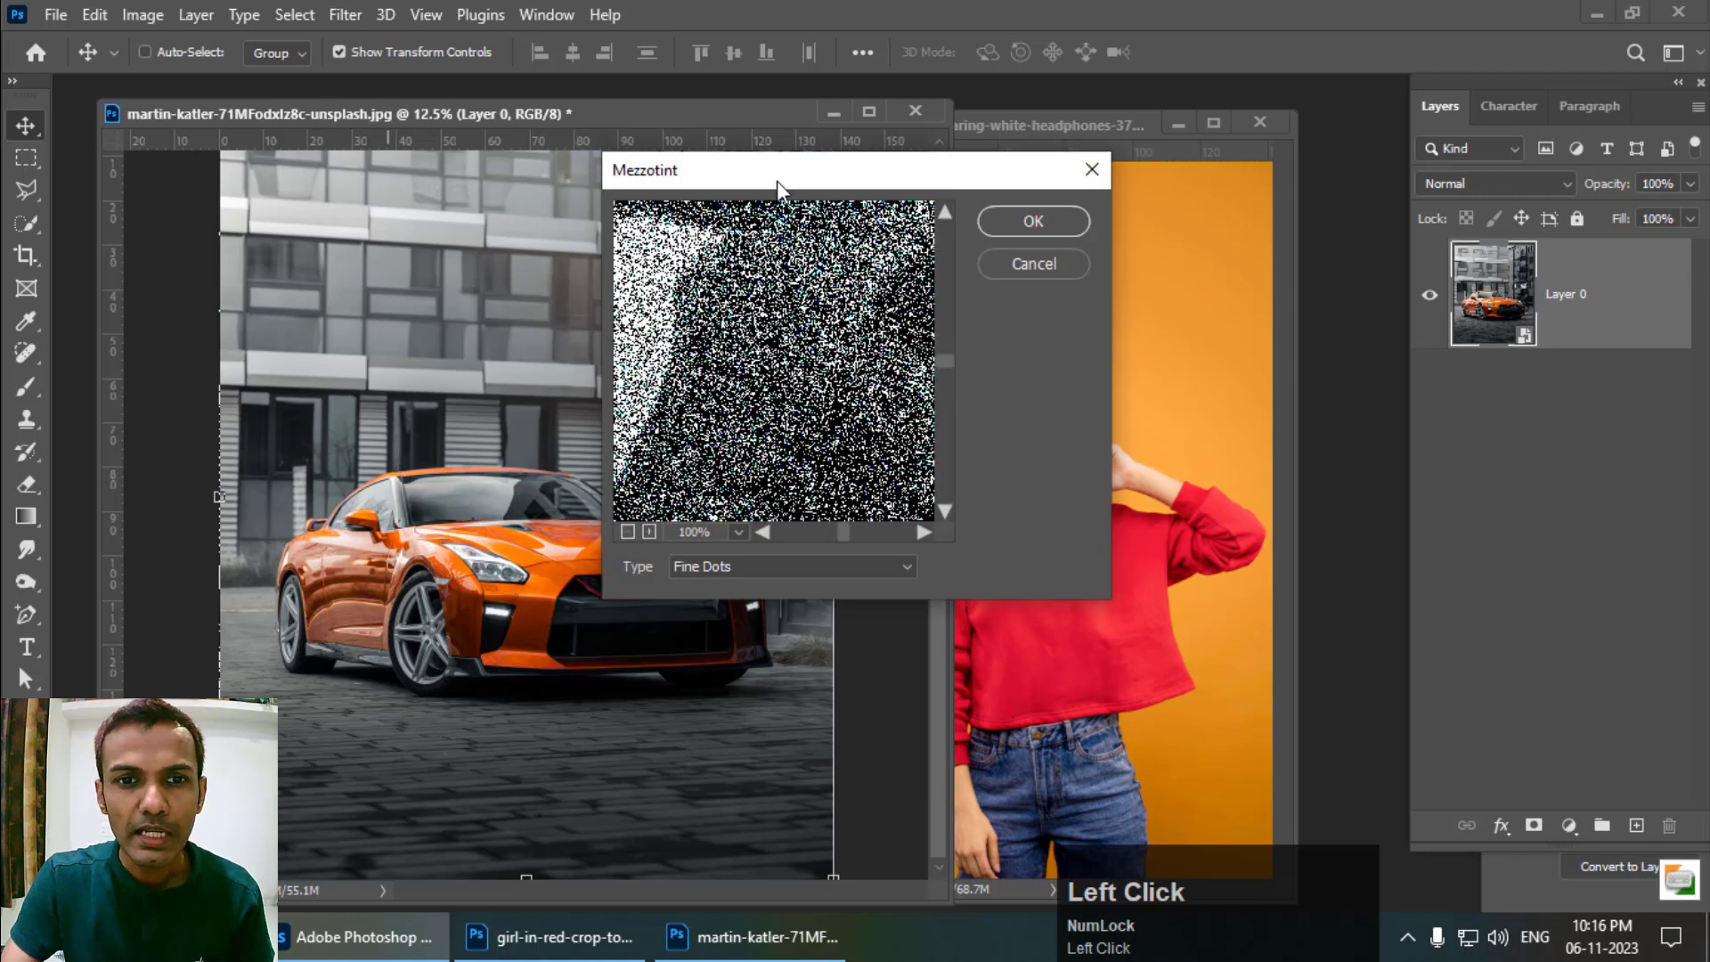
pyautogui.moveTo(873, 166); pyautogui.dragTo(1148, 128)
pyautogui.click(1095, 531)
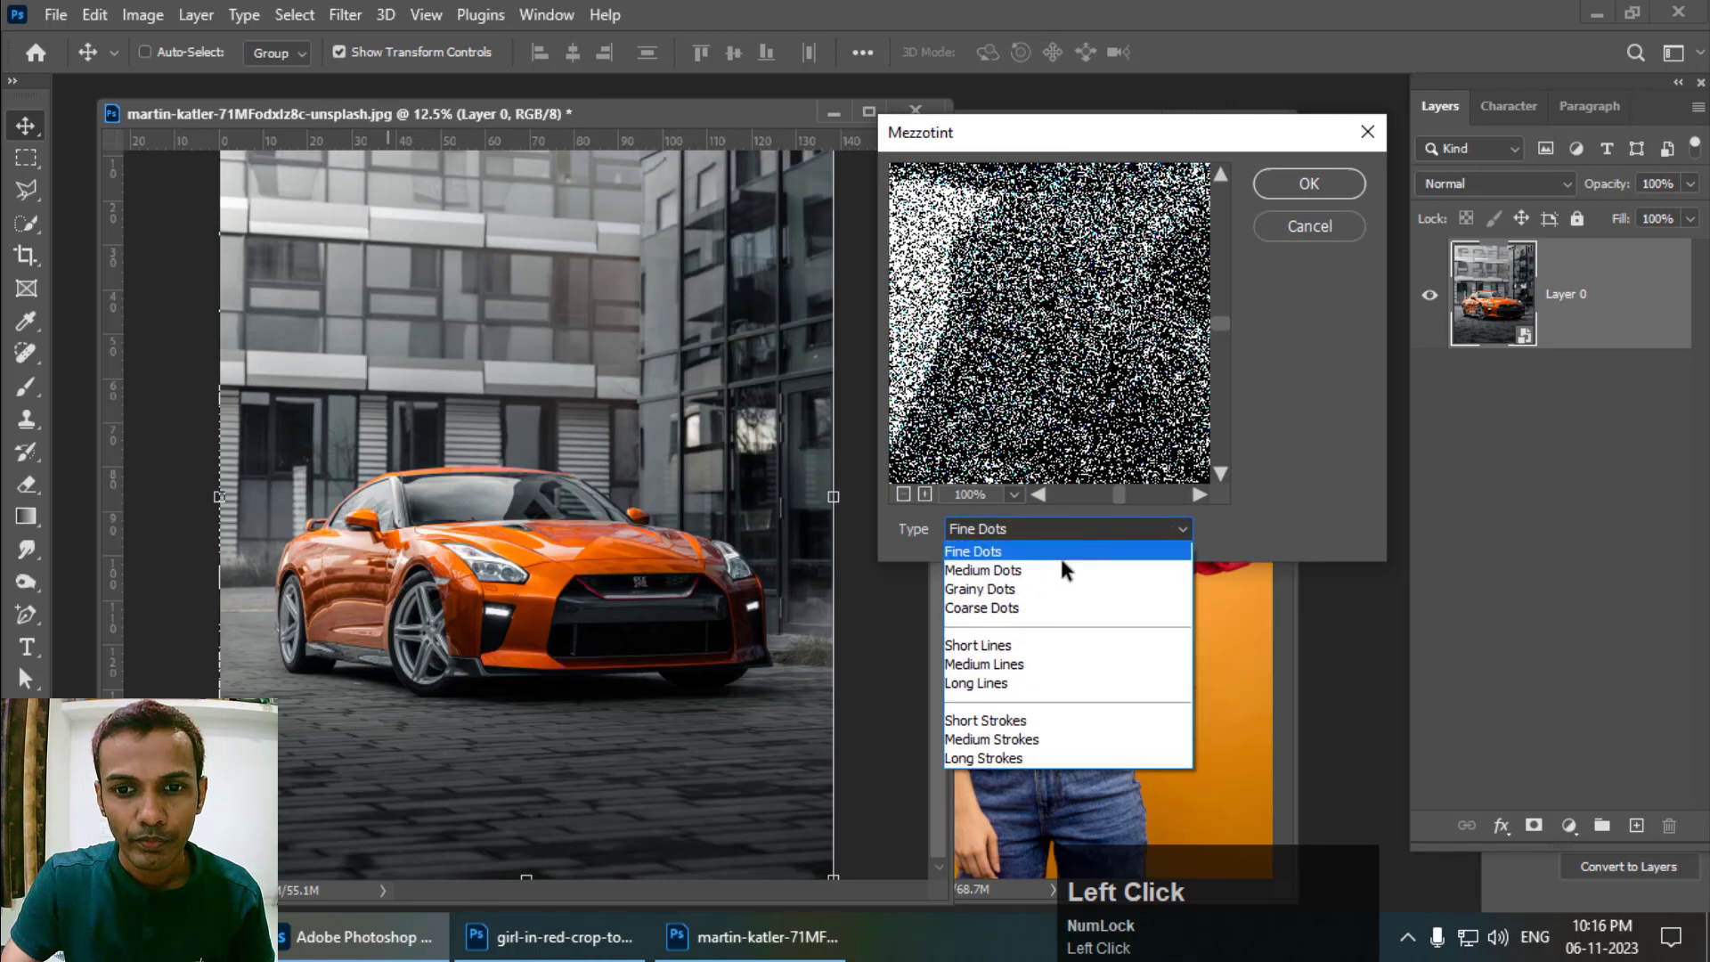
pyautogui.click(1021, 664)
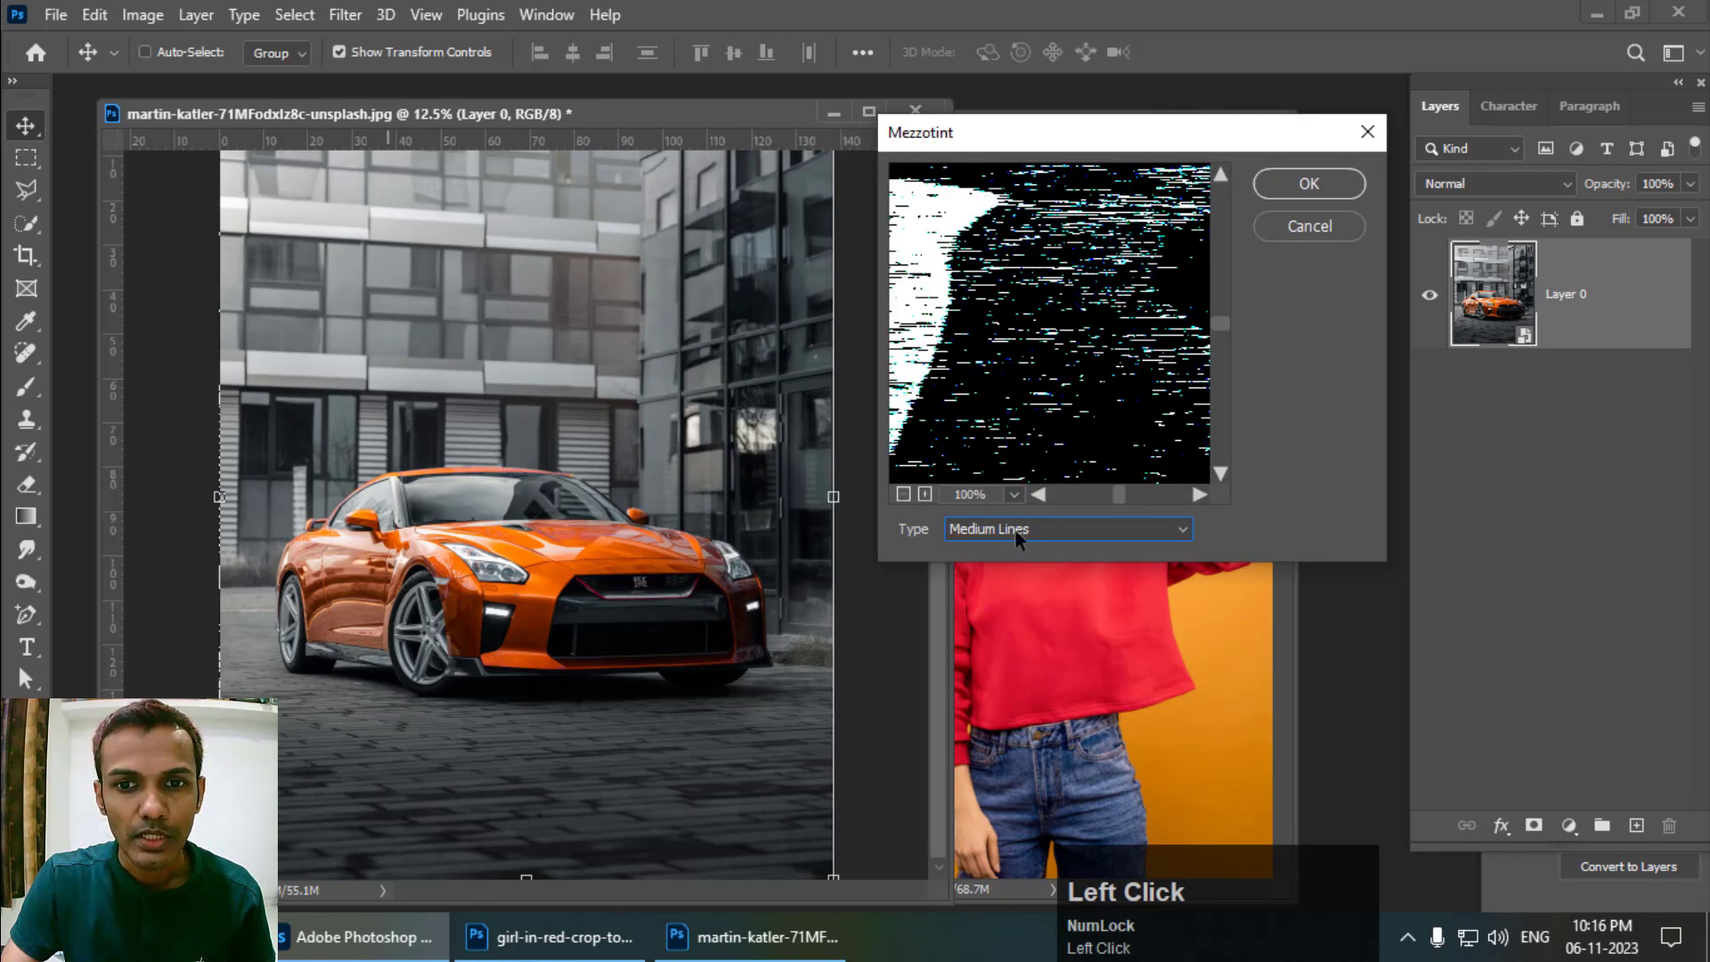
pyautogui.click(1028, 533)
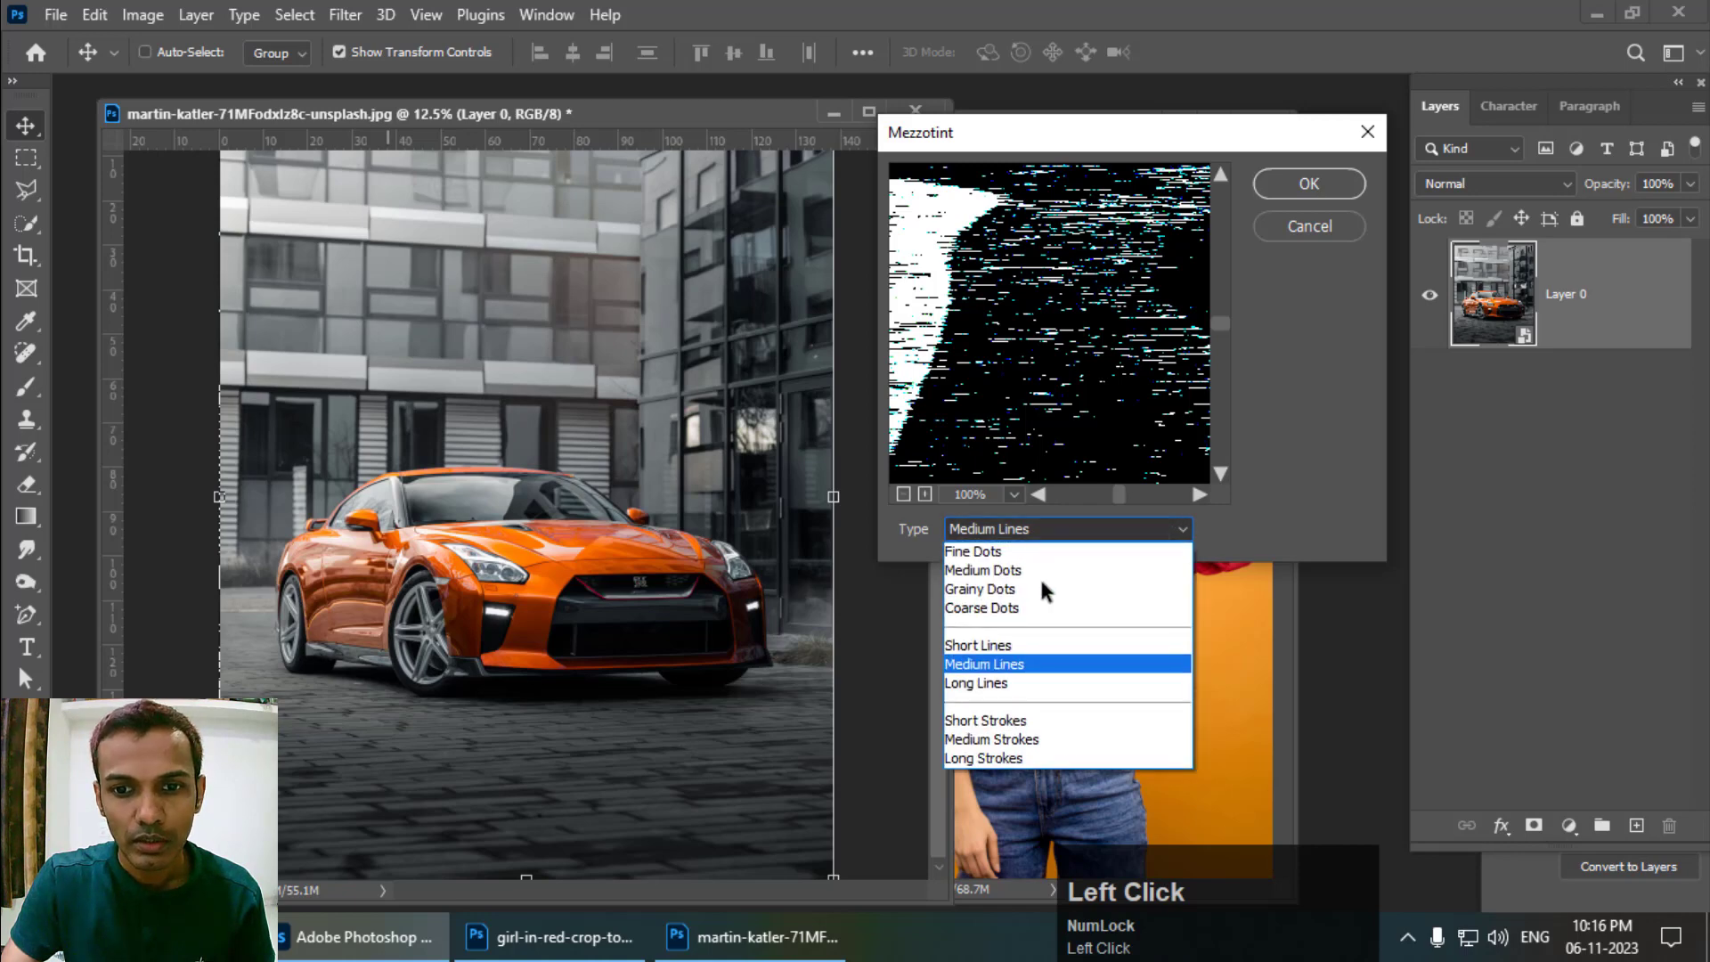
pyautogui.click(1036, 686)
pyautogui.click(1280, 191)
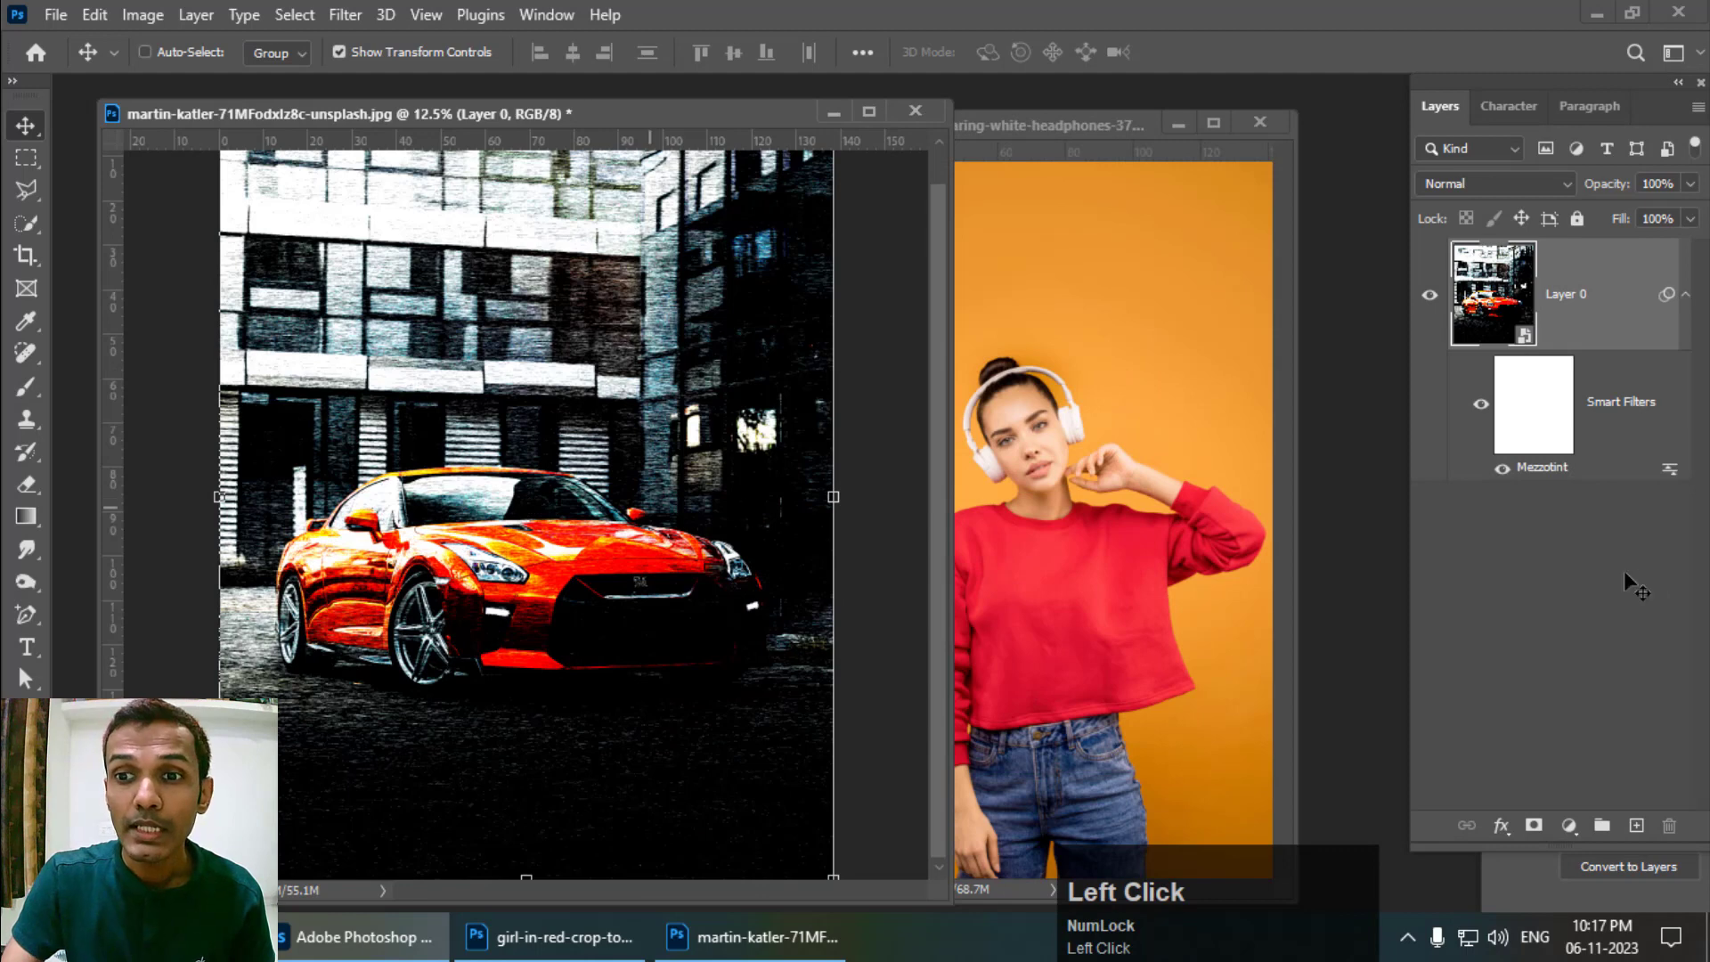
# Step: Hide and show the Mezzotint smart filter twice to compare the car photo with and without it
pyautogui.click(1501, 472)
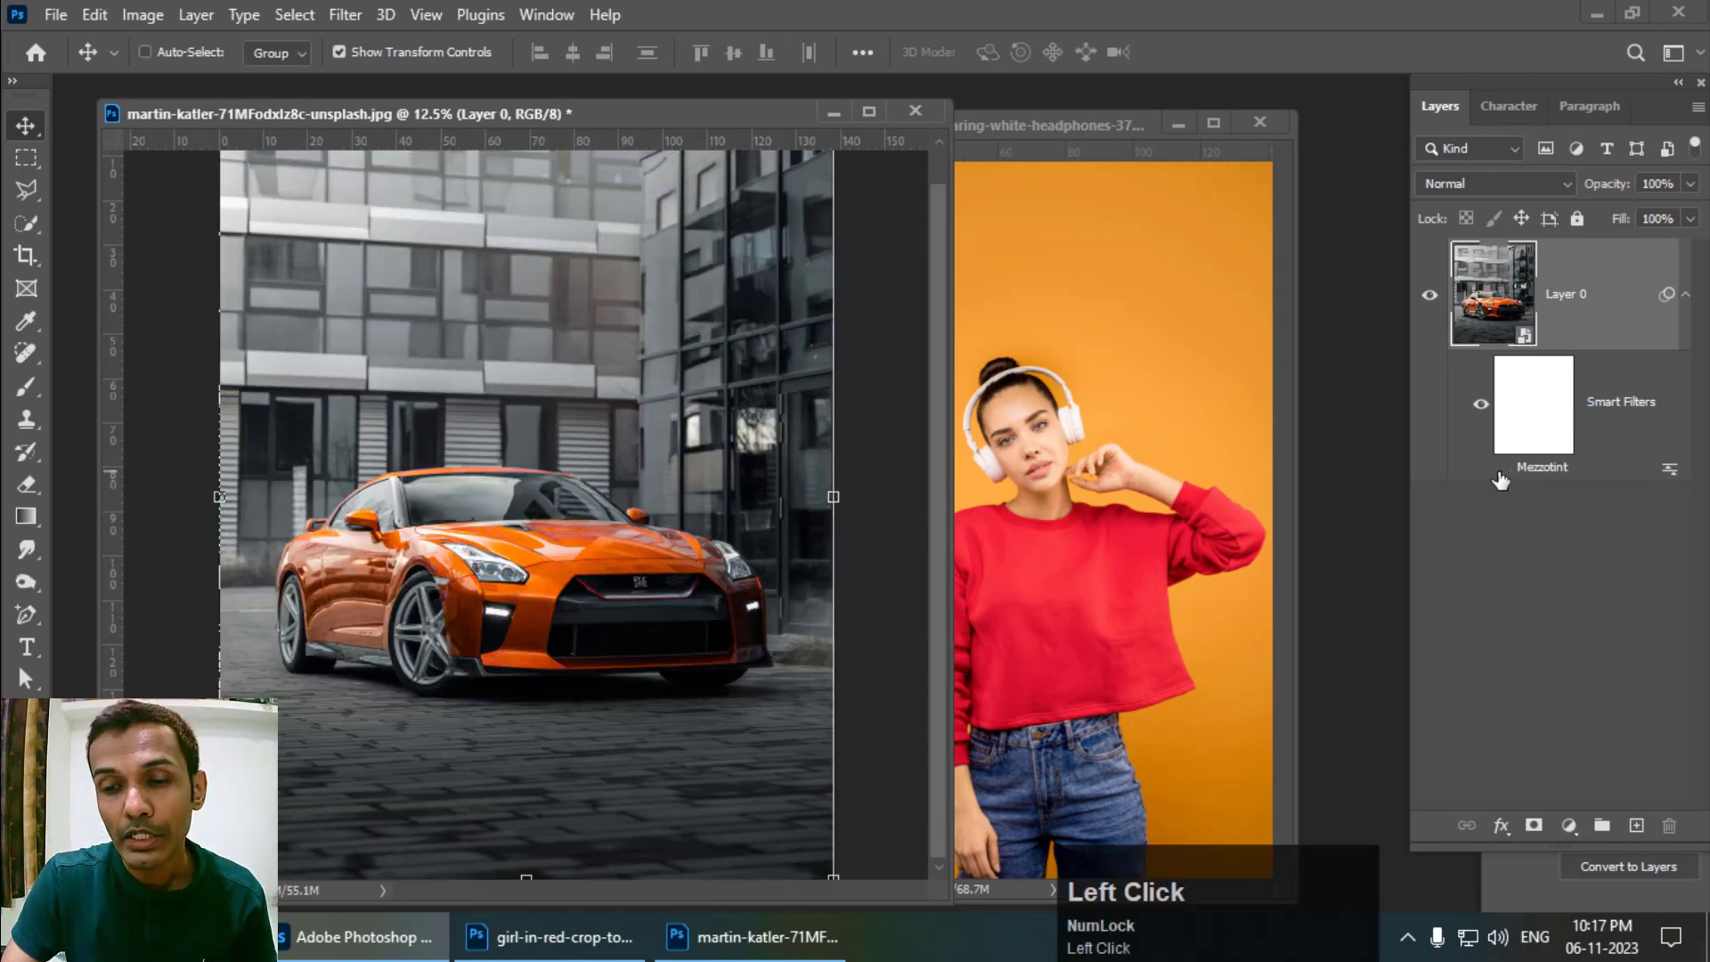
pyautogui.click(1501, 470)
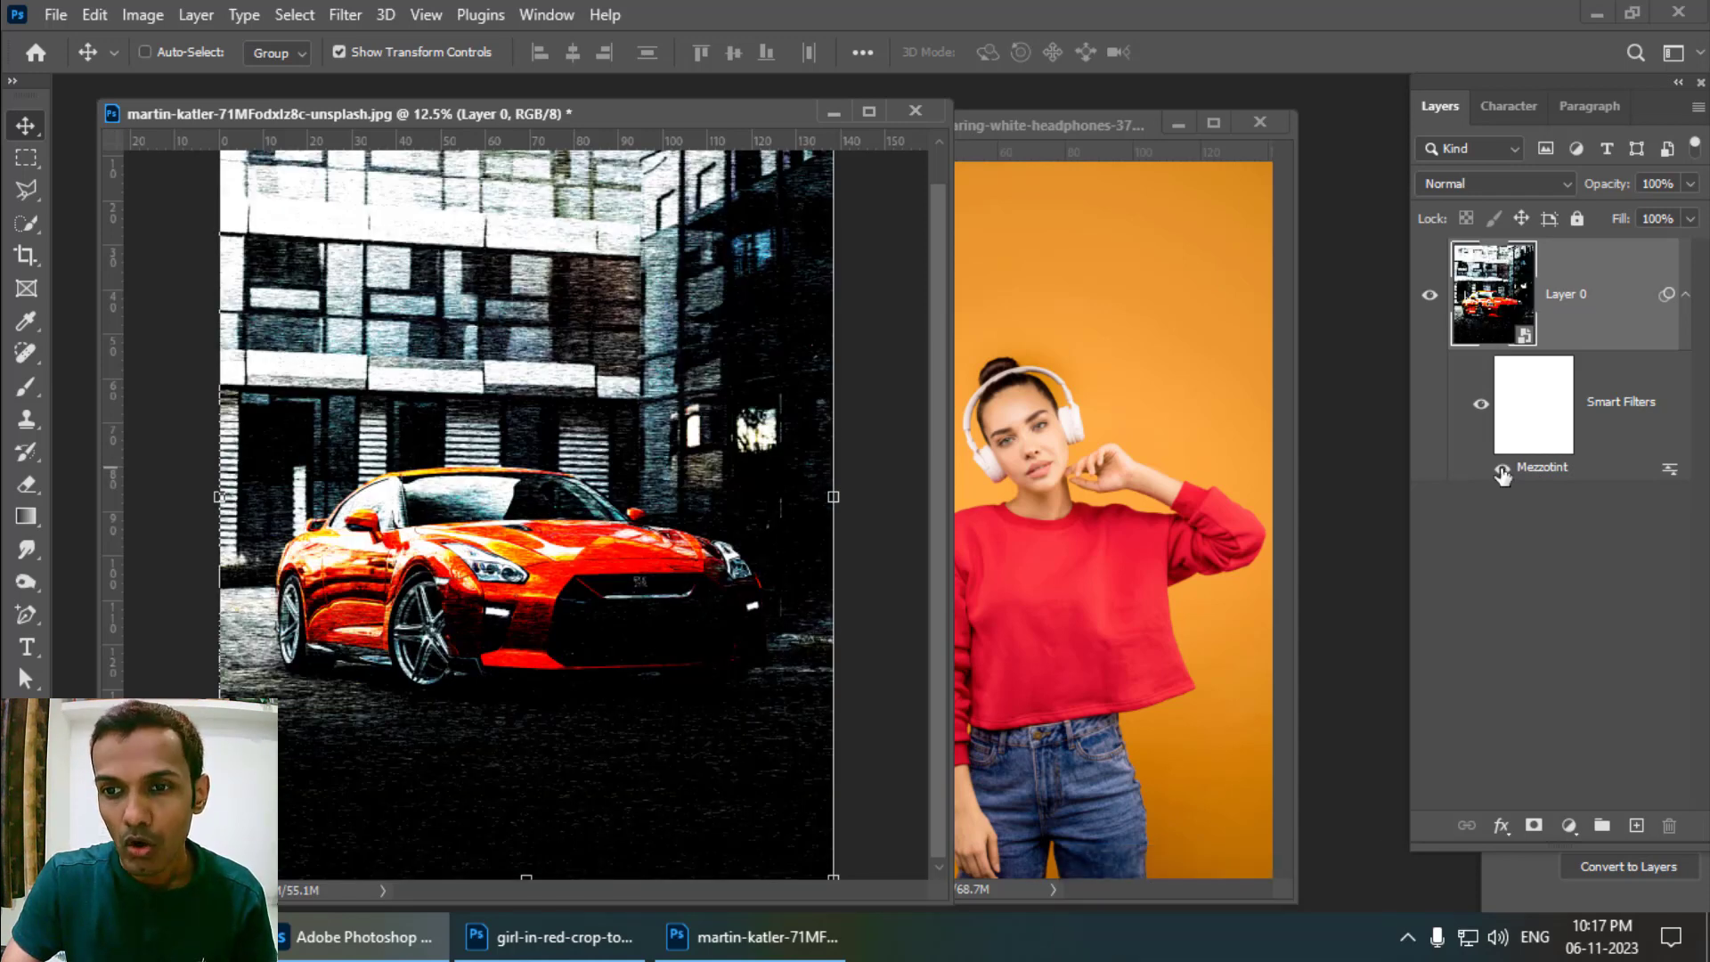
pyautogui.click(1502, 472)
pyautogui.click(1502, 471)
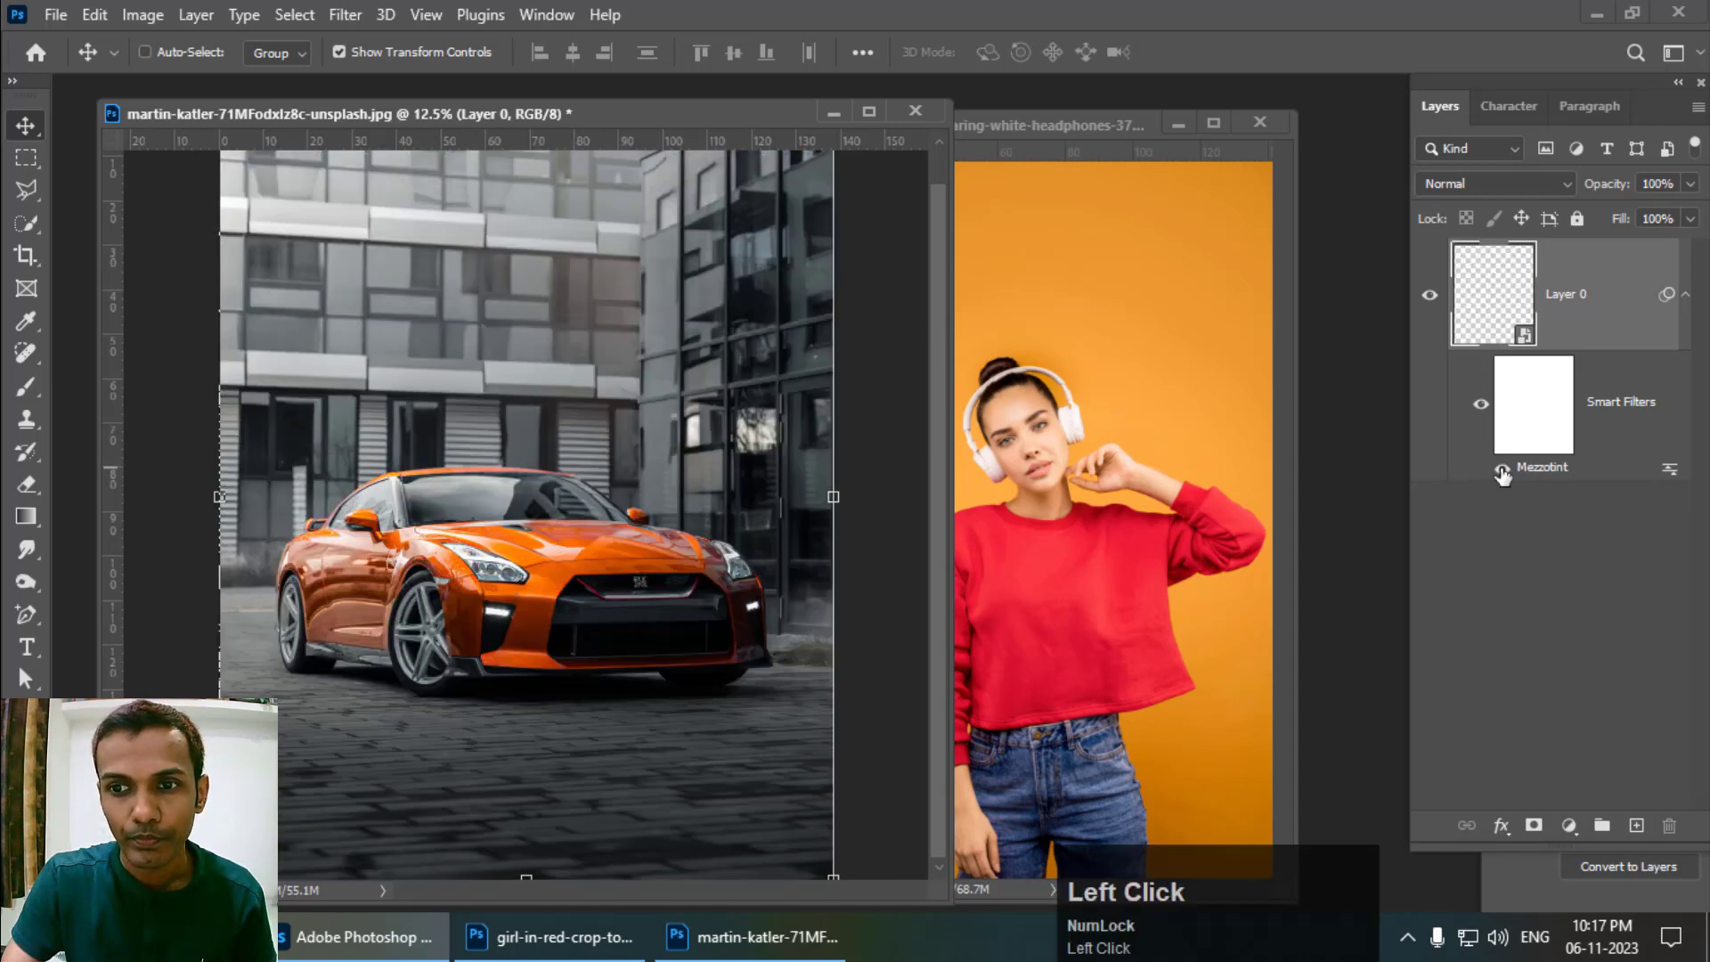
pyautogui.click(344, 18)
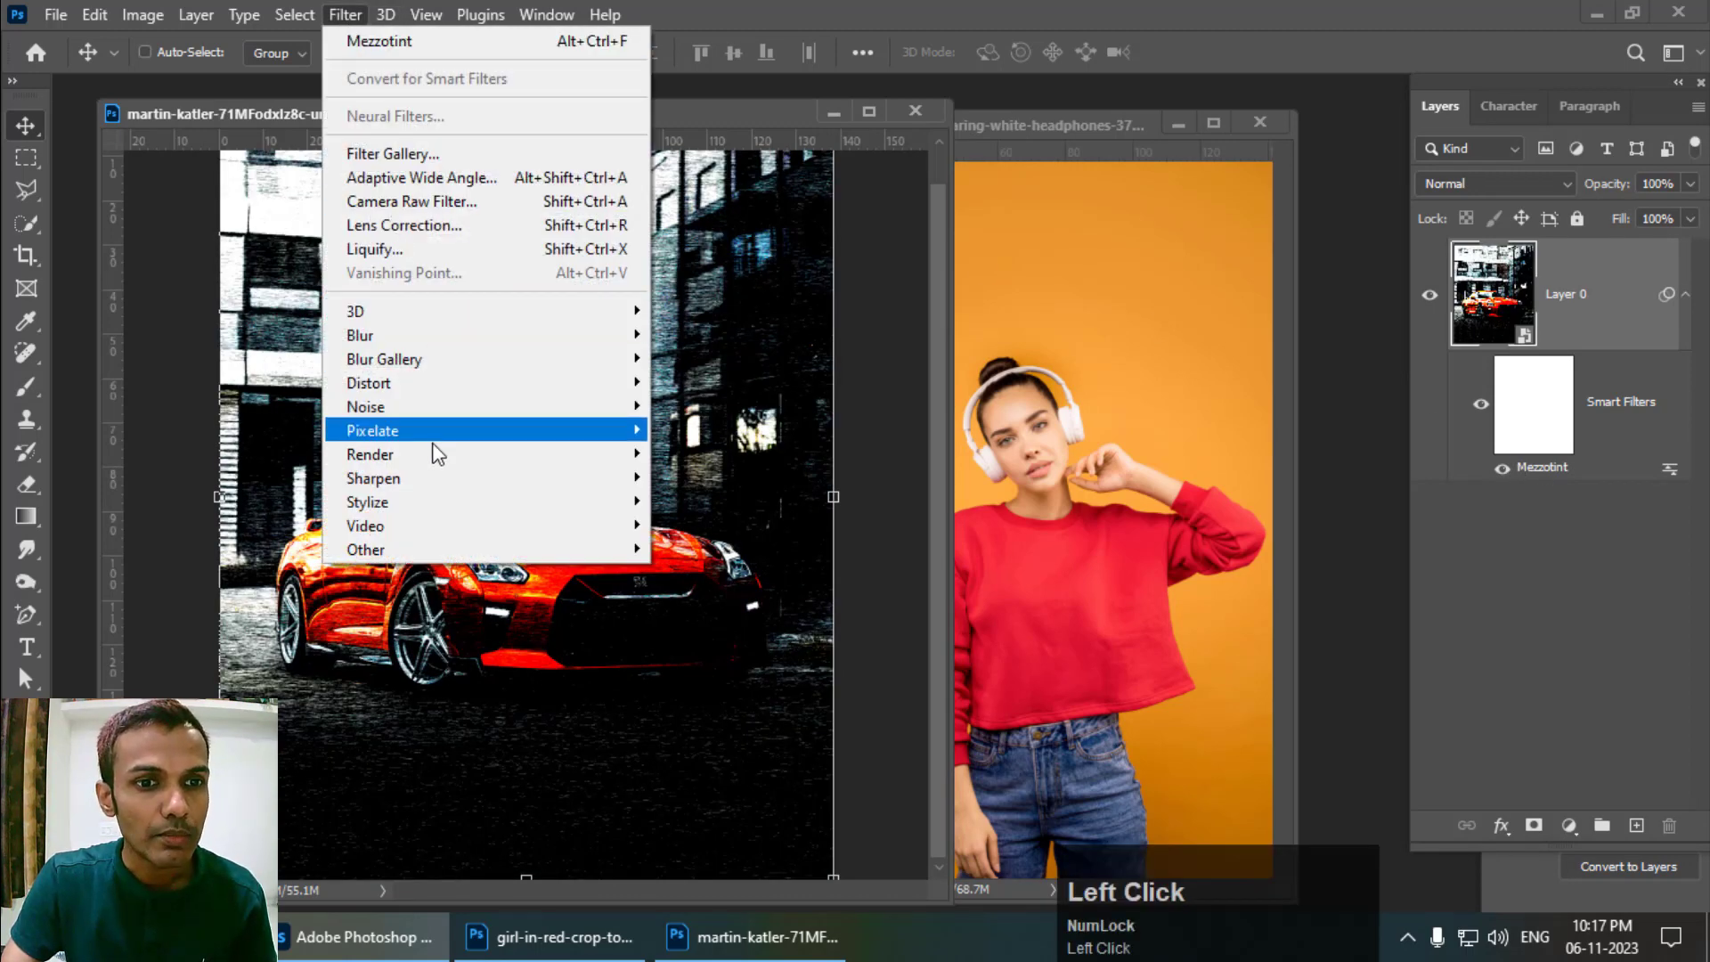
pyautogui.moveTo(416, 384)
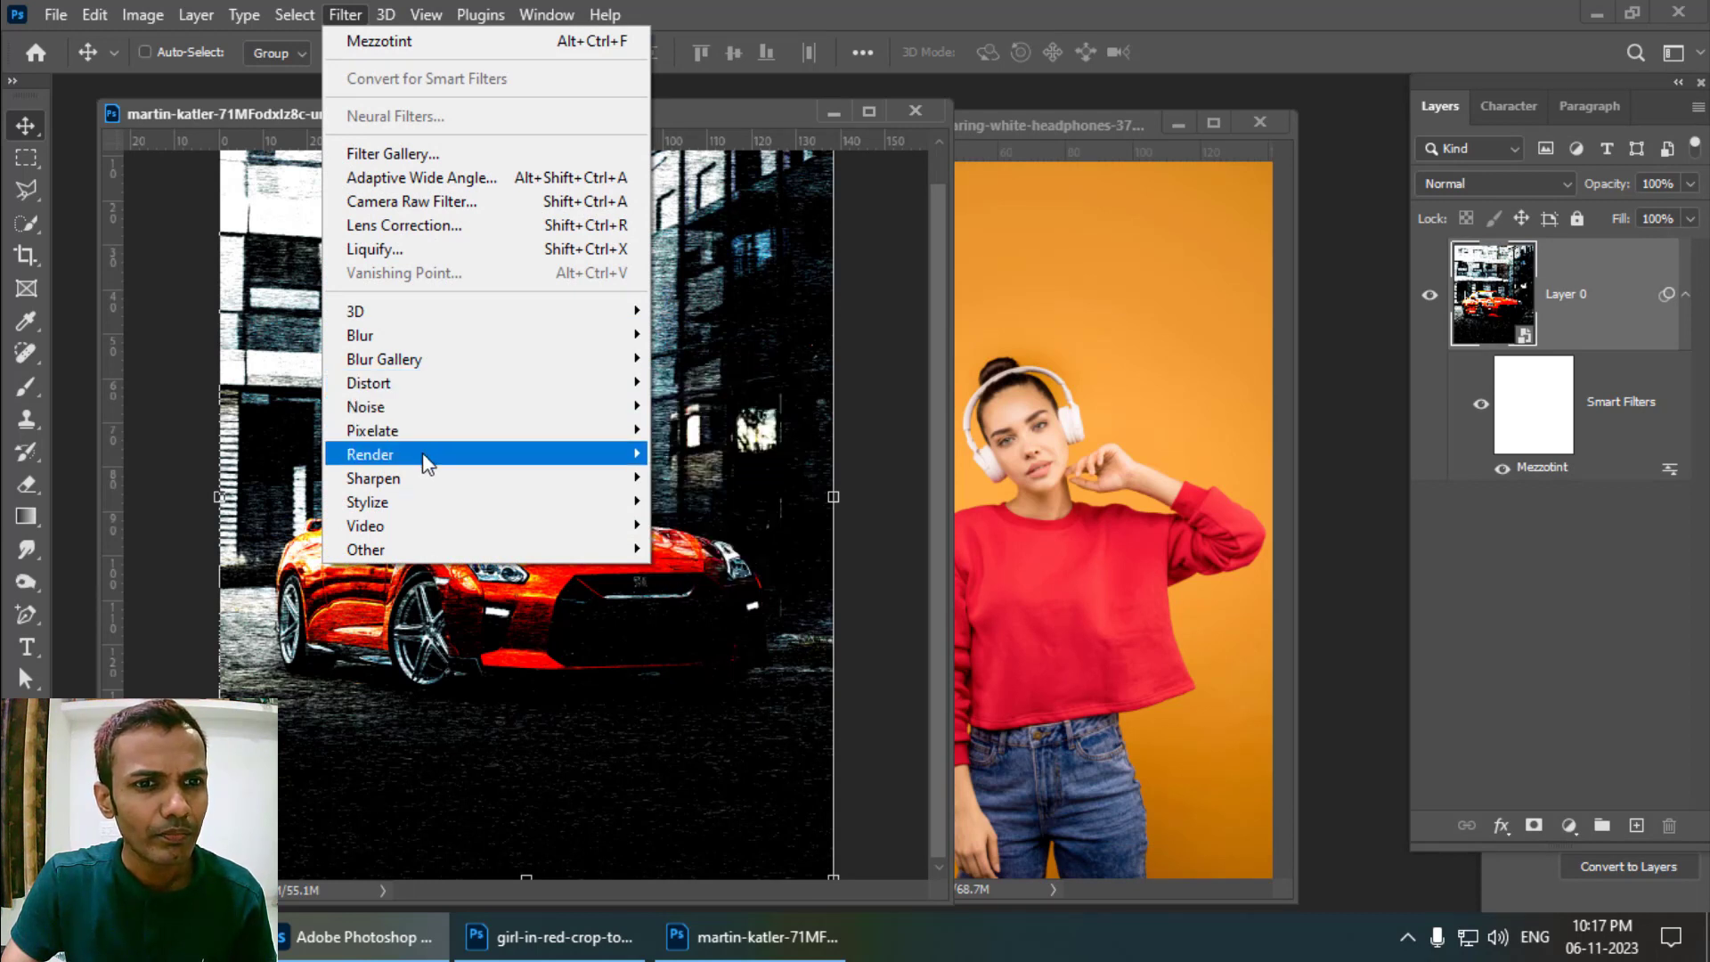
pyautogui.moveTo(422, 499)
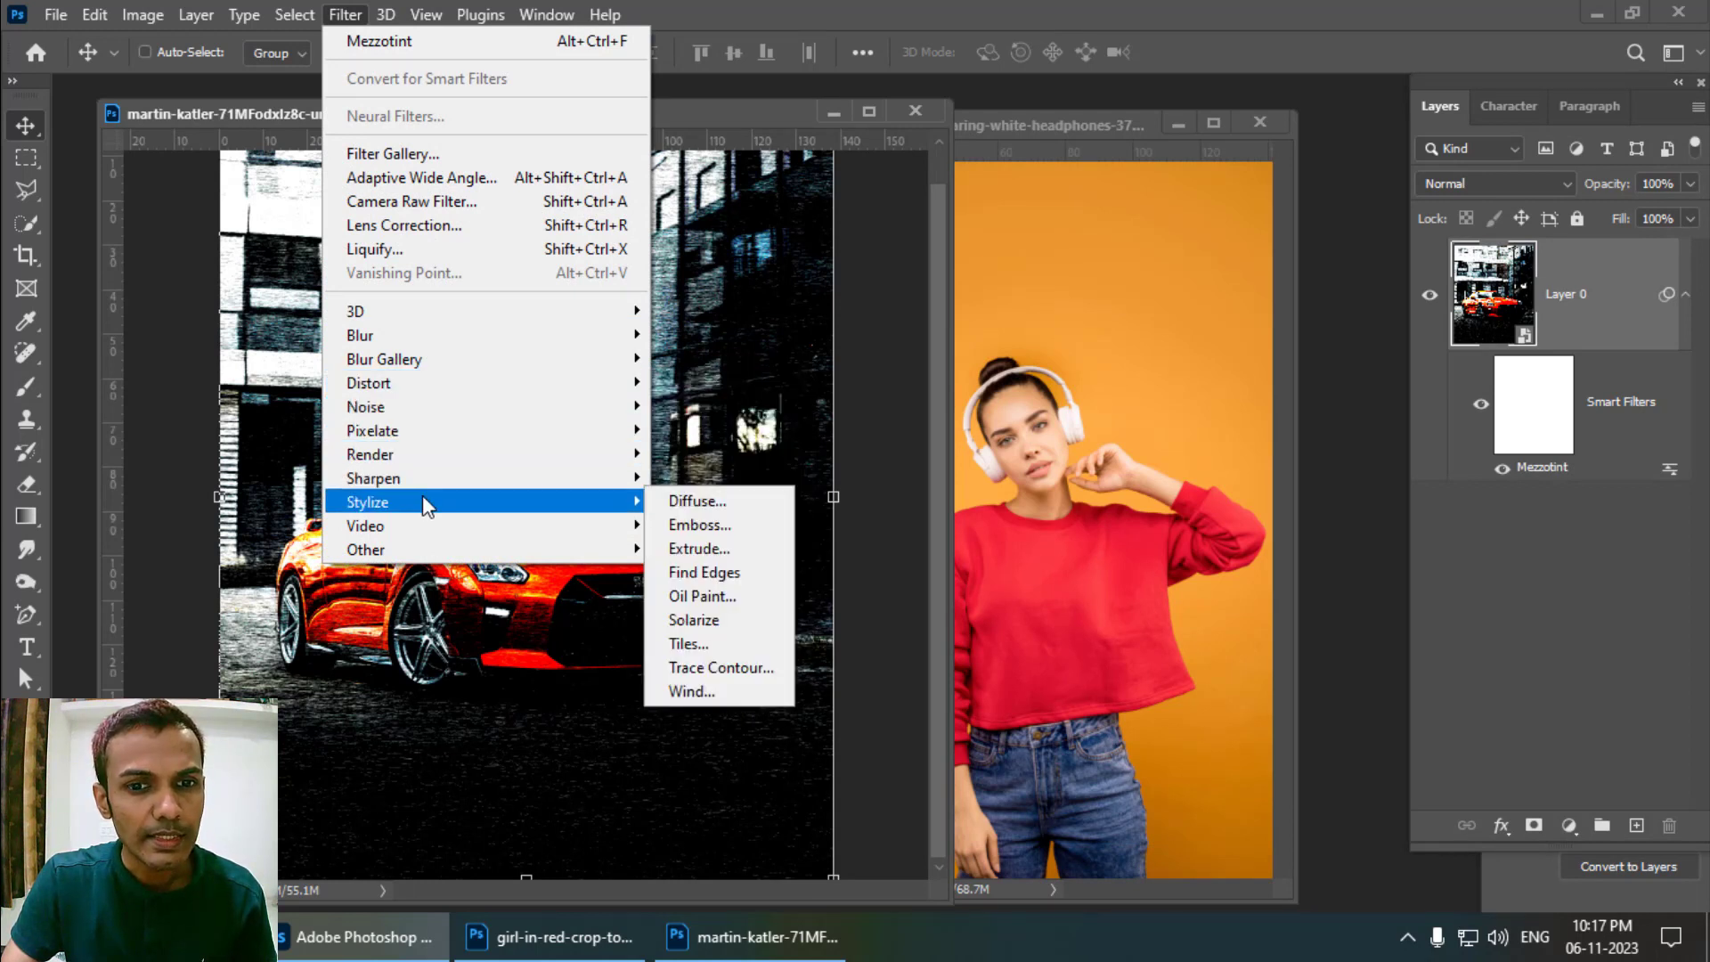
pyautogui.click(724, 553)
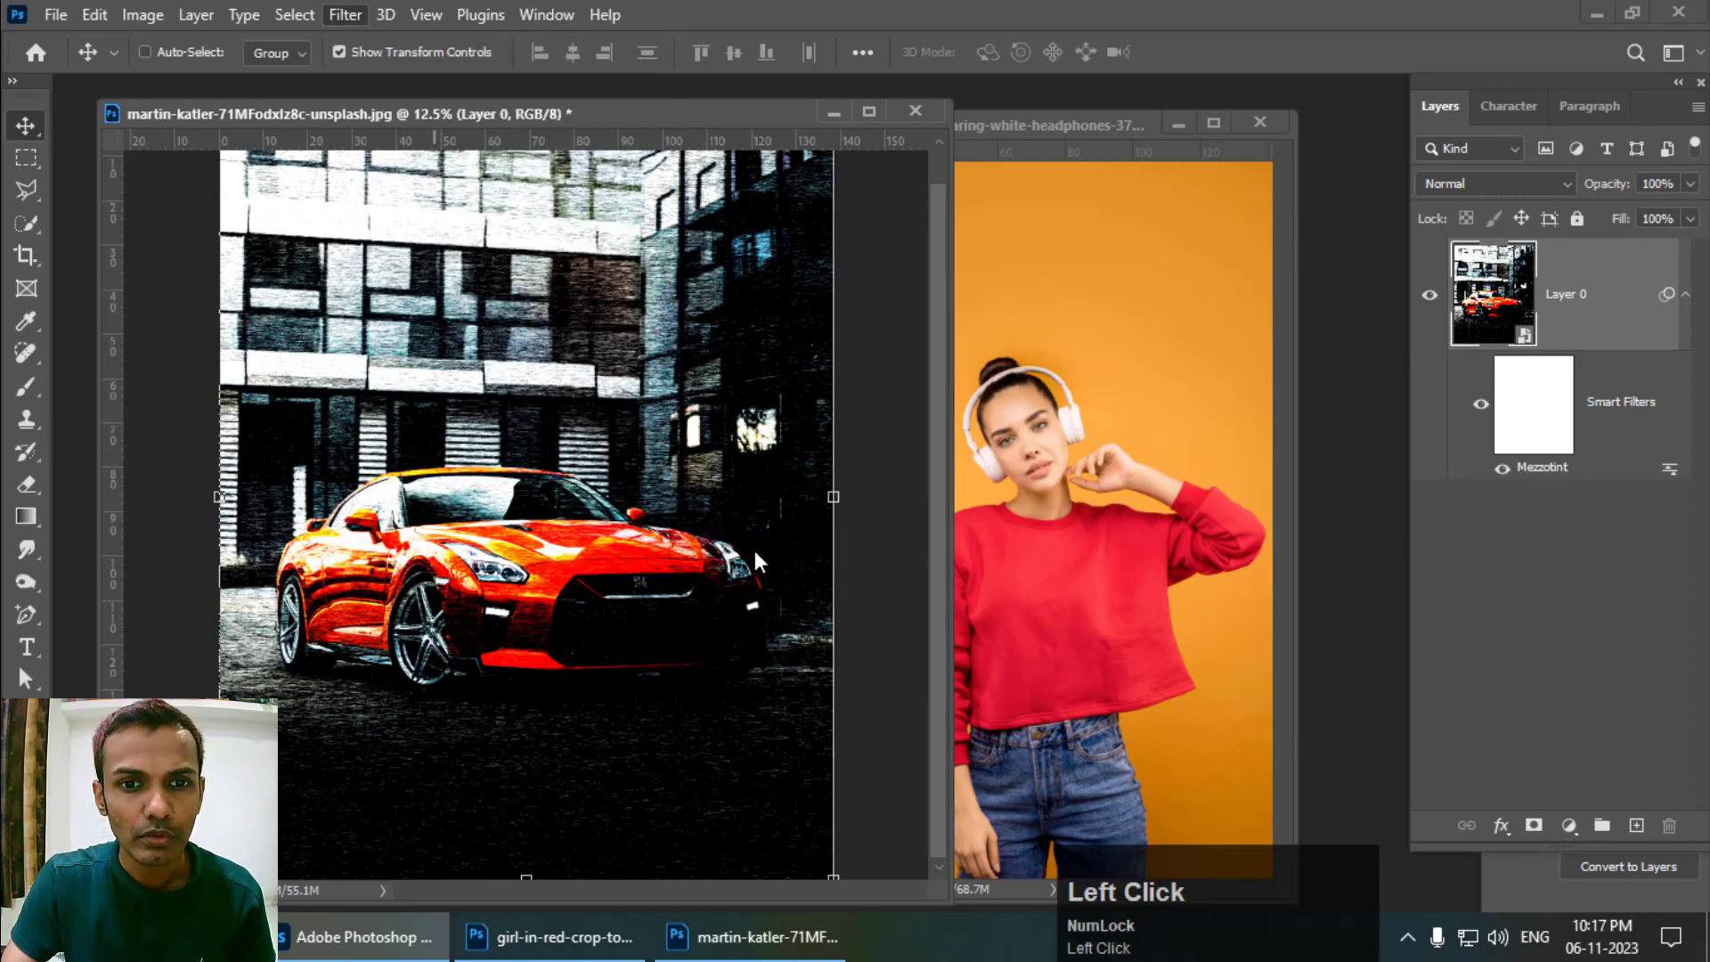
pyautogui.click(1045, 353)
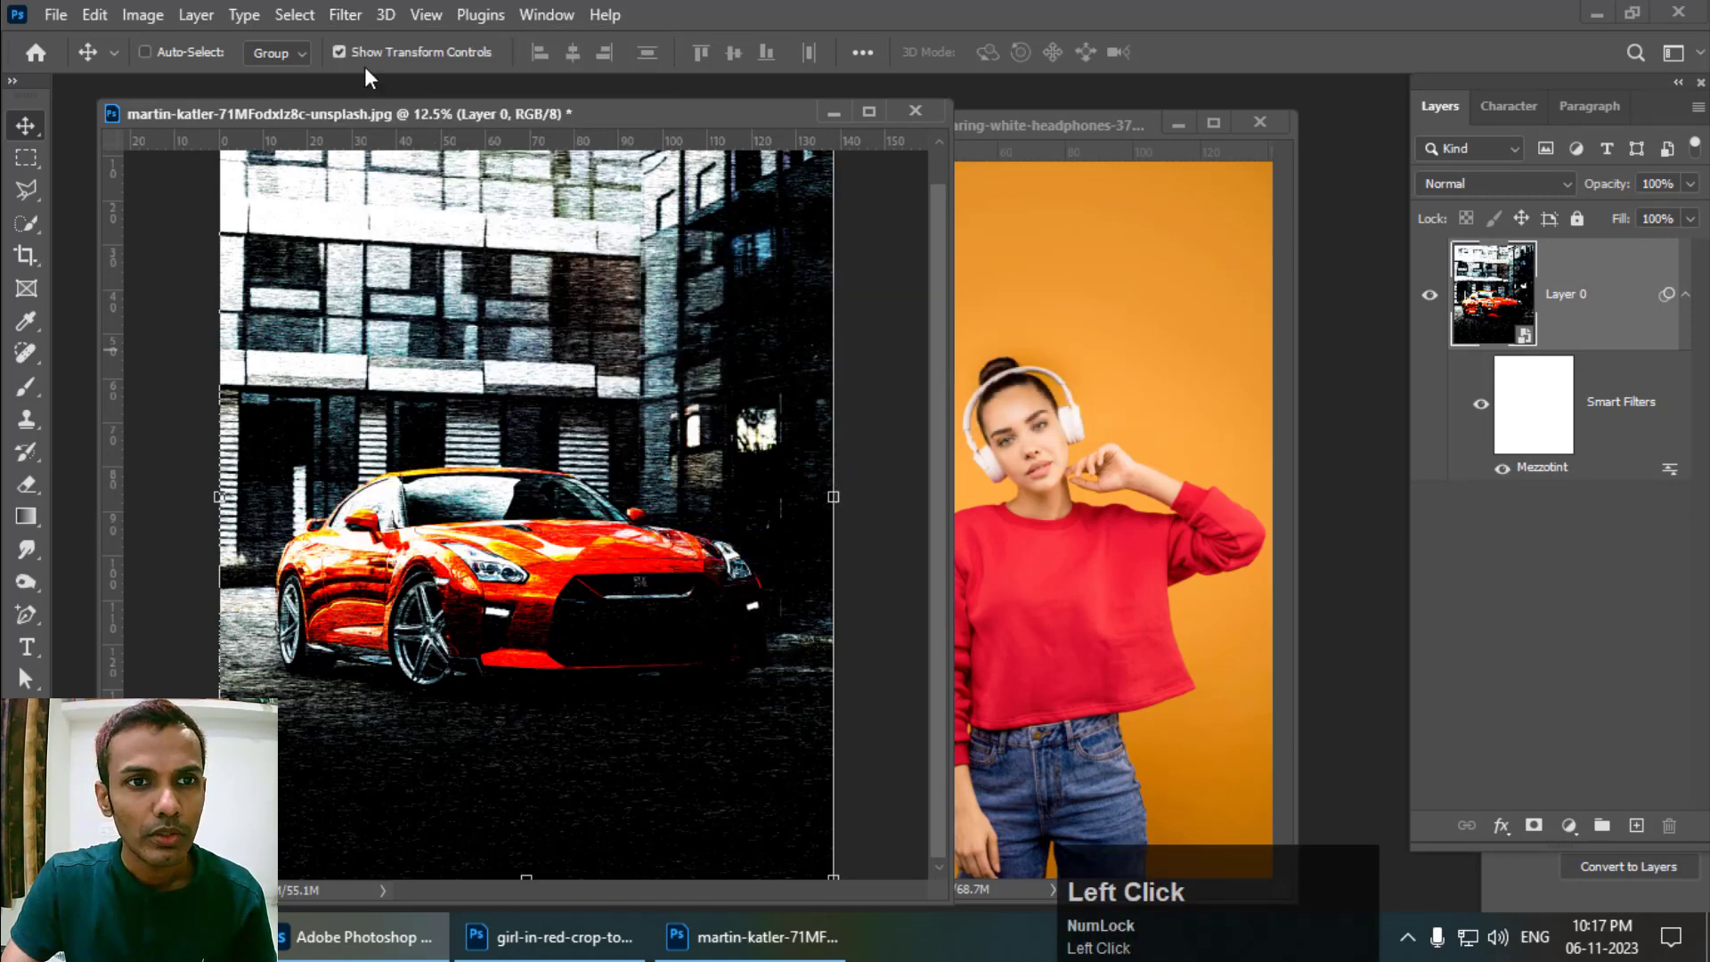
# Step: Apply the Wave distortion to the car smart object with type Sine, 198 generators, wavelength 10 to 120, amplitude 5 to 35 and 100% scale
pyautogui.click(345, 17)
pyautogui.moveTo(553, 385)
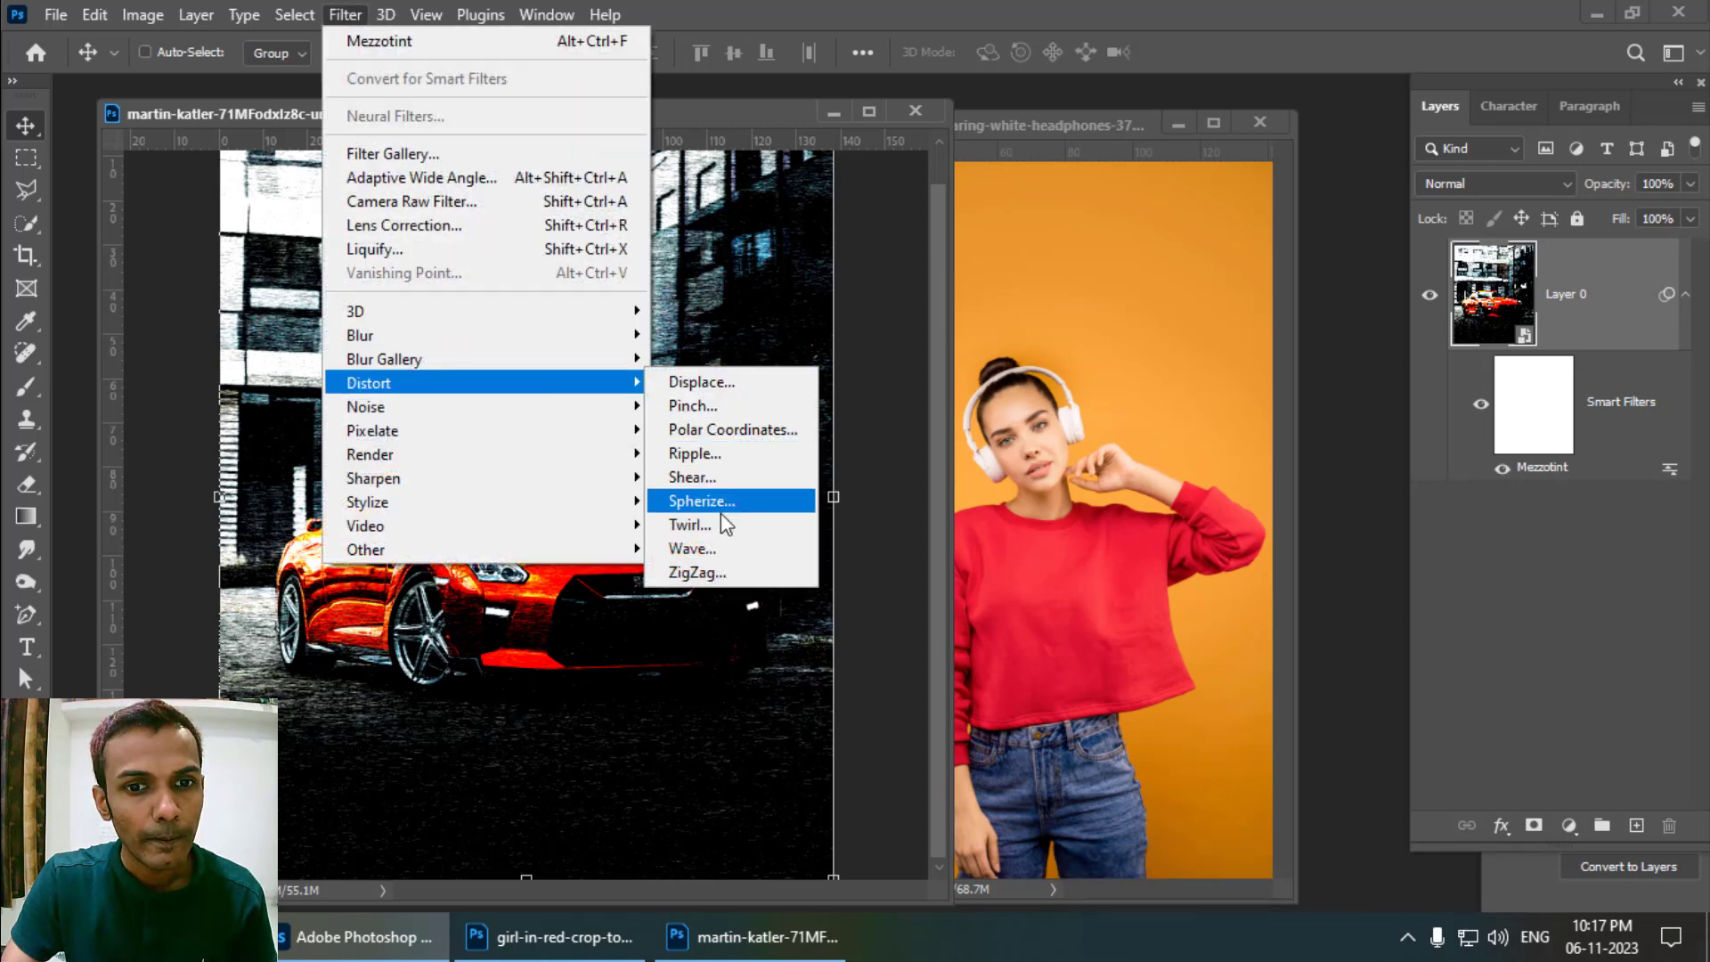
pyautogui.click(693, 548)
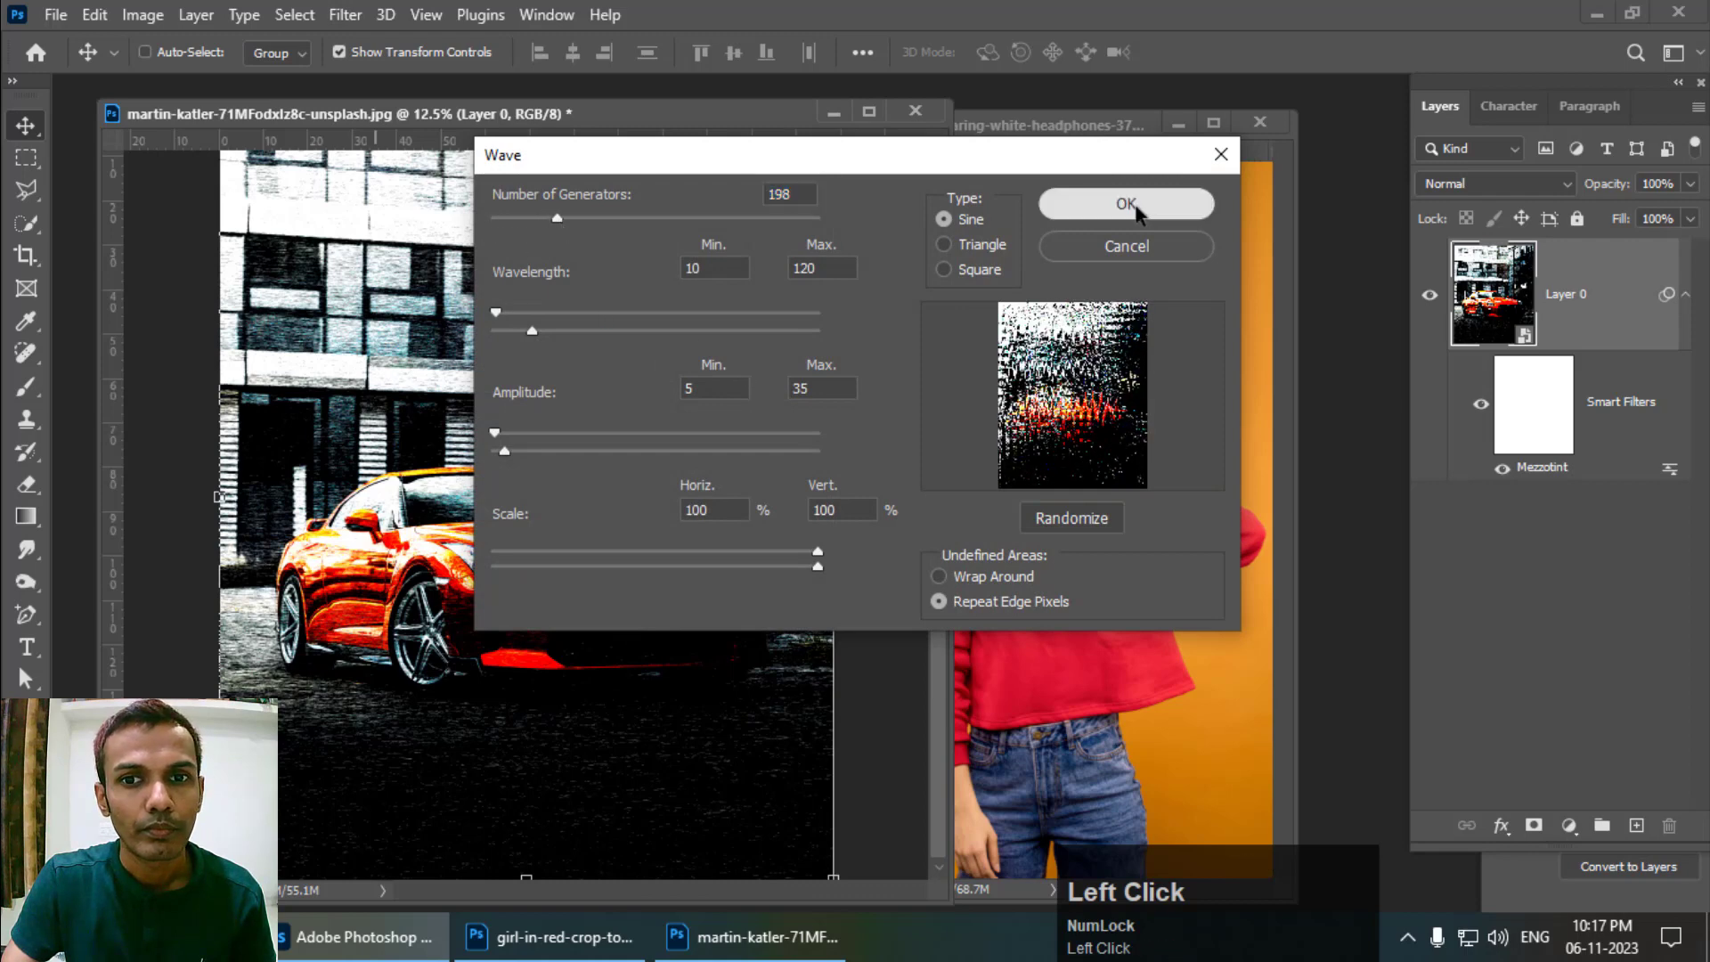
pyautogui.click(1126, 203)
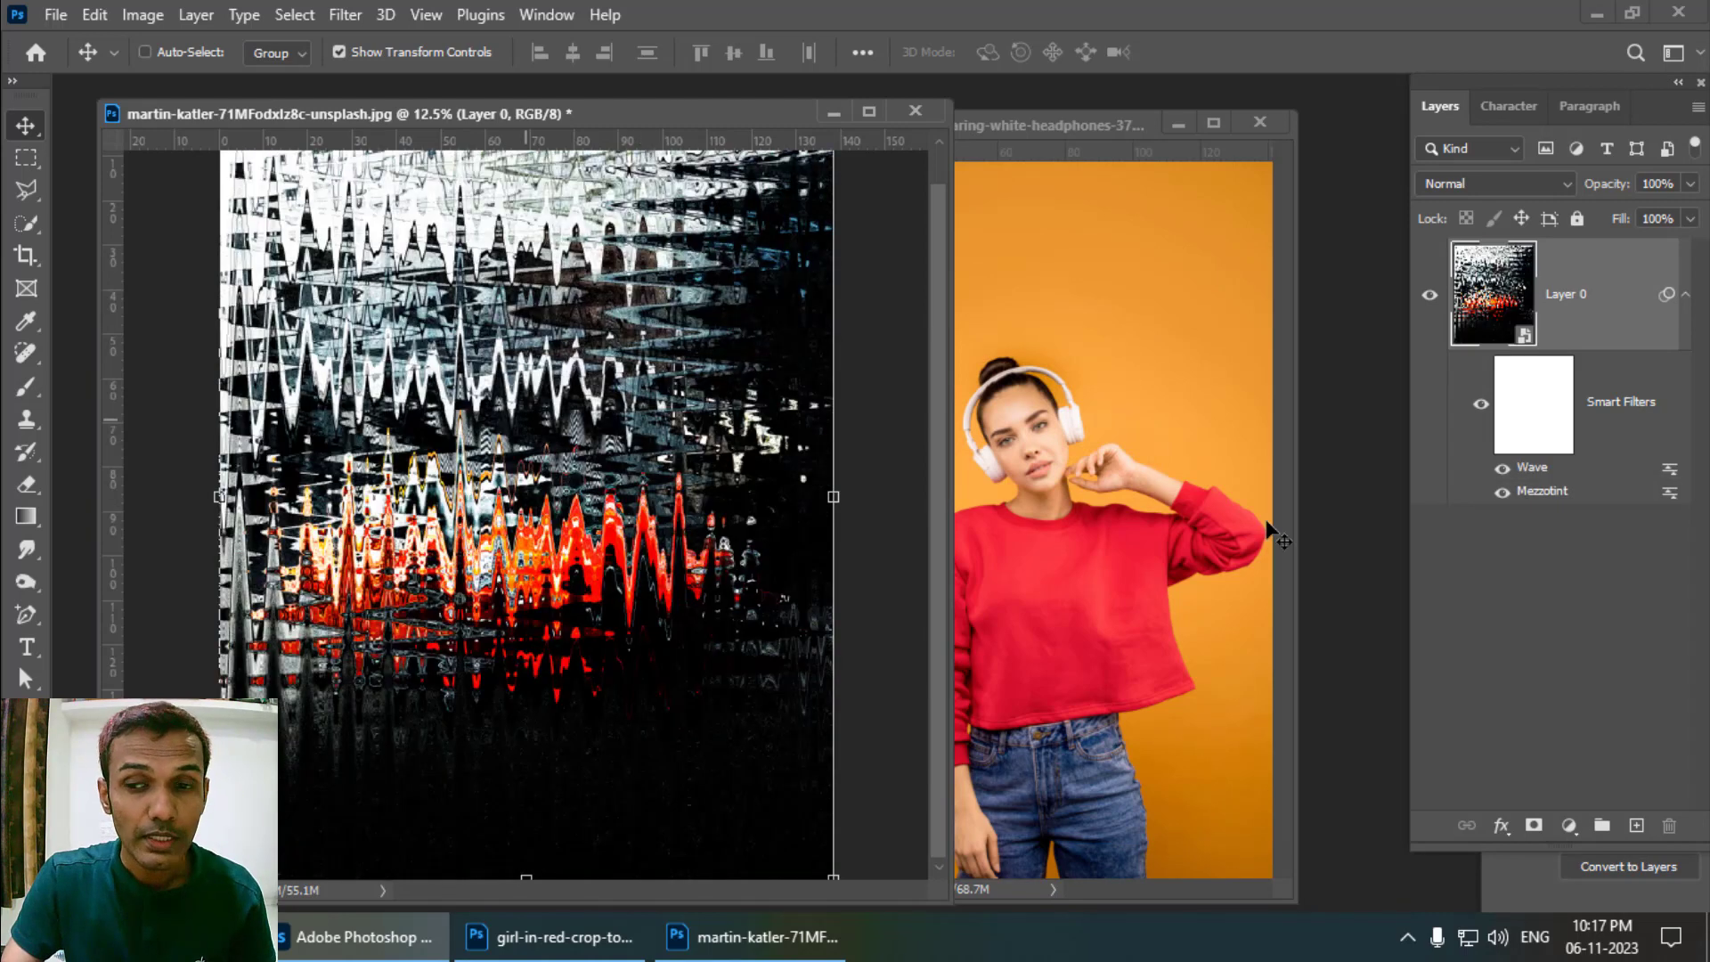
# Step: Toggle the Wave and Mezzotint smart filters individually to compare their effect on the car photo, leaving both visible
pyautogui.click(1503, 469)
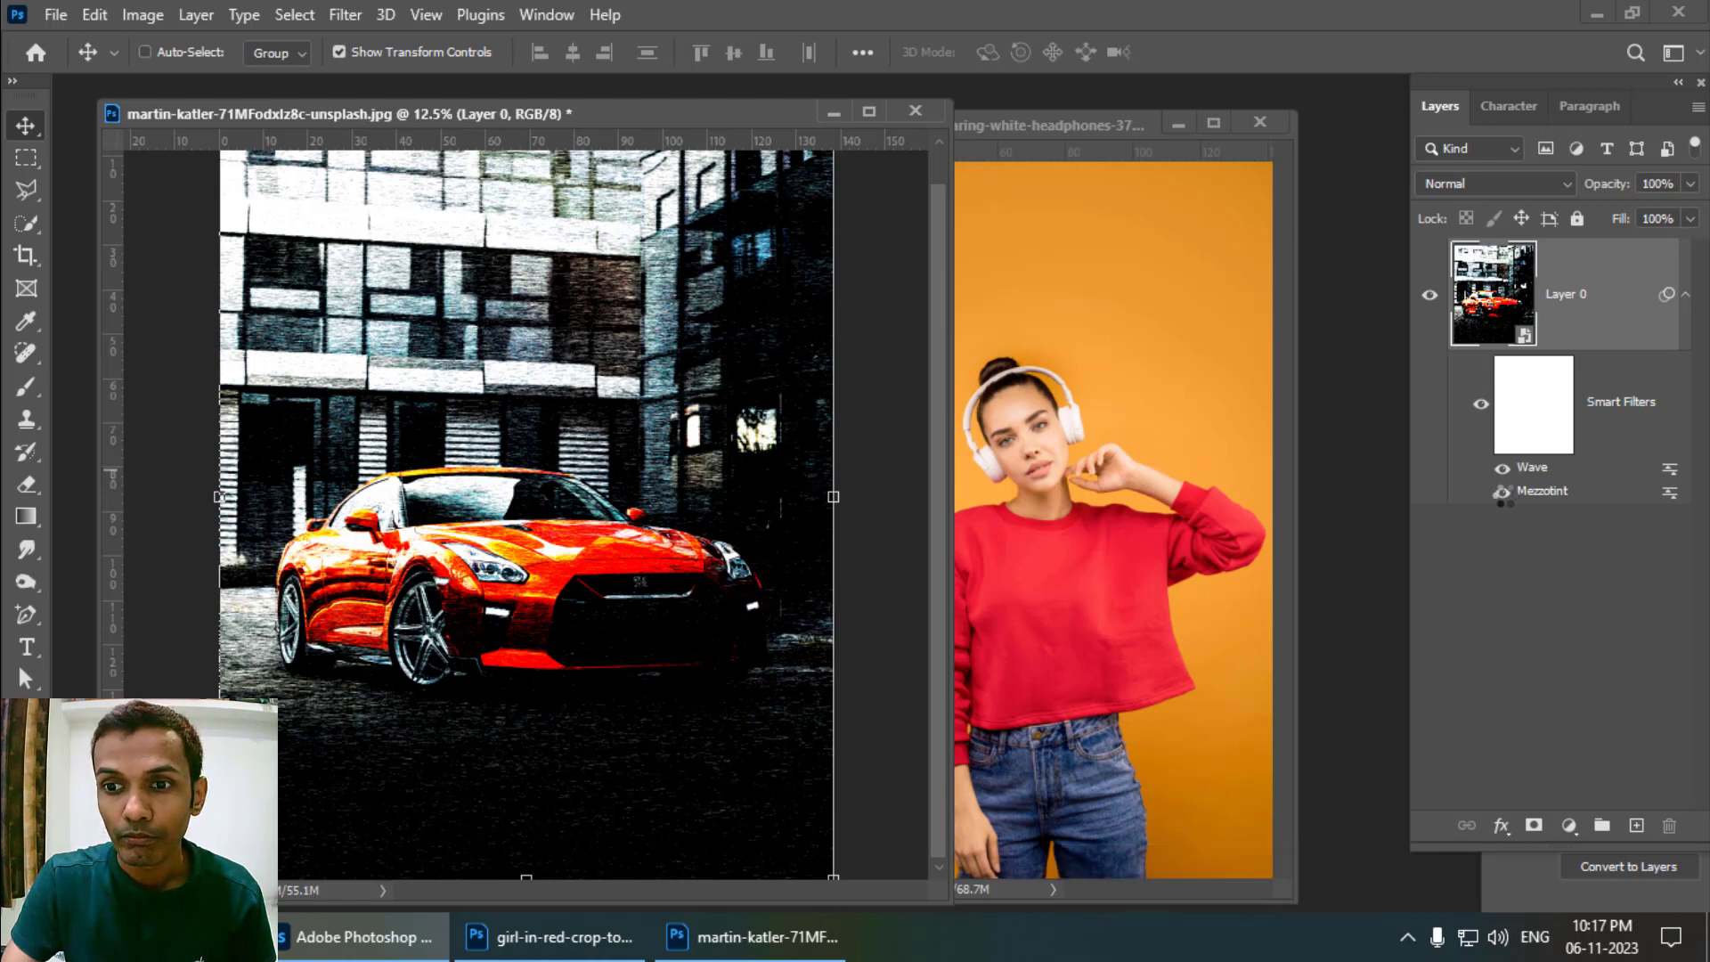
pyautogui.click(1503, 492)
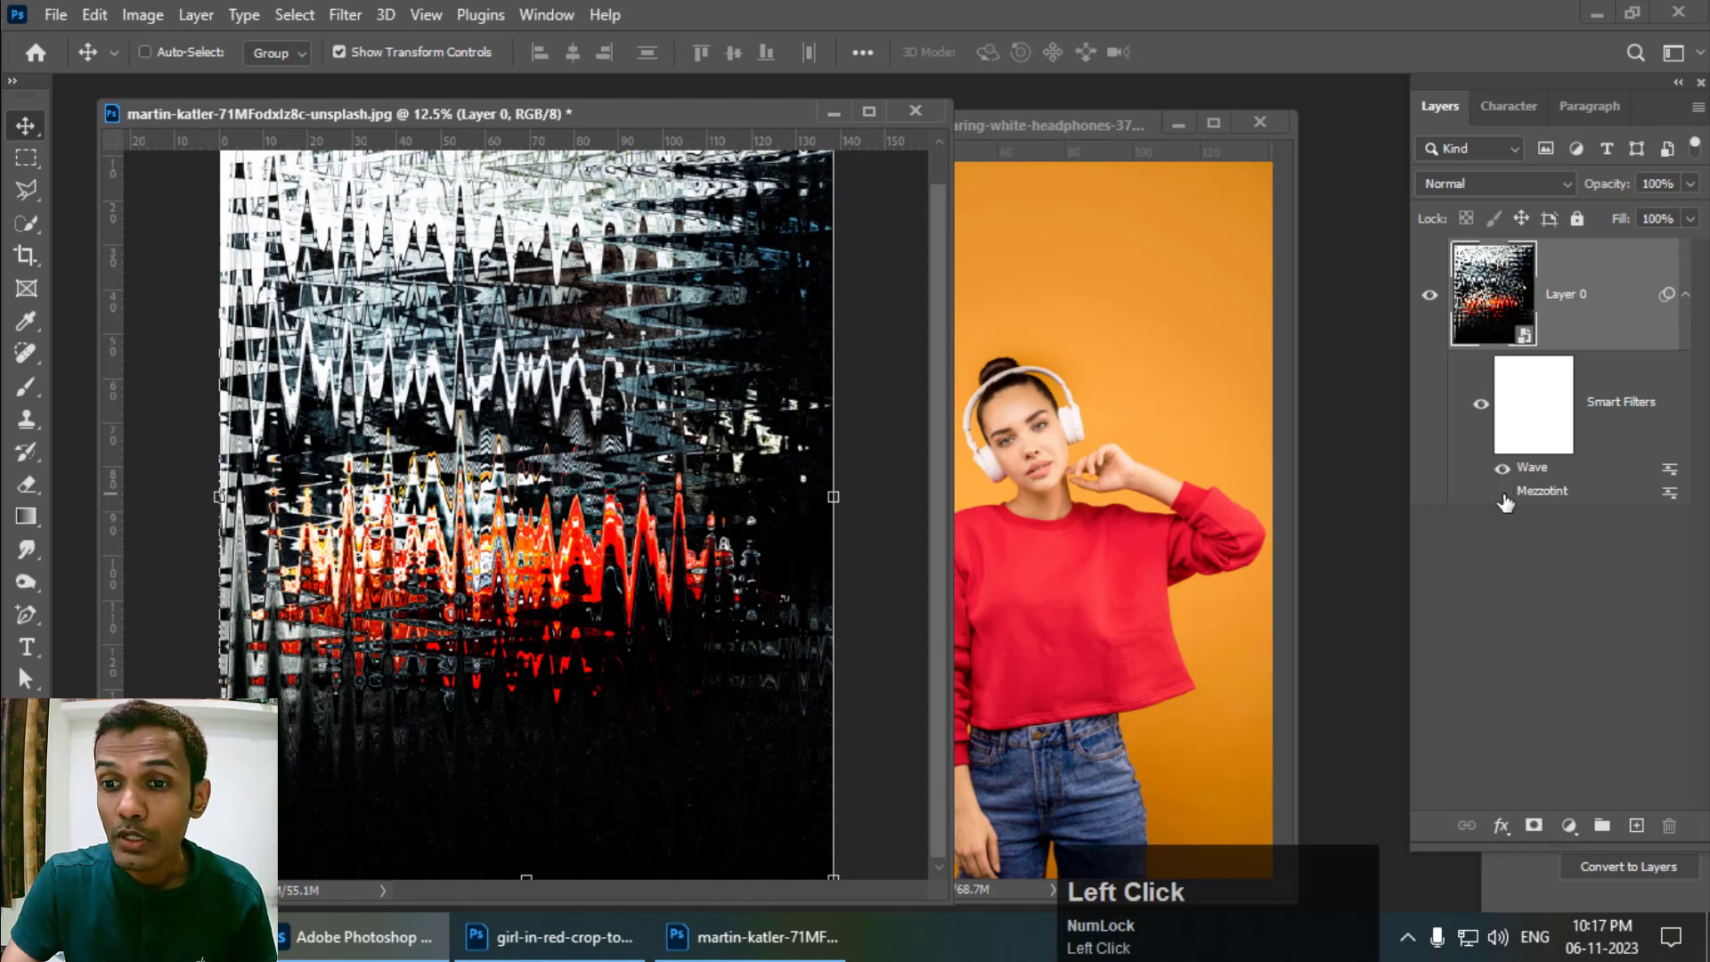
pyautogui.click(1503, 496)
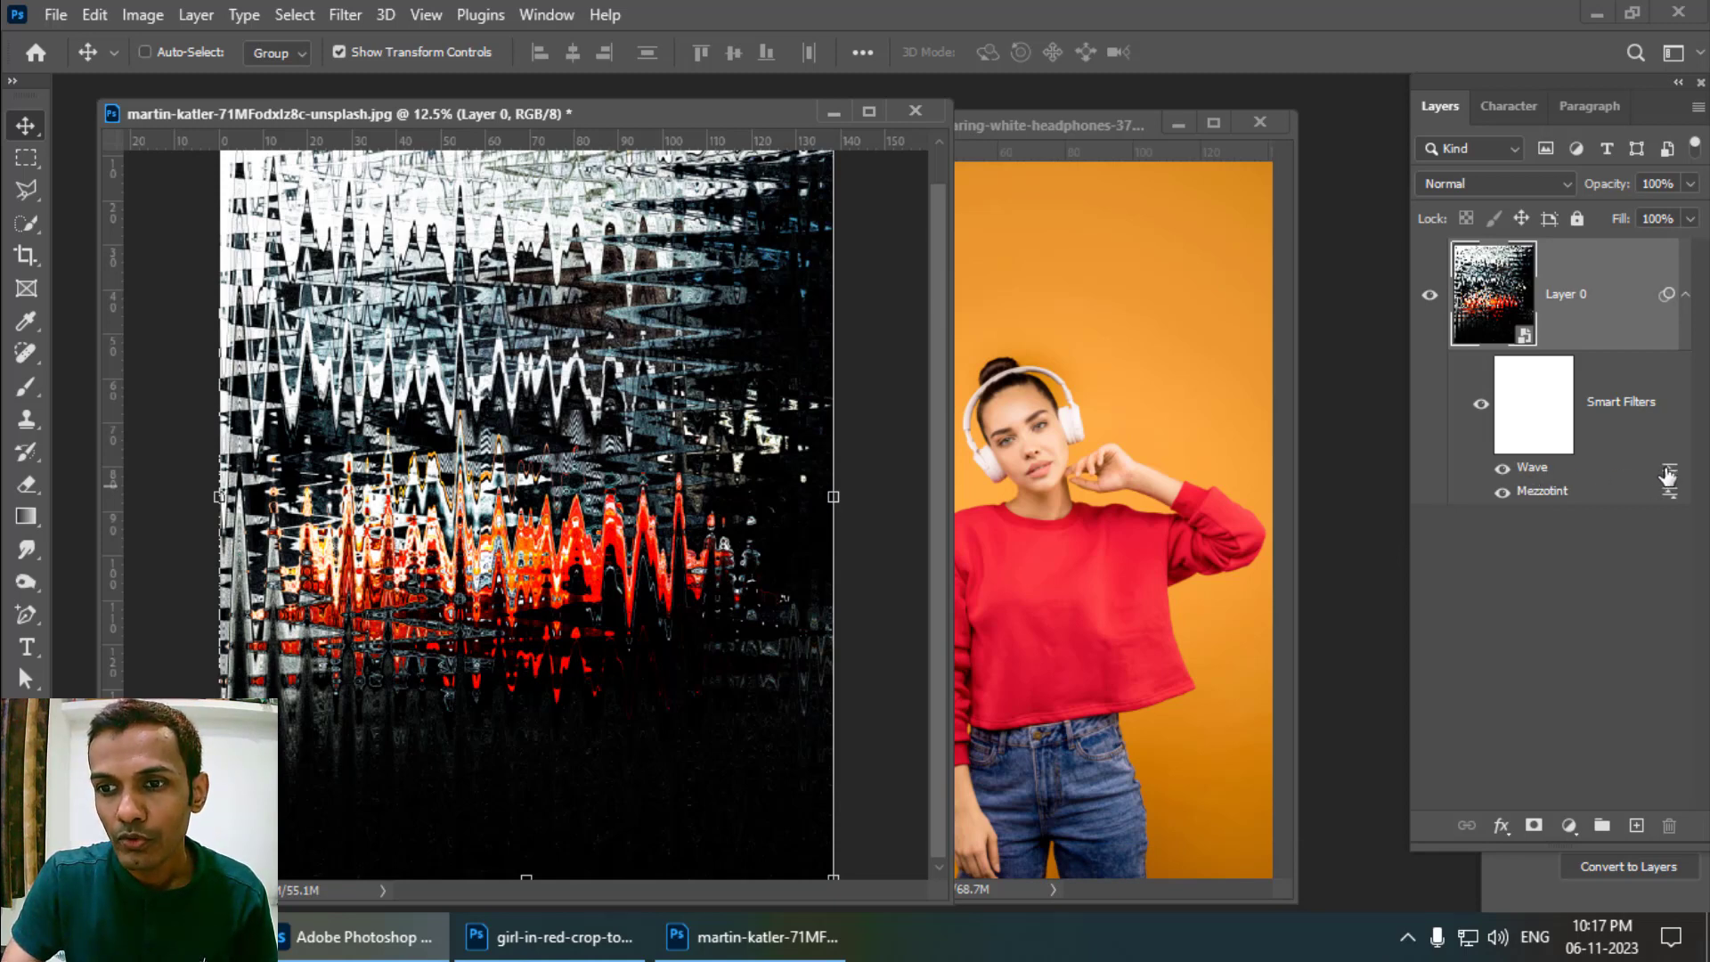
# Step: Set the blending opacity of the Wave smart filter to 52% in Normal mode
pyautogui.click(1672, 471)
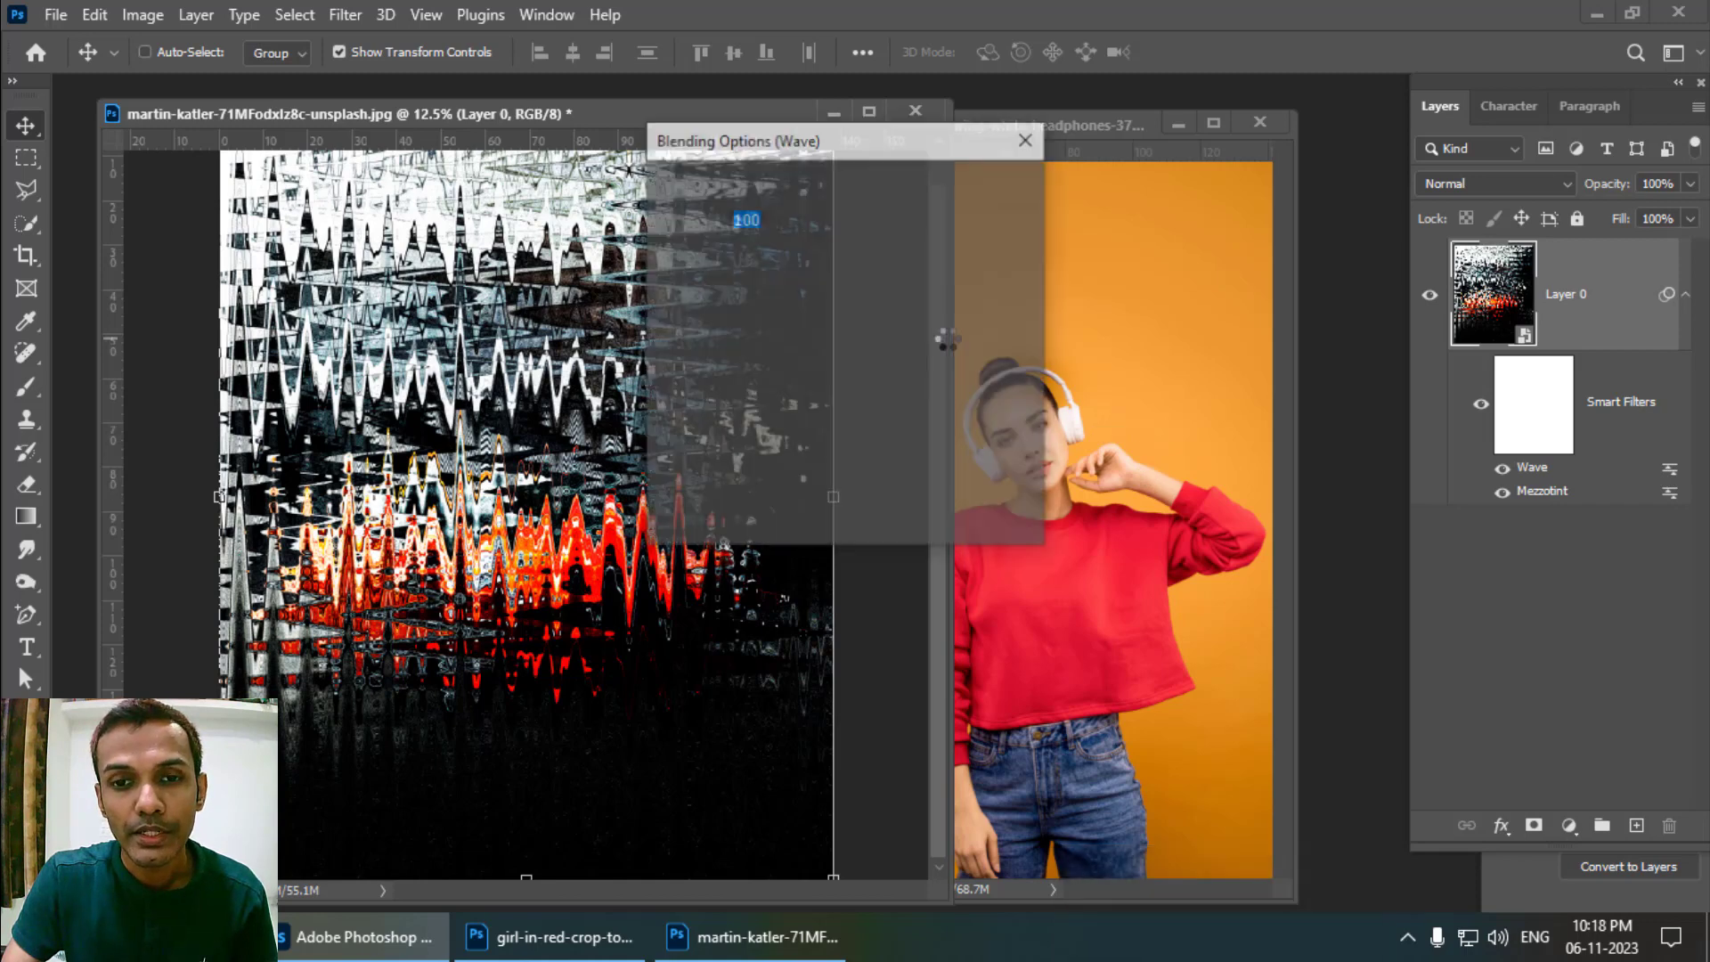
pyautogui.click(781, 219)
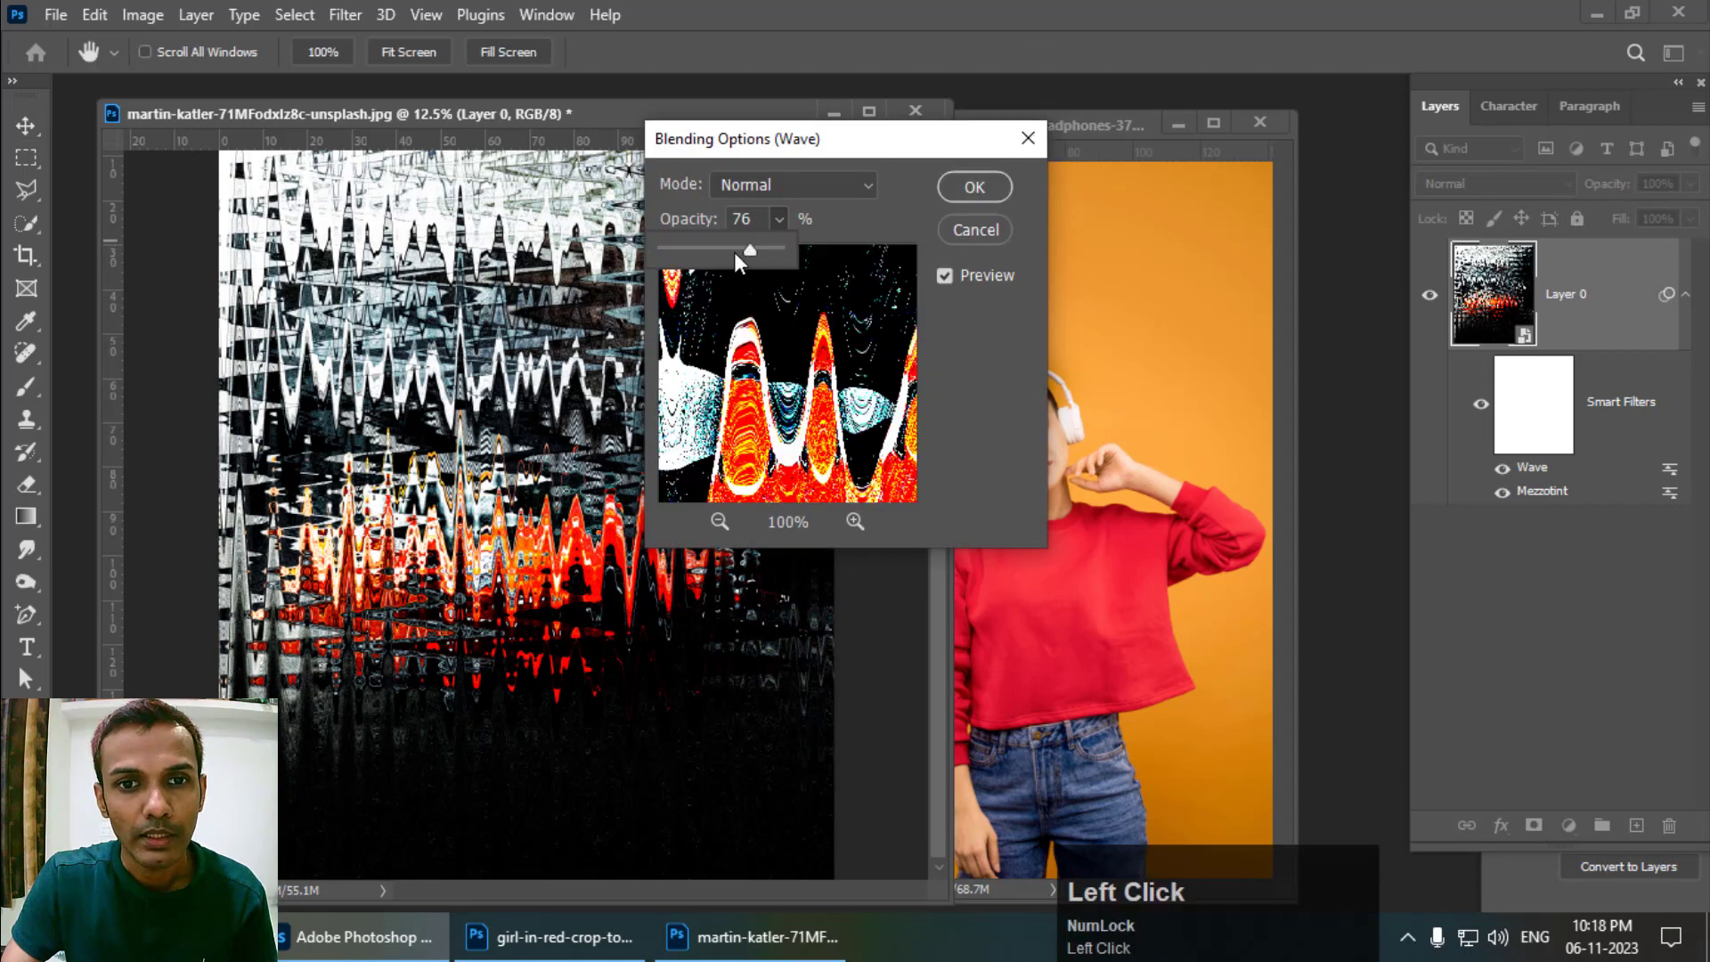
pyautogui.moveTo(736, 255); pyautogui.dragTo(724, 251)
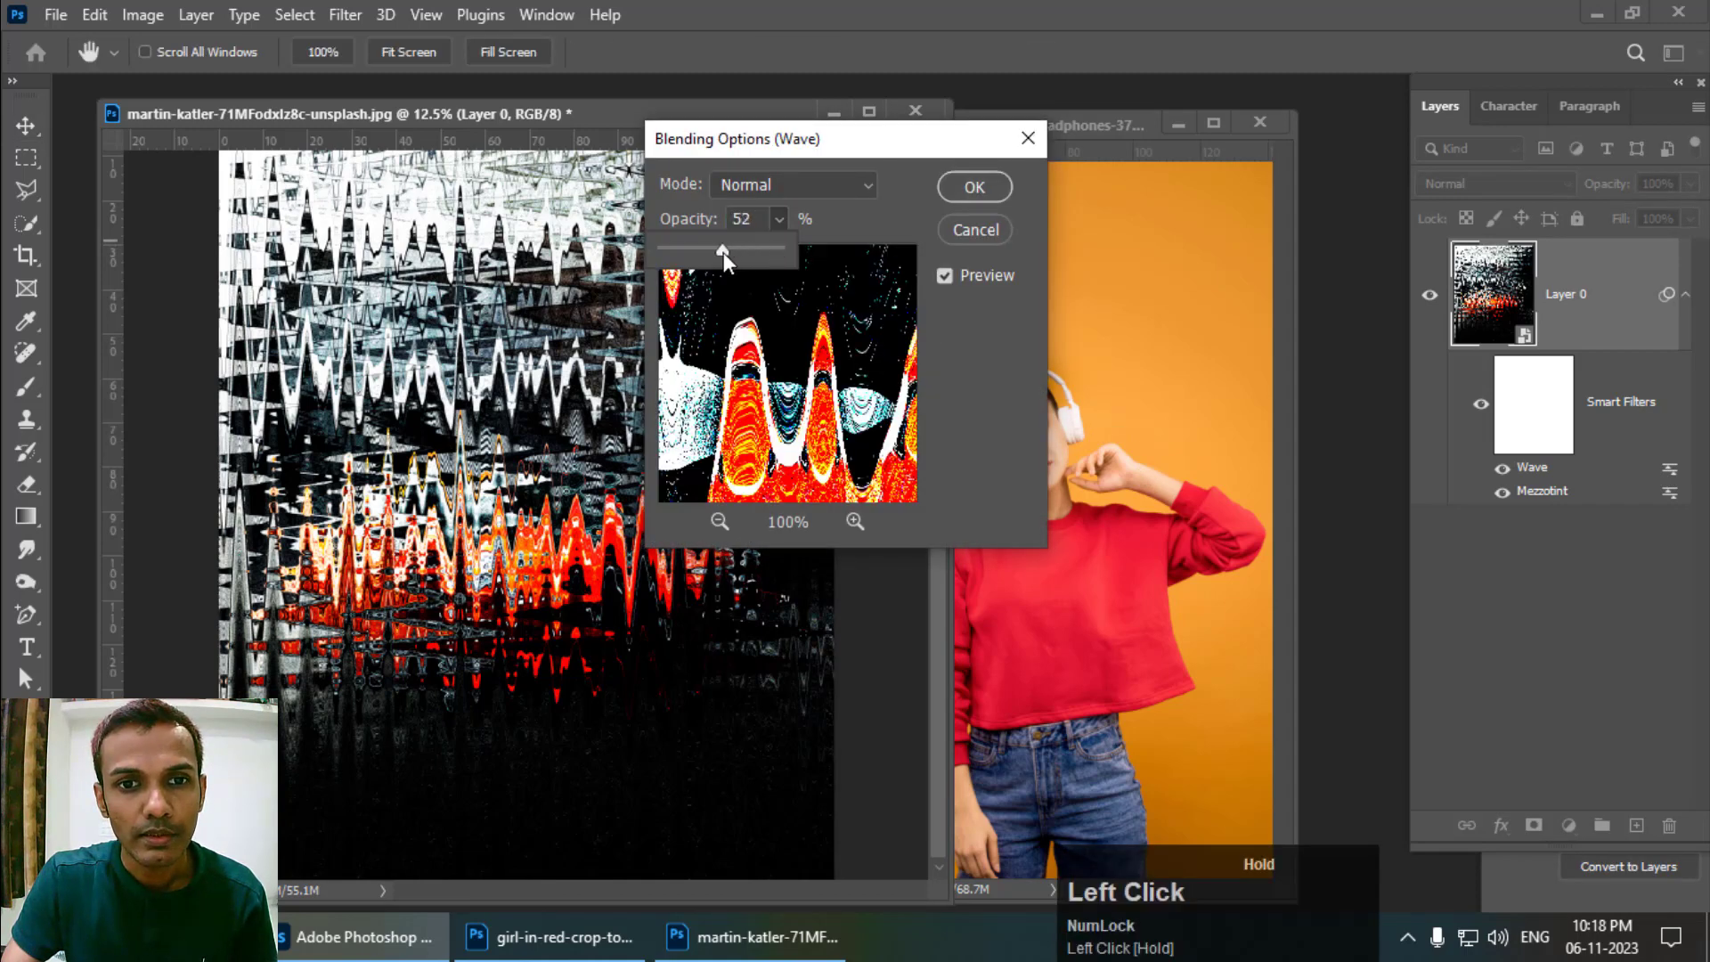
pyautogui.click(974, 187)
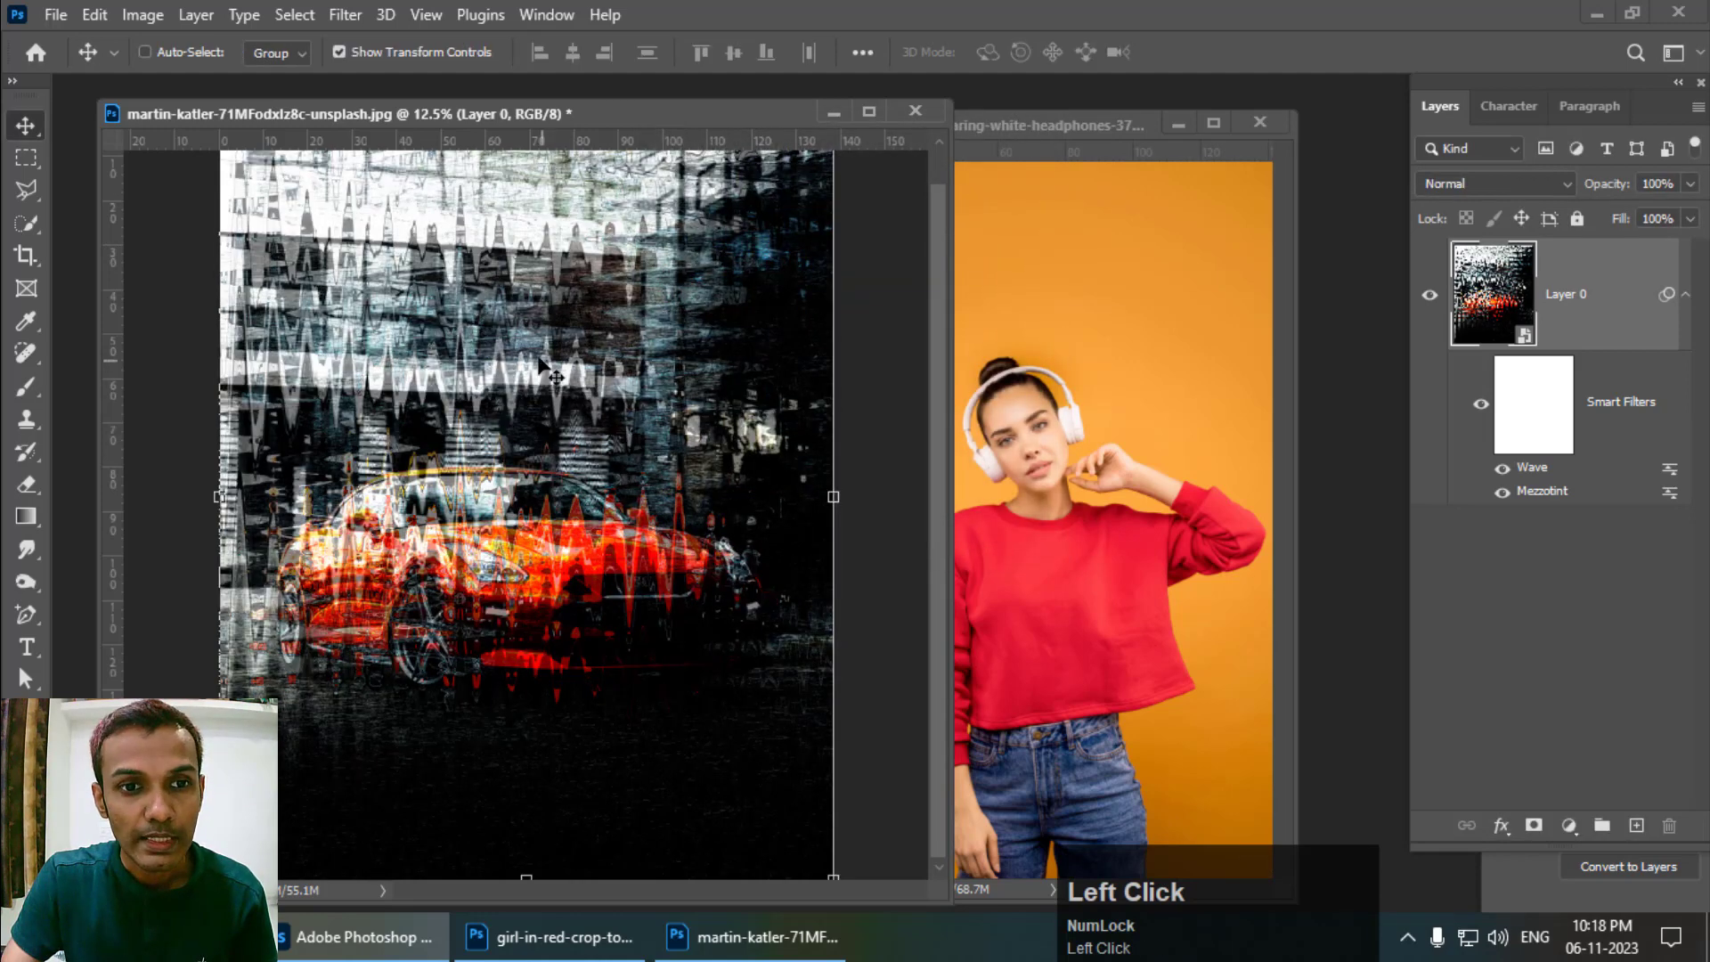
# Step: Edit the Mezzotint smart filter on the car smart object and change its type to Short Lines
pyautogui.doubleClick(1540, 493)
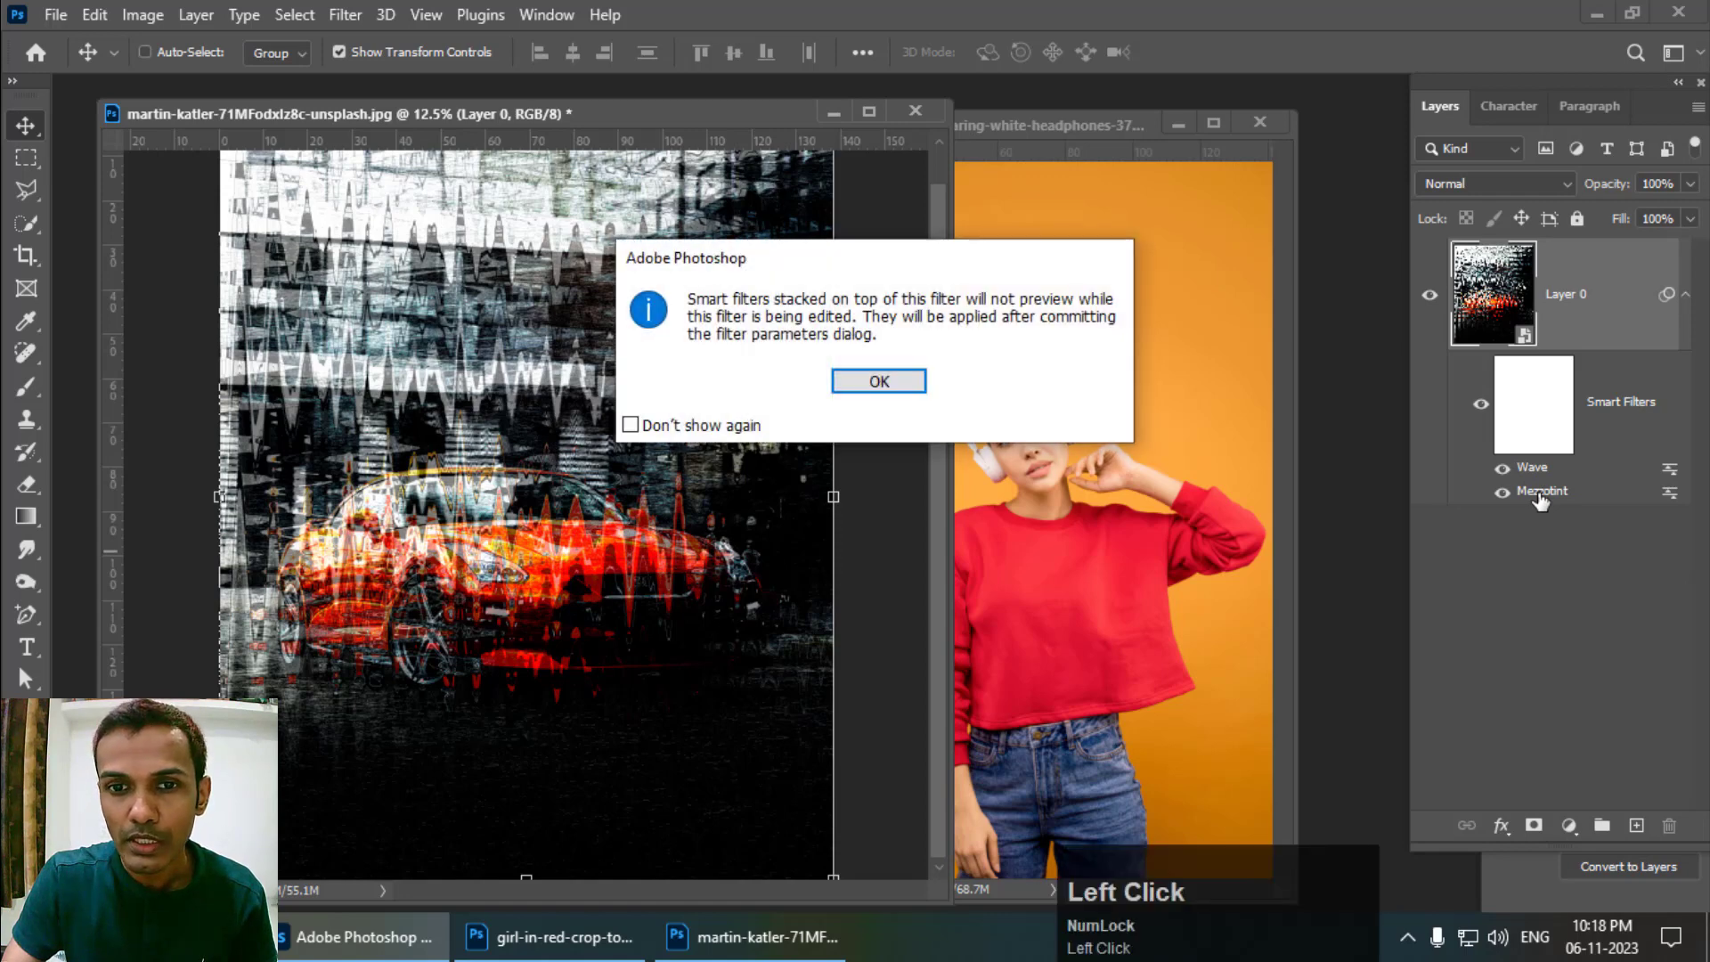
pyautogui.click(895, 381)
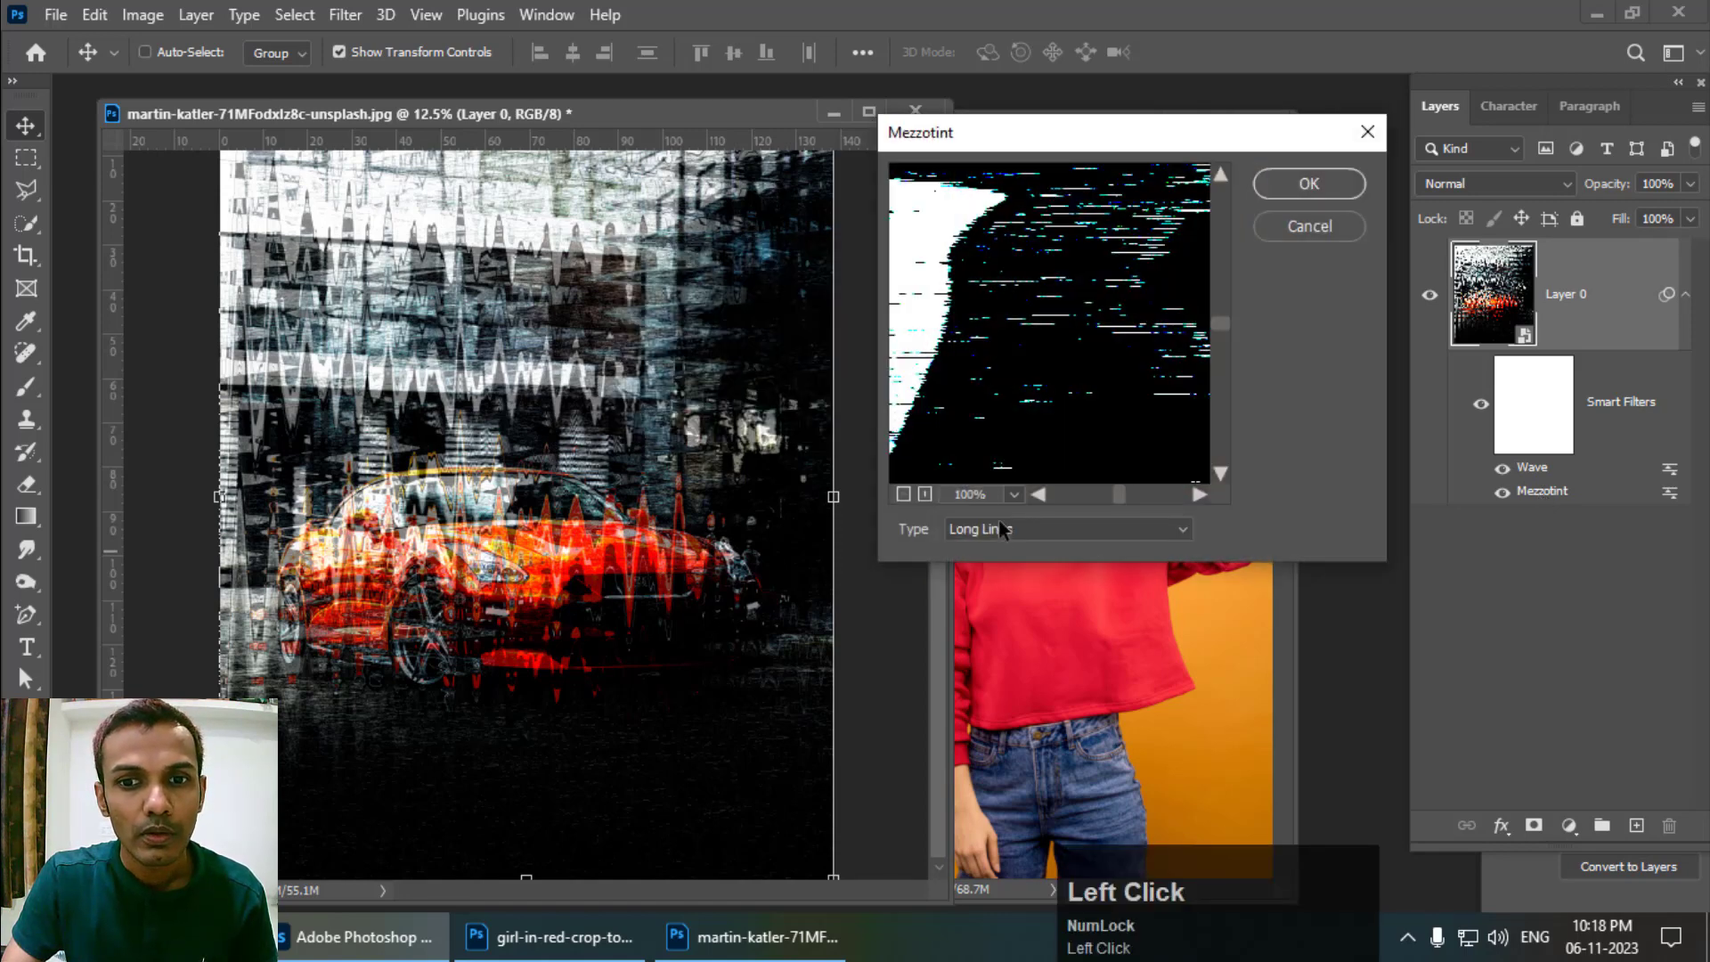
pyautogui.click(1001, 533)
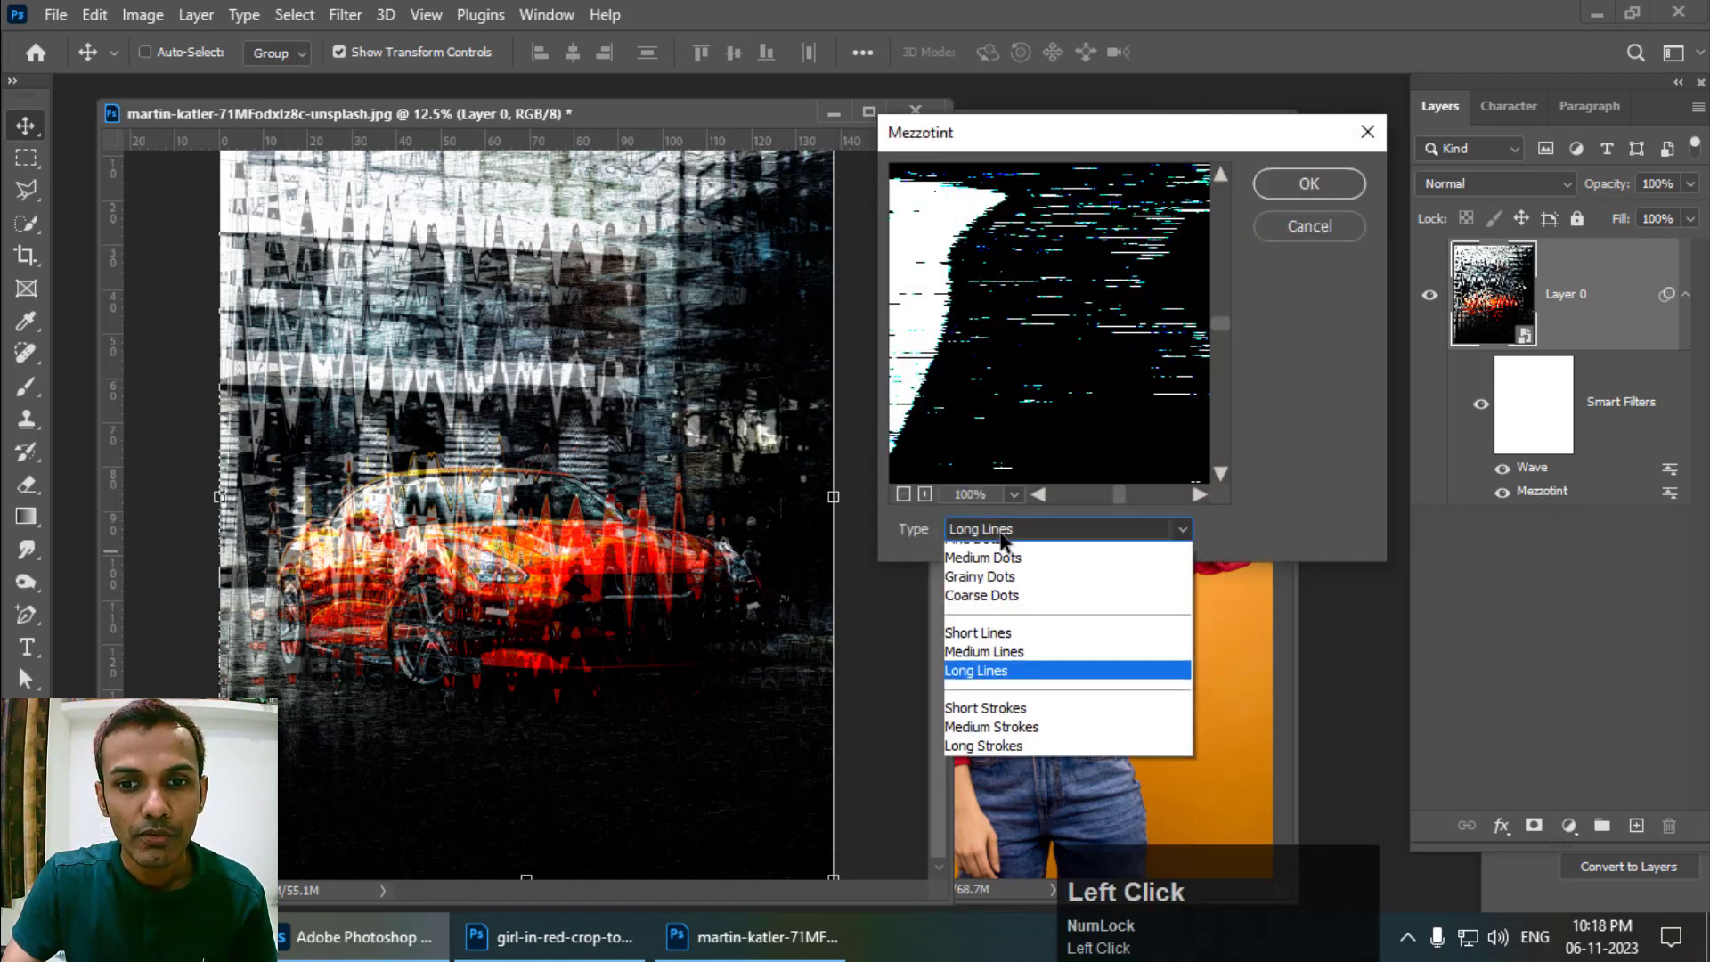
pyautogui.click(1001, 642)
pyautogui.click(1288, 189)
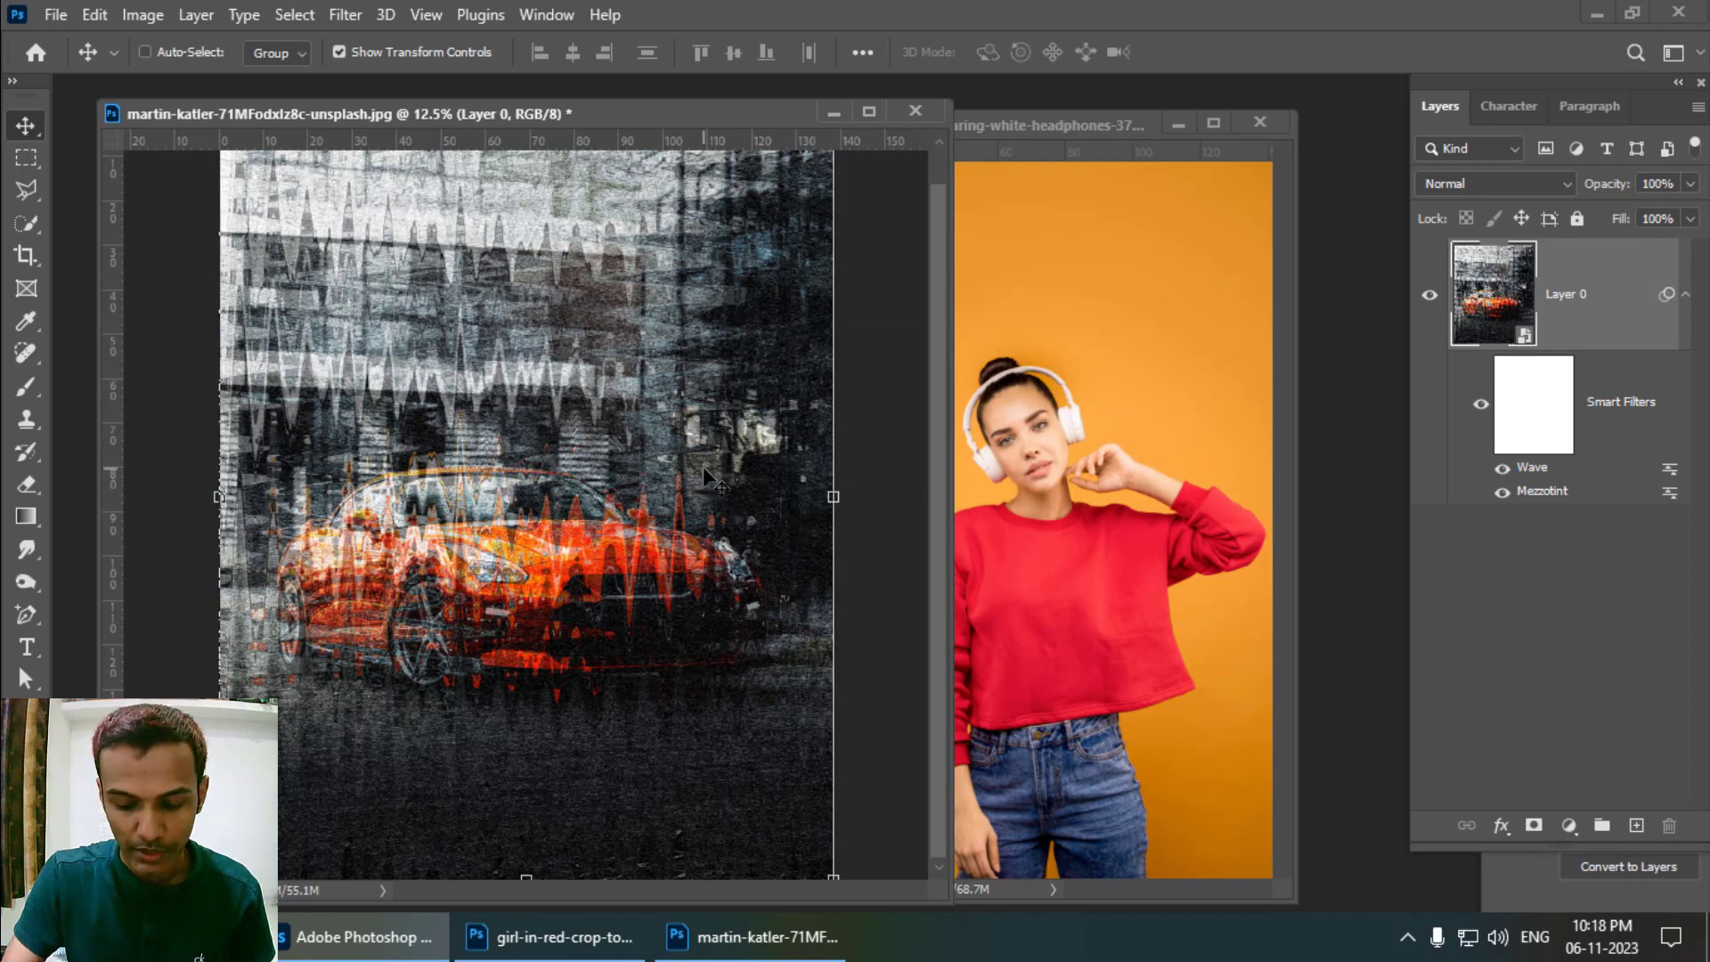
# Step: Revert the car photo to its saved version, discarding the smart object and its filters
pyautogui.hotkey('ctrl', '=')
pyautogui.hotkey('ctrl', '=')
pyautogui.hotkey('ctrl', '=')
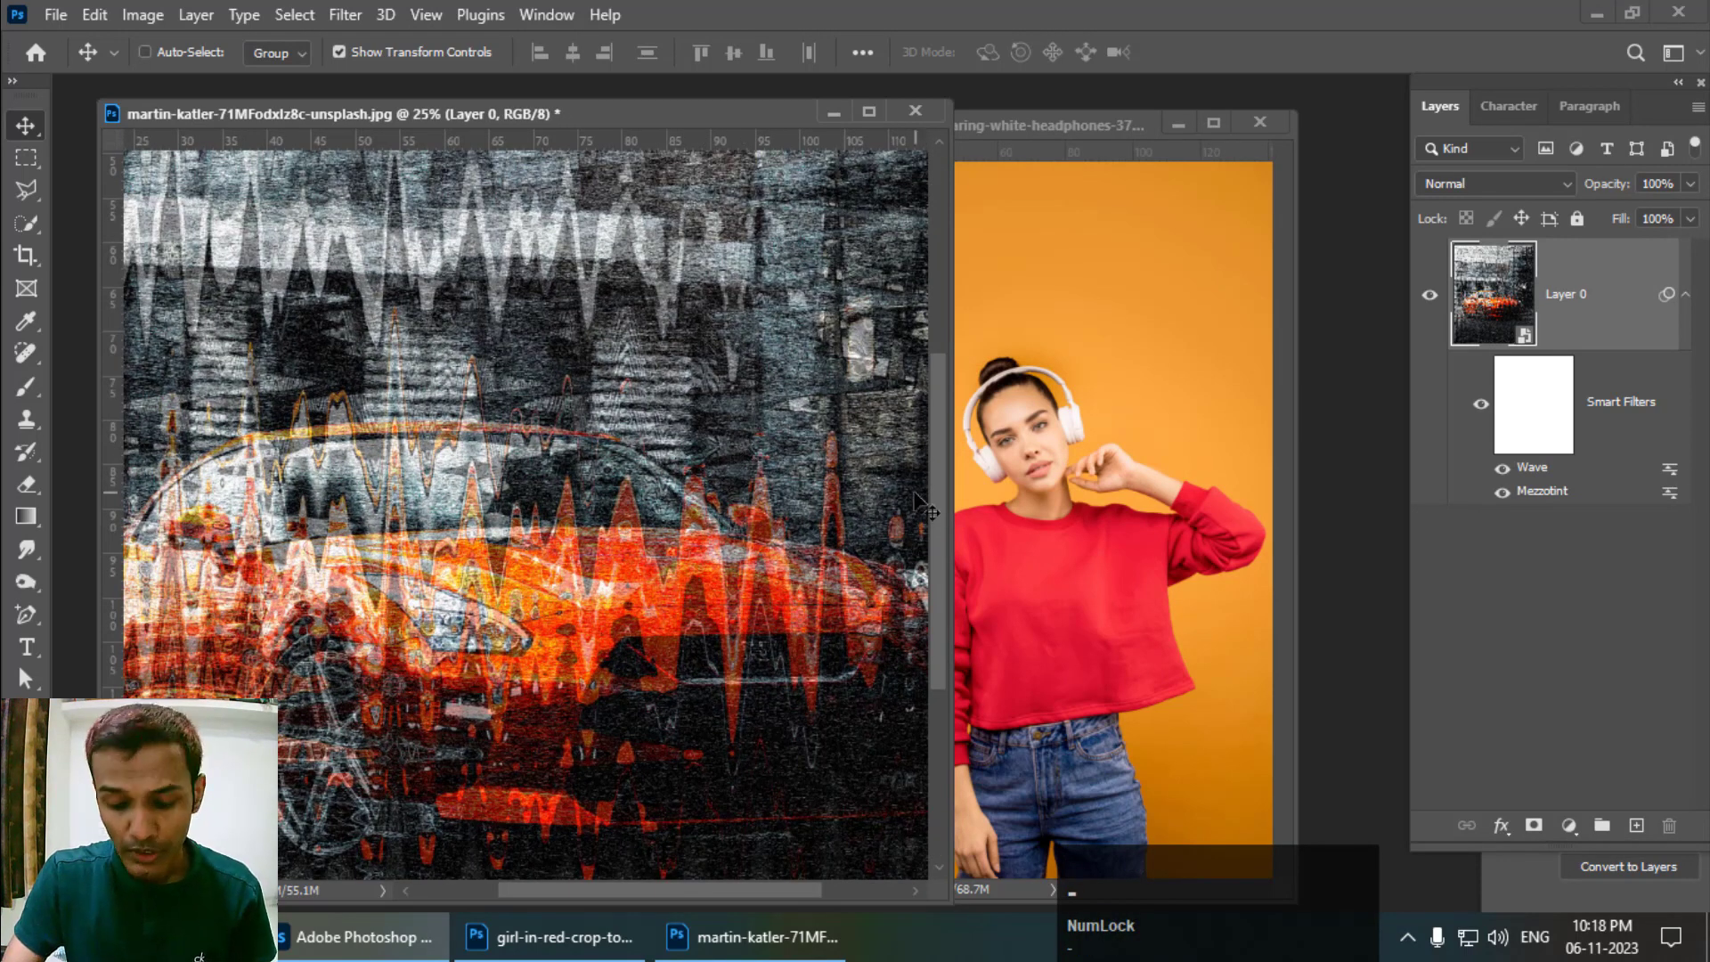
pyautogui.hotkey('ctrl', '-')
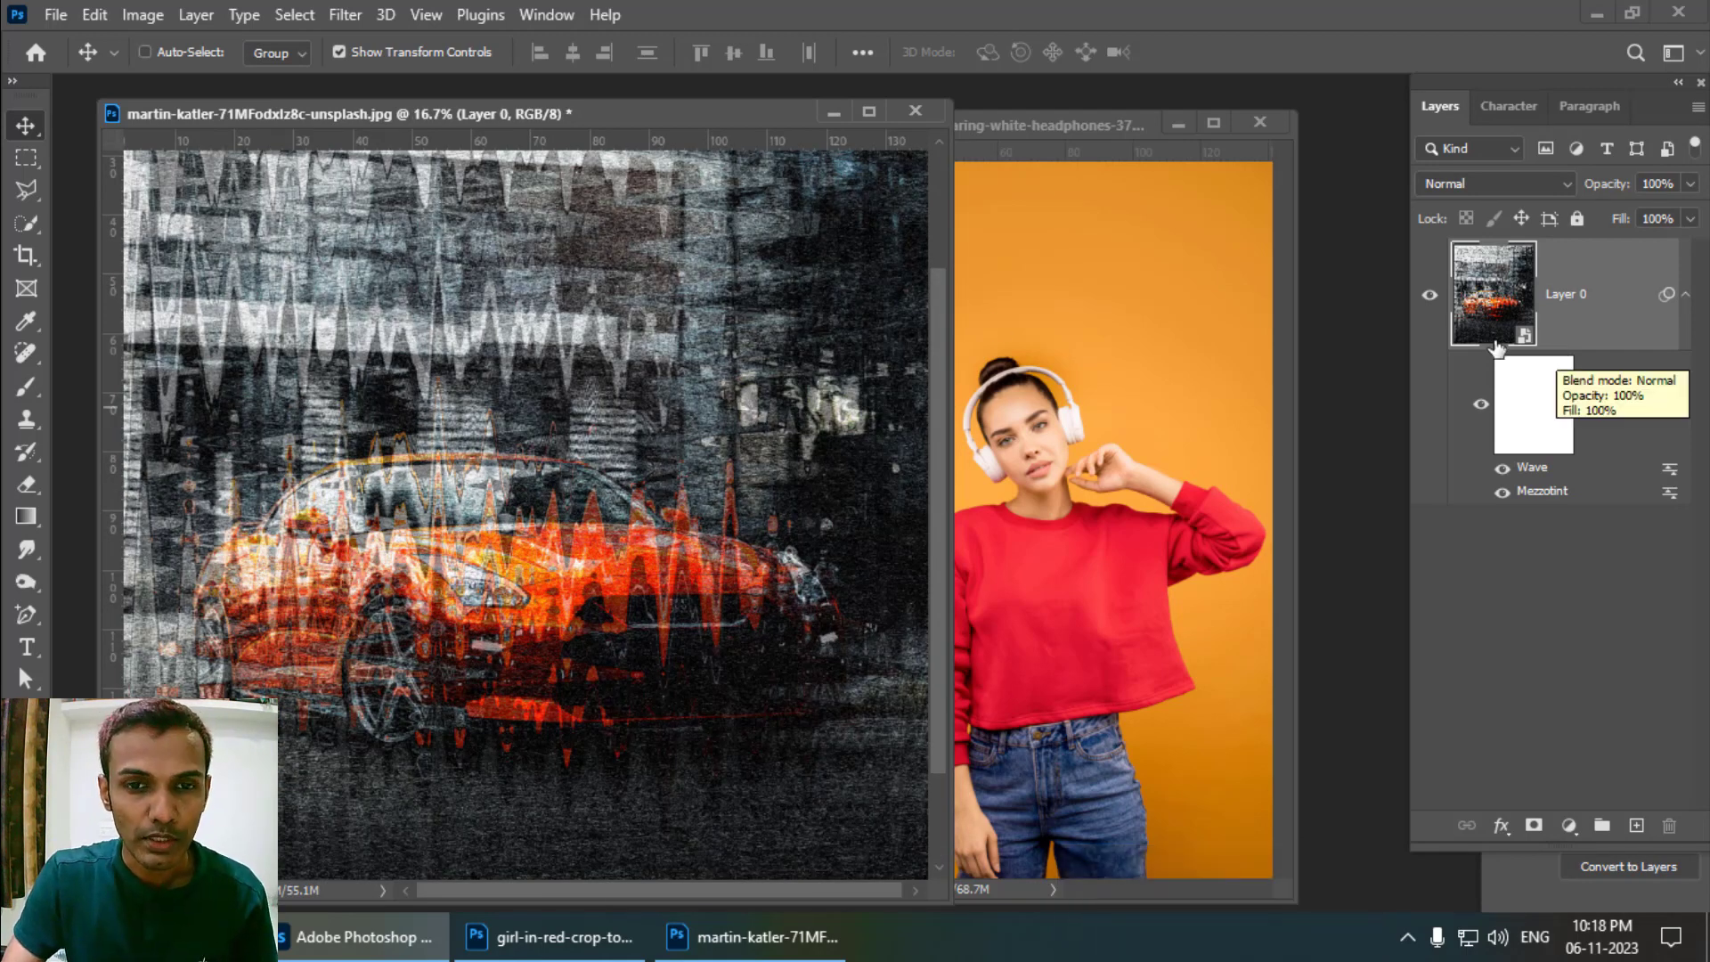
pyautogui.press('F12')
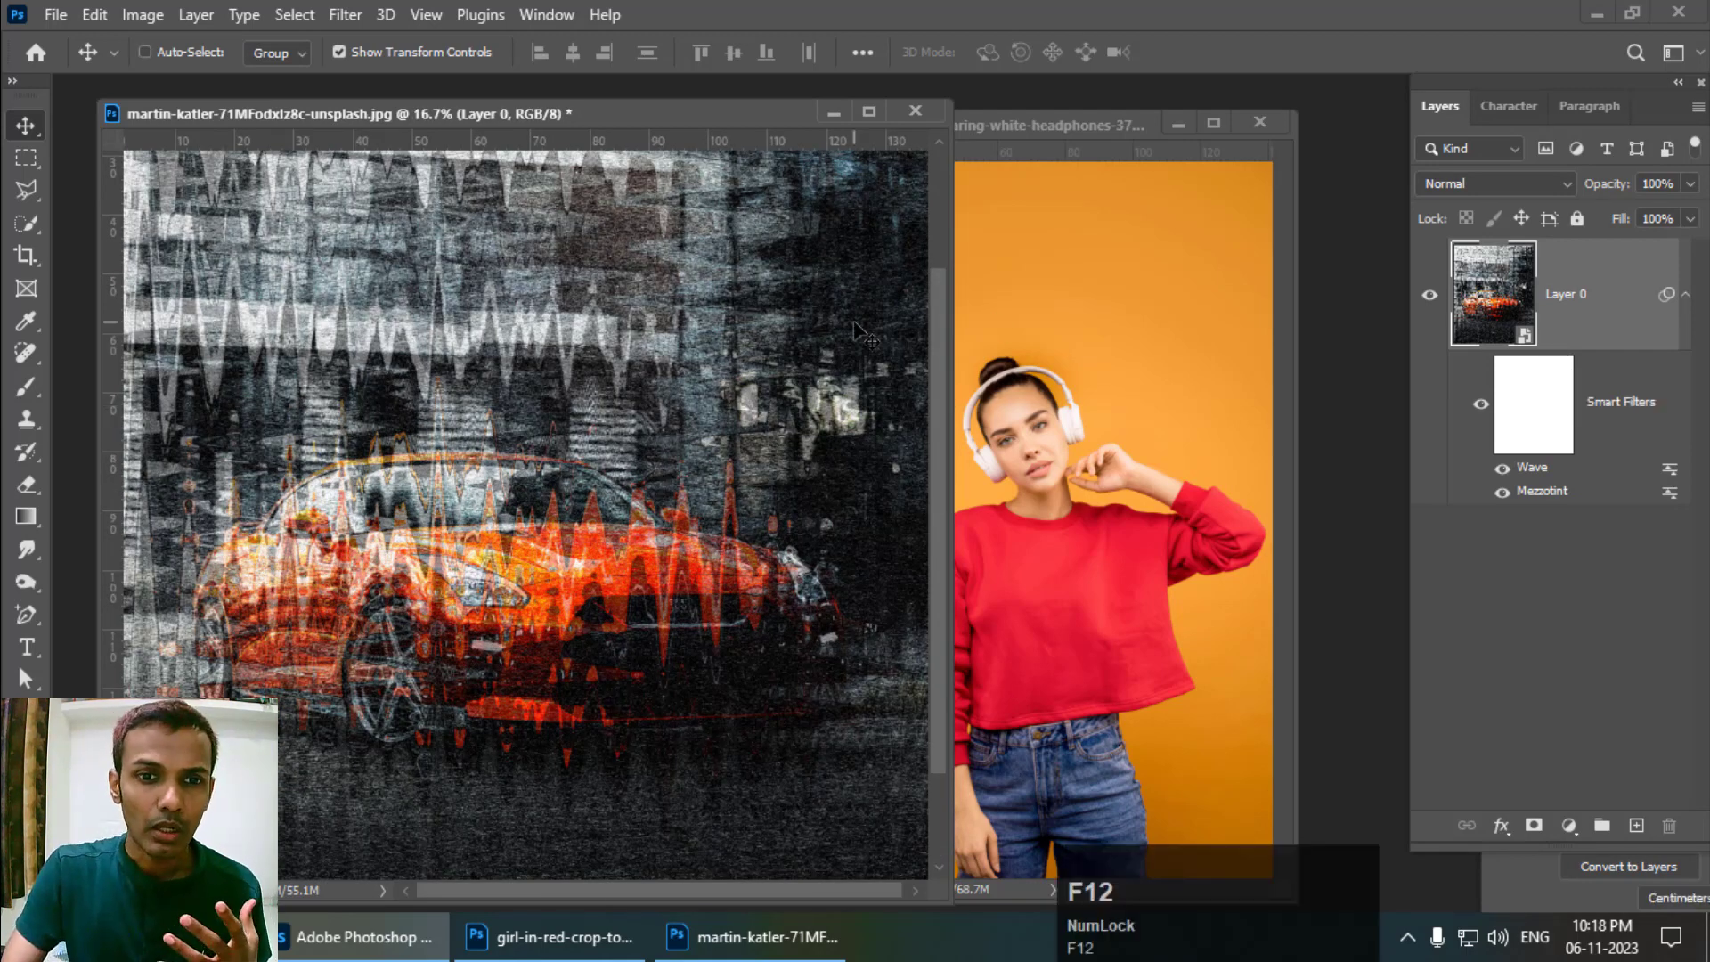
pyautogui.hotkey('ctrl', '-')
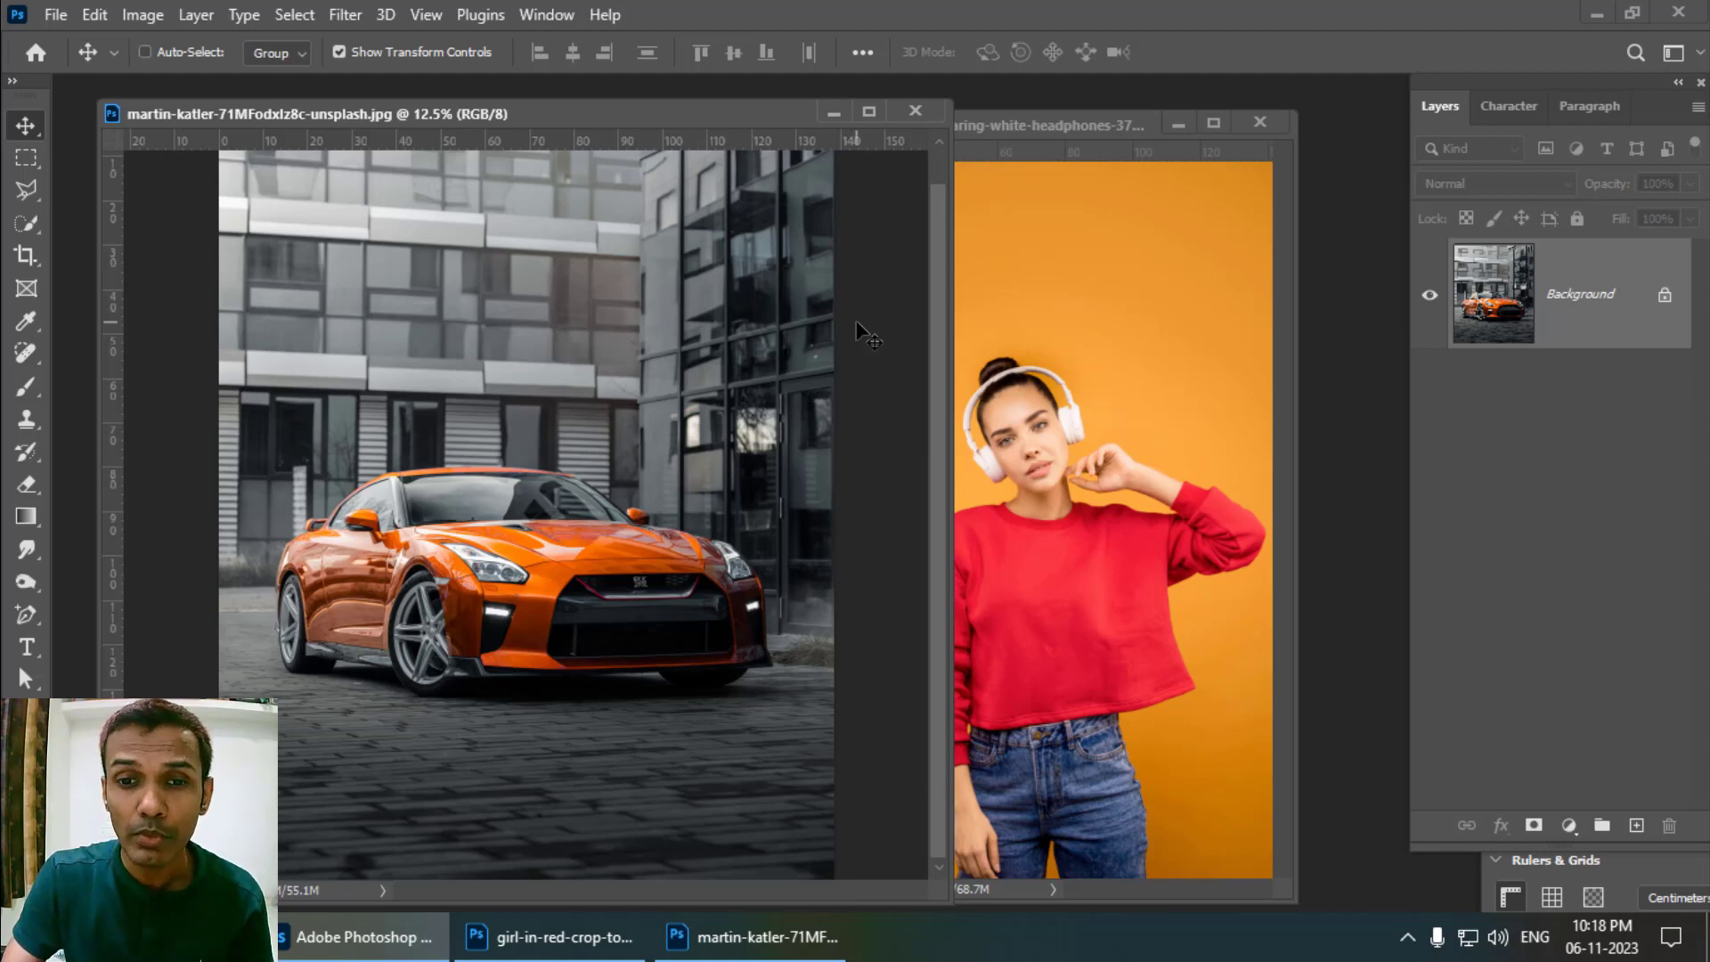
# Step: Draw a rectangle about 2304 px wide and 1276 px high over the car, with a red fill and no stroke
pyautogui.click(560, 106)
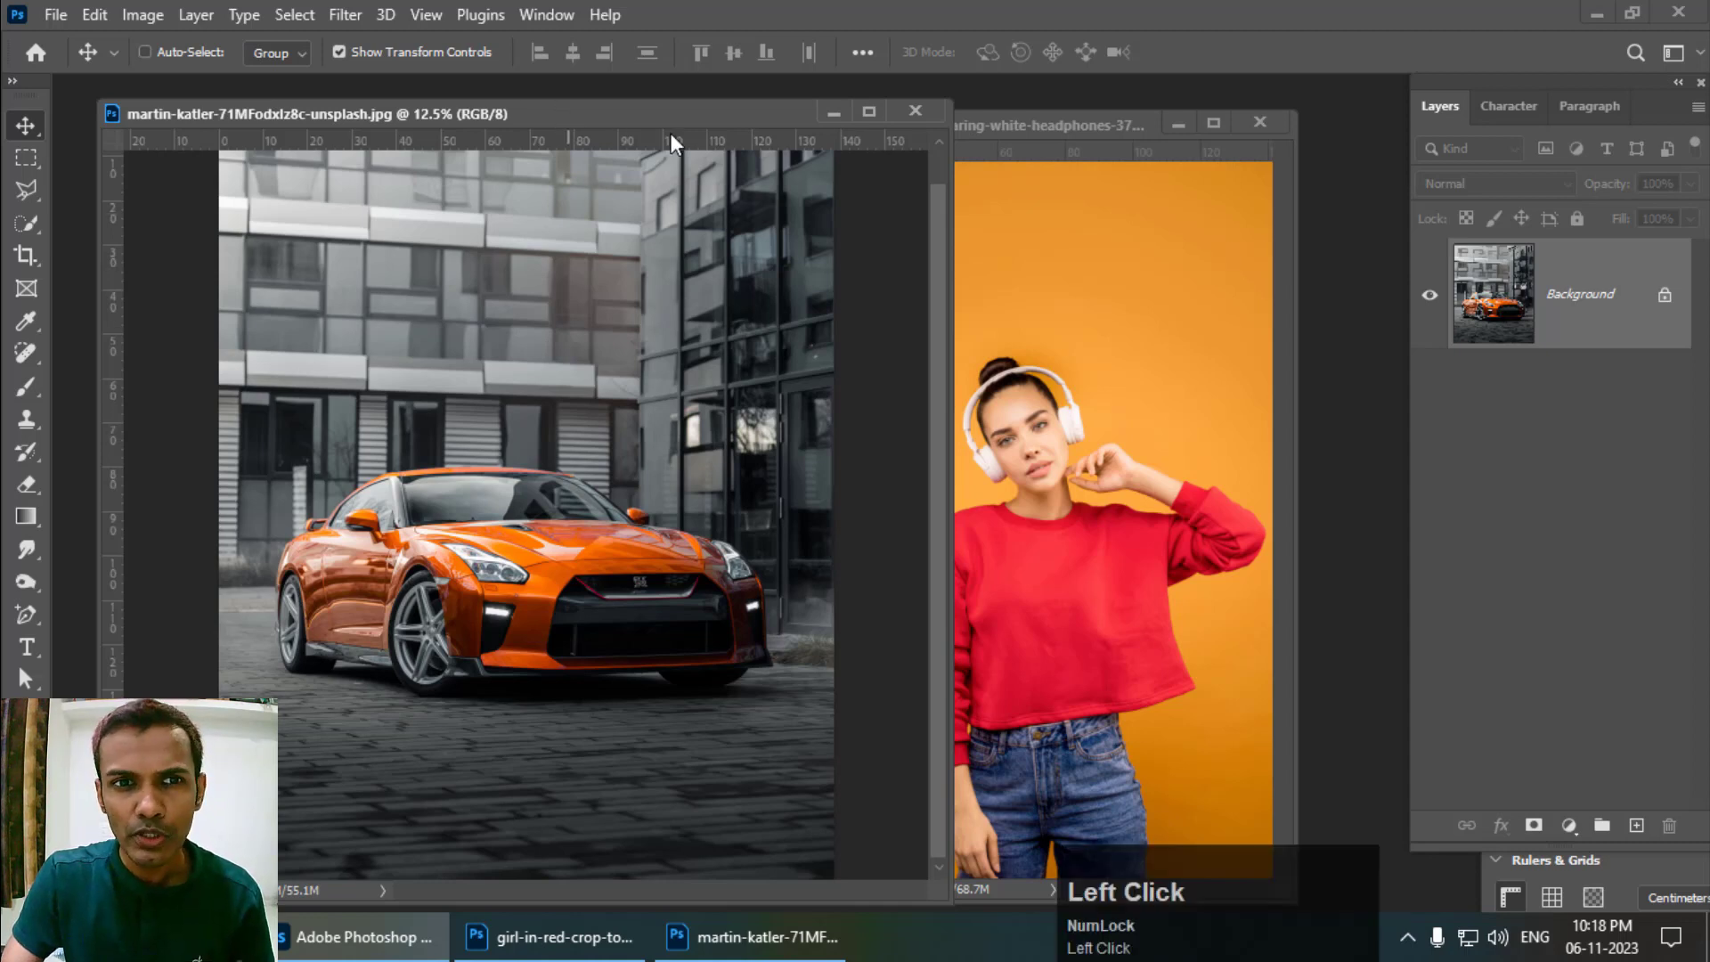
pyautogui.moveTo(641, 119); pyautogui.dragTo(673, 116)
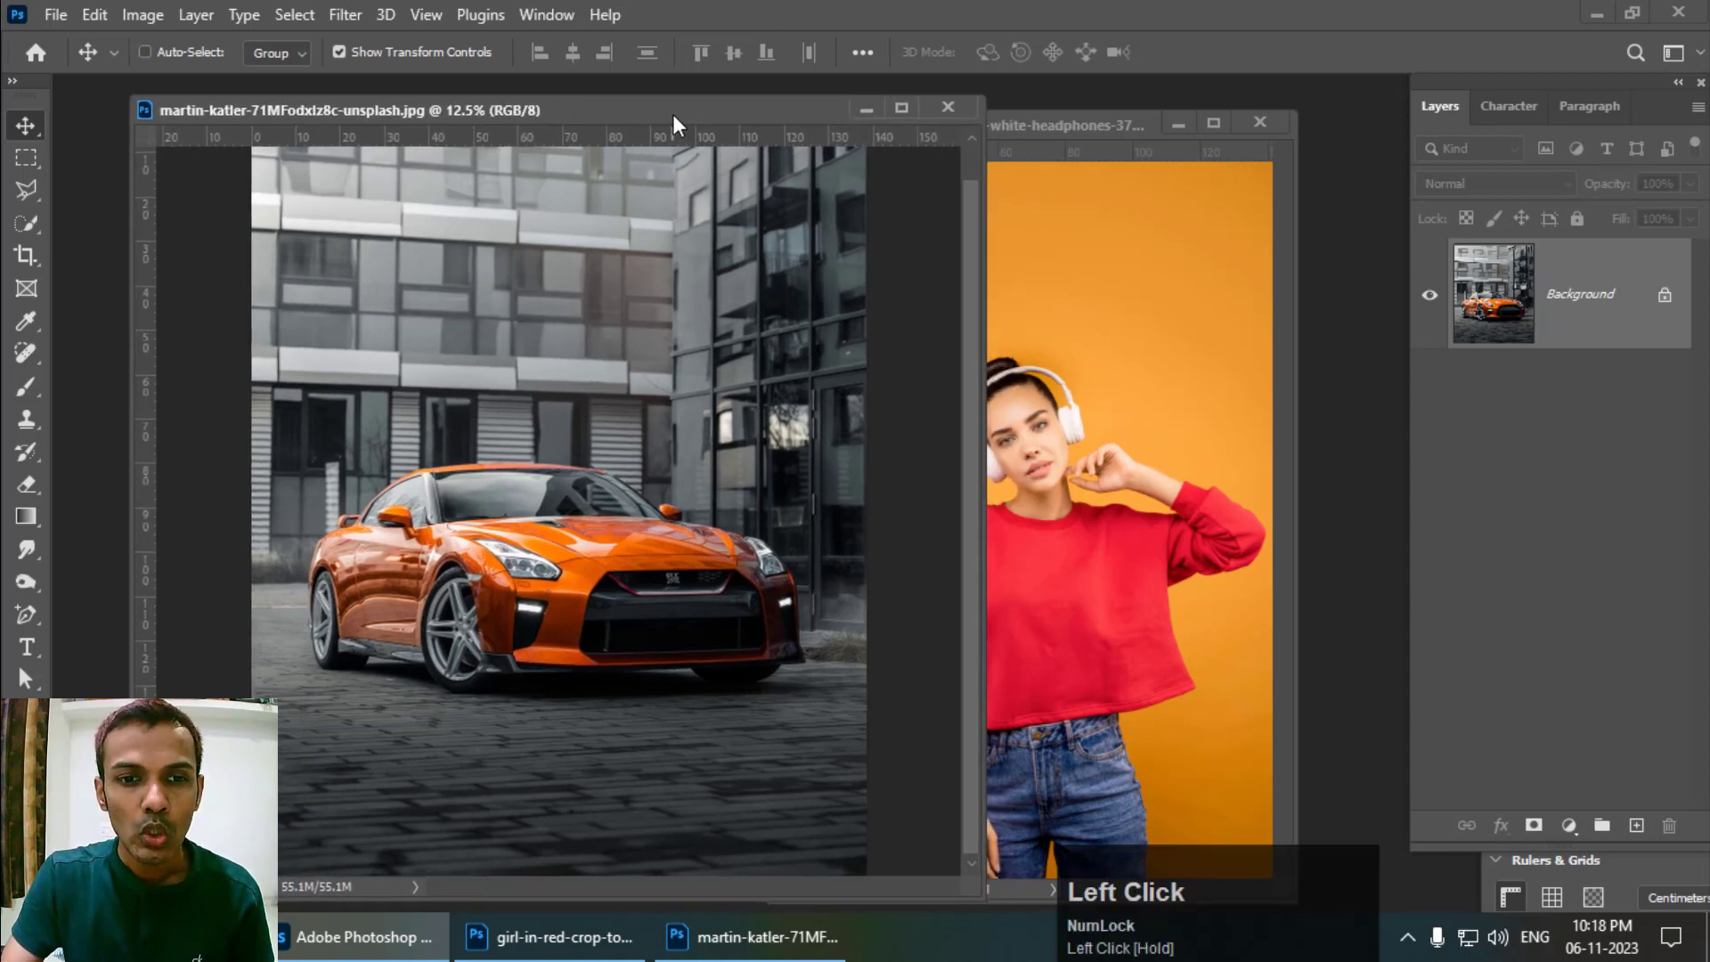
pyautogui.click(25, 711)
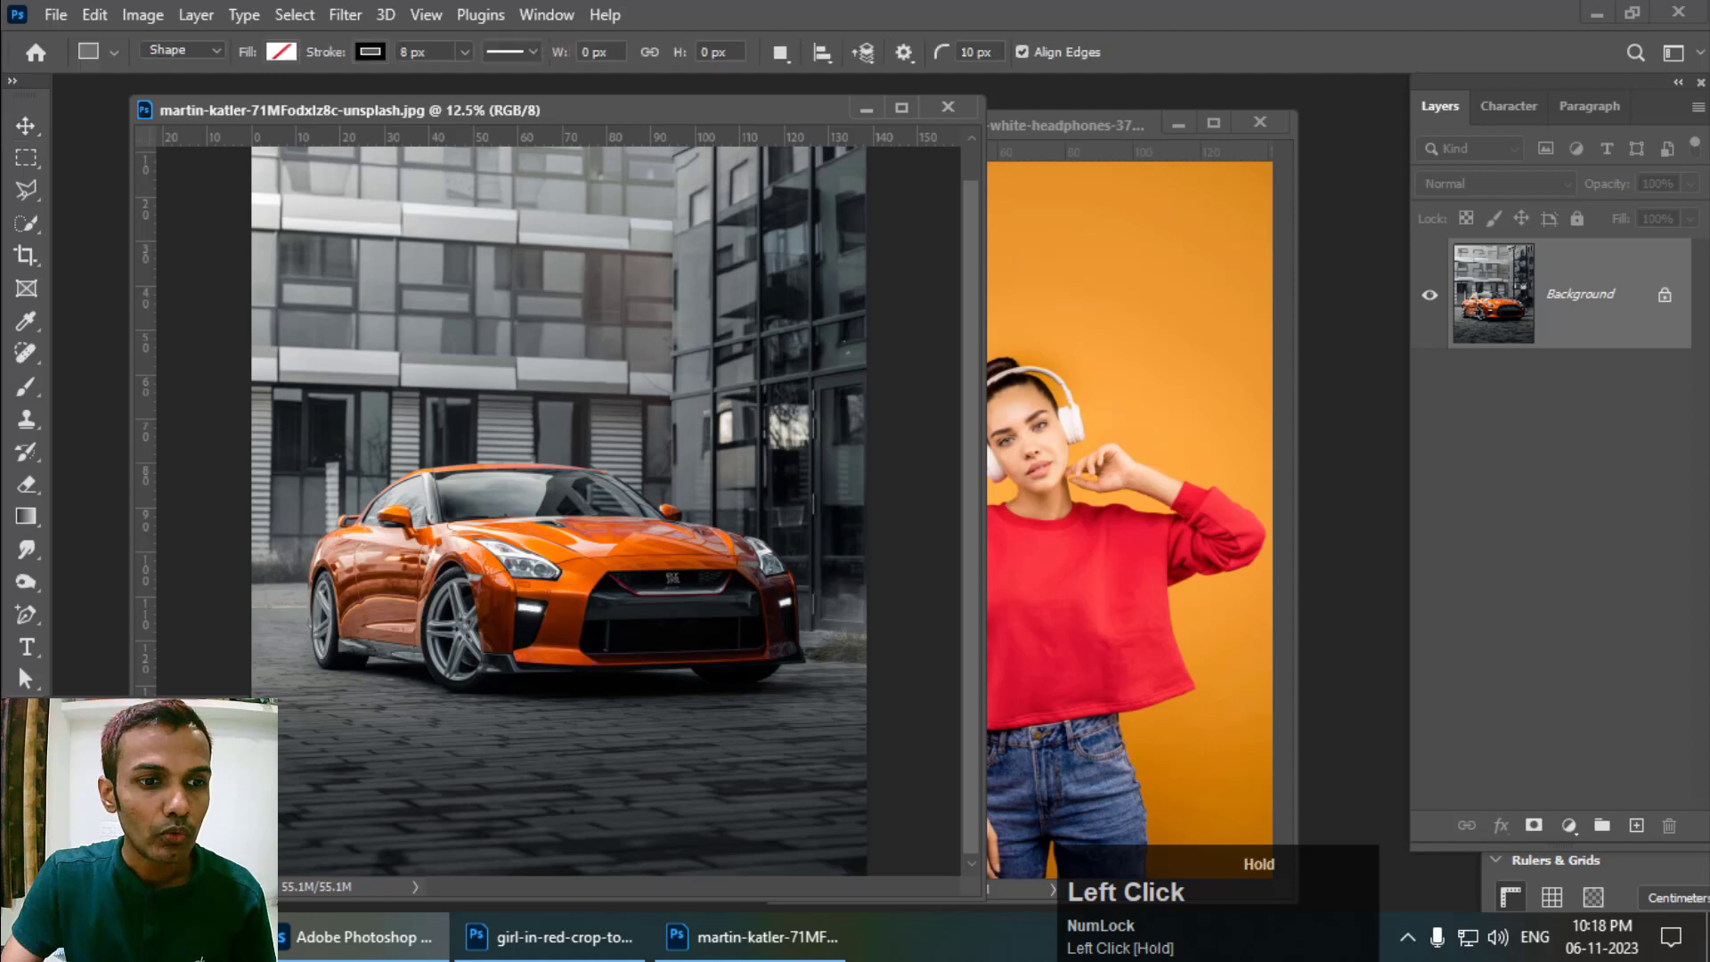
pyautogui.moveTo(411, 434); pyautogui.dragTo(770, 628)
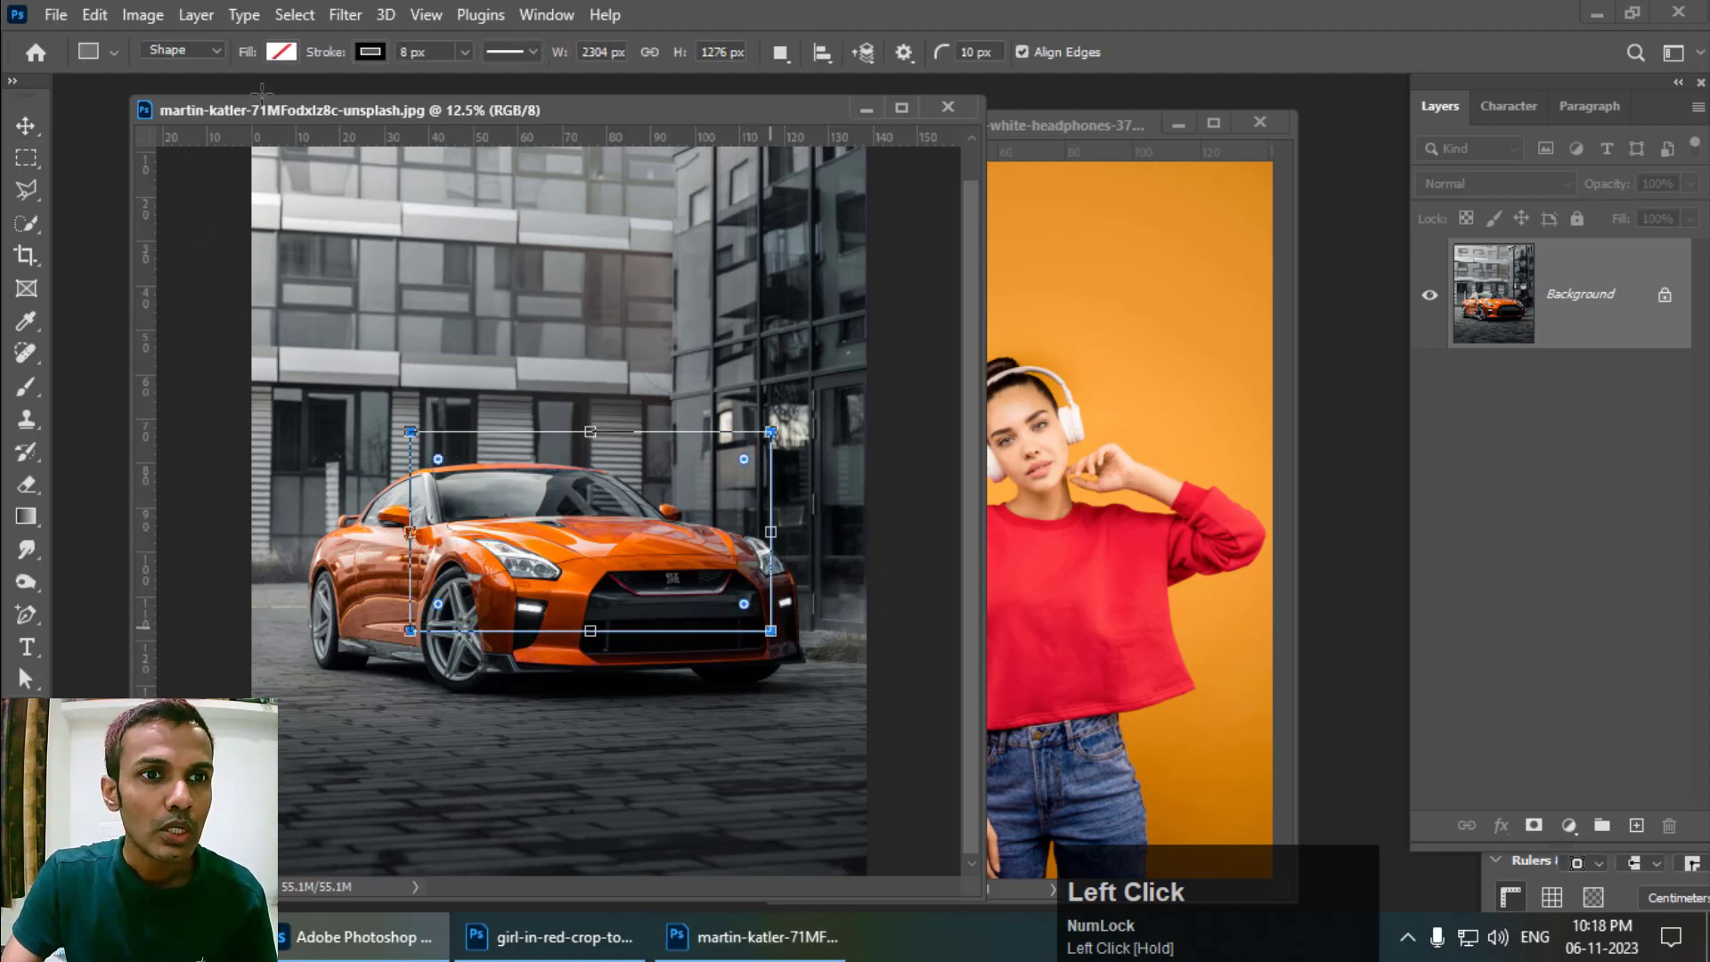
pyautogui.click(282, 51)
pyautogui.click(264, 188)
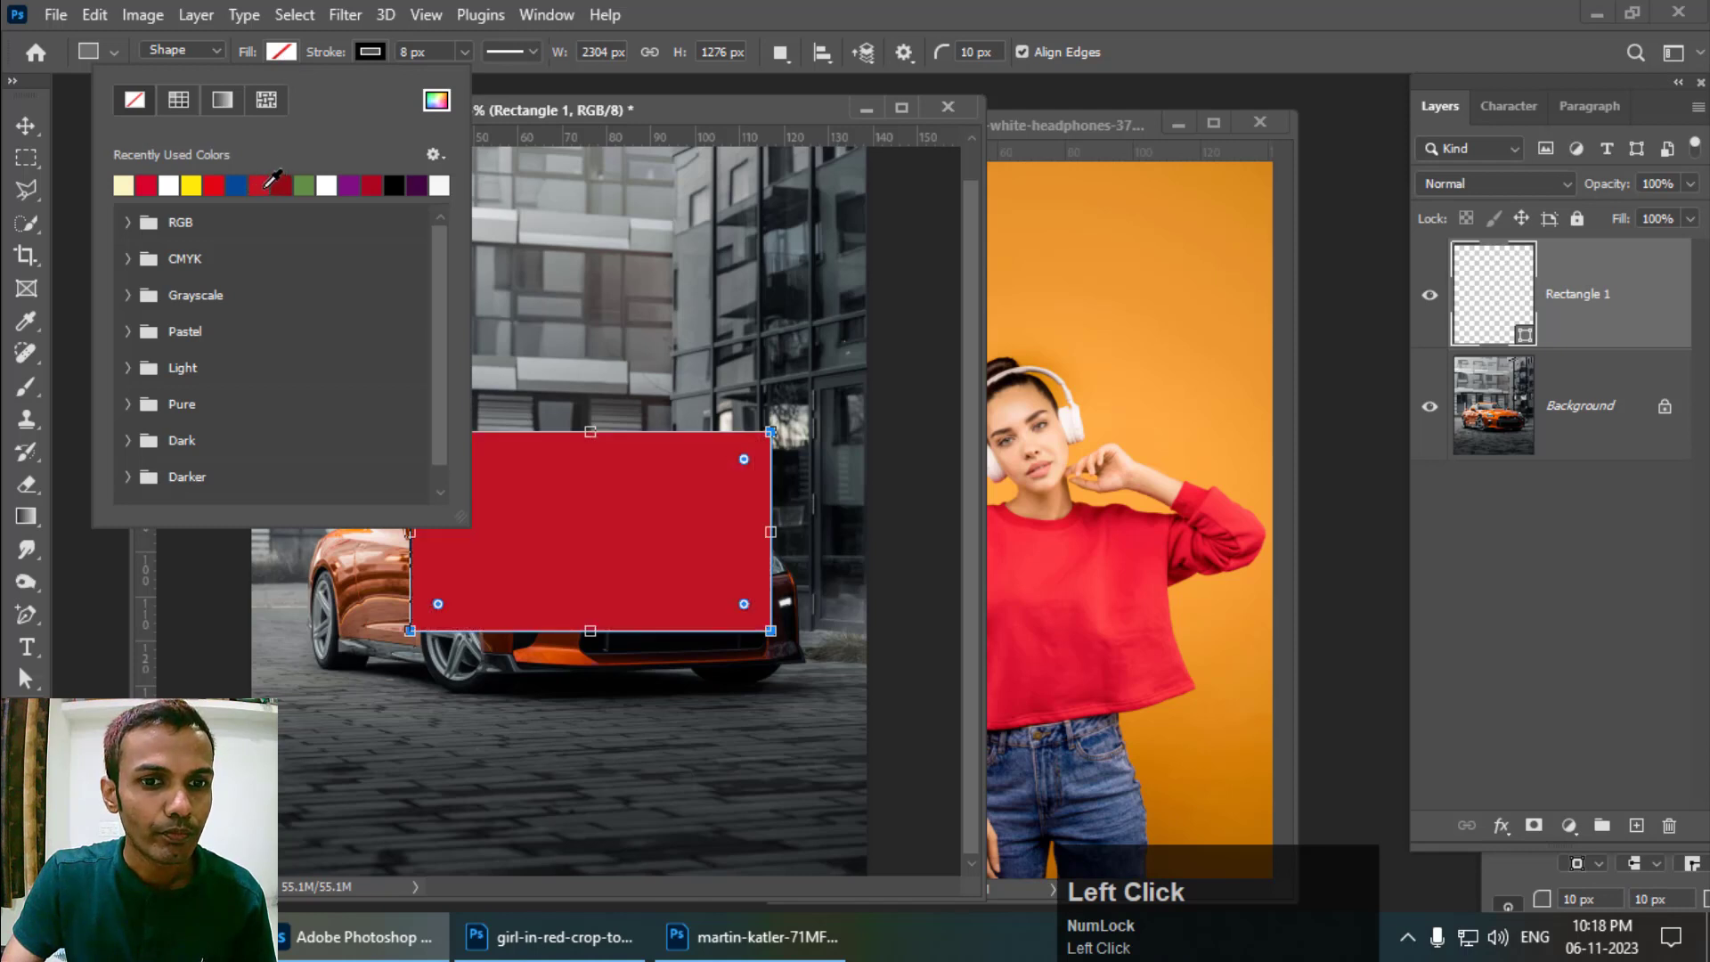
pyautogui.click(25, 125)
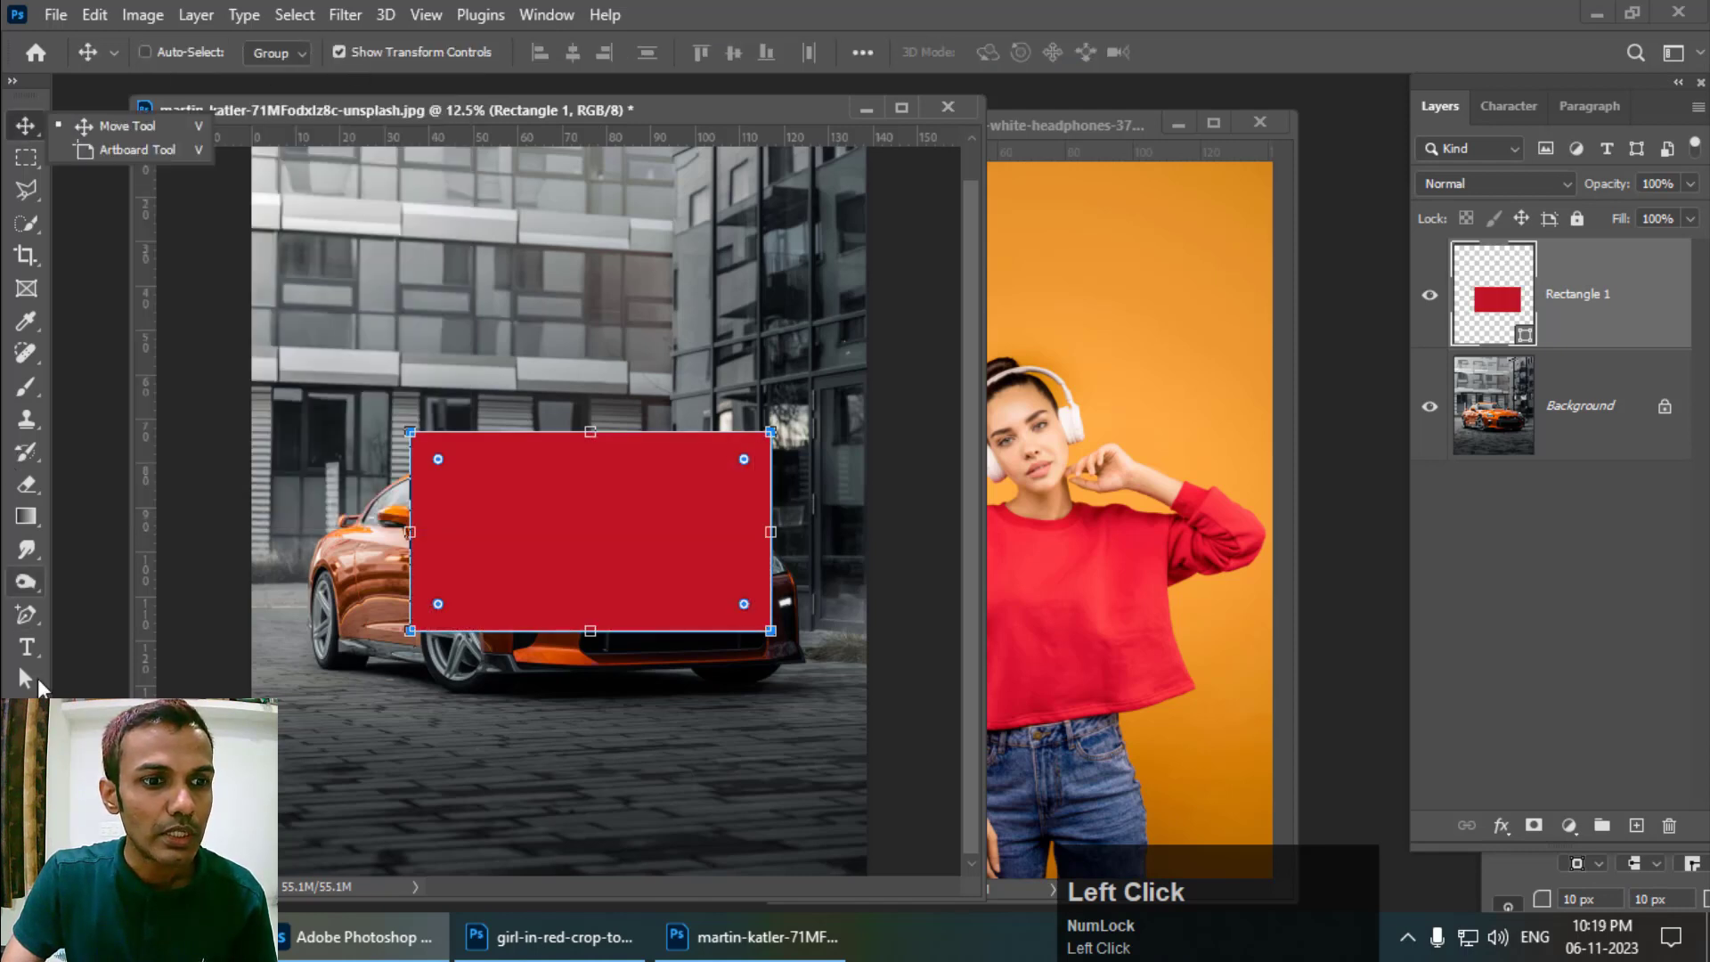
pyautogui.click(27, 712)
pyautogui.click(373, 52)
pyautogui.click(227, 100)
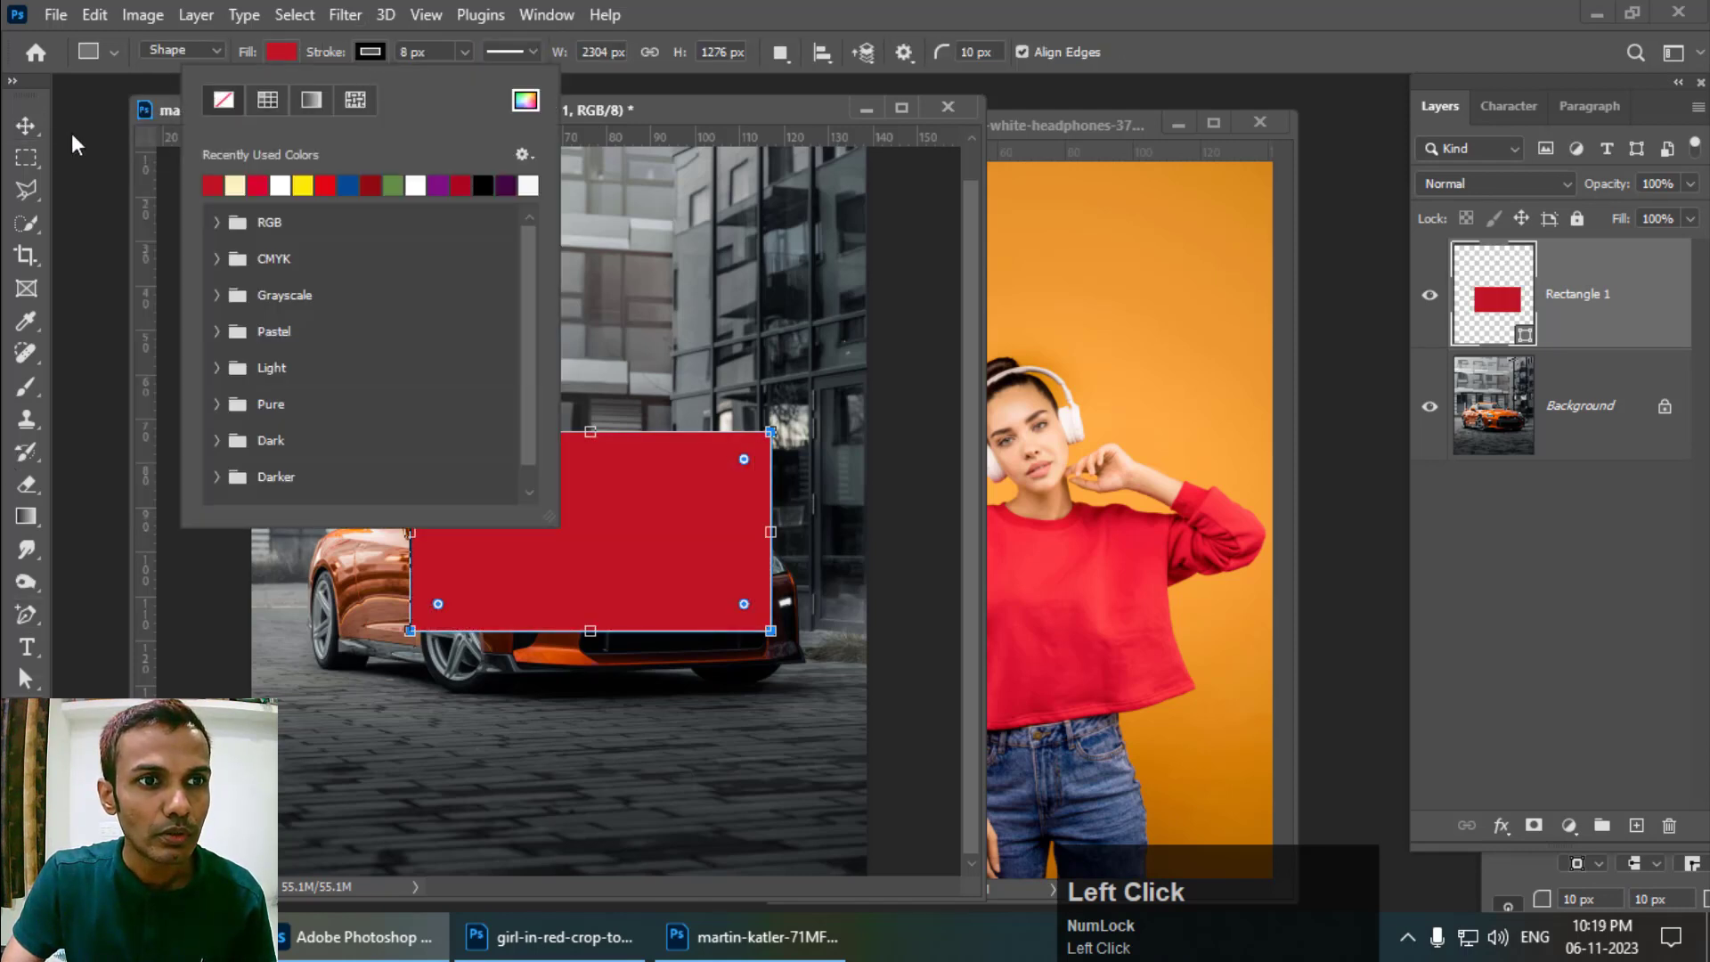
# Step: Convert the red rectangle layer to a smart object and reposition it over the car
pyautogui.click(24, 127)
pyautogui.moveTo(692, 559); pyautogui.dragTo(659, 594)
pyautogui.rightClick(1639, 324)
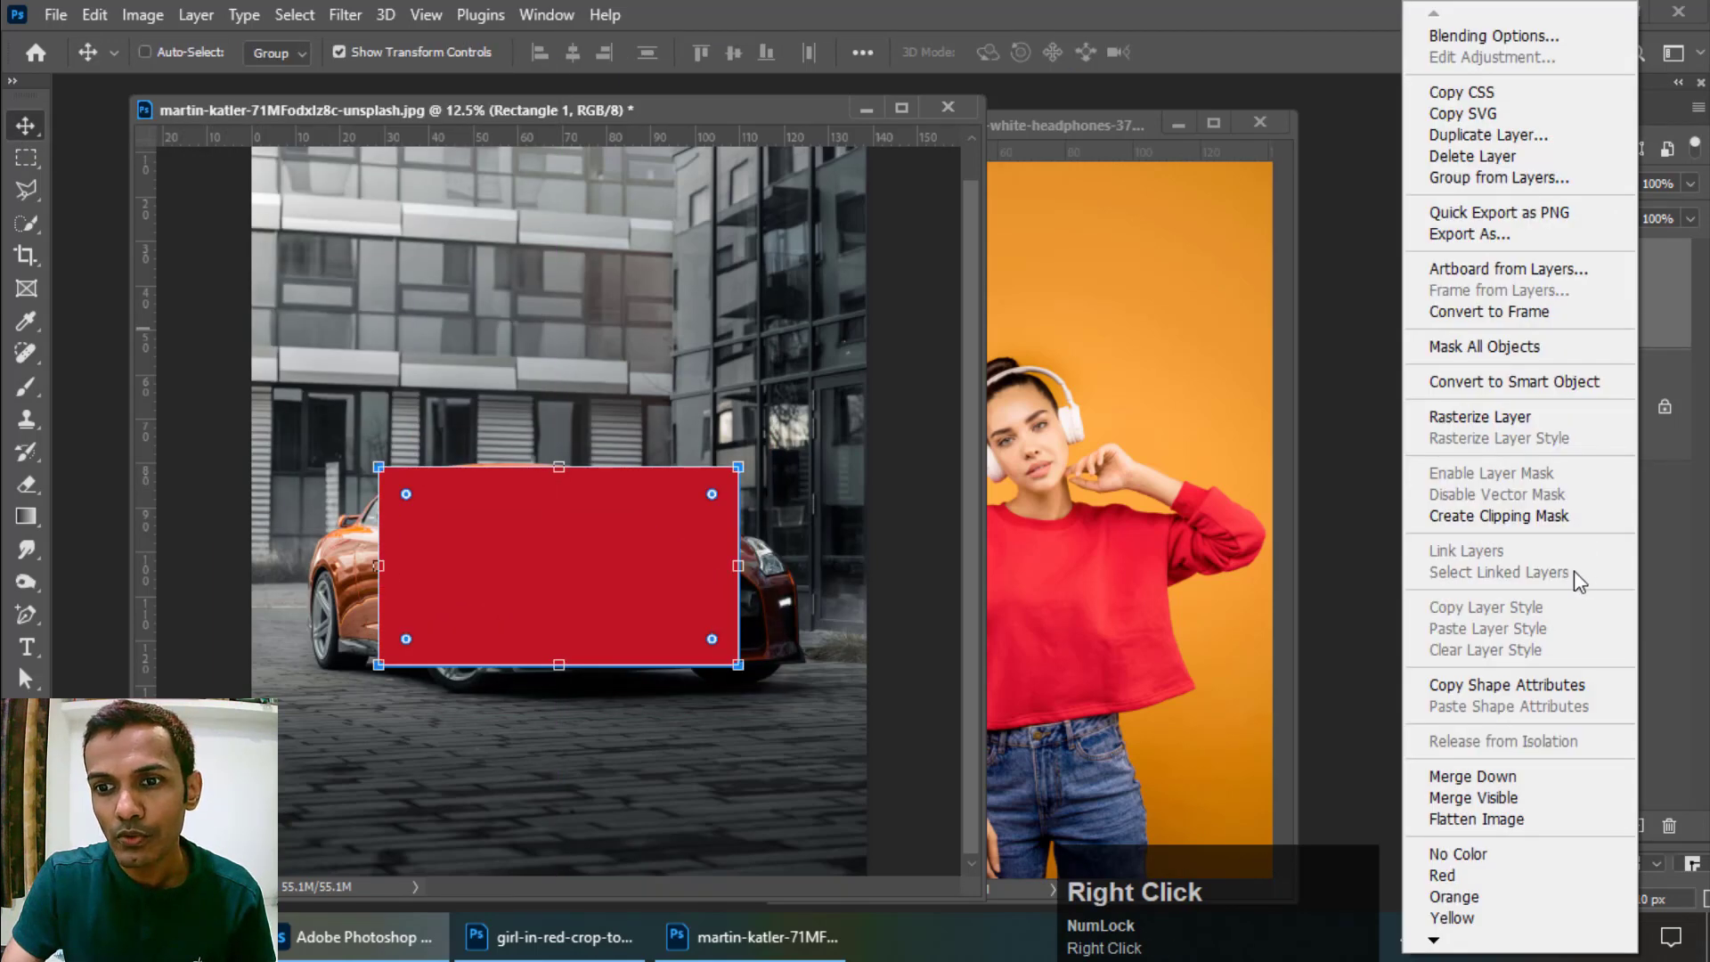
pyautogui.click(1532, 385)
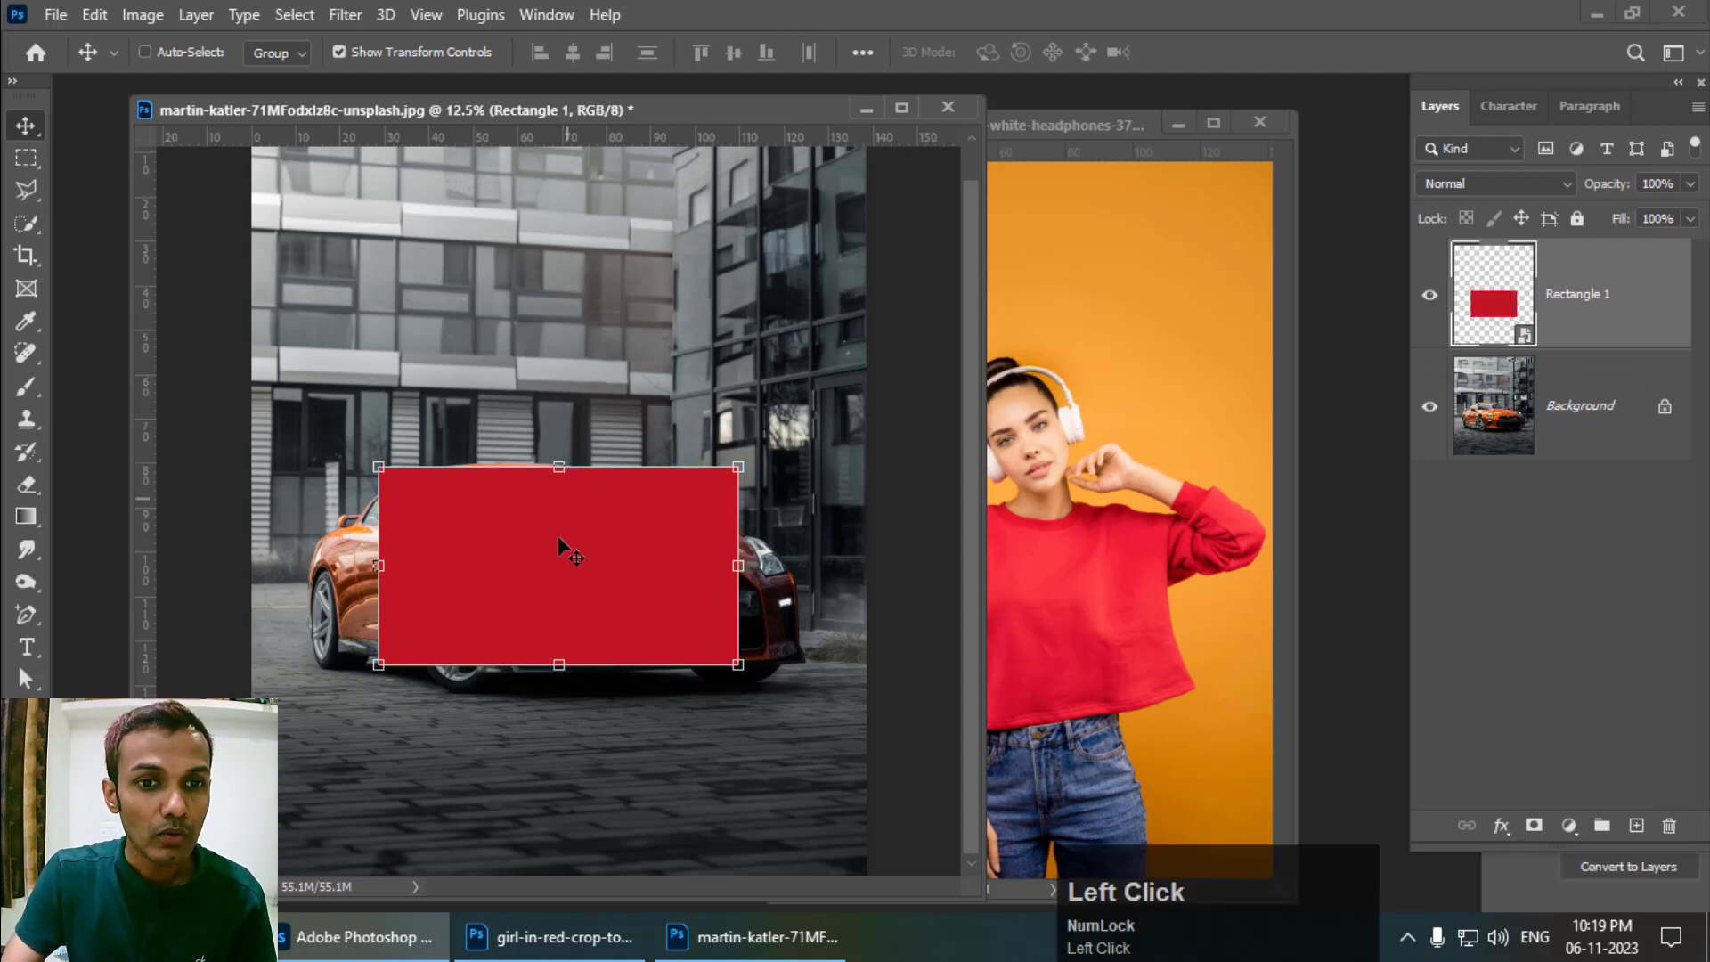
pyautogui.moveTo(558, 538)
pyautogui.mouseDown()
pyautogui.moveTo(558, 565)
pyautogui.moveTo(546, 516)
pyautogui.mouseUp()
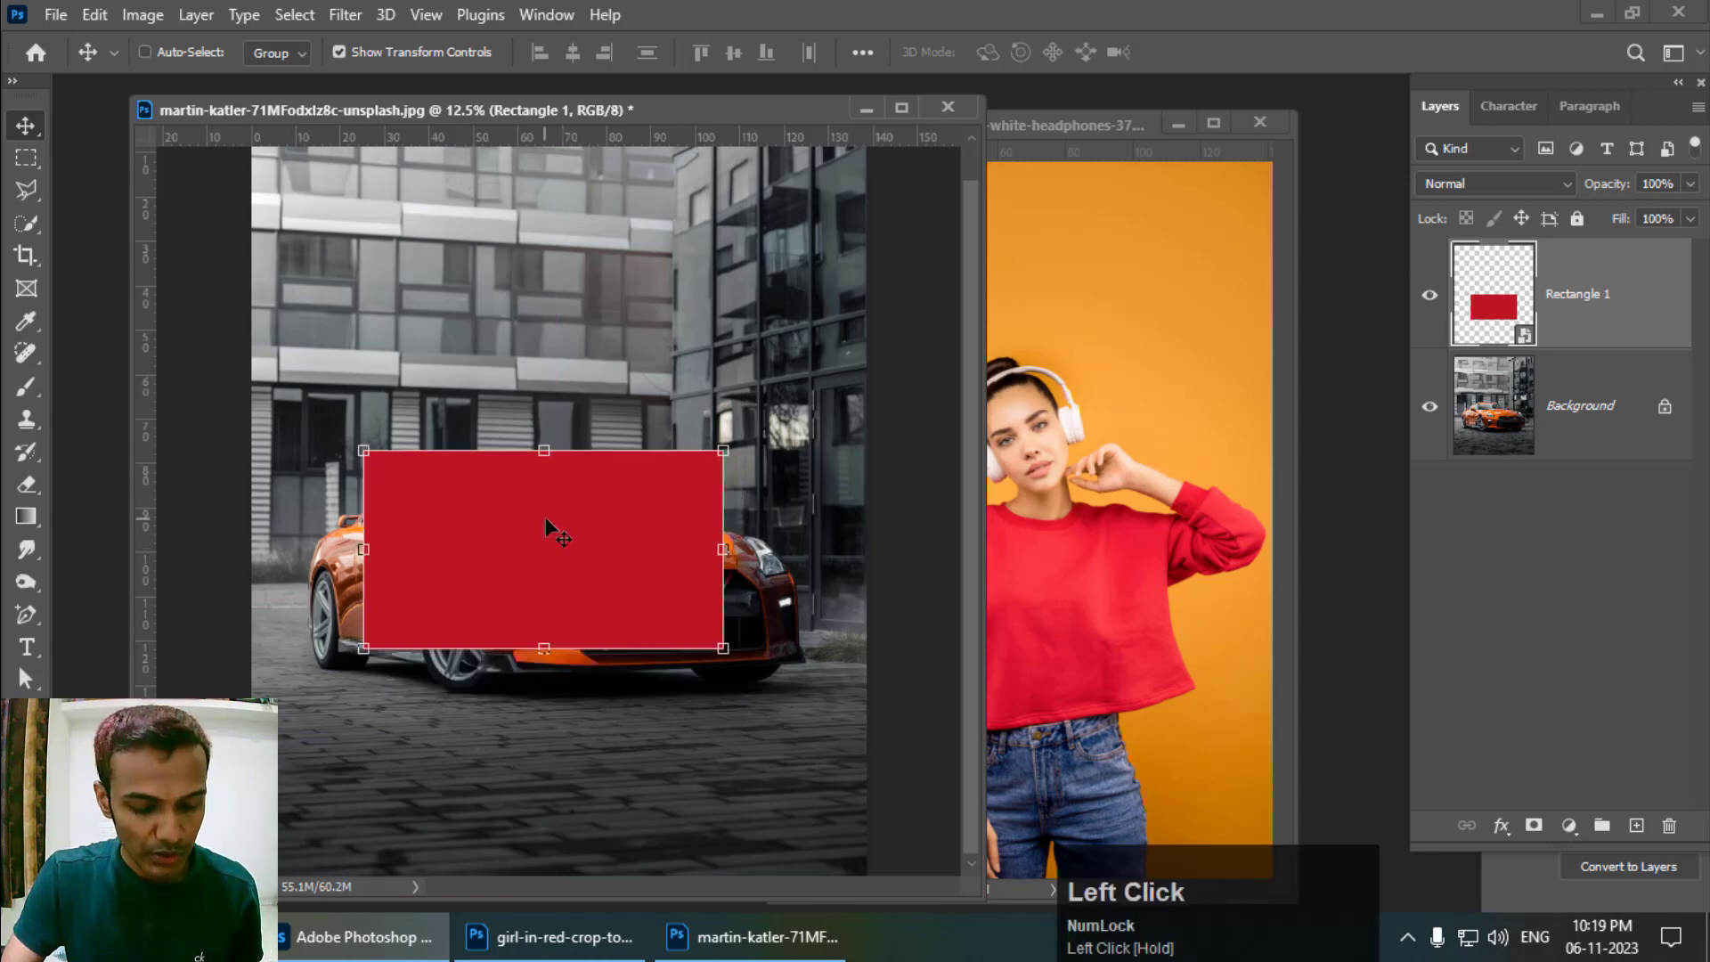
# Step: Distort the red rectangle smart object by its corners into a slanted four-sided shape across the front of the car
pyautogui.click(98, 18)
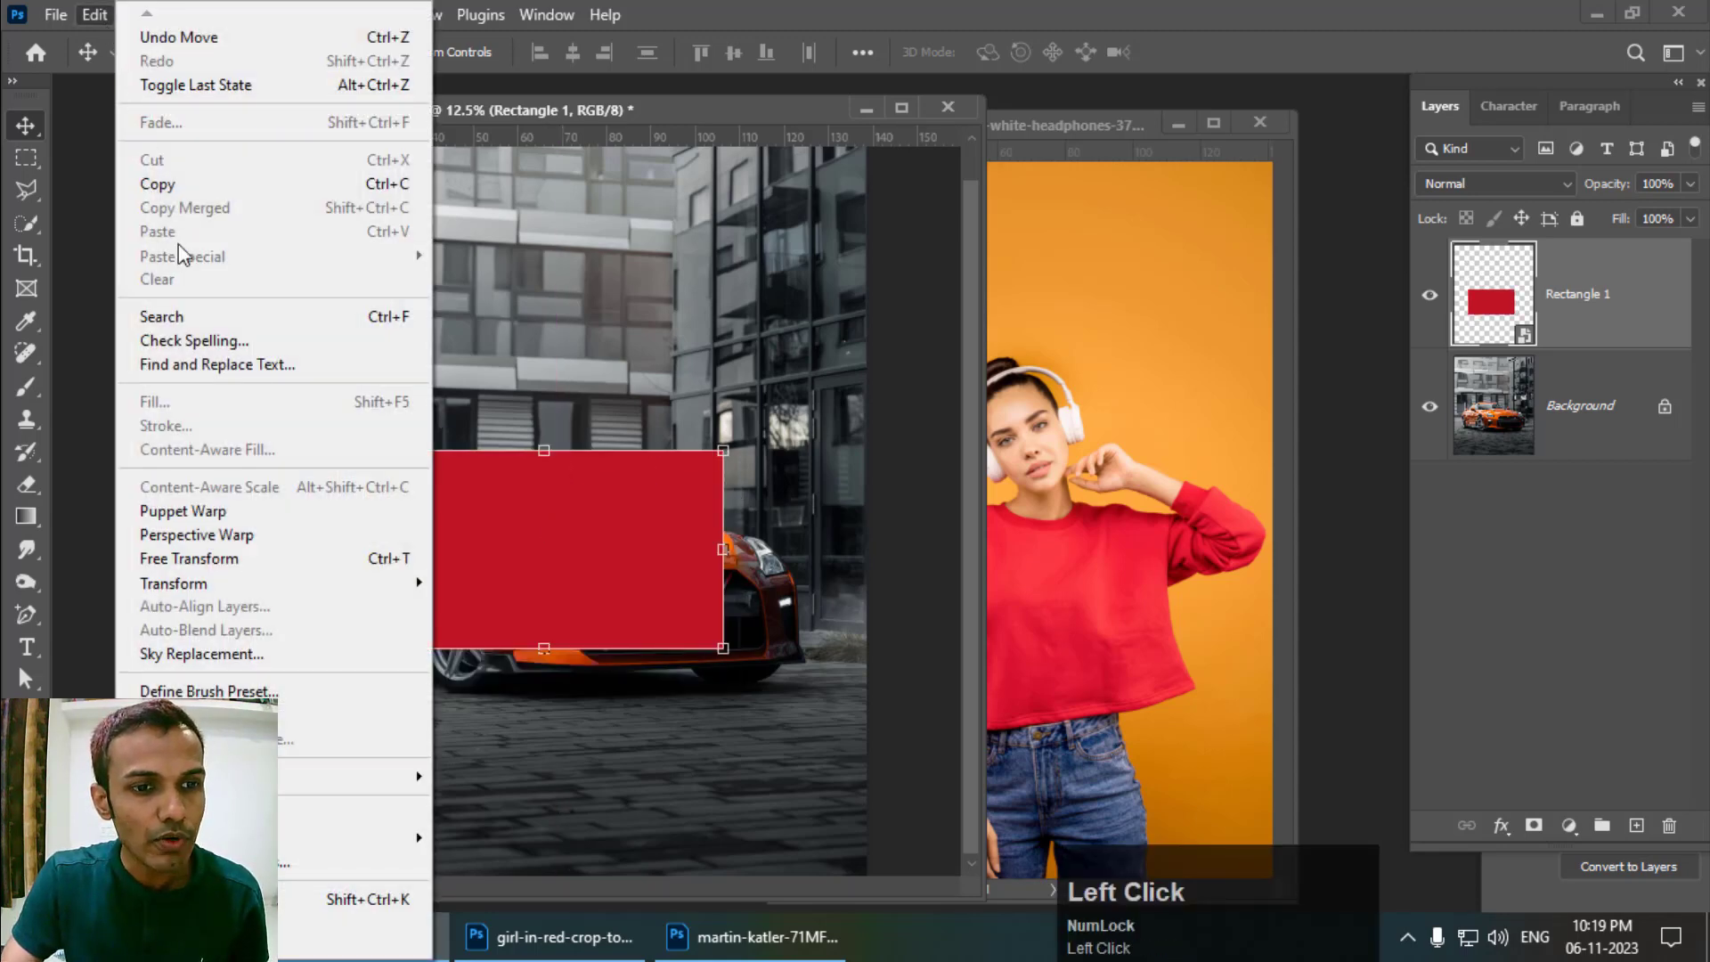
pyautogui.moveTo(244, 584)
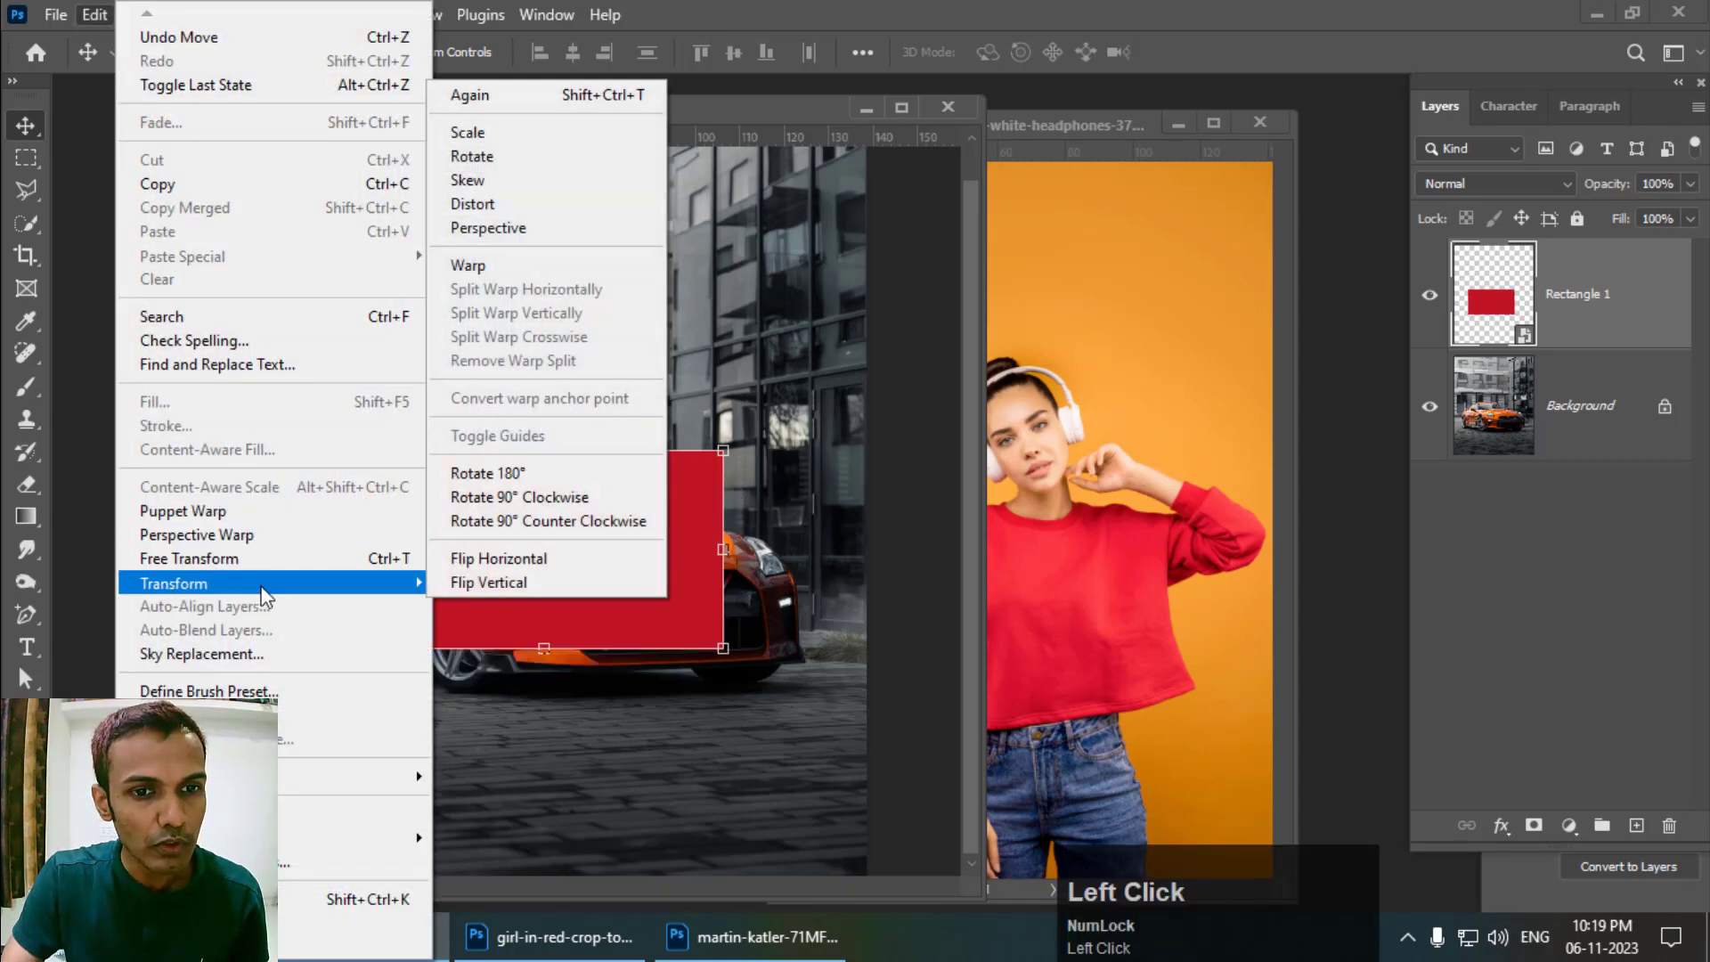
pyautogui.click(537, 205)
pyautogui.moveTo(379, 660); pyautogui.dragTo(464, 688)
pyautogui.moveTo(388, 474); pyautogui.dragTo(397, 527)
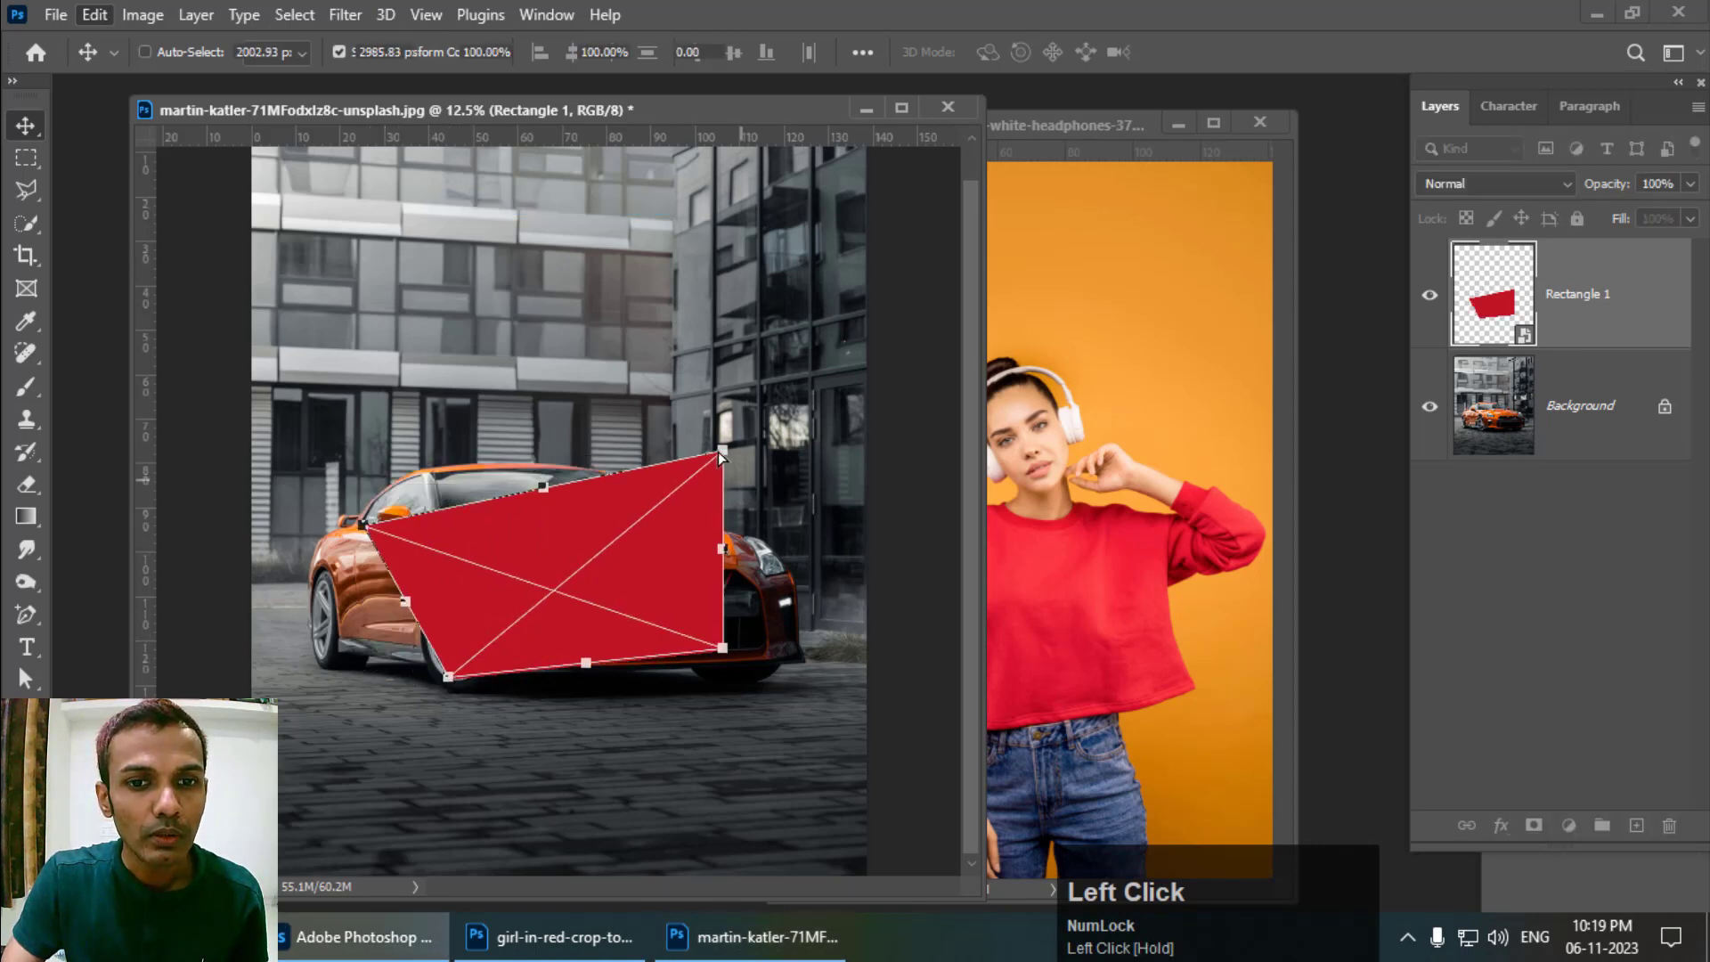
pyautogui.moveTo(718, 452); pyautogui.dragTo(602, 504)
pyautogui.moveTo(724, 649); pyautogui.dragTo(759, 618)
pyautogui.moveTo(509, 685); pyautogui.dragTo(512, 675)
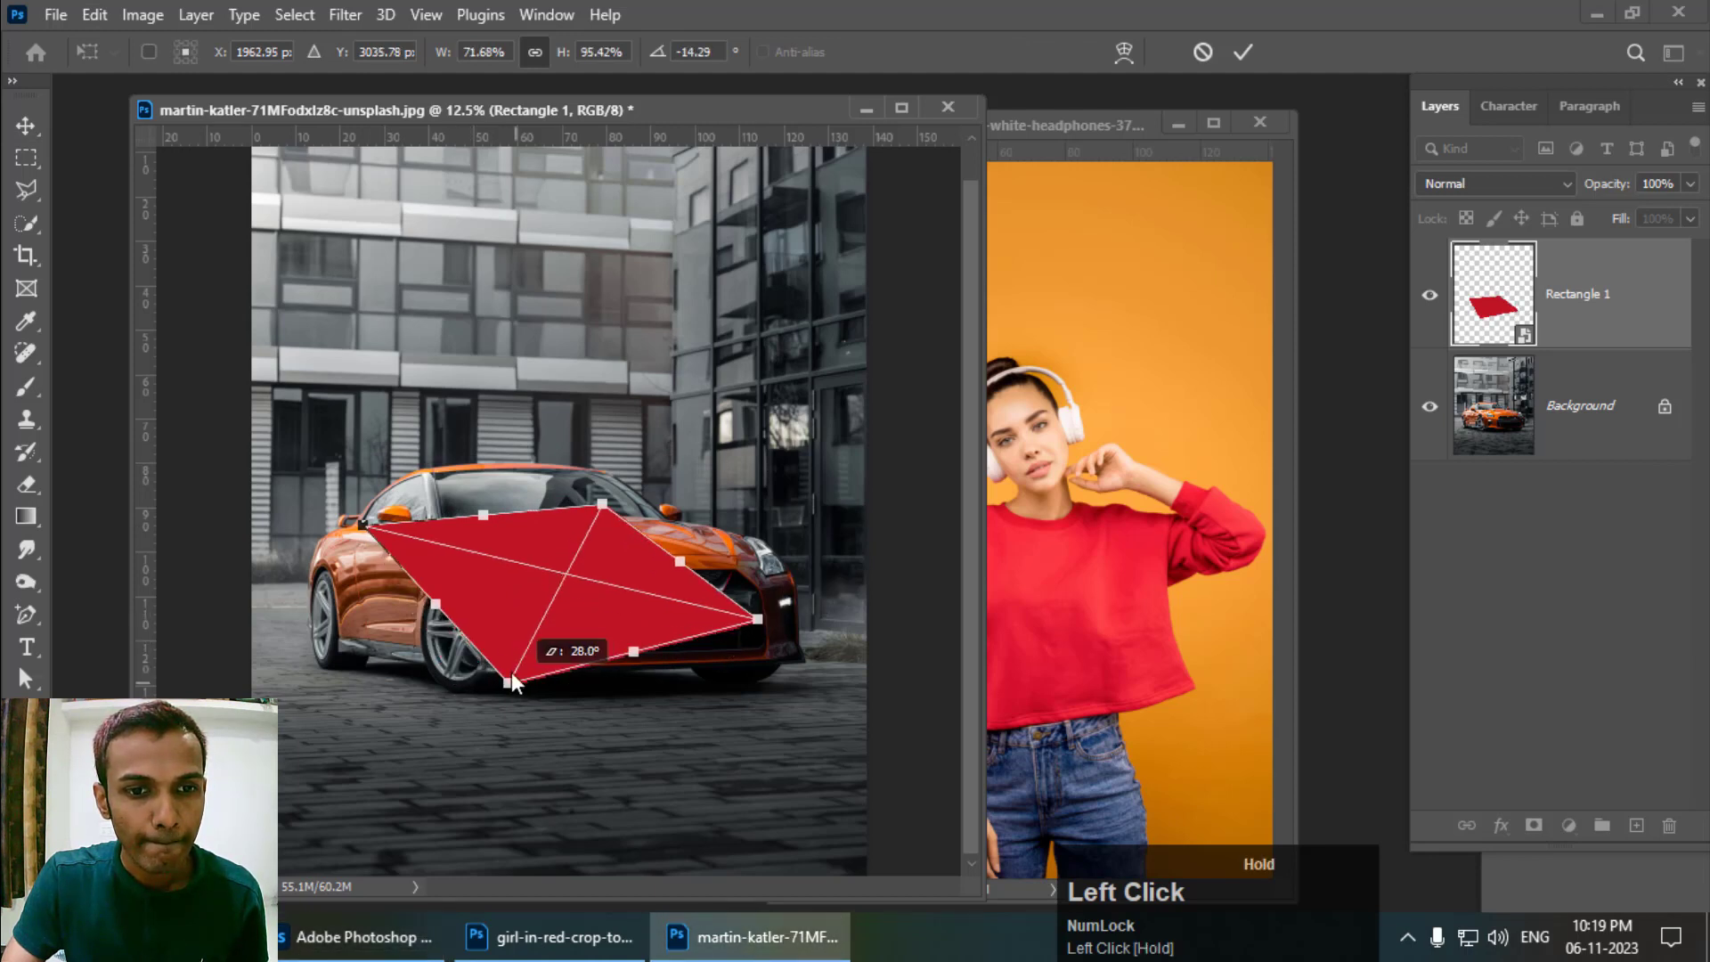
# Step: Refine the corners of the distorted red shape into a flatter slanted panel, apply the distortion and move the shape slightly down
pyautogui.moveTo(368, 525); pyautogui.dragTo(376, 569)
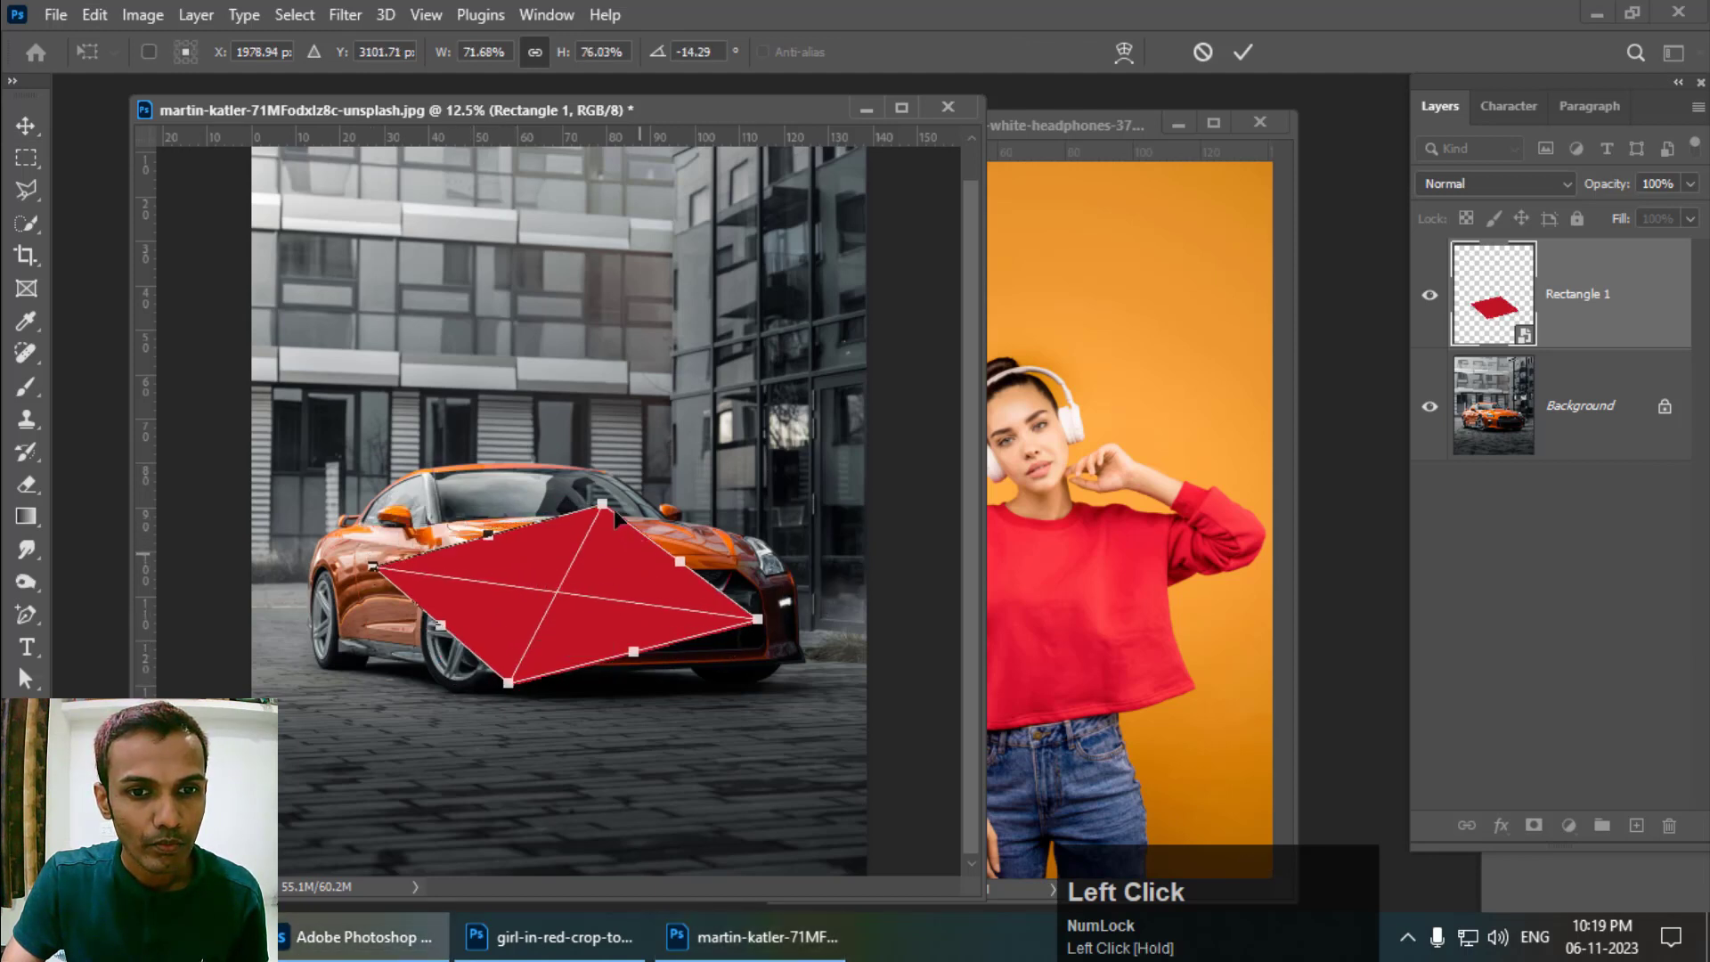
pyautogui.moveTo(609, 516); pyautogui.dragTo(609, 544)
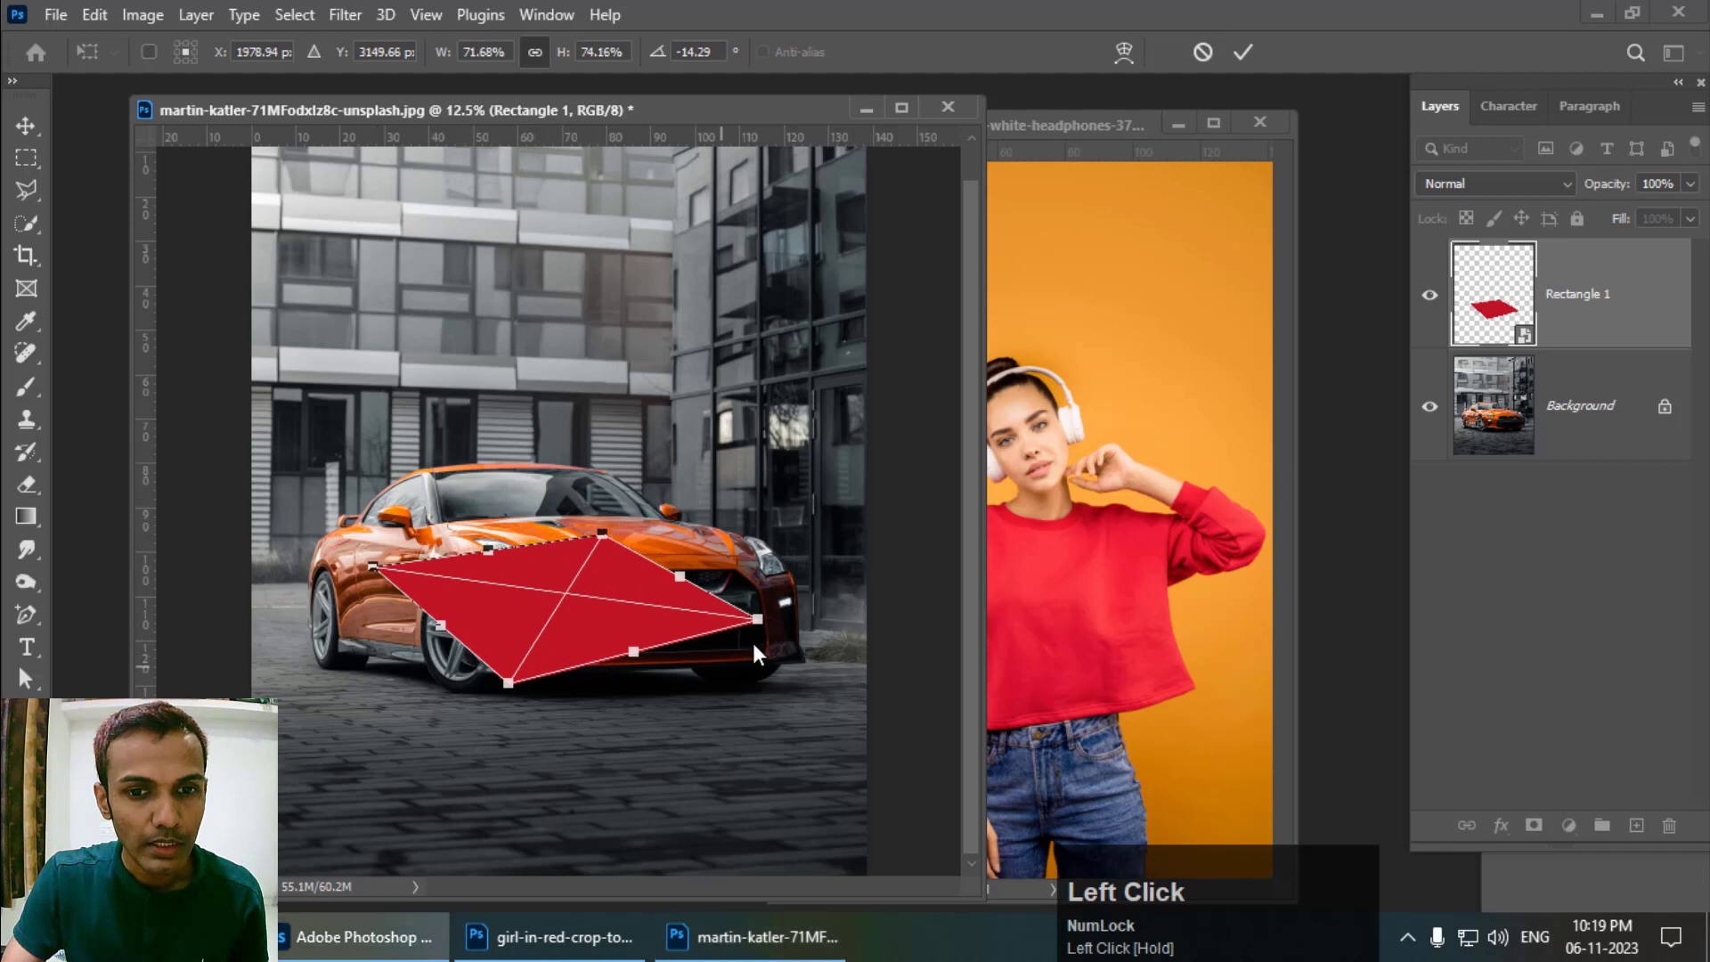
pyautogui.moveTo(757, 626); pyautogui.dragTo(775, 631)
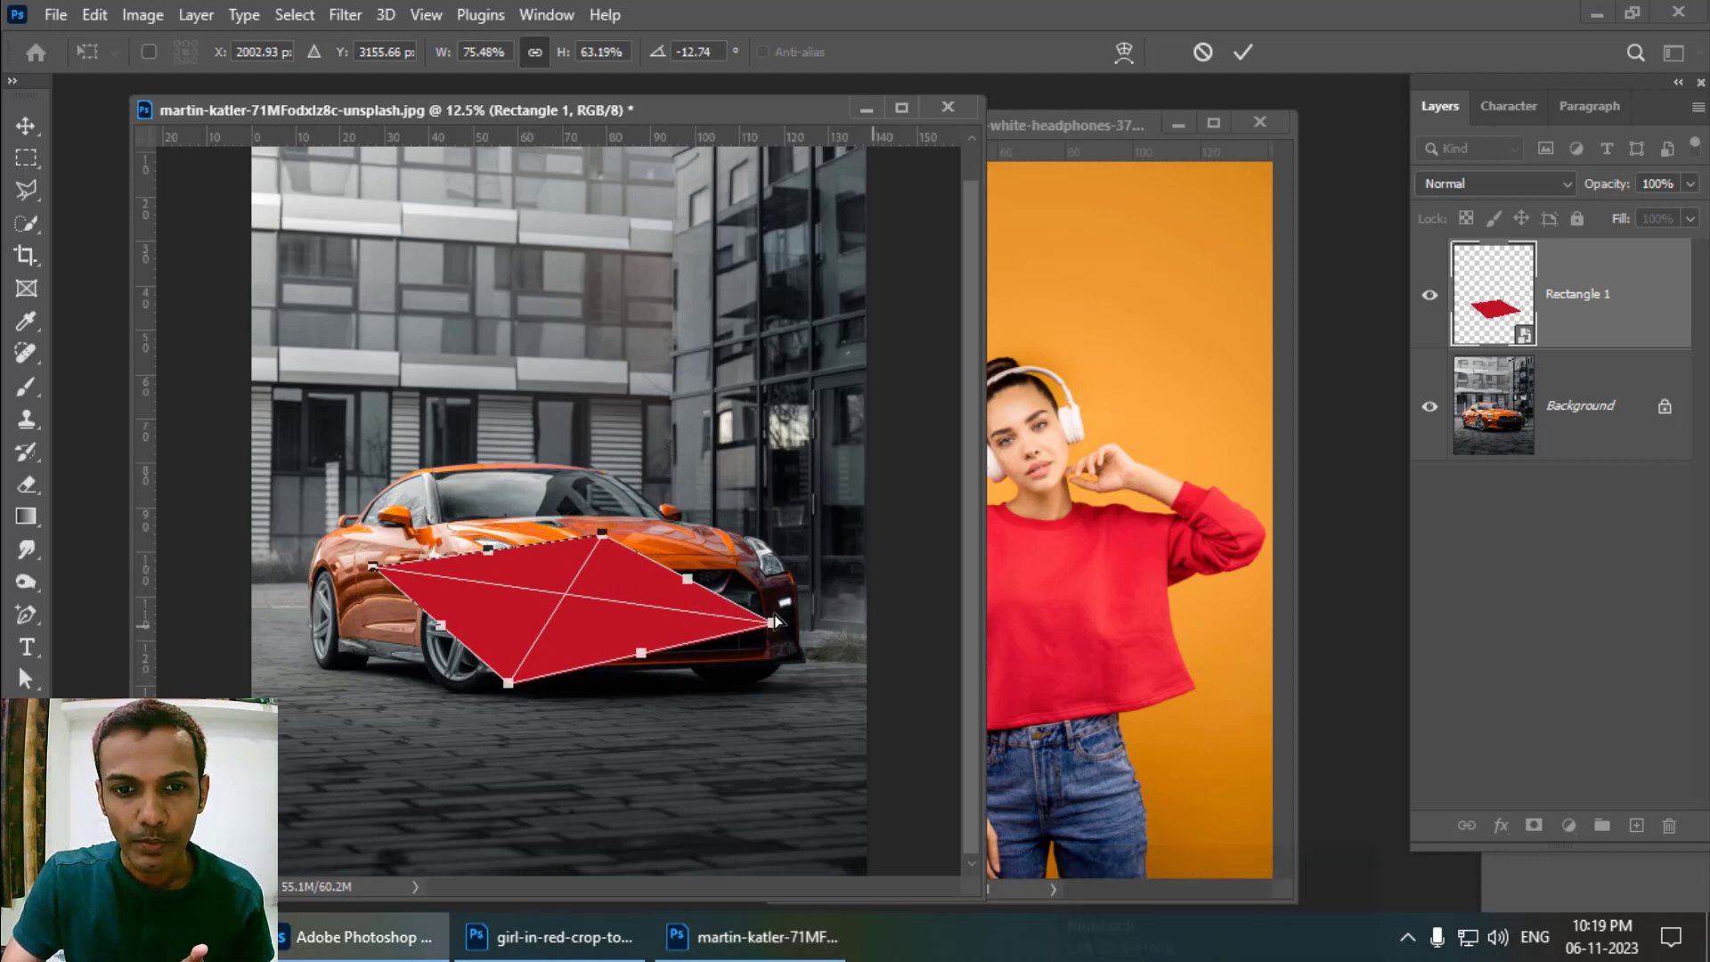
pyautogui.moveTo(773, 621); pyautogui.dragTo(762, 614)
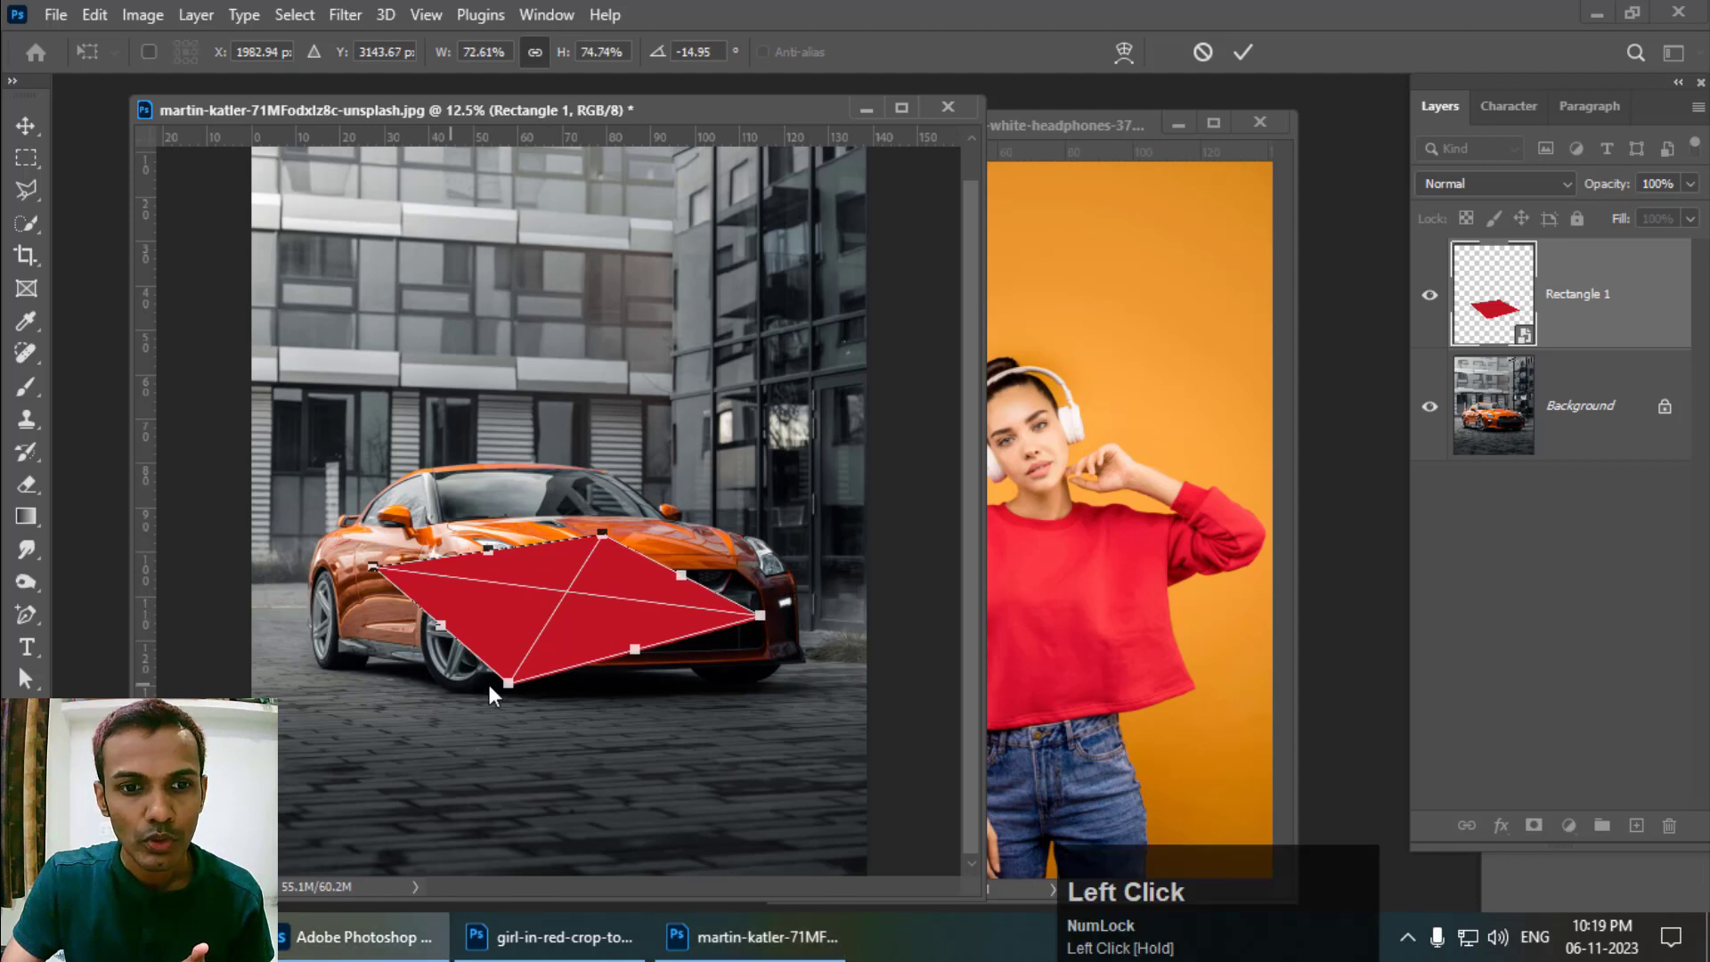
pyautogui.moveTo(509, 690); pyautogui.dragTo(512, 677)
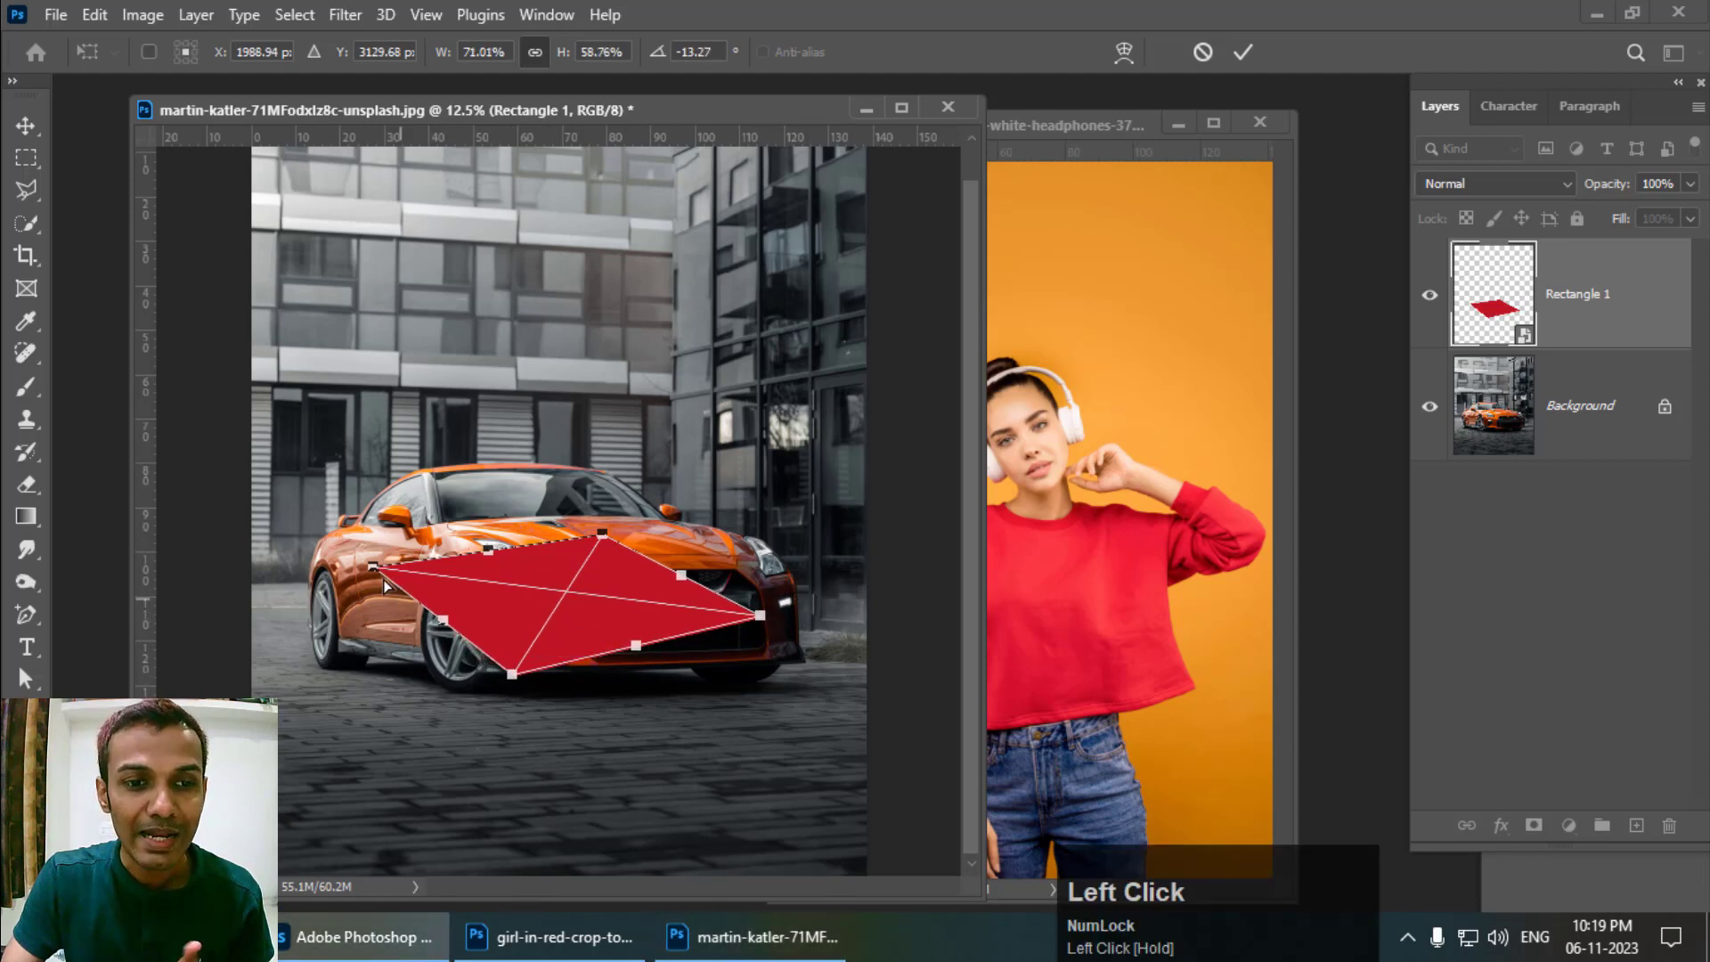
pyautogui.moveTo(380, 577); pyautogui.dragTo(388, 582)
pyautogui.press('Return')
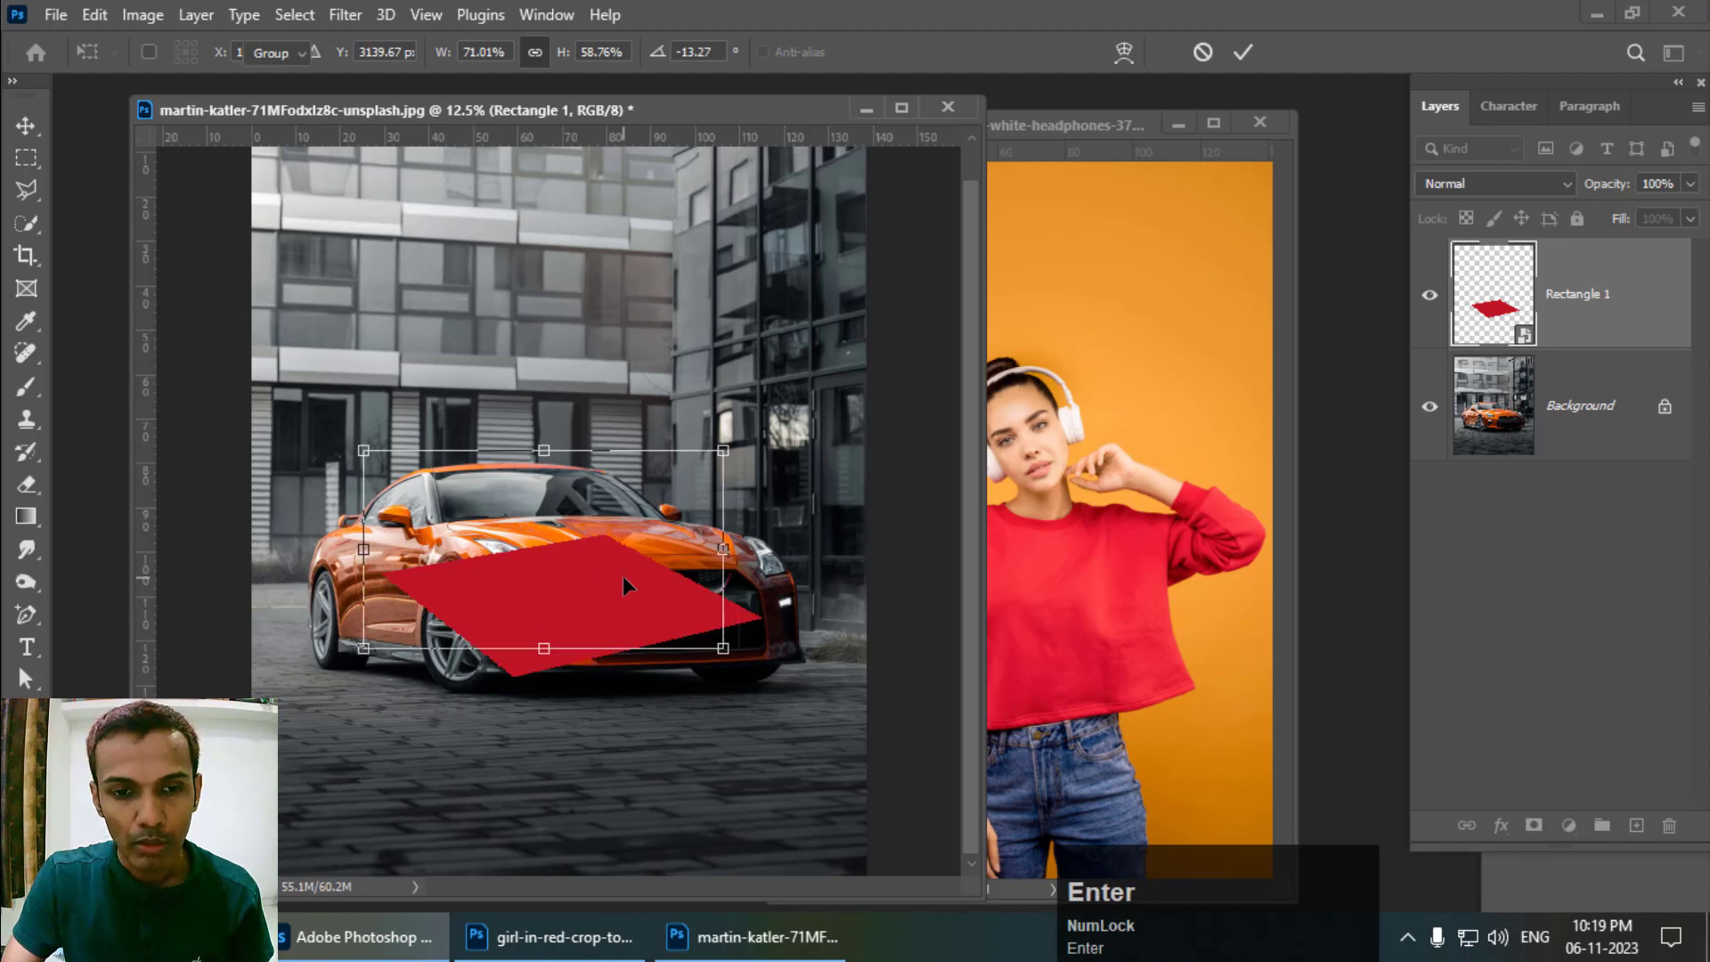
pyautogui.moveTo(613, 603); pyautogui.dragTo(600, 644)
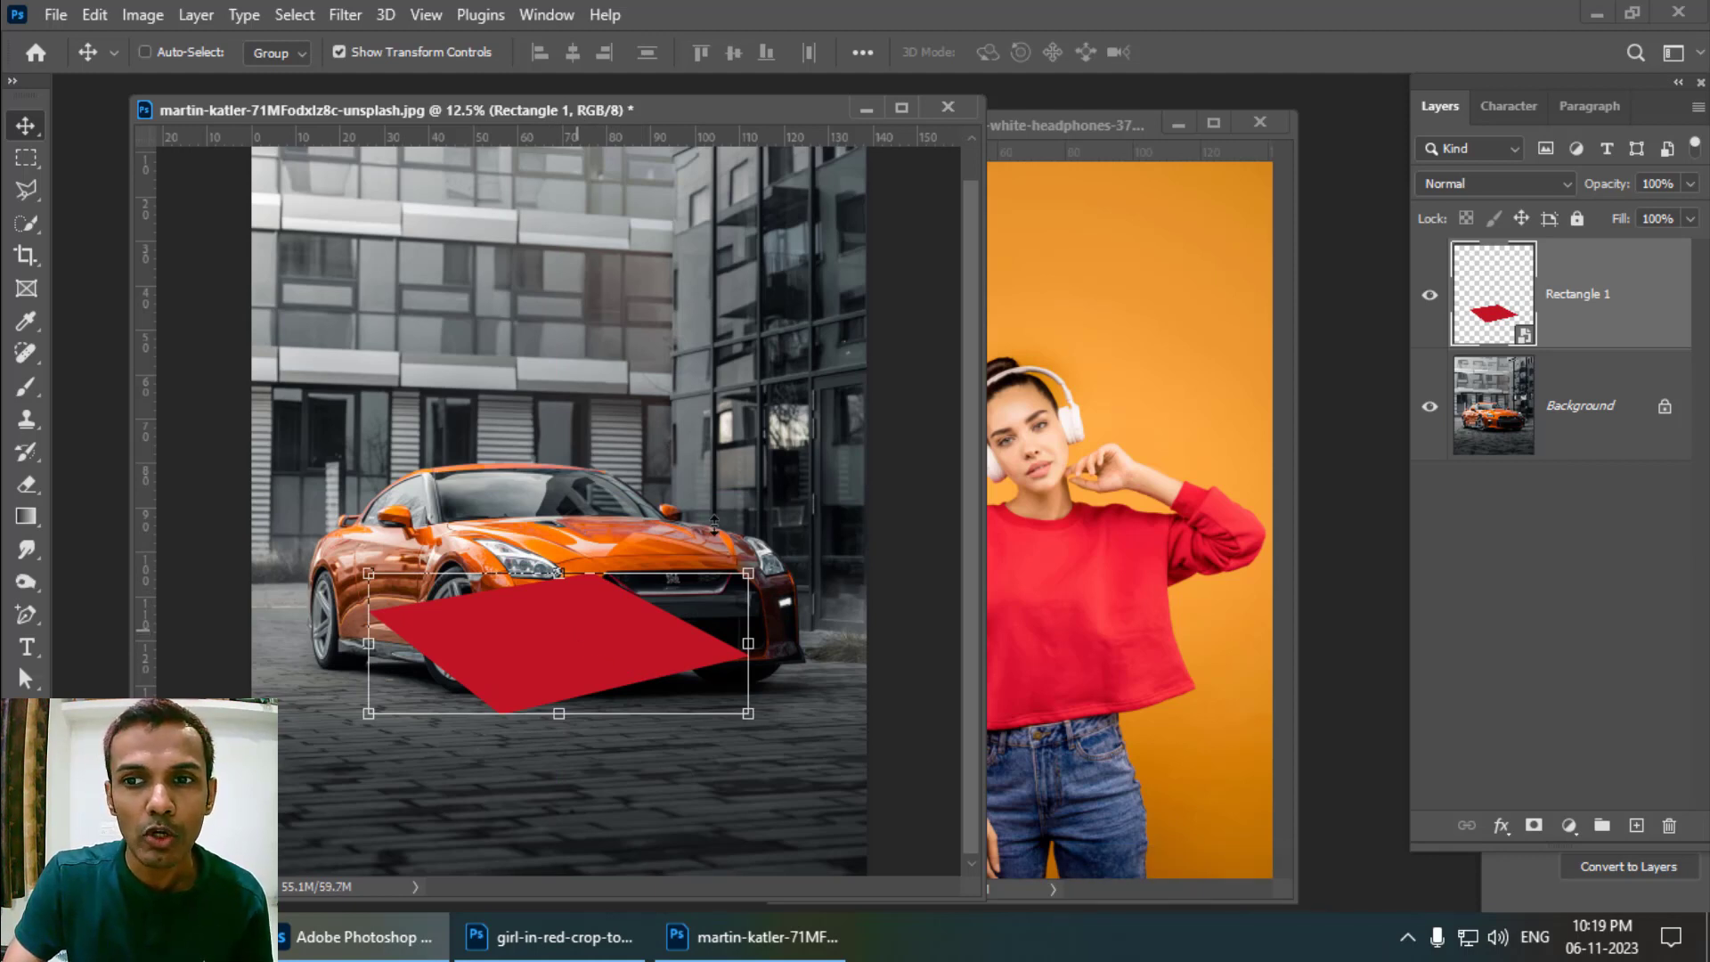
# Step: Open the contents of the Rectangle 1 smart object for editing and detach the document into its own floating window
pyautogui.doubleClick(1495, 319)
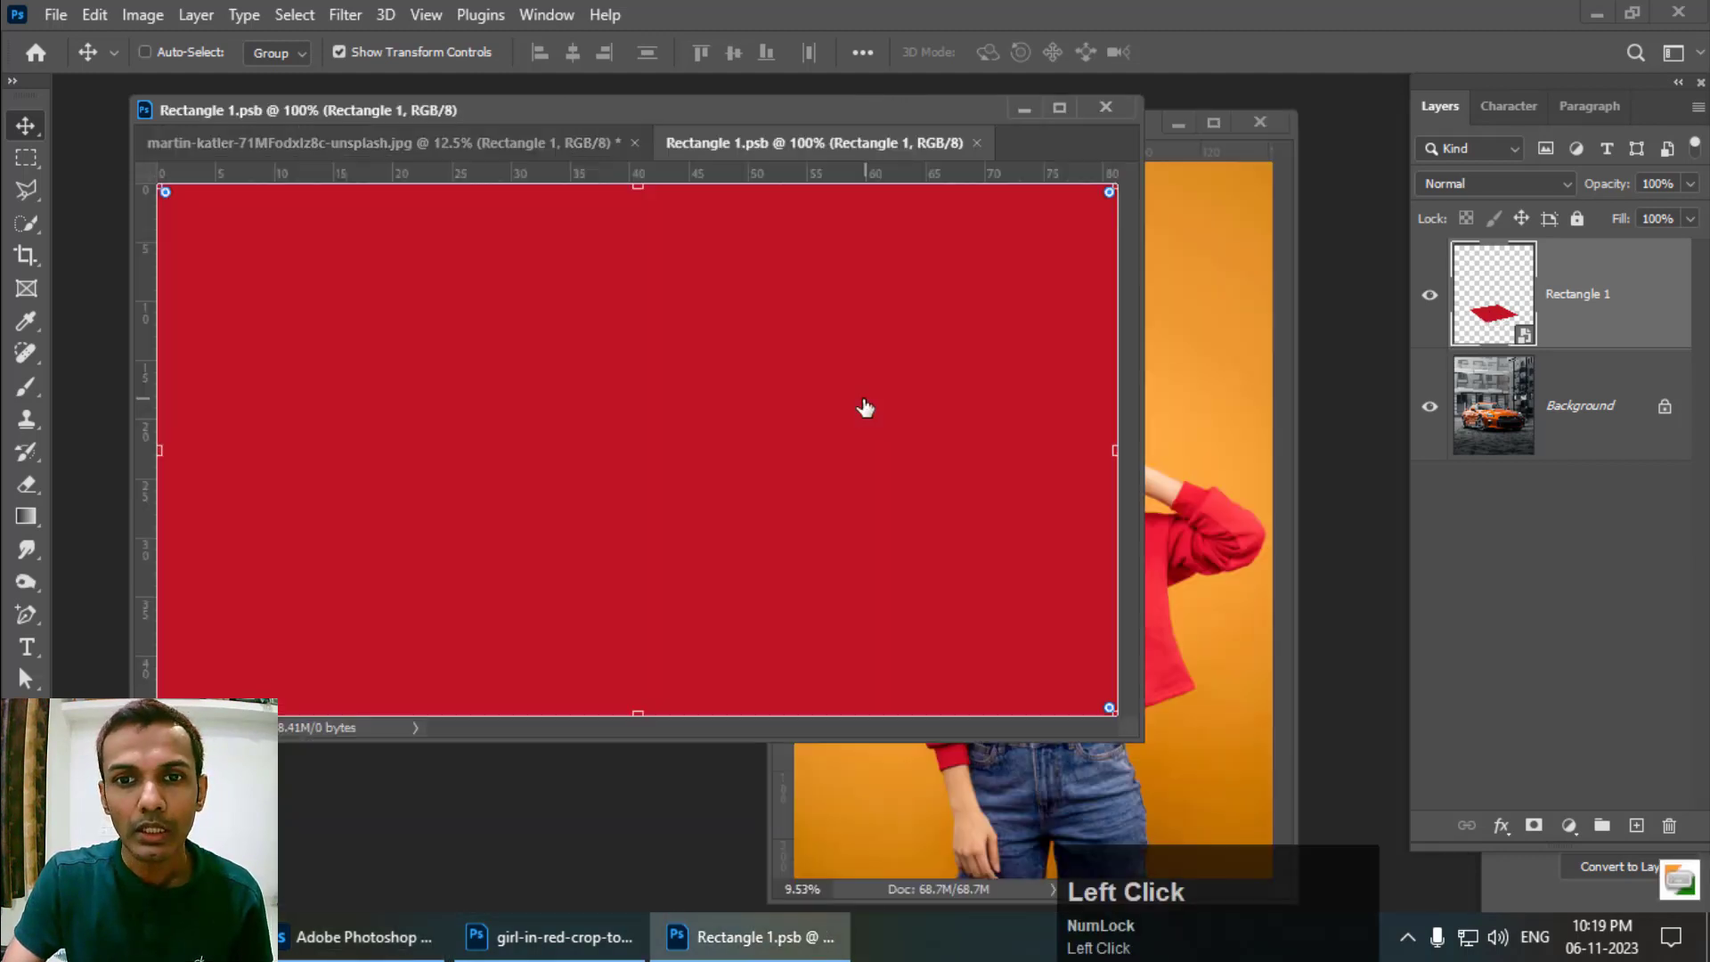
pyautogui.moveTo(784, 144); pyautogui.dragTo(236, 207)
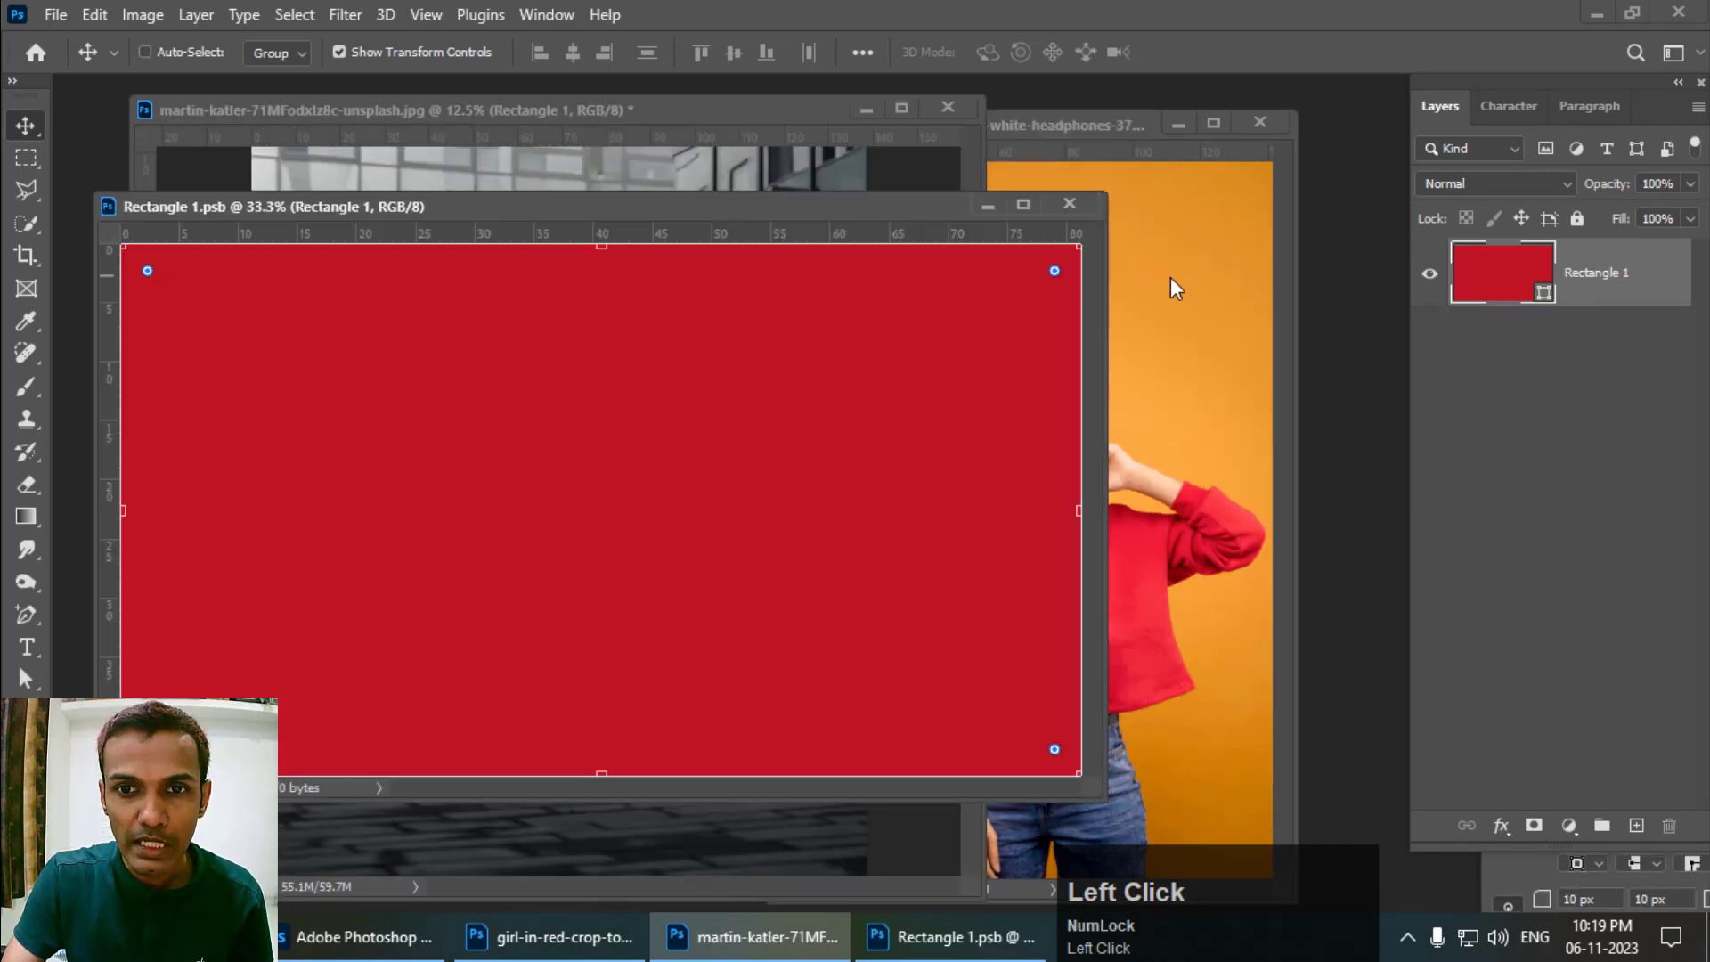
# Step: Deselect the selection in the headphones woman photo and copy the whole photo into the Rectangle 1.psb document
pyautogui.click(1170, 276)
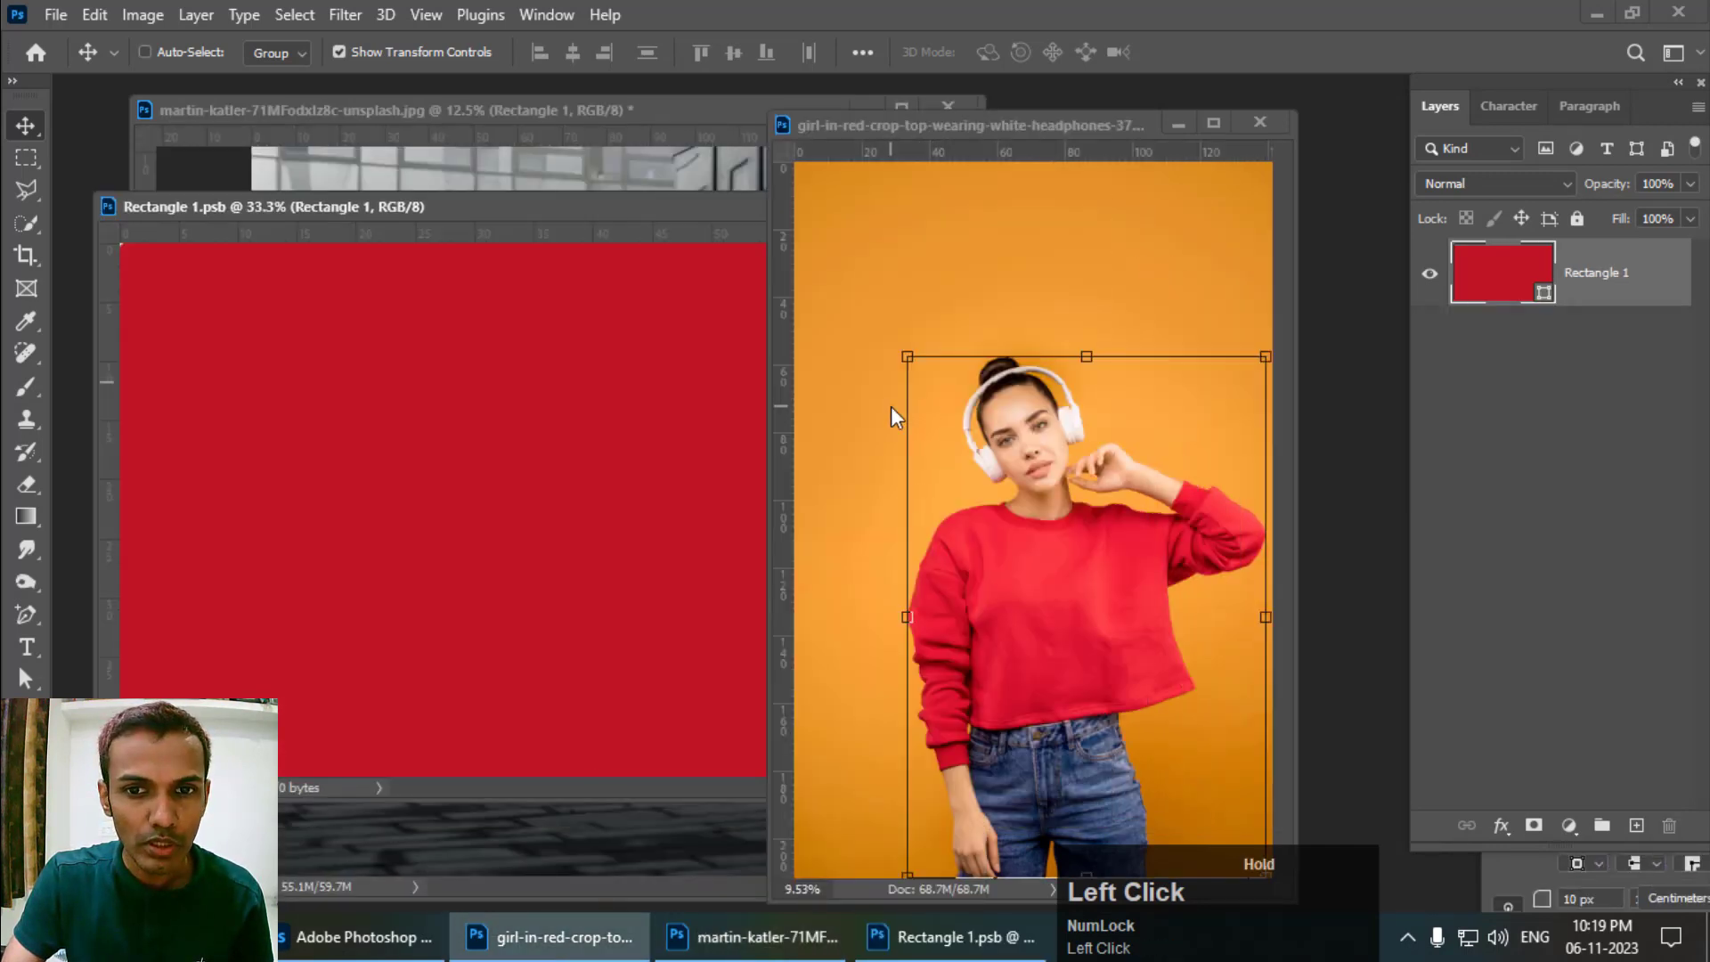
pyautogui.moveTo(891, 406); pyautogui.dragTo(896, 407)
pyautogui.click(1043, 421)
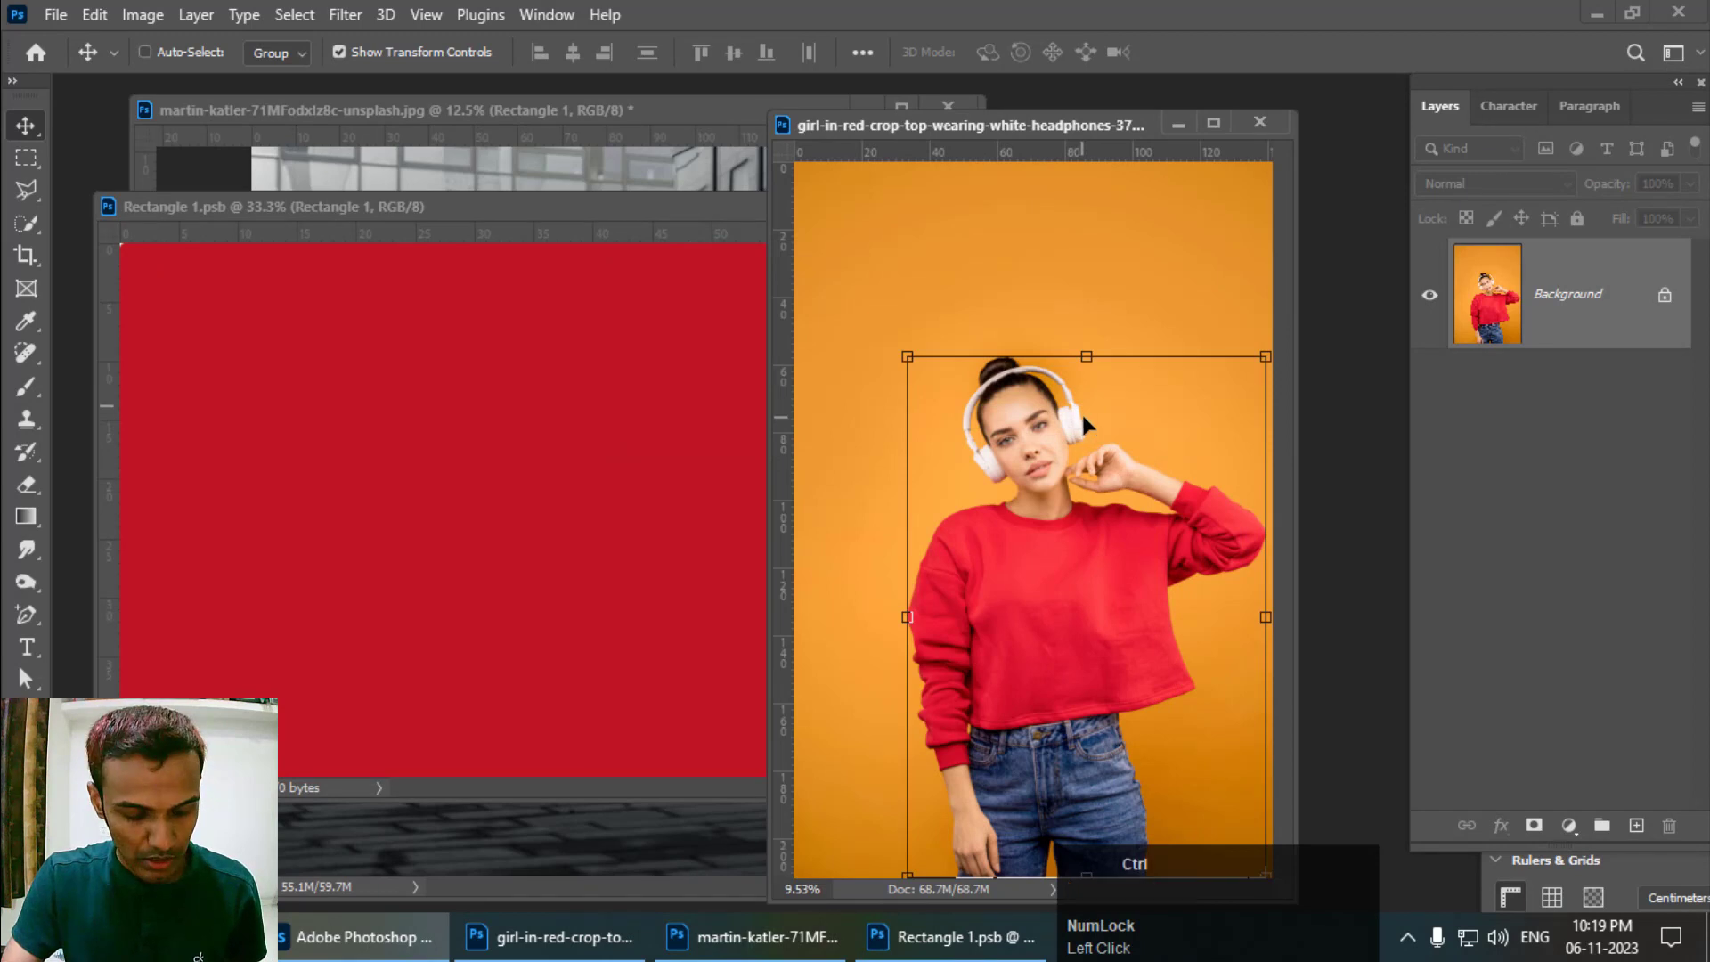
pyautogui.hotkey('ctrl', 'd')
pyautogui.moveTo(1082, 410); pyautogui.dragTo(736, 412)
# Step: Reposition the photo layer in Rectangle 1.psb so the woman's face and red top fill the canvas
pyautogui.hotkey('ctrl', '-')
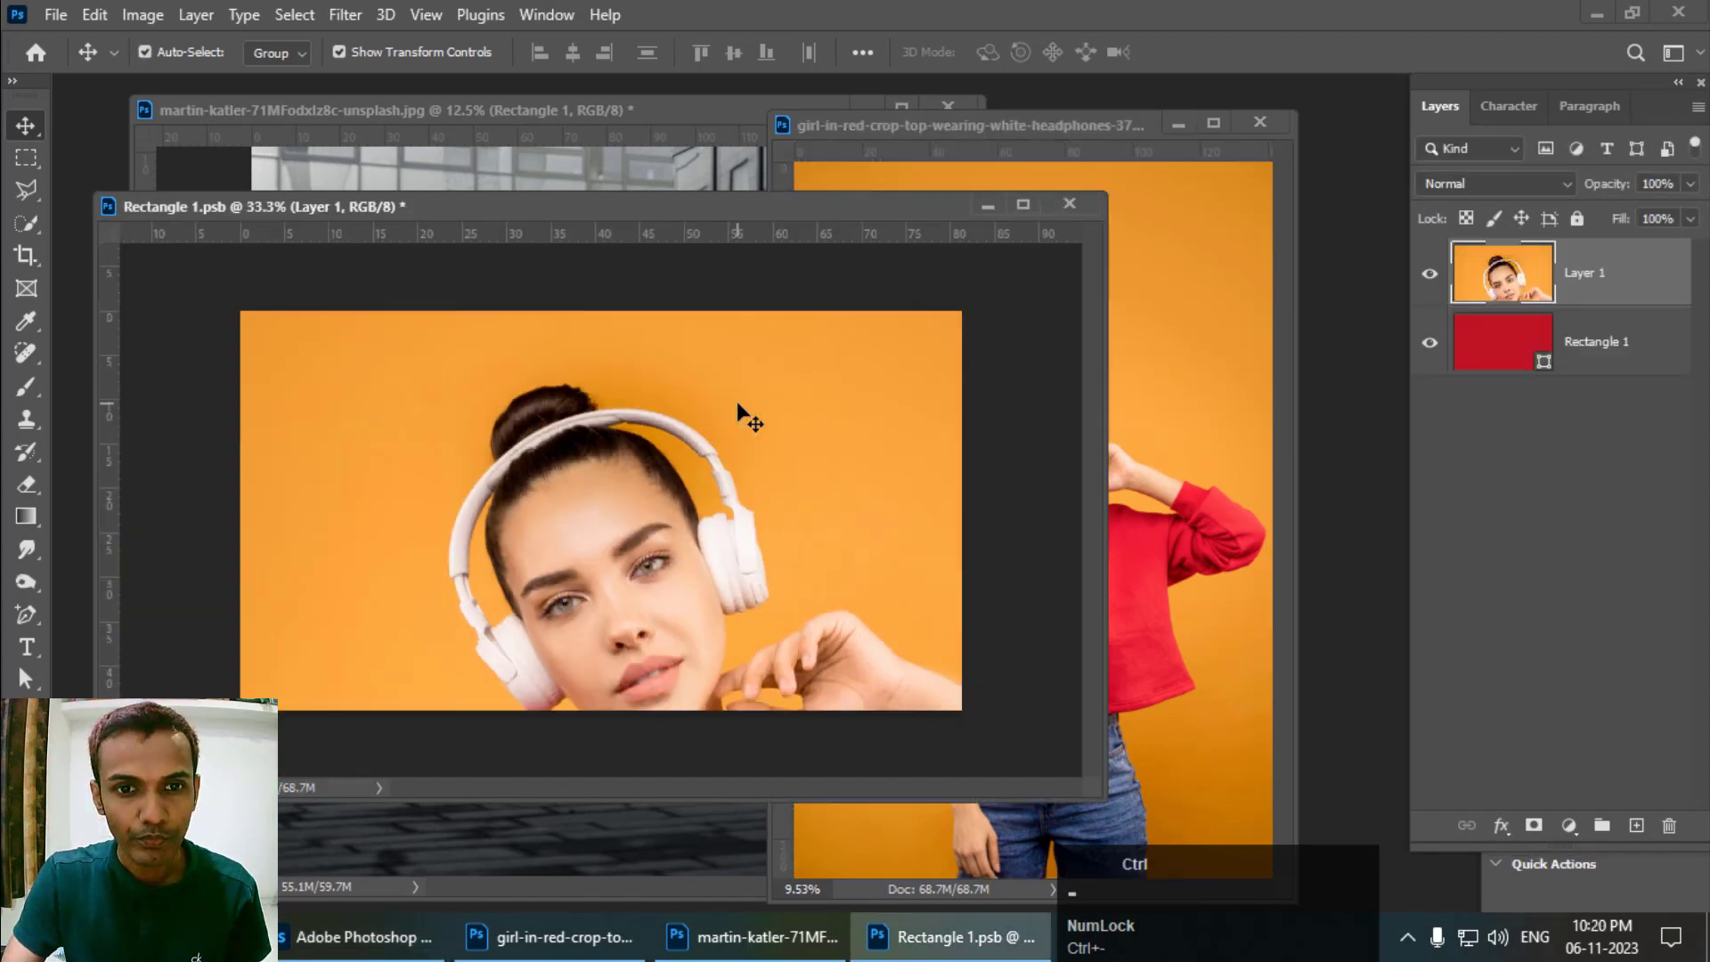
pyautogui.hotkey('ctrl', '-')
pyautogui.hotkey('ctrl', '-')
pyautogui.hotkey('ctrl', '-')
pyautogui.moveTo(715, 431); pyautogui.dragTo(704, 420)
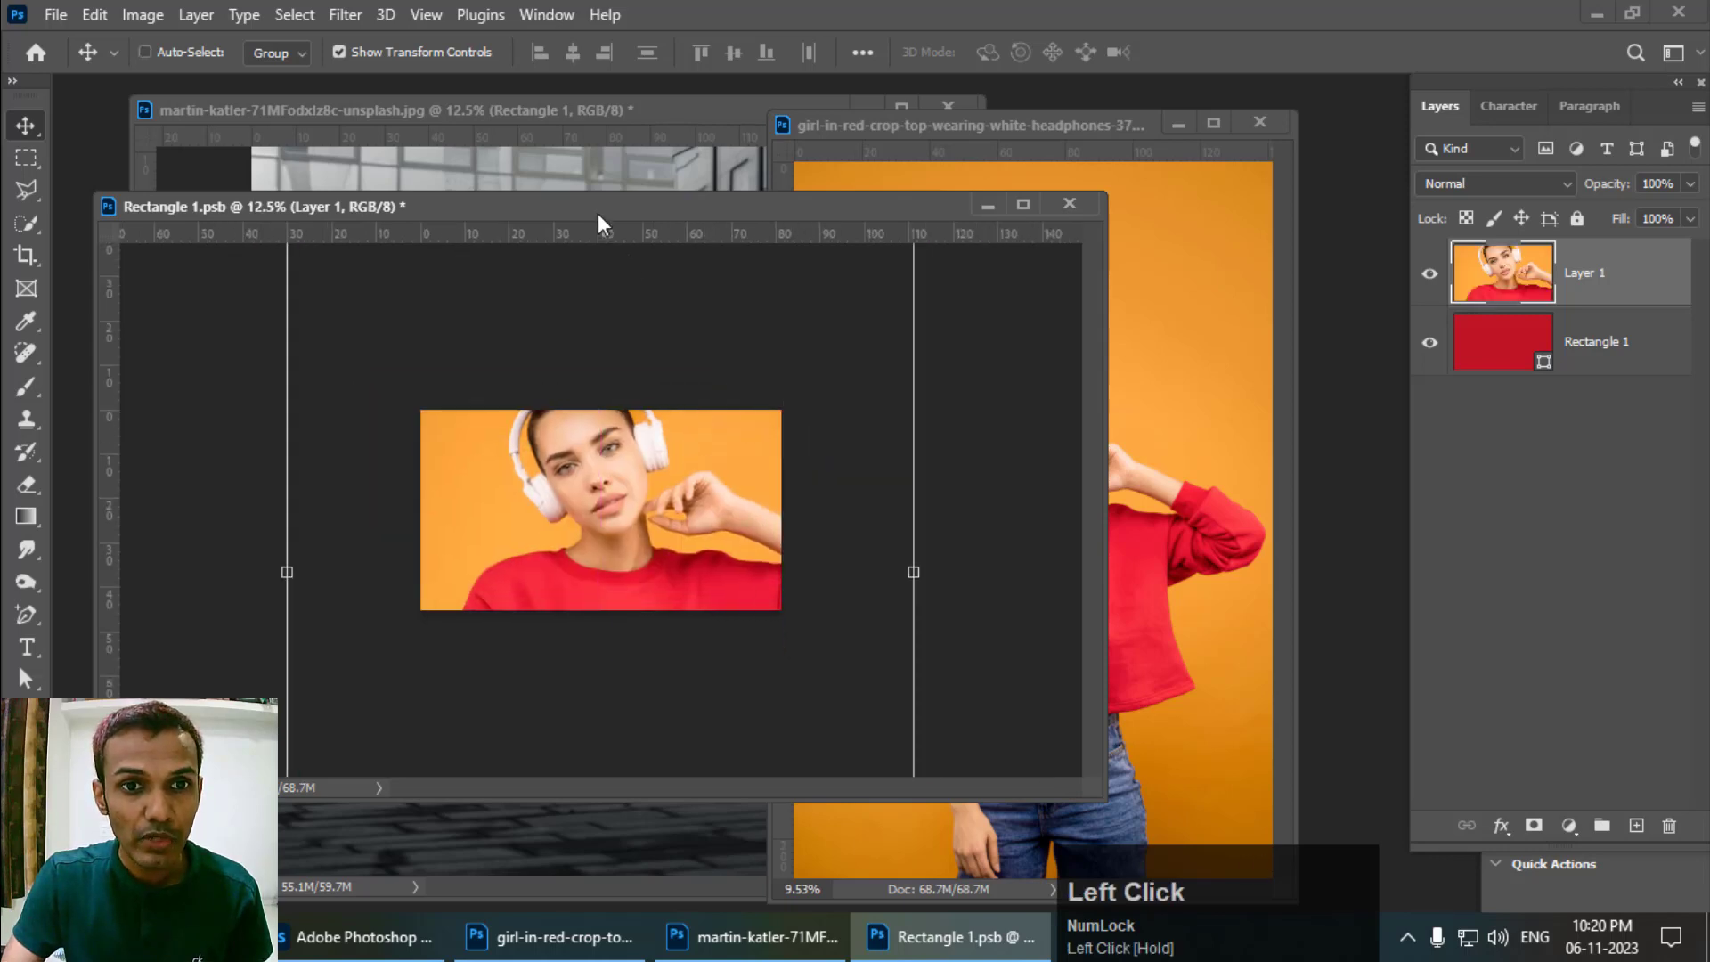
# Step: Move the Rectangle 1.psb window off the car photo, save the smart object contents and switch to the car document
pyautogui.moveTo(599, 217); pyautogui.dragTo(1091, 182)
pyautogui.press('ctrl')
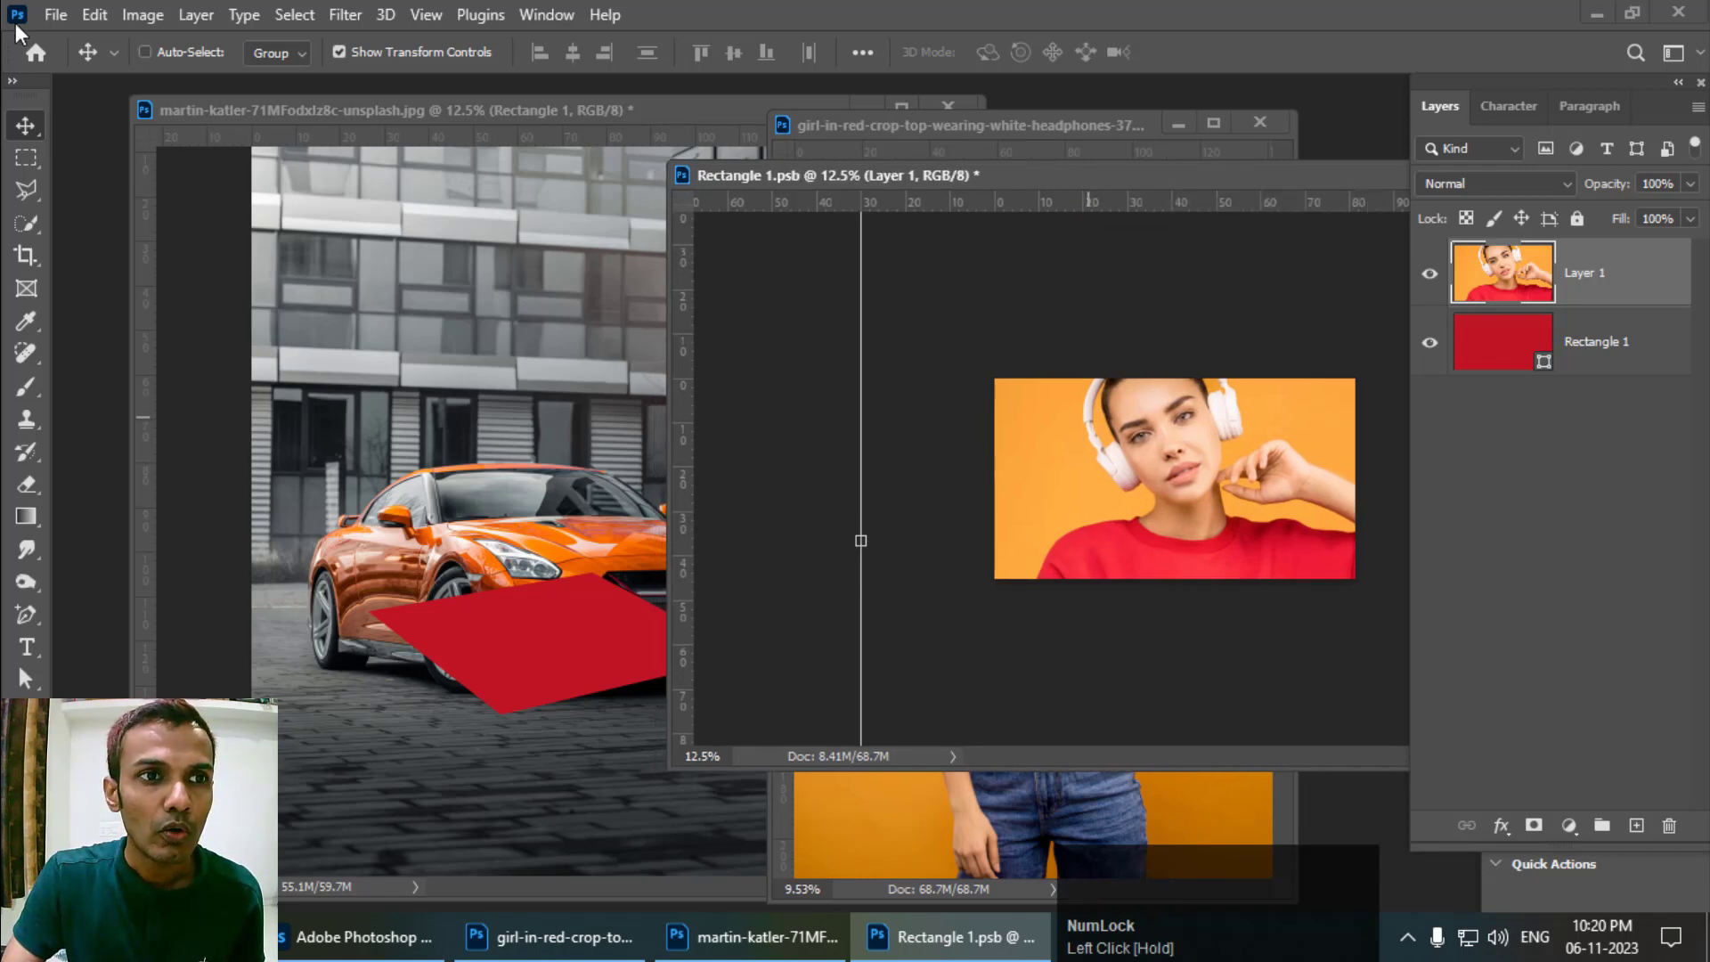
pyautogui.click(53, 14)
pyautogui.click(143, 293)
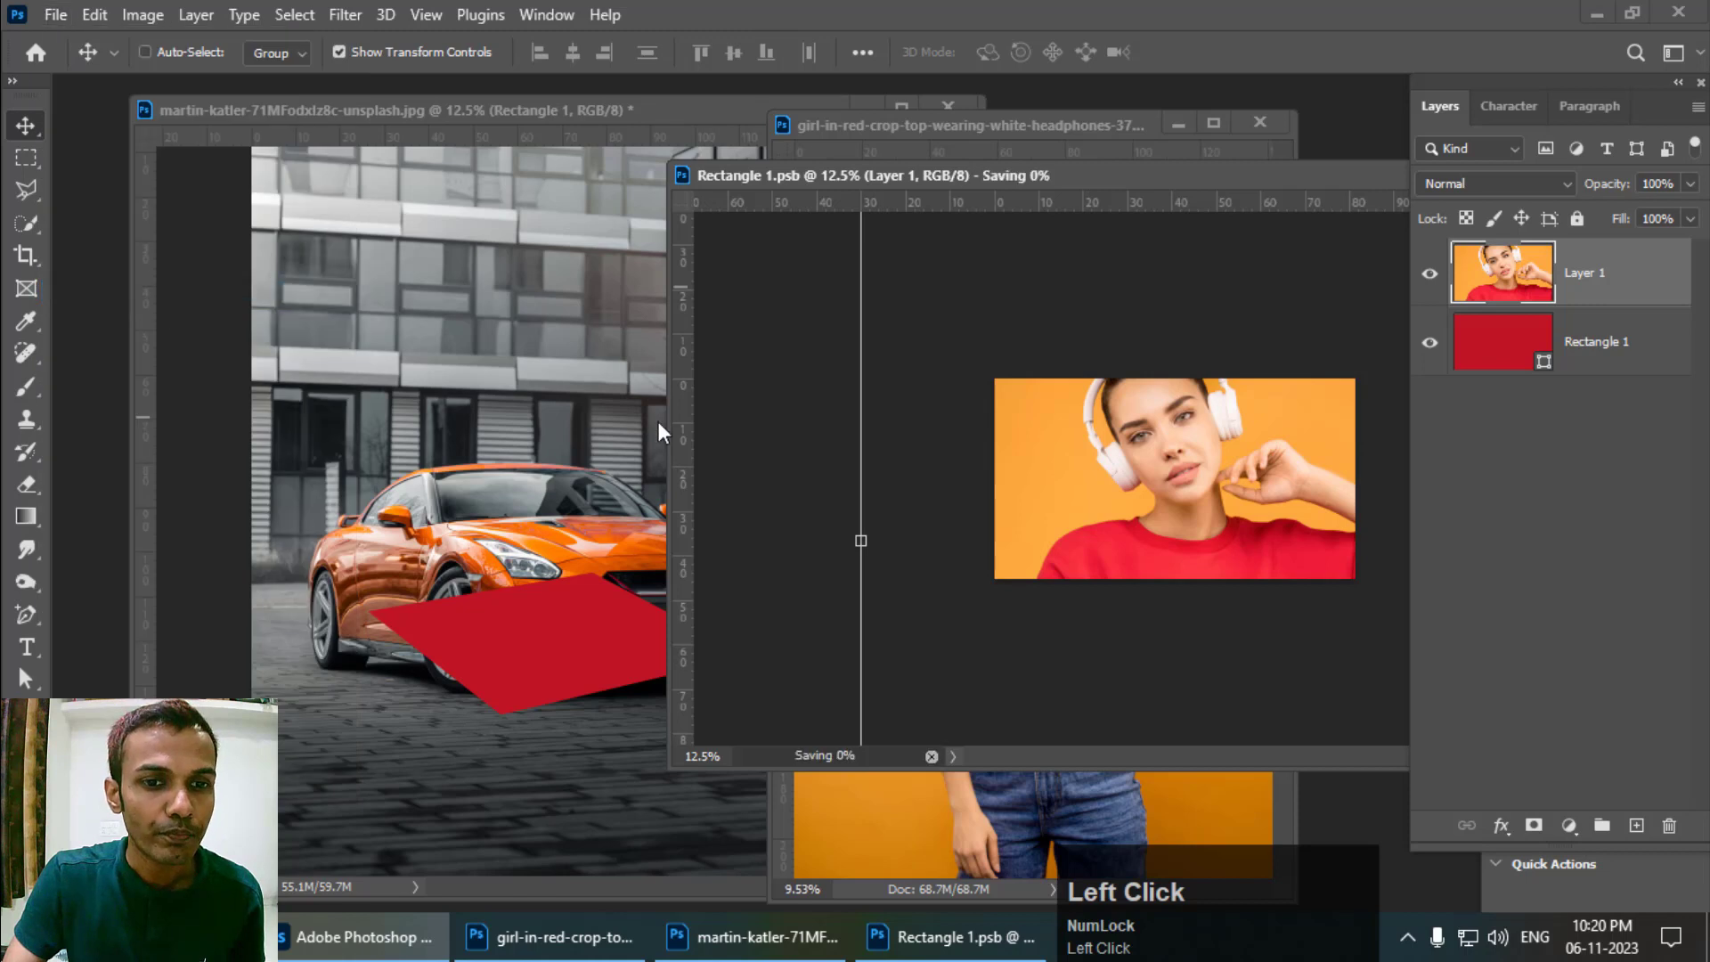
pyautogui.click(568, 515)
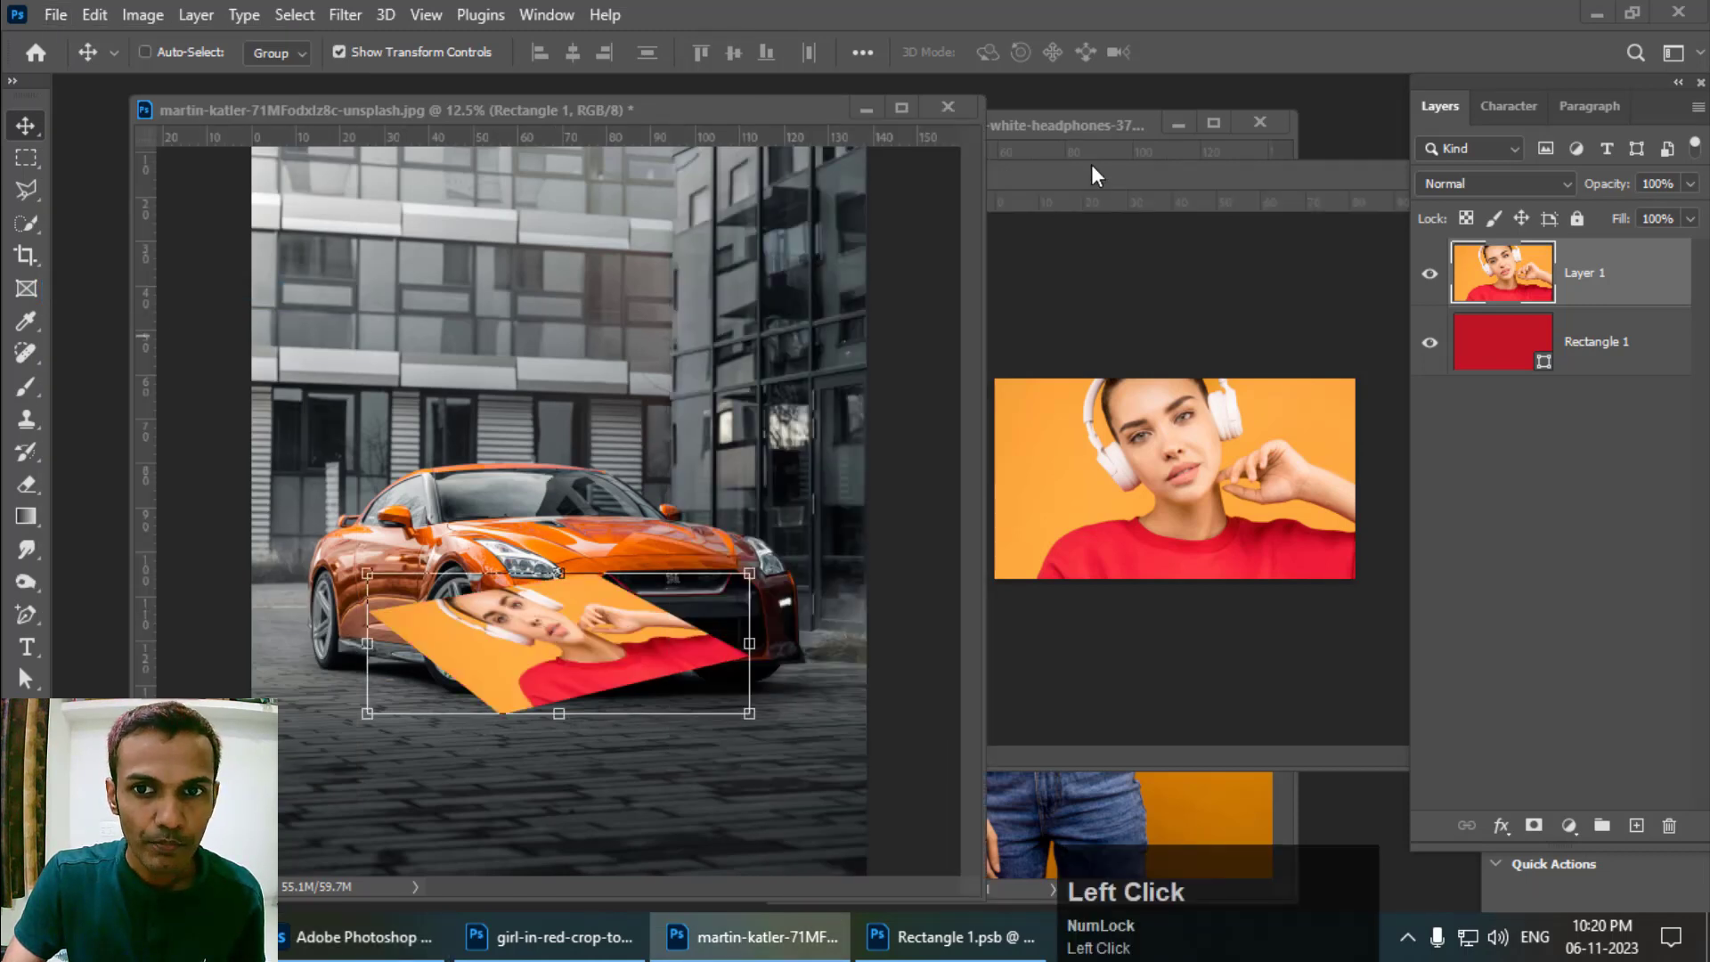
# Step: Bring the Rectangle 1.psb window back over the car photo as the active document
pyautogui.moveTo(1088, 169); pyautogui.dragTo(700, 195)
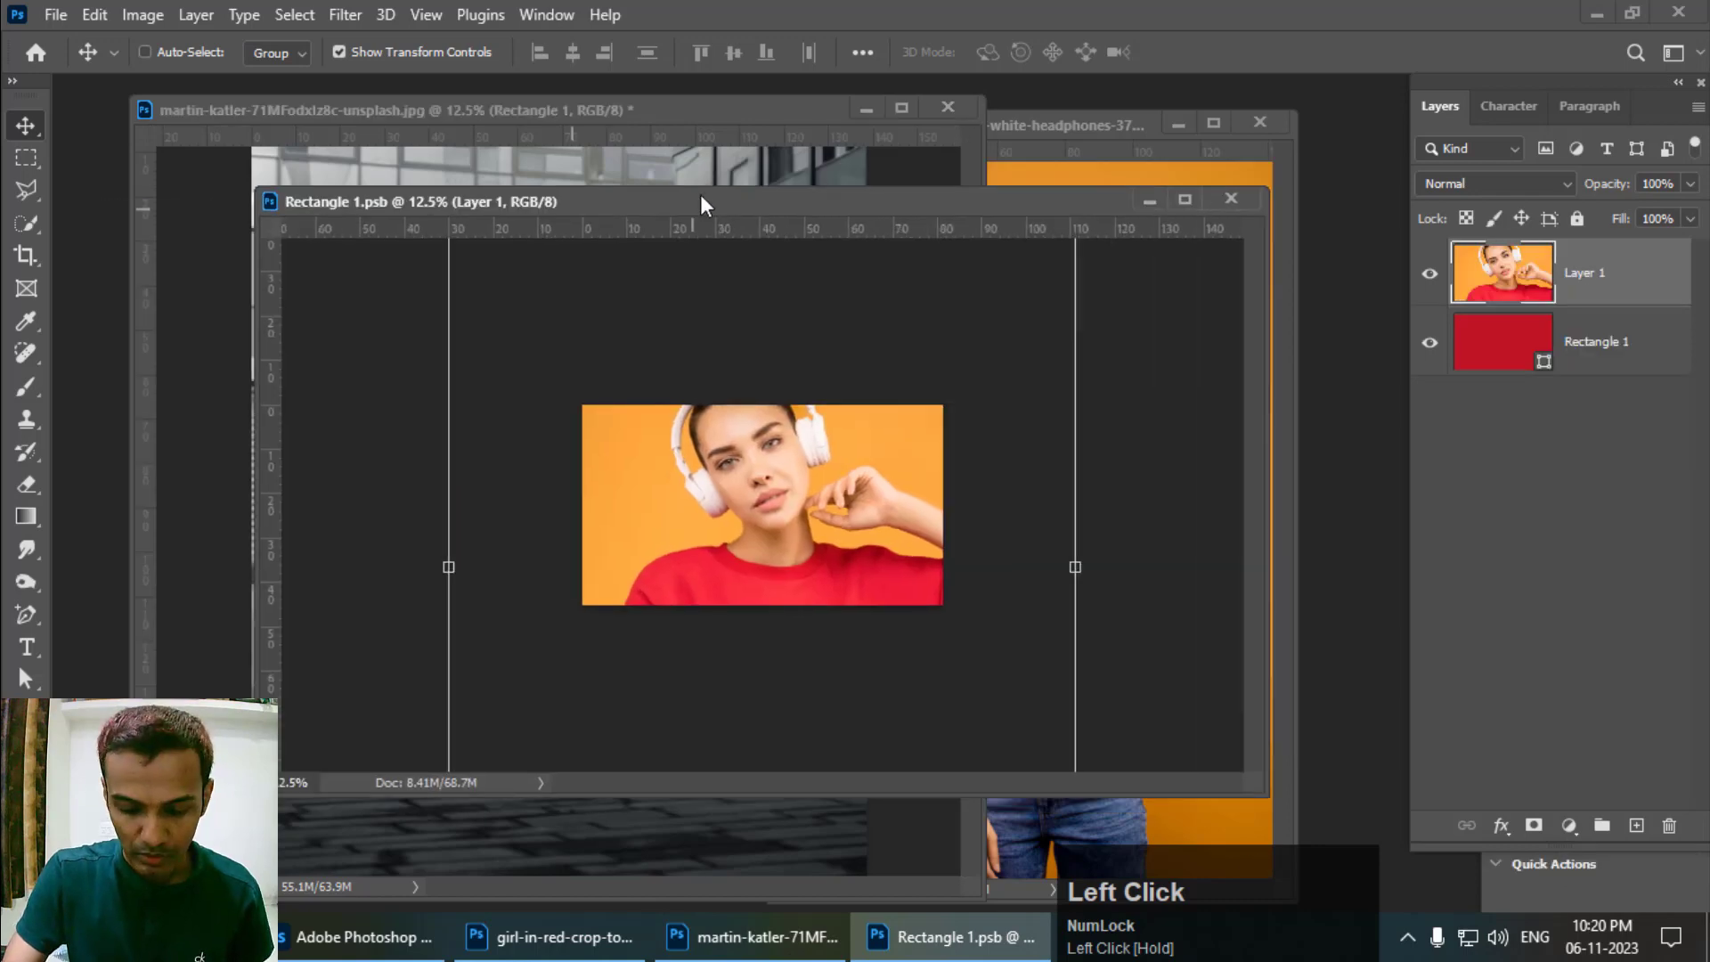
pyautogui.hotkey('ctrl', '=')
pyautogui.click(638, 151)
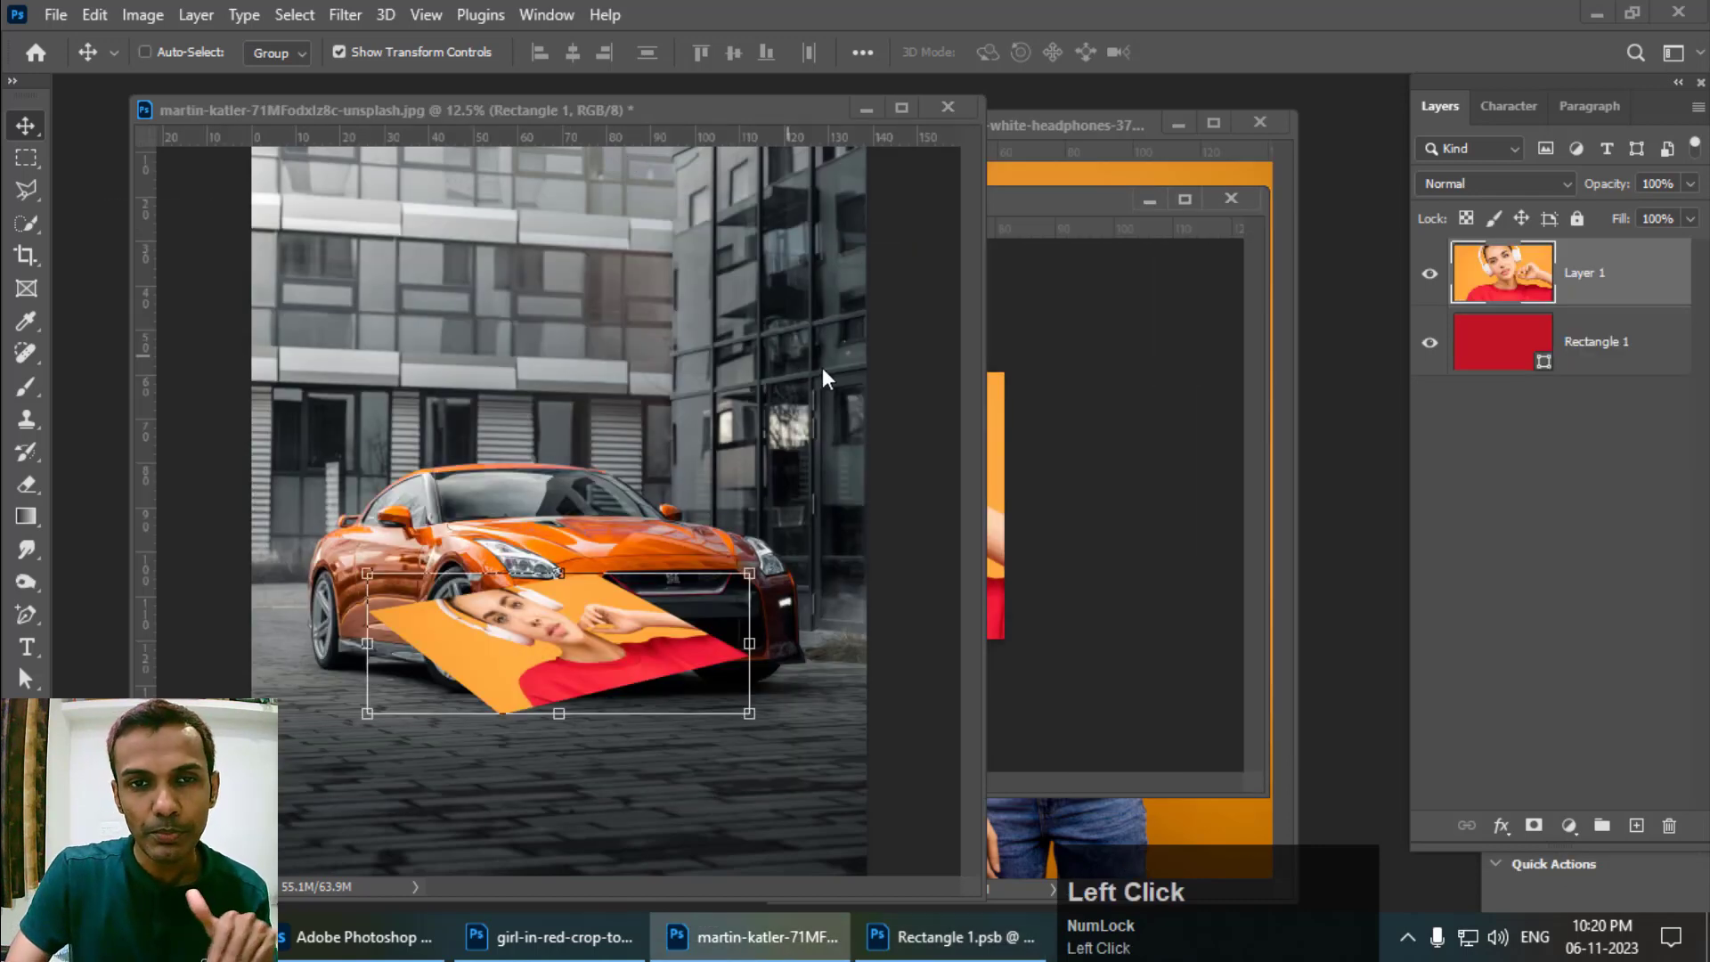
pyautogui.click(918, 436)
pyautogui.hotkey('ctrl', '=')
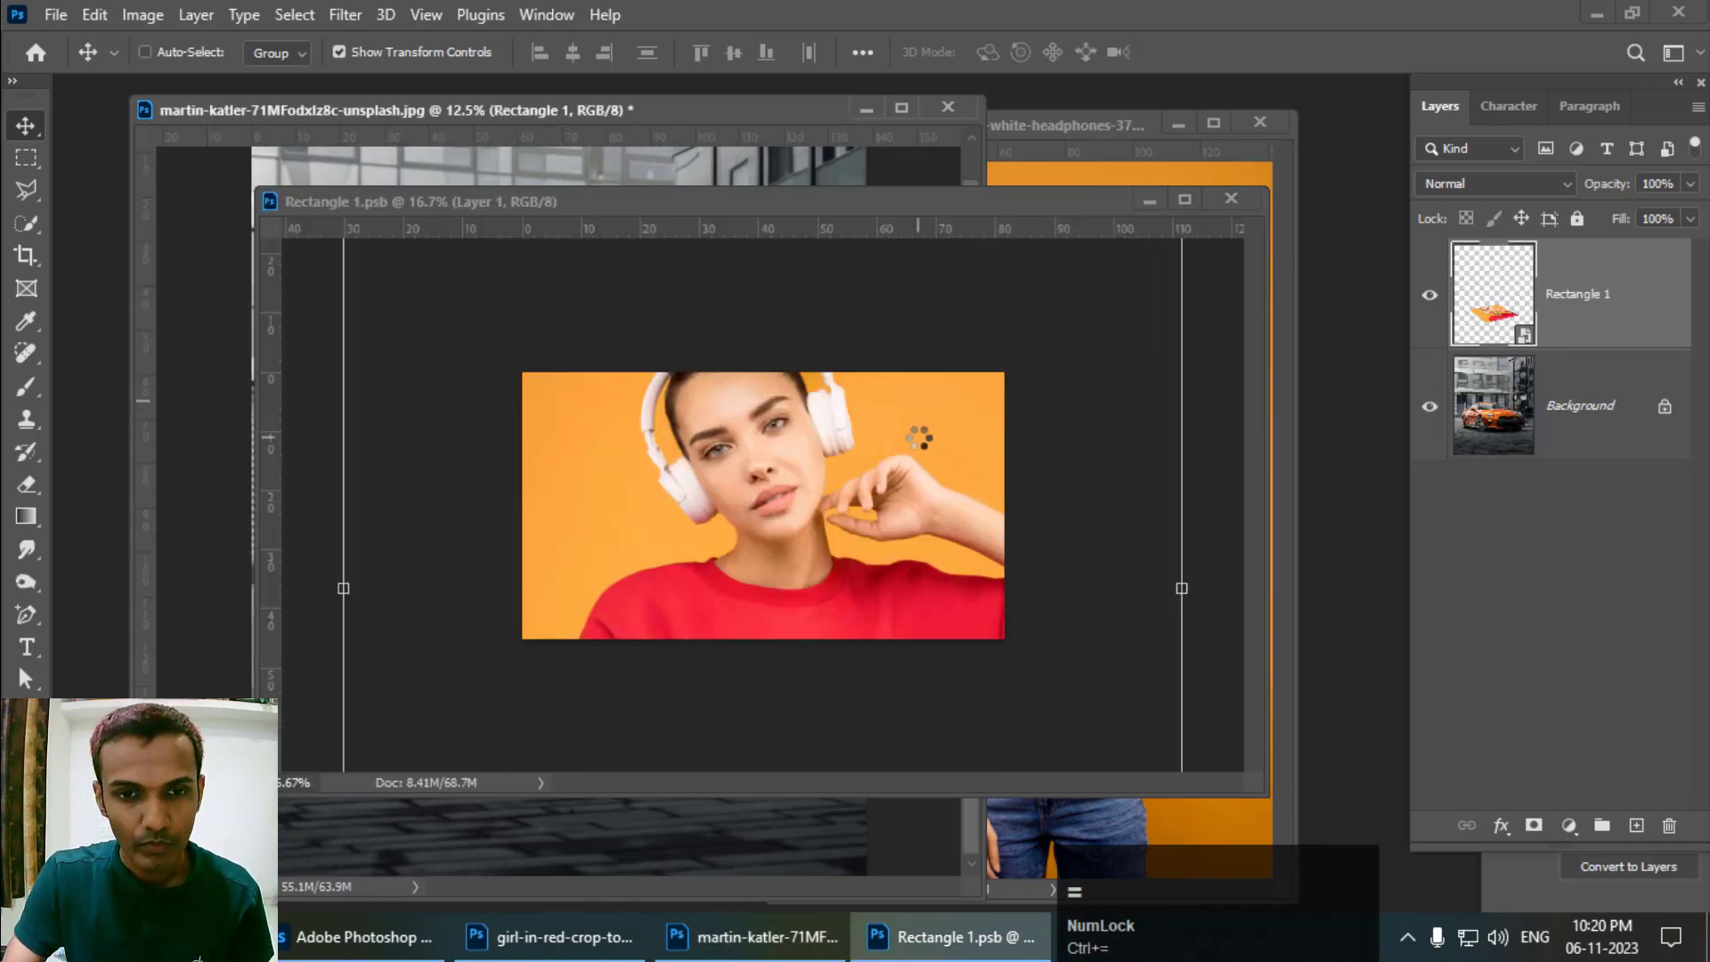
pyautogui.click(27, 647)
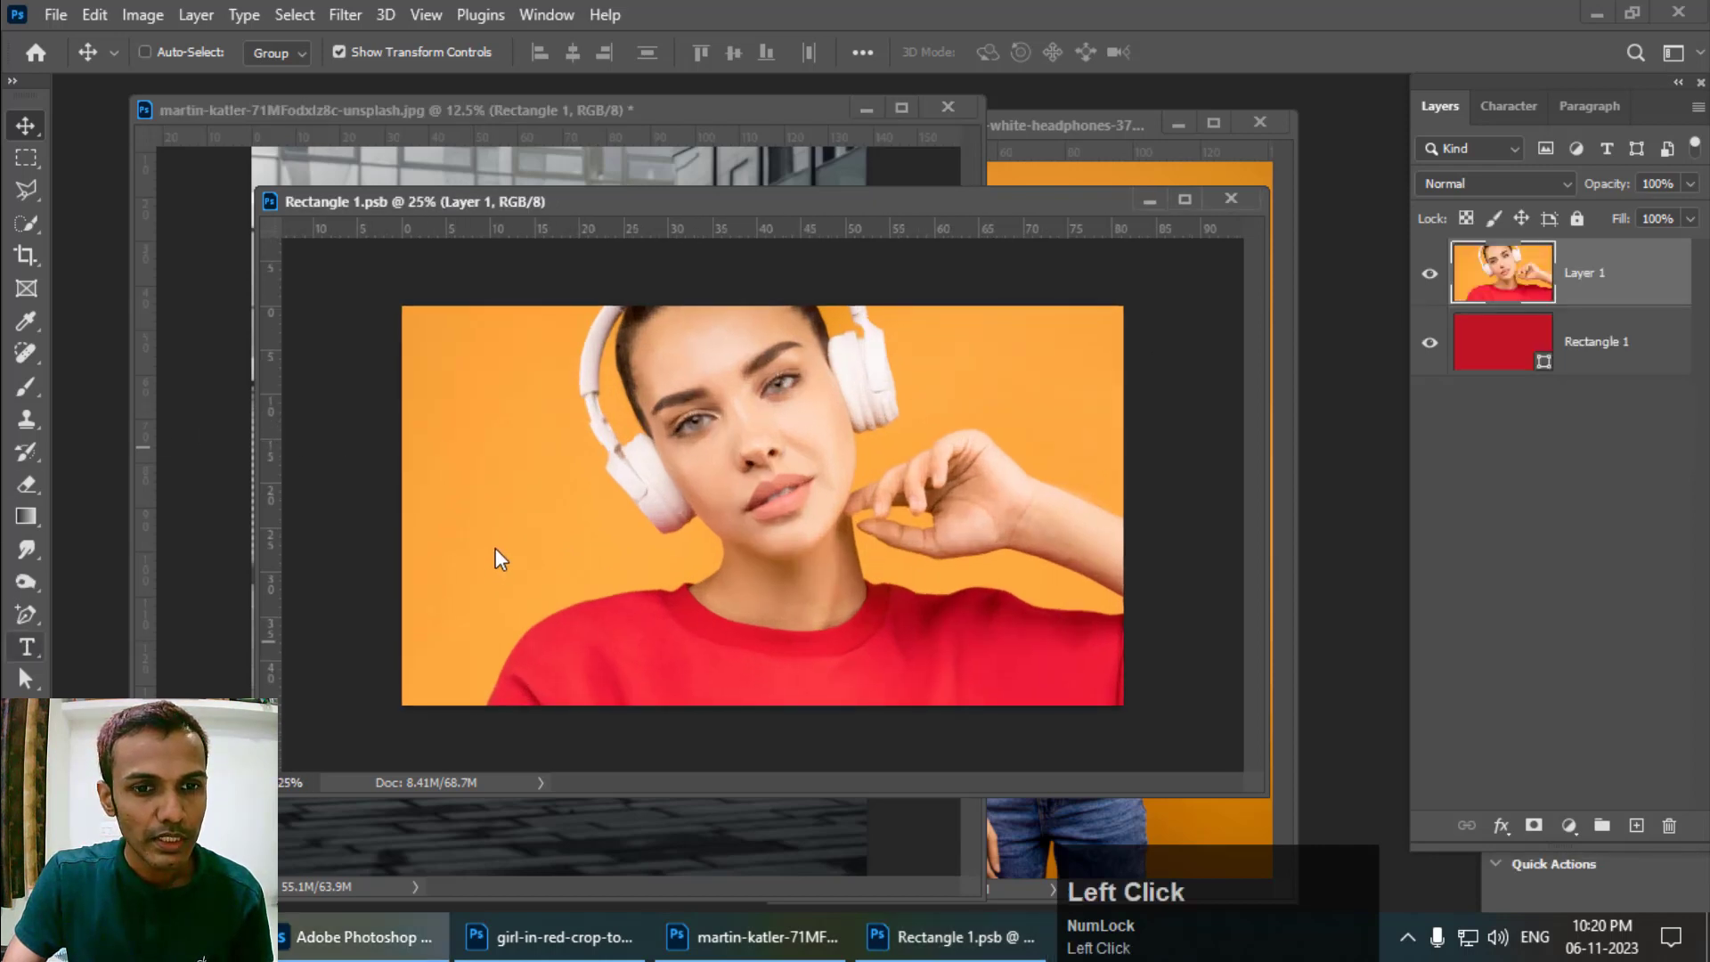
pyautogui.moveTo(531, 526); pyautogui.dragTo(660, 455)
pyautogui.press('Escape')
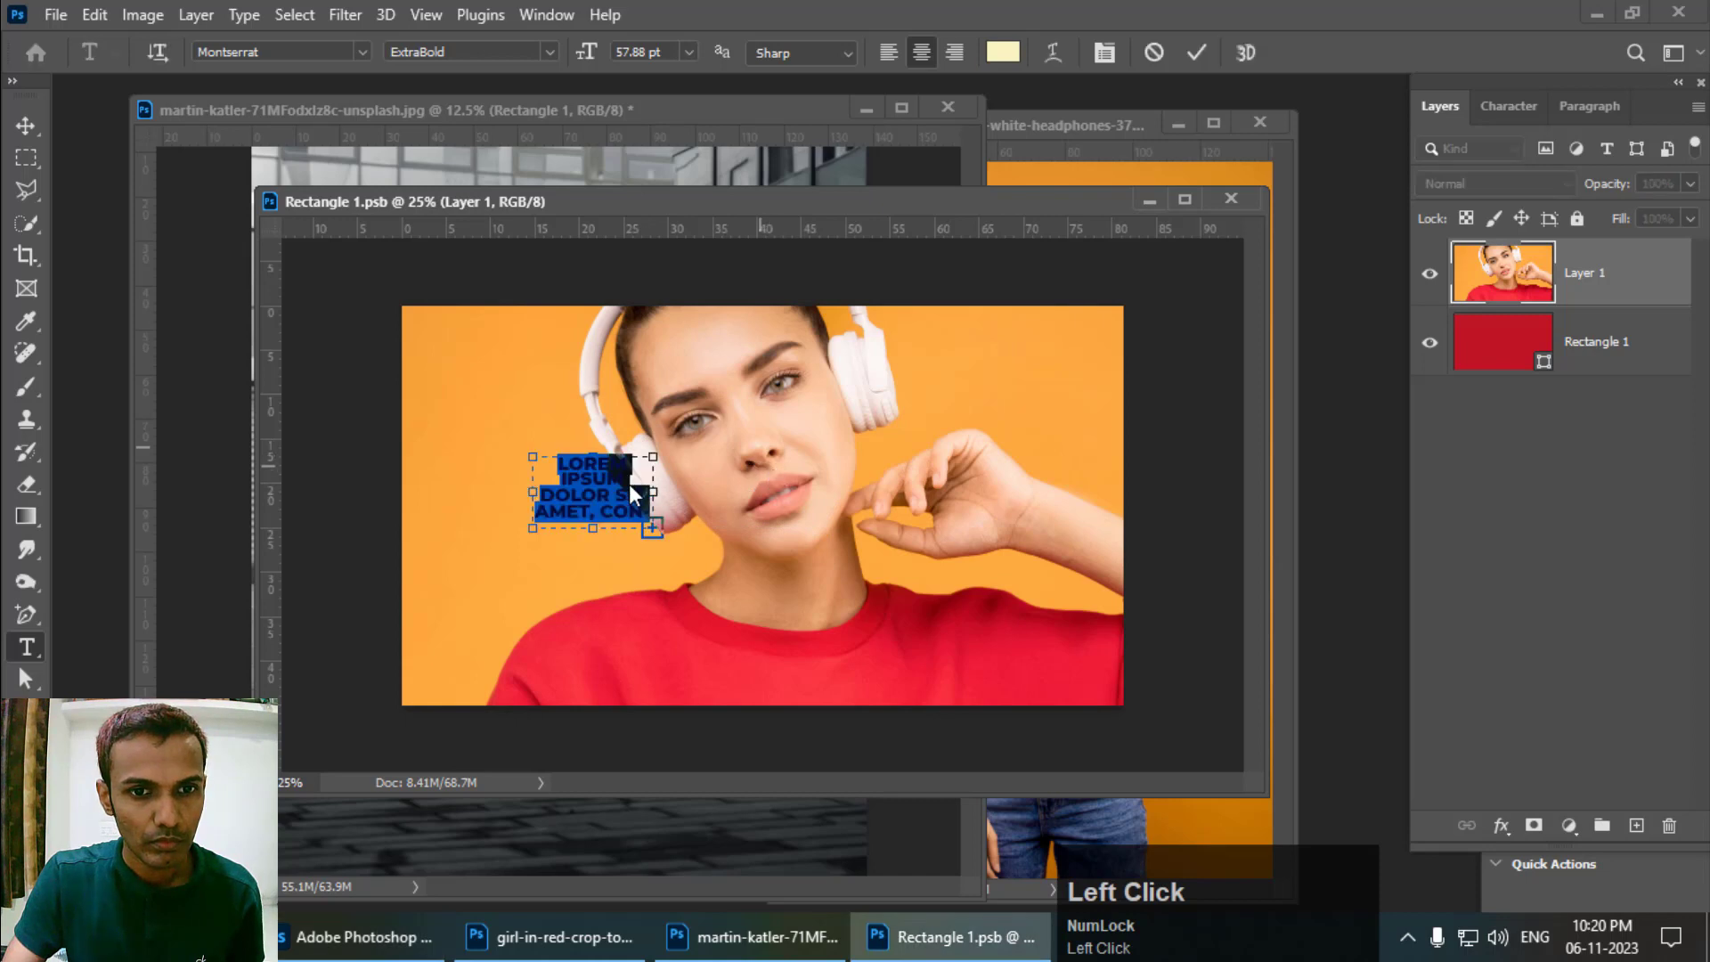
pyautogui.press('Escape')
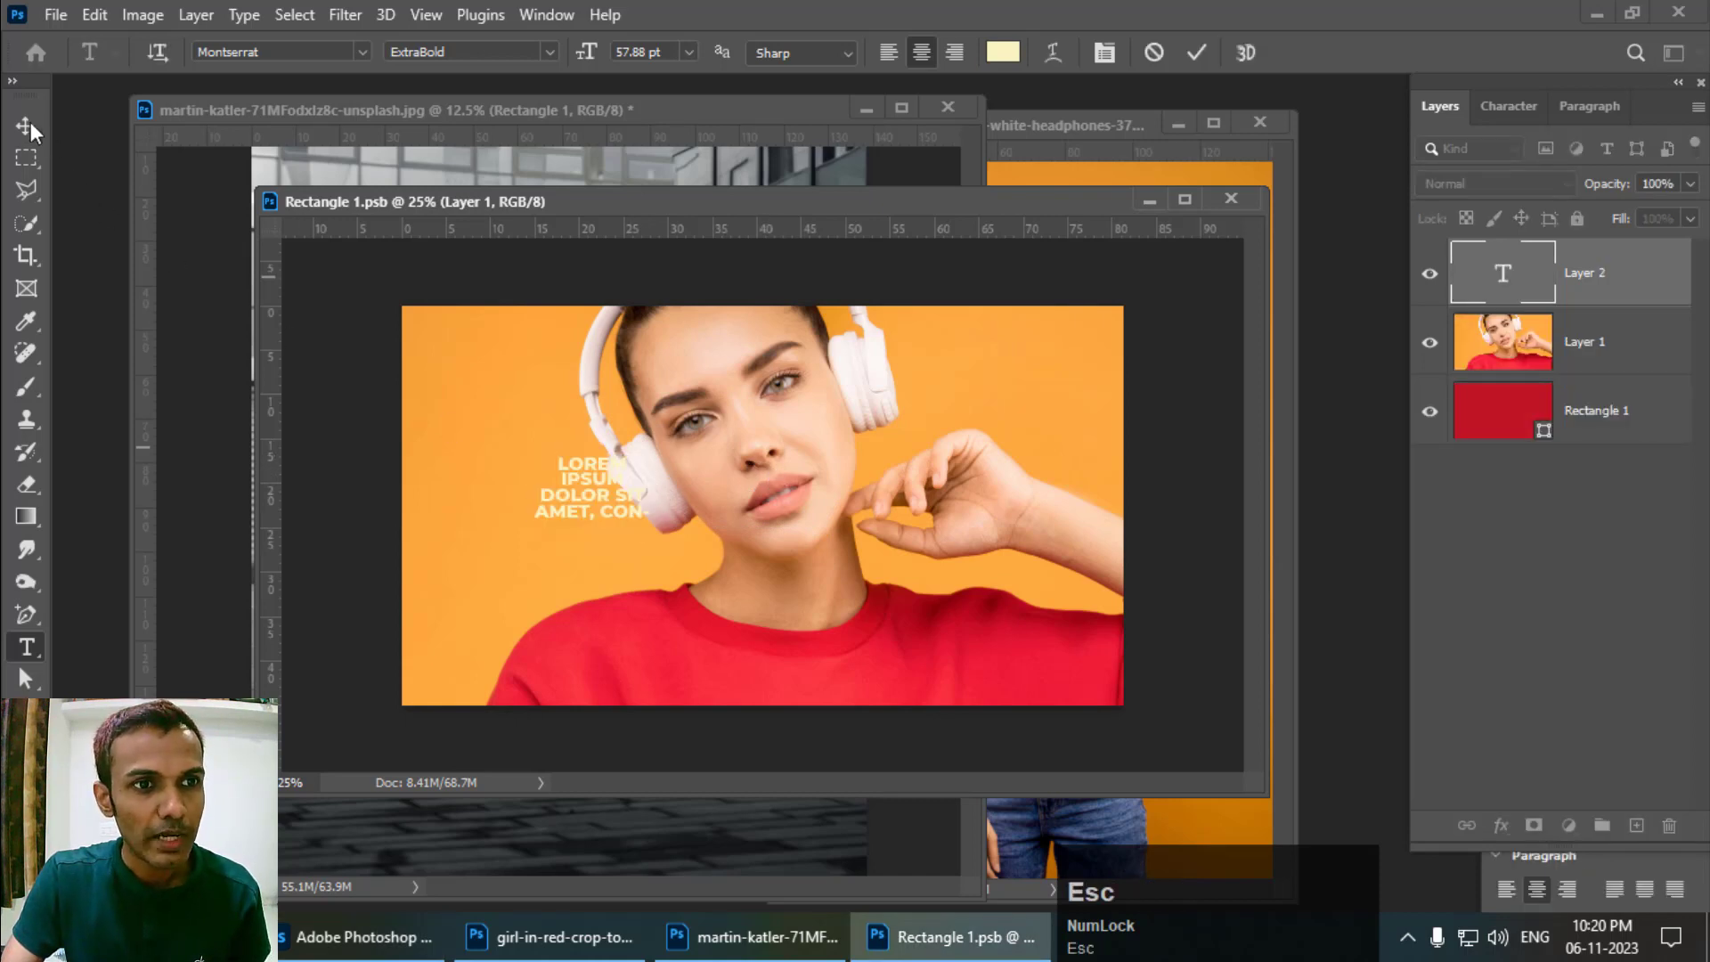
pyautogui.click(210, 234)
pyautogui.press('Delete')
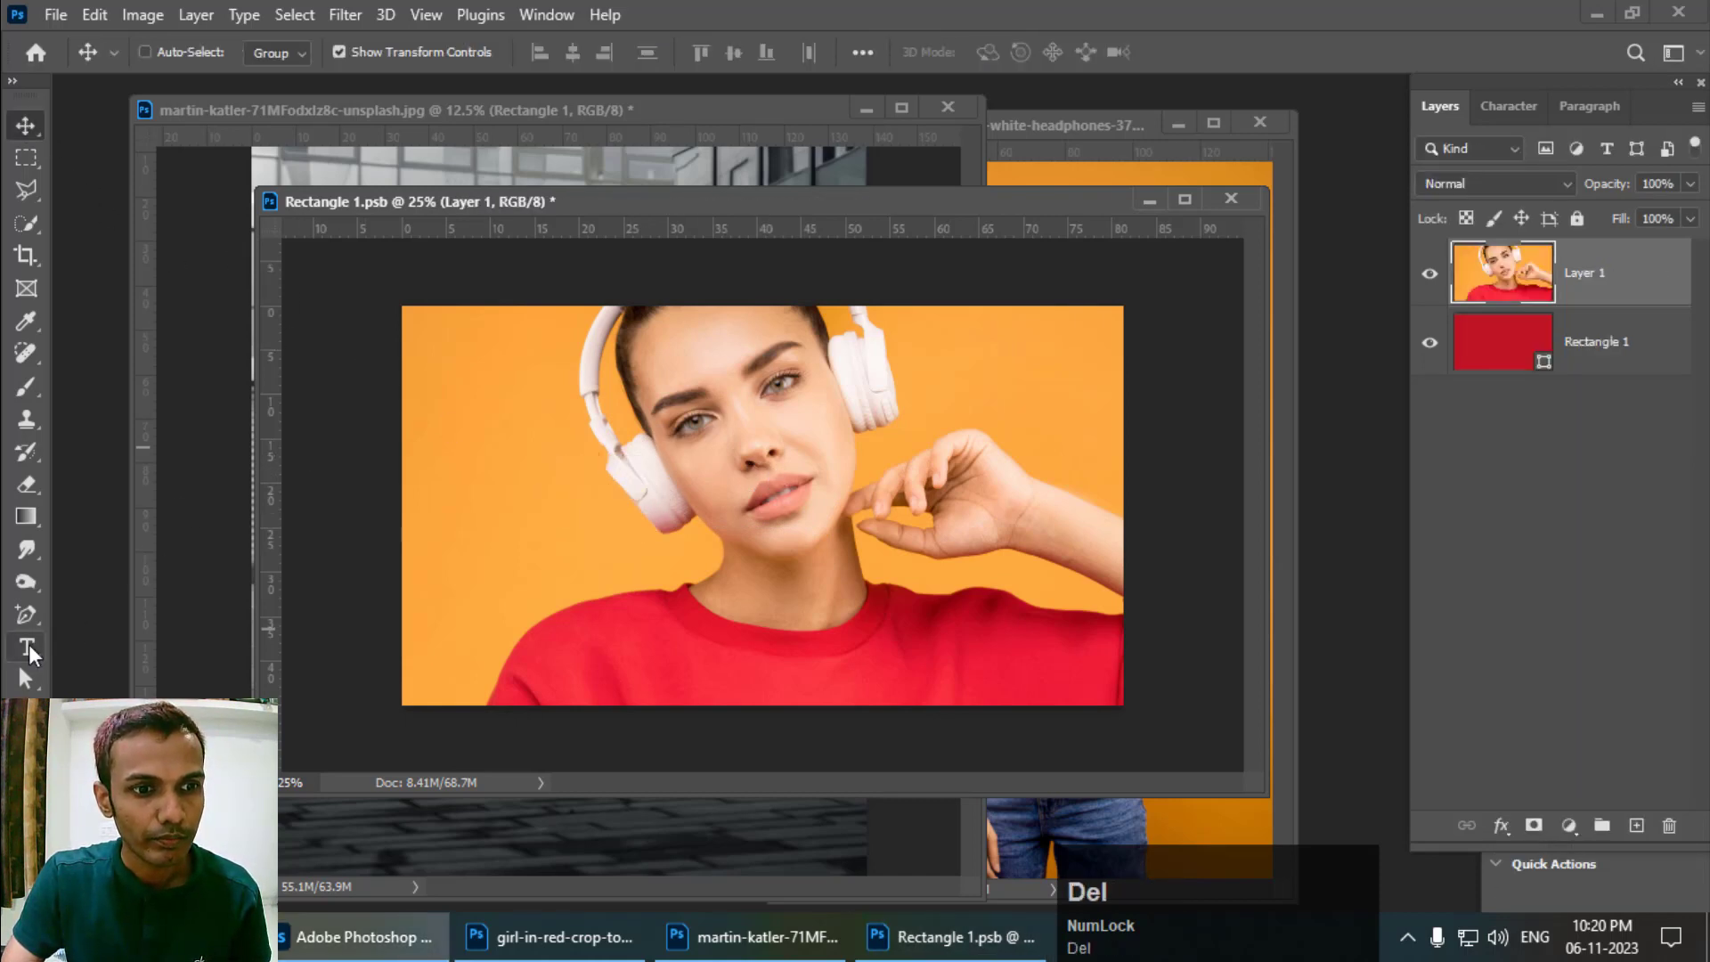
# Step: Add a point text layer reading MODEL on the orange area beside the woman in Rectangle 1.psb
pyautogui.click(29, 646)
pyautogui.click(500, 528)
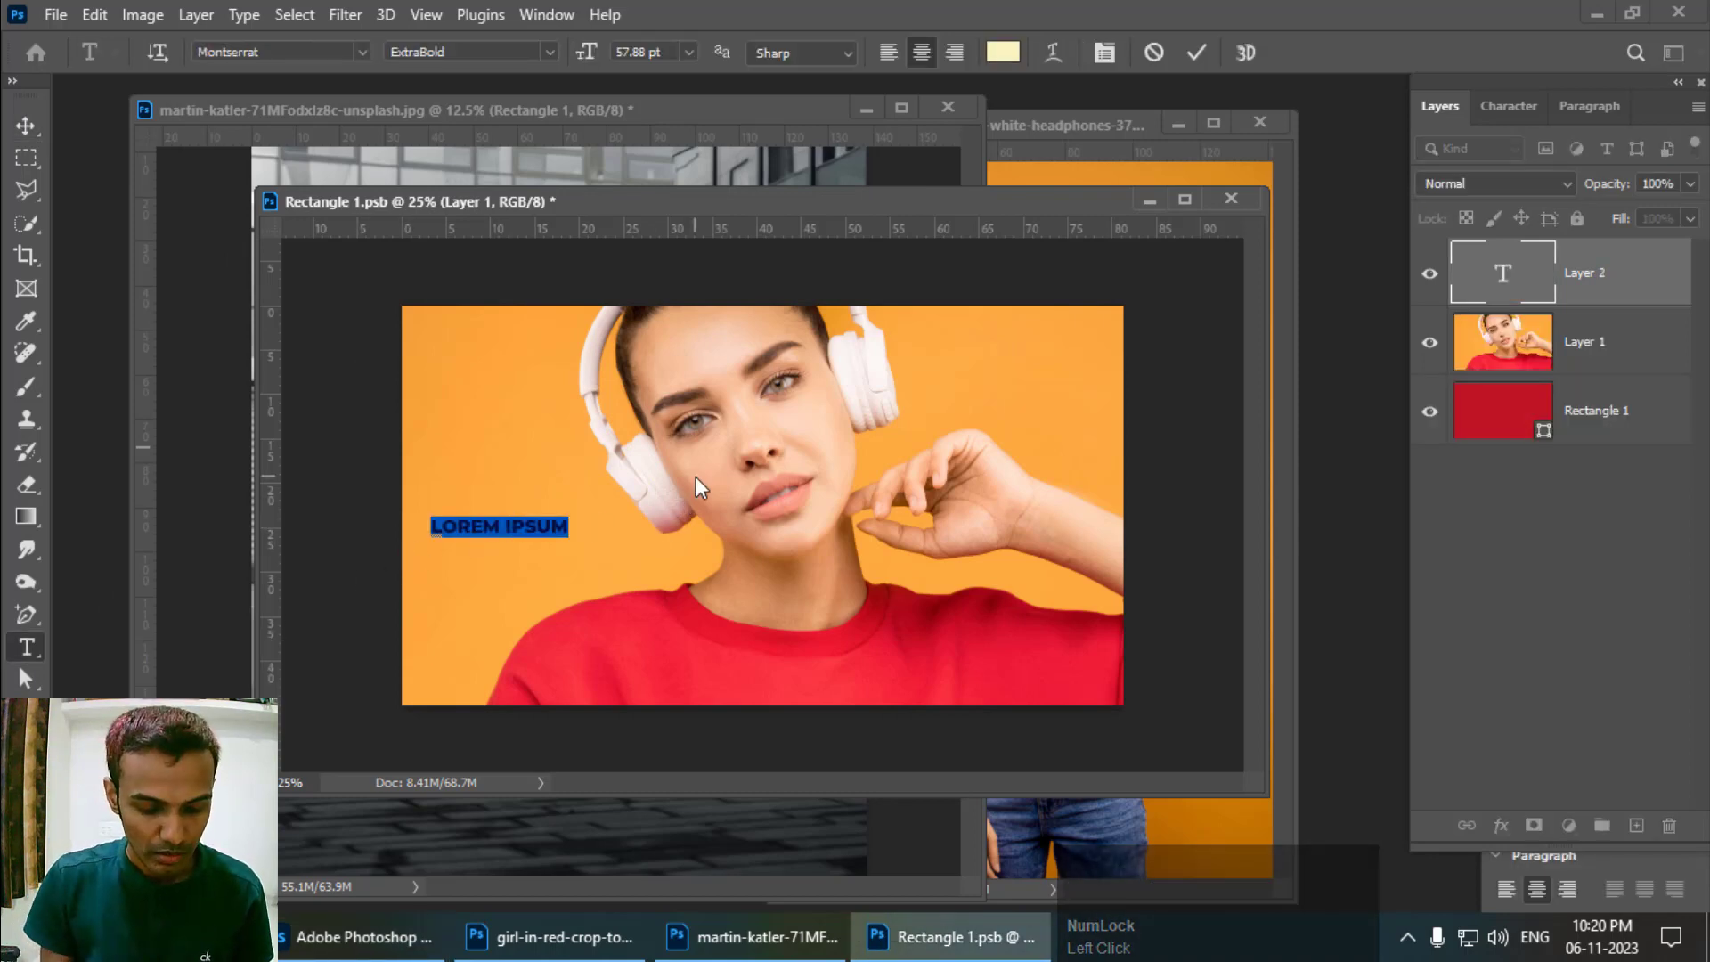
pyautogui.hotkey('shift', 'm')
pyautogui.write('ODE')
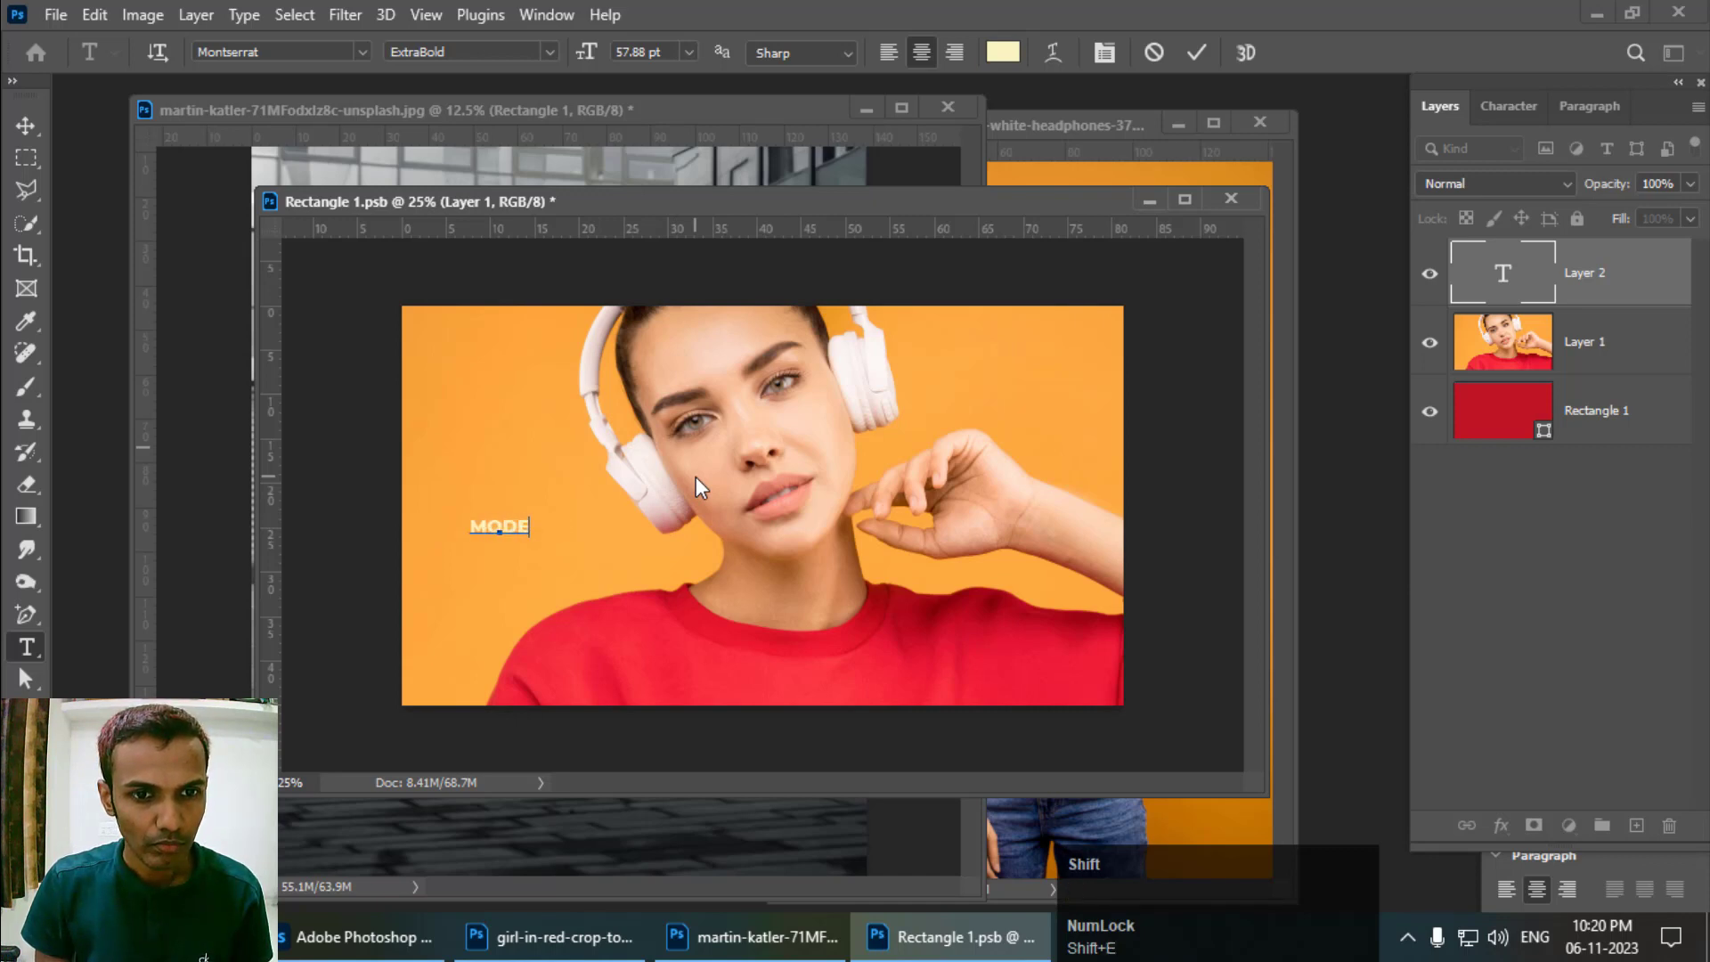
pyautogui.write('L')
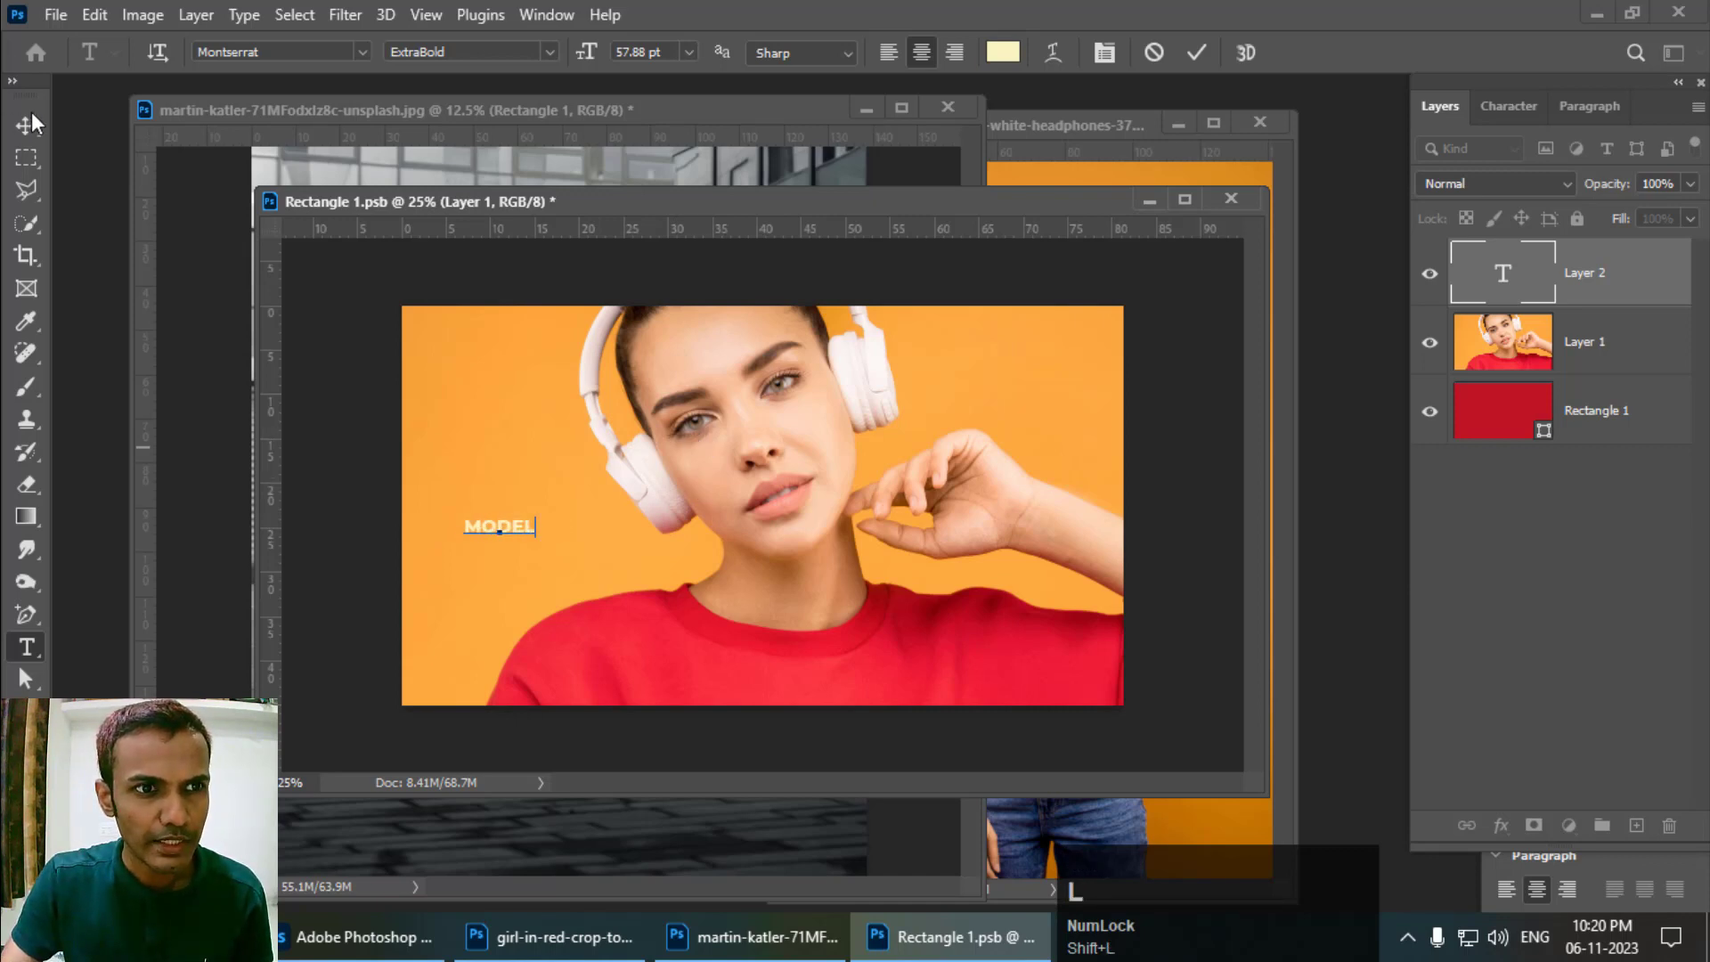
pyautogui.click(532, 381)
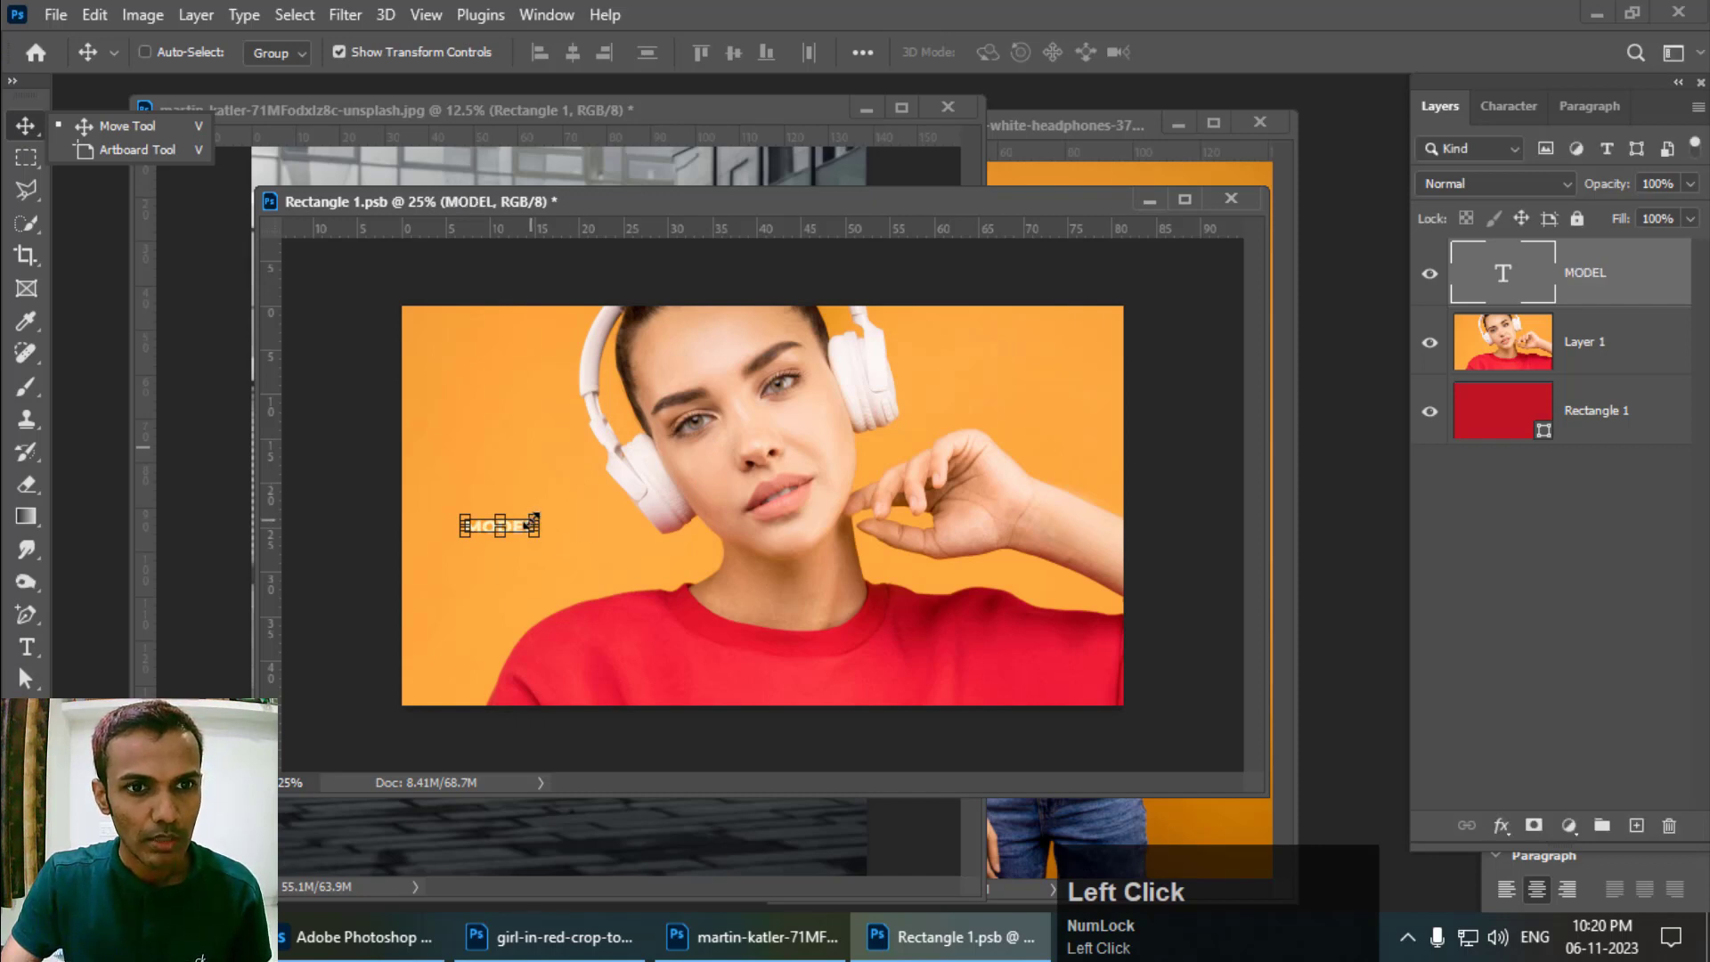
# Step: Scale the MODEL text to about 818% and centre it horizontally across the woman's red top
pyautogui.press('Escape')
pyautogui.press('ctrl')
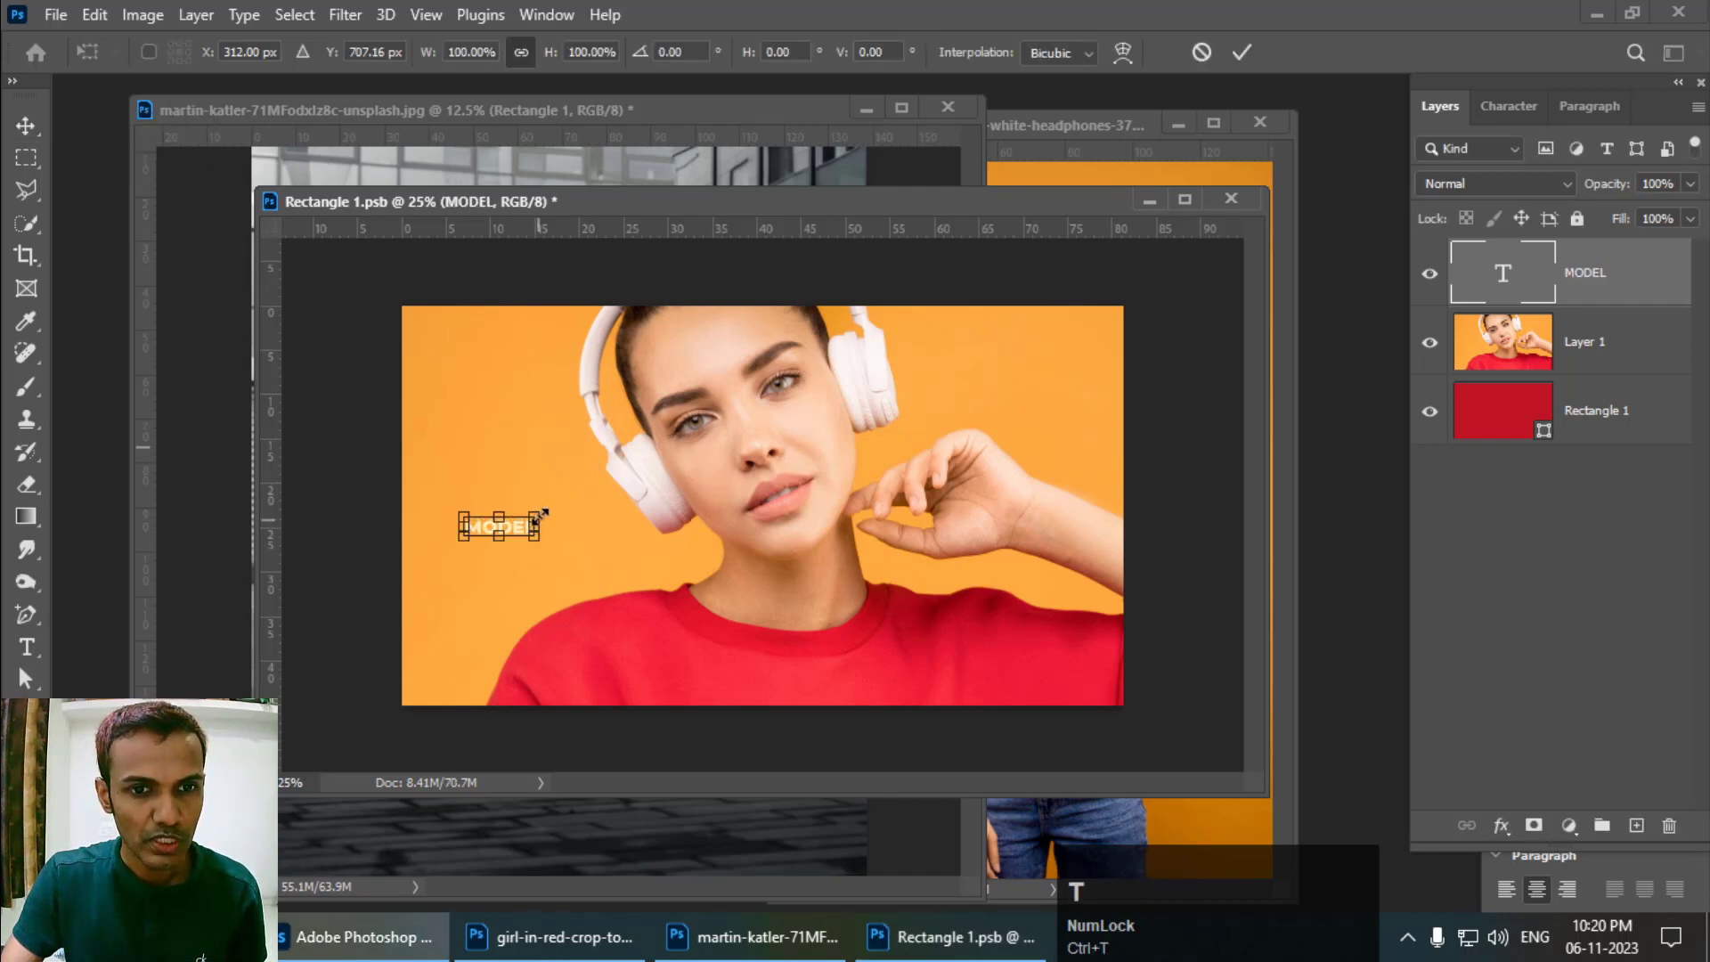
pyautogui.moveTo(539, 517); pyautogui.dragTo(1046, 367)
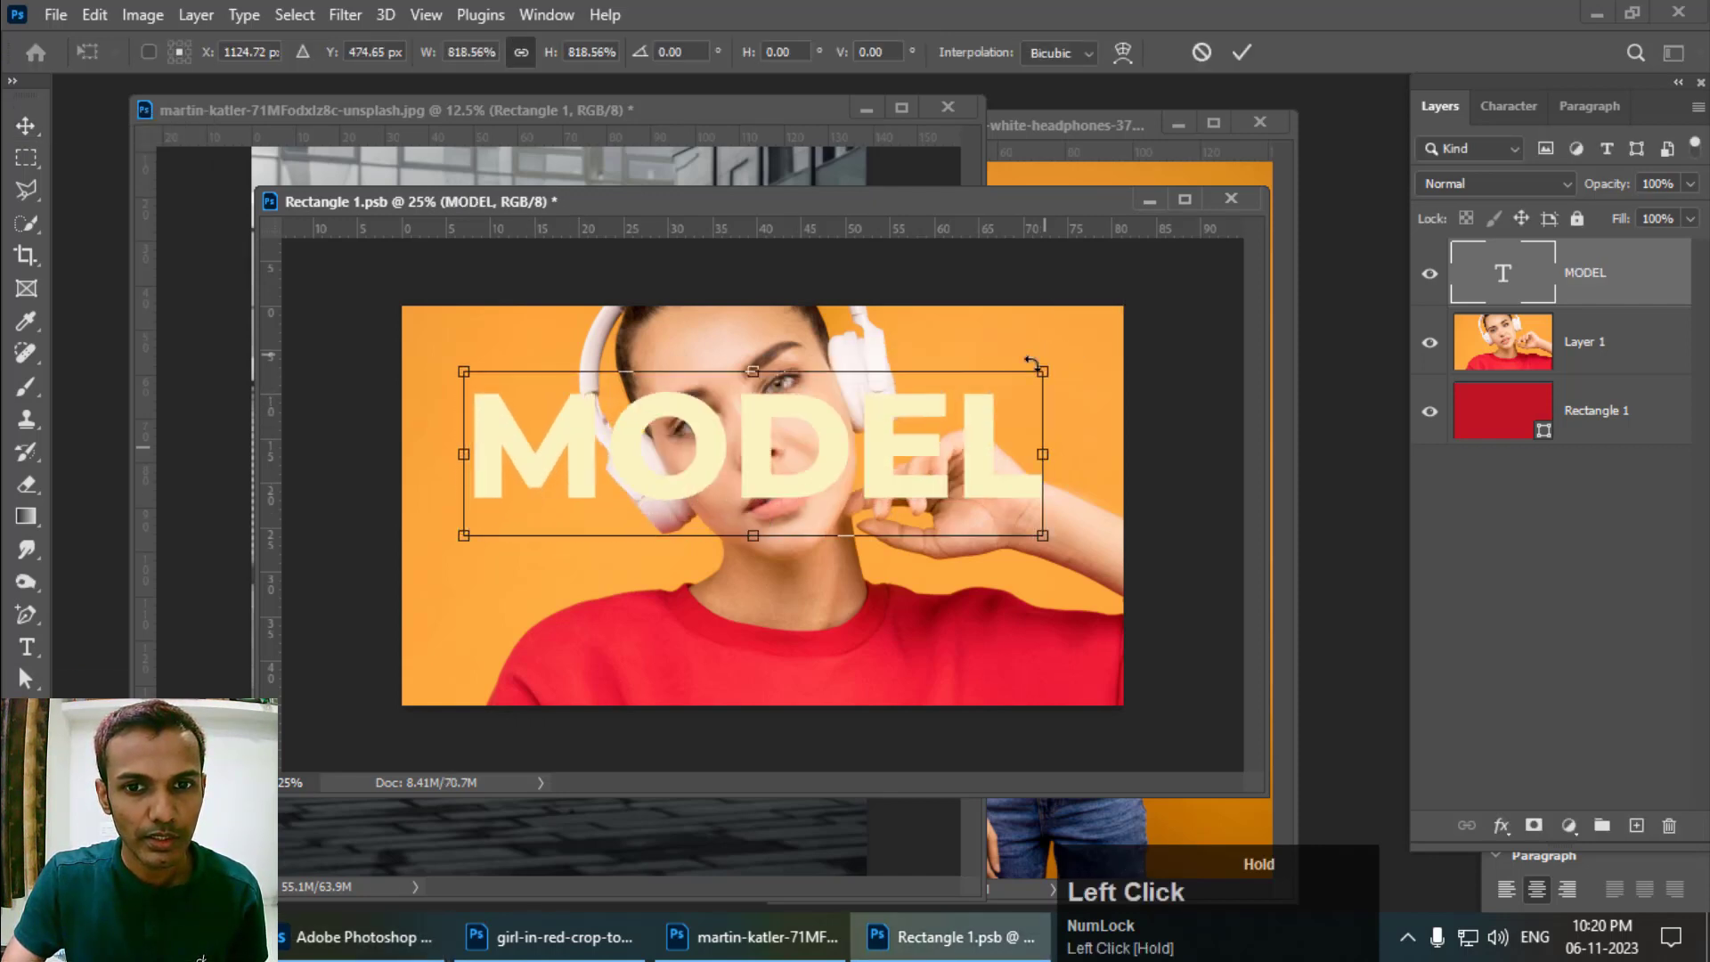
pyautogui.moveTo(889, 447); pyautogui.dragTo(902, 639)
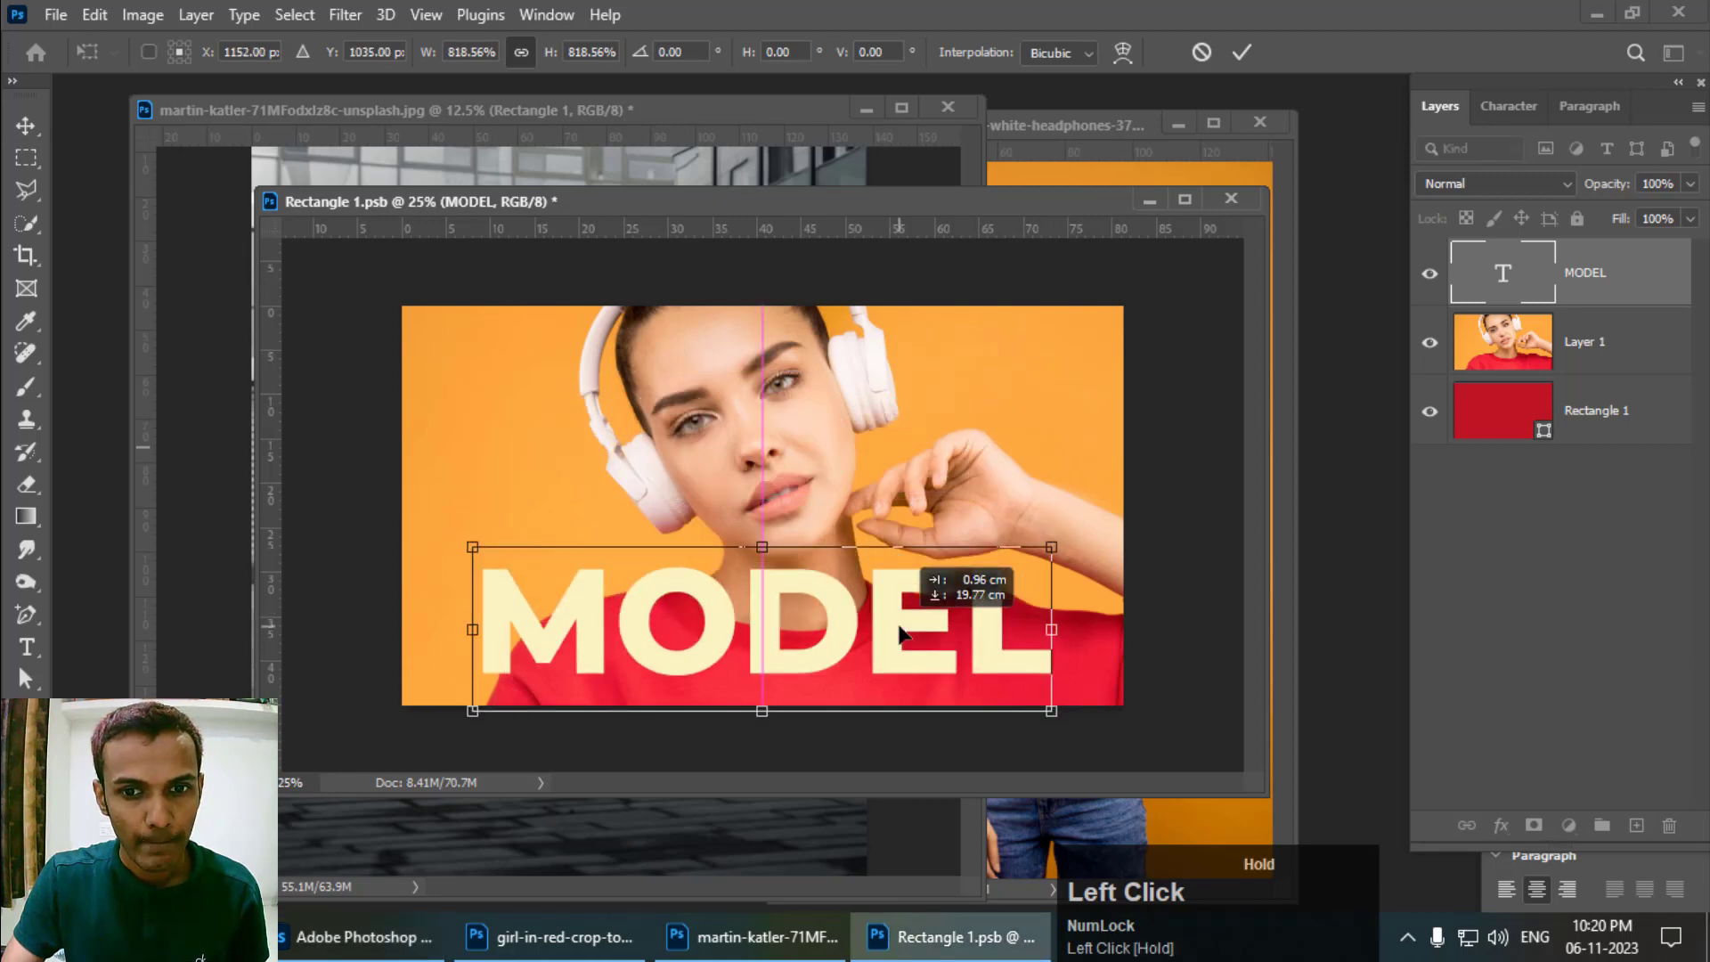
pyautogui.press('Return')
# Step: Save the Rectangle 1.psb contents with the MODEL text and inspect the slanted panel in the car photo
pyautogui.moveTo(734, 207); pyautogui.dragTo(1185, 215)
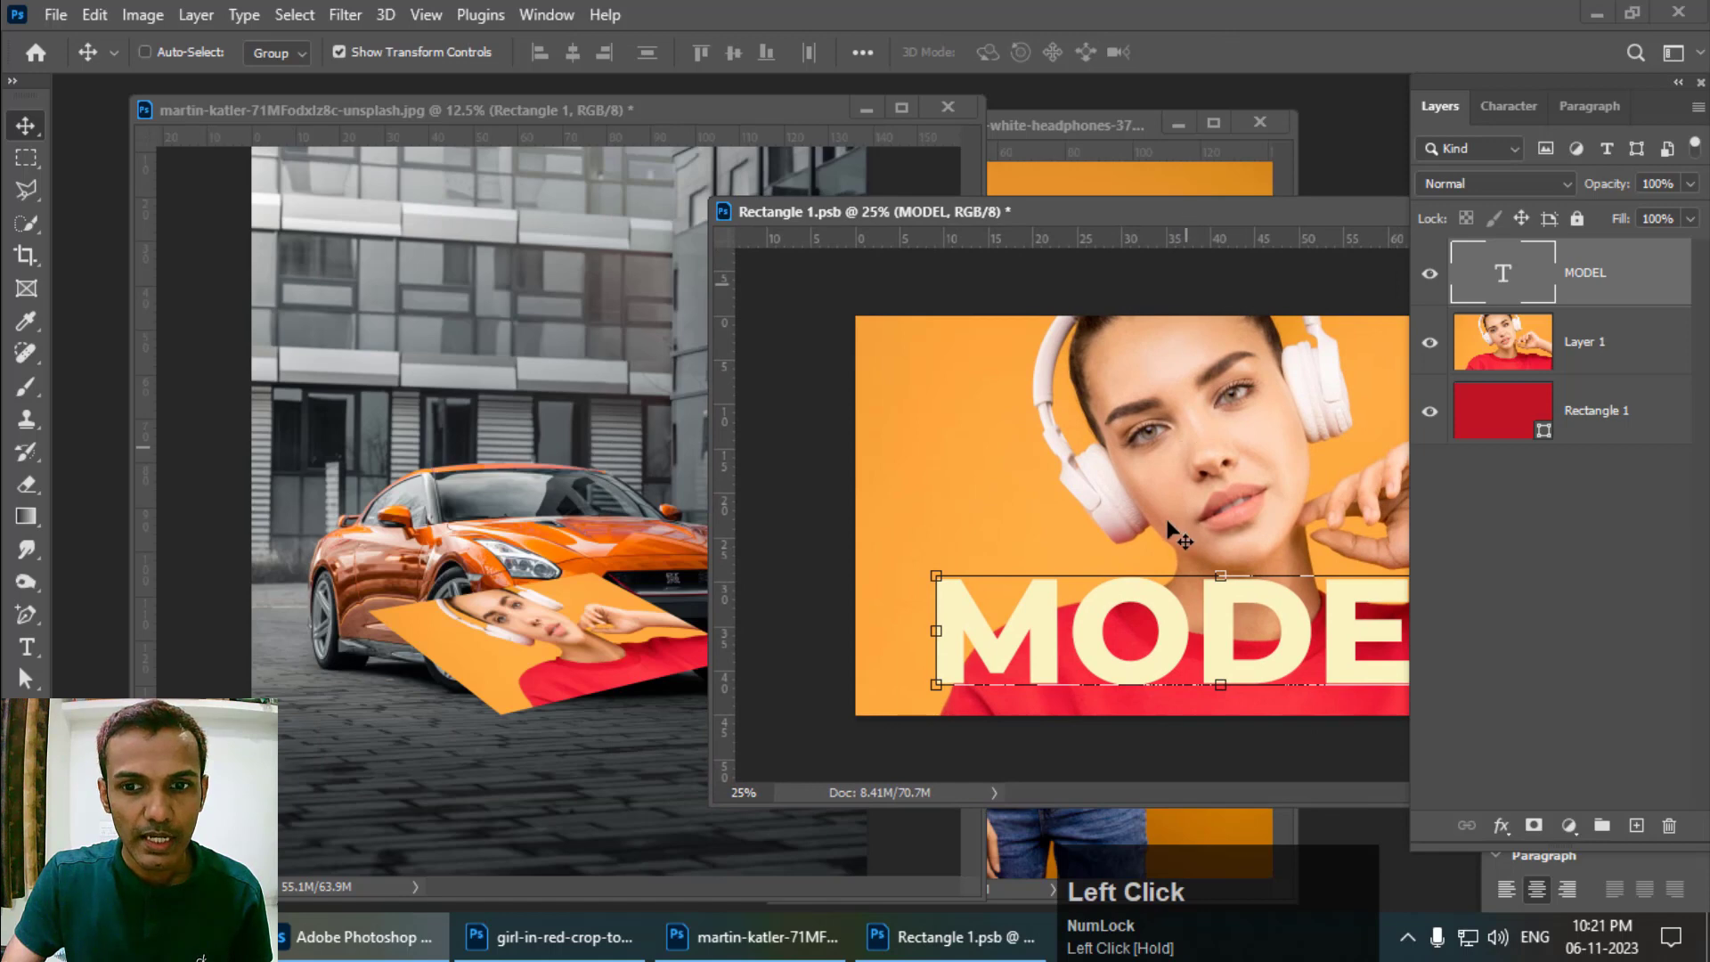
pyautogui.click(61, 16)
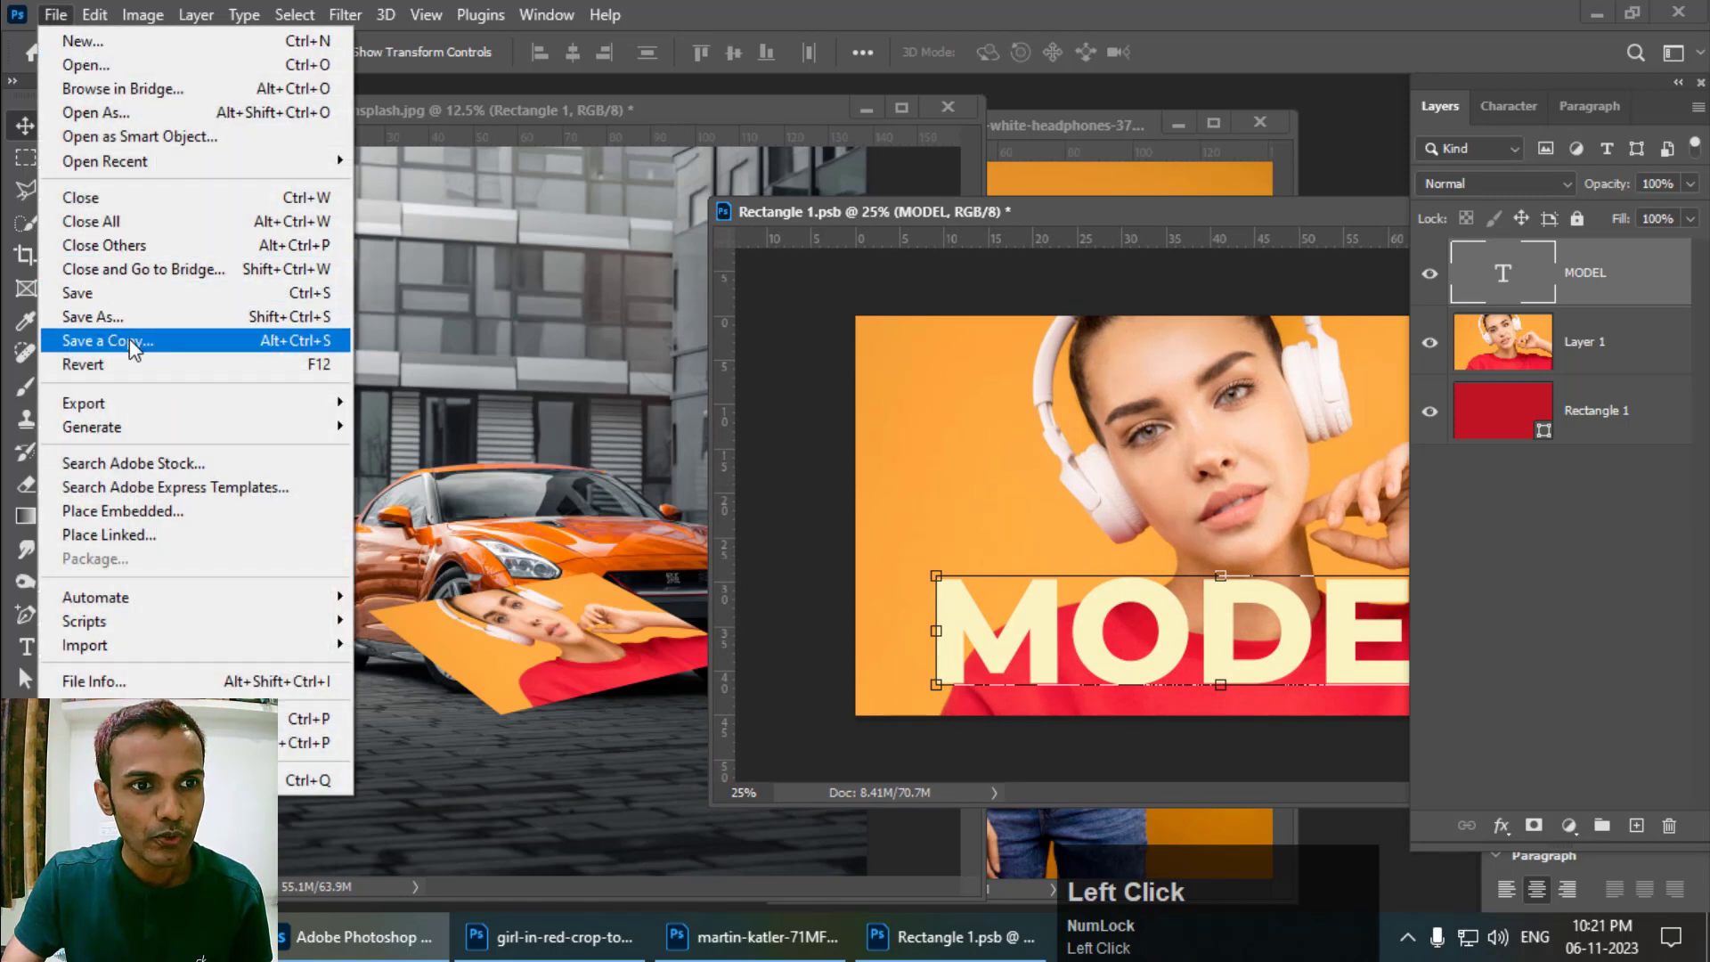
pyautogui.click(133, 292)
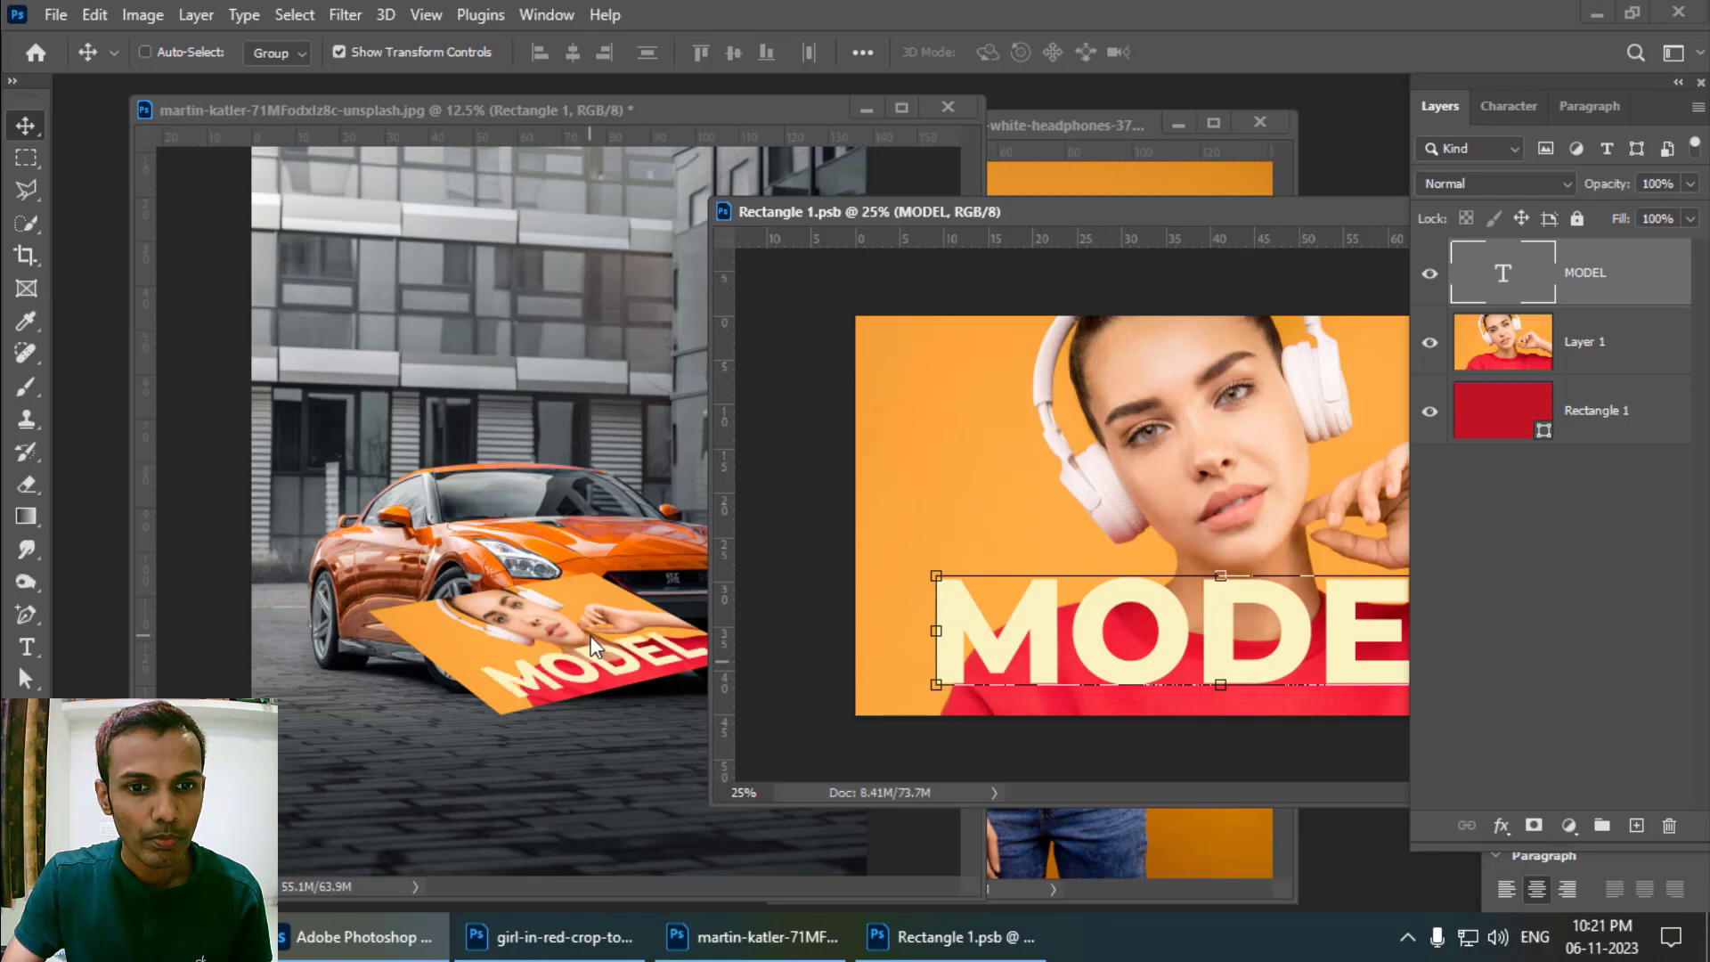
pyautogui.click(708, 631)
pyautogui.hotkey('ctrl', '=')
pyautogui.hotkey('ctrl', '=')
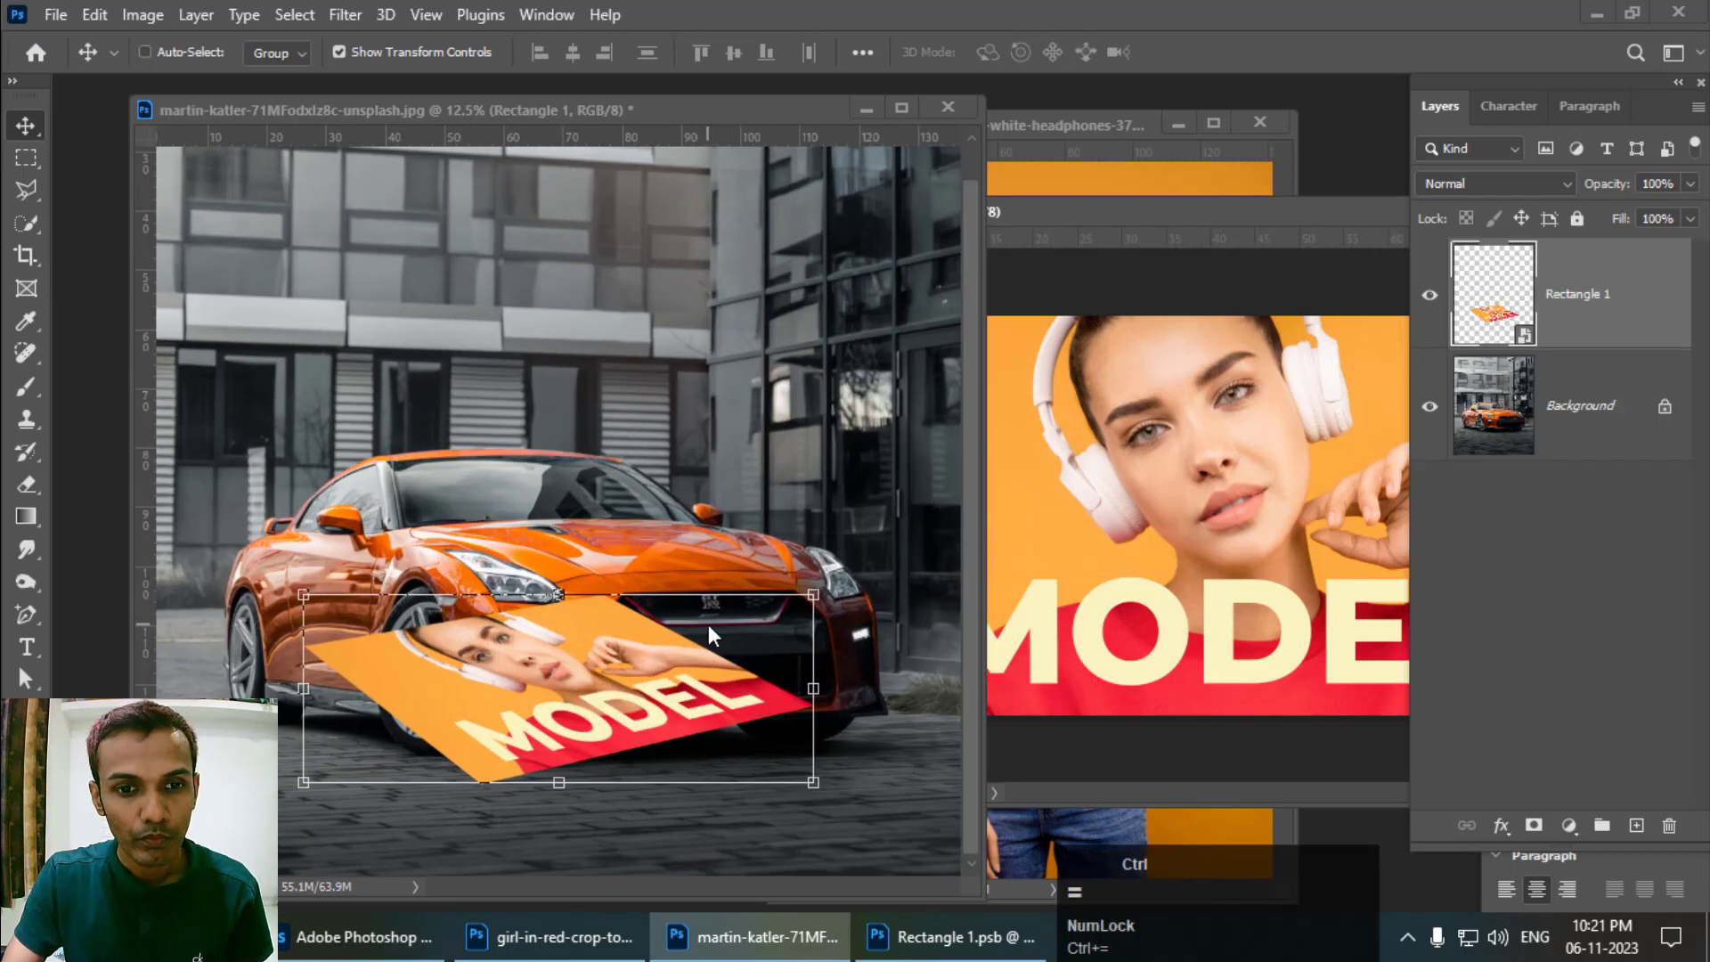
pyautogui.scroll(-3, 708, 624)
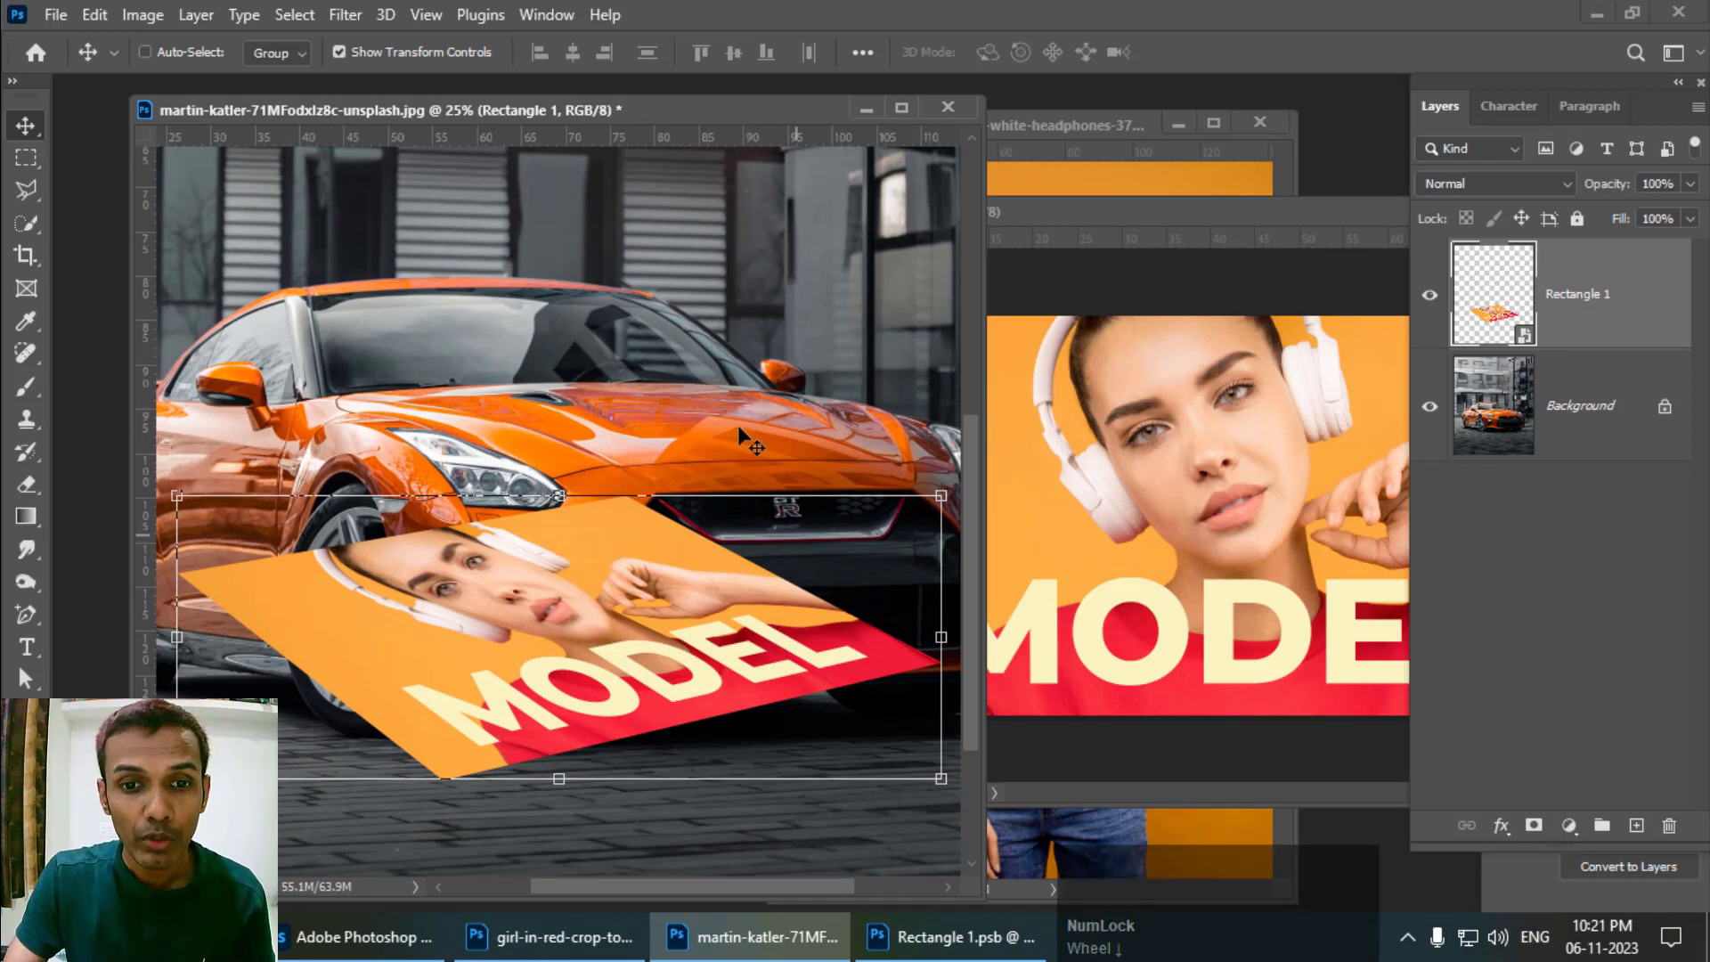
pyautogui.hotkey('ctrl', '-')
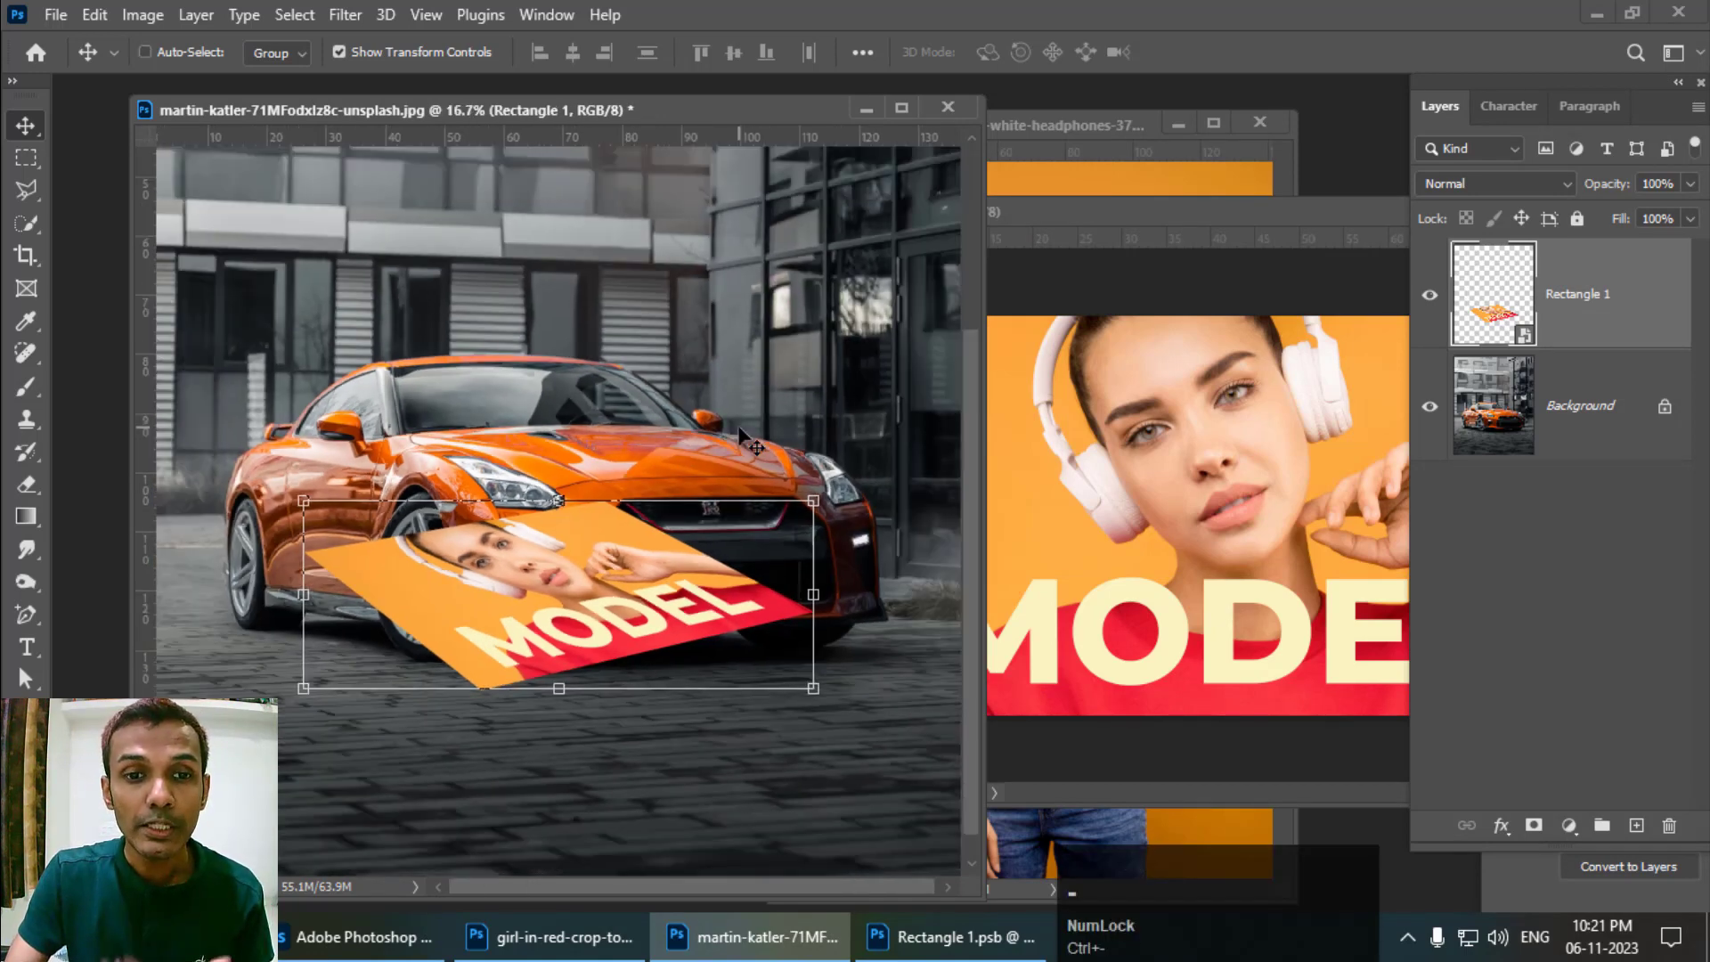